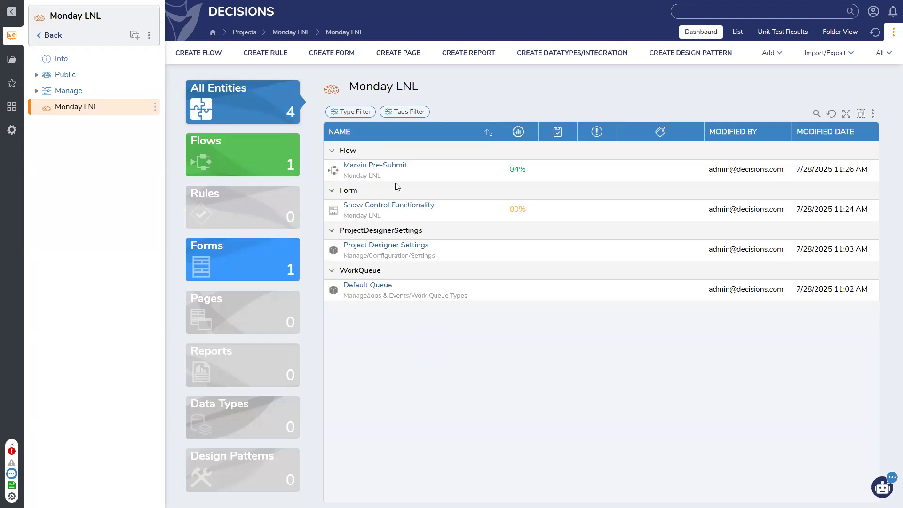
Step: Open the Marvin Pre-Submit flow, edit the Show Control Functionality form, and show its properties
click(379, 168)
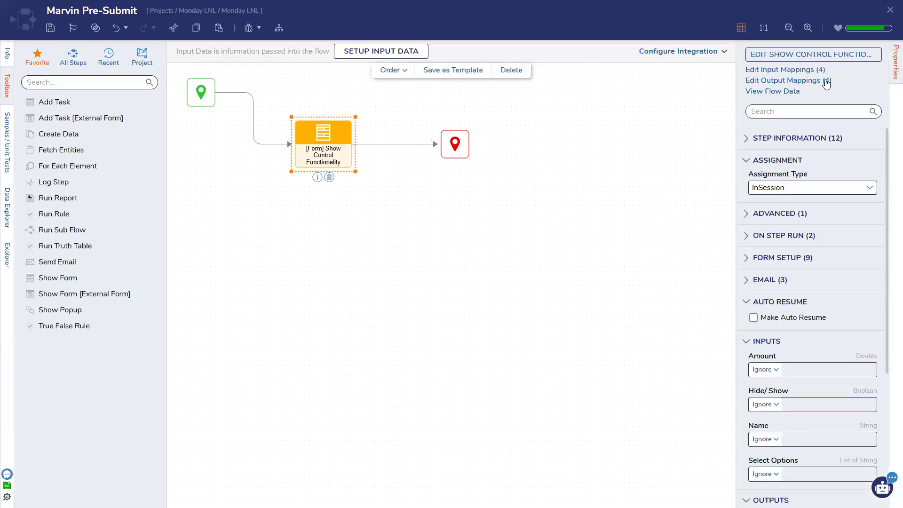
click(832, 56)
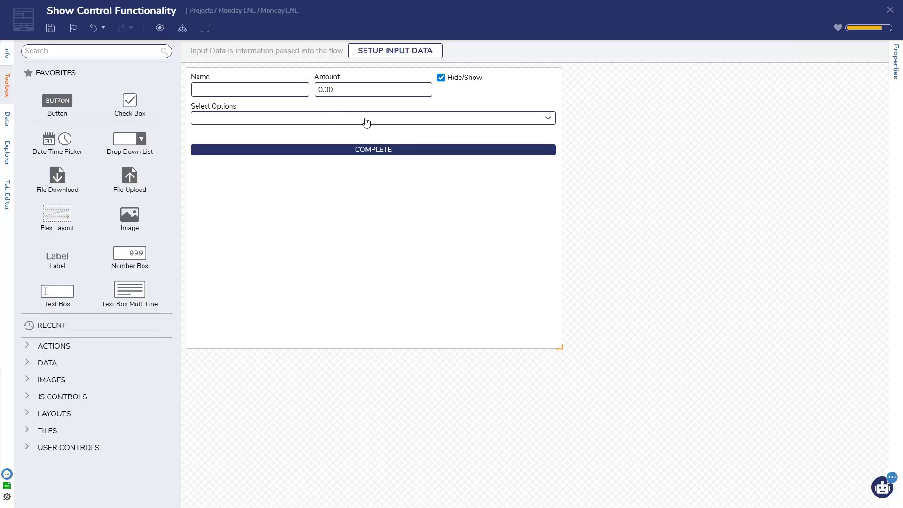
click(892, 81)
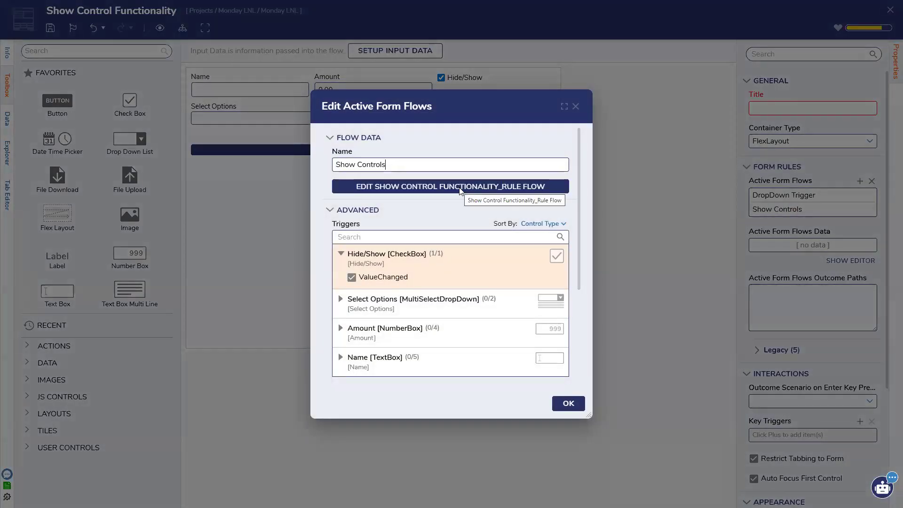
Step: Open the Show Controls rule flow and inspect both Set Control Visibility steps
click(460, 188)
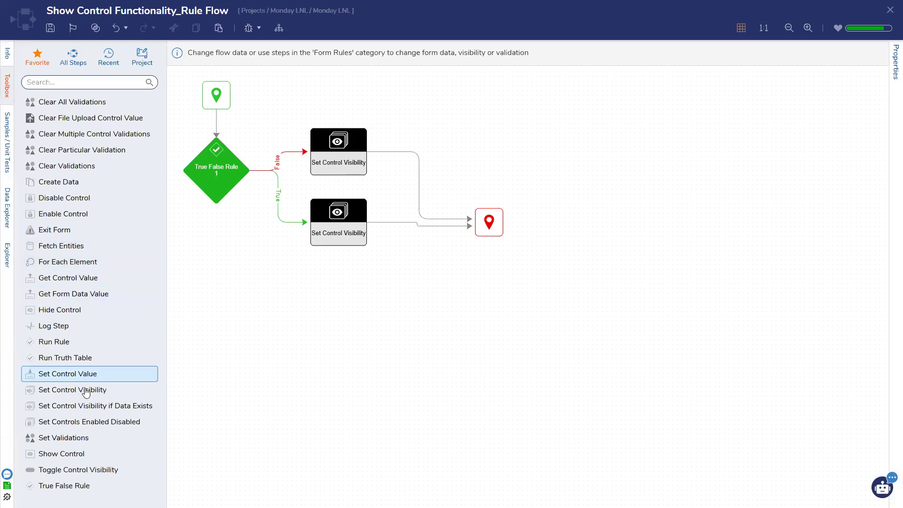
click(332, 237)
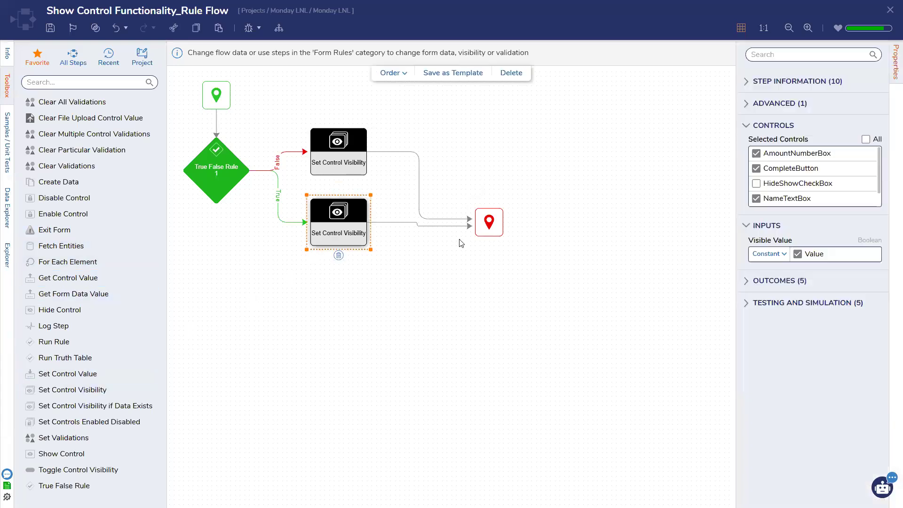
scroll(826, 216, down, 1)
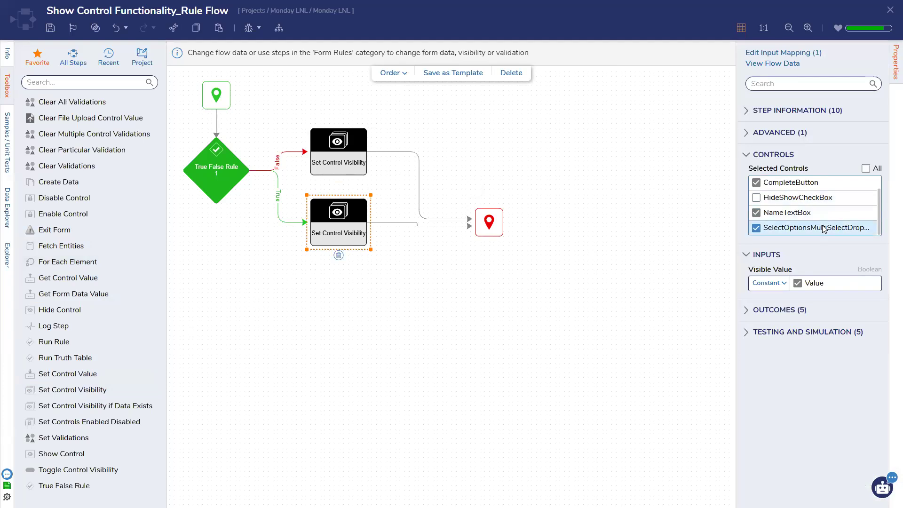
scroll(814, 226, up, 1)
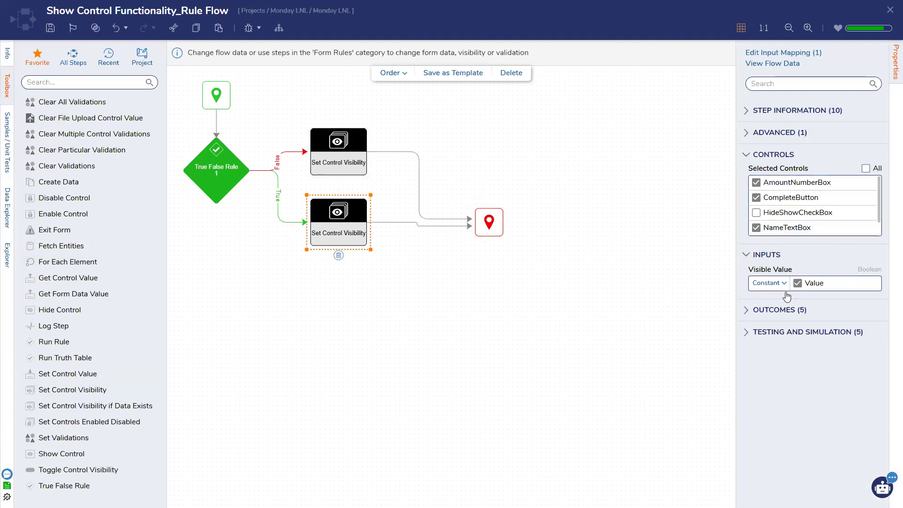
click(317, 142)
click(335, 227)
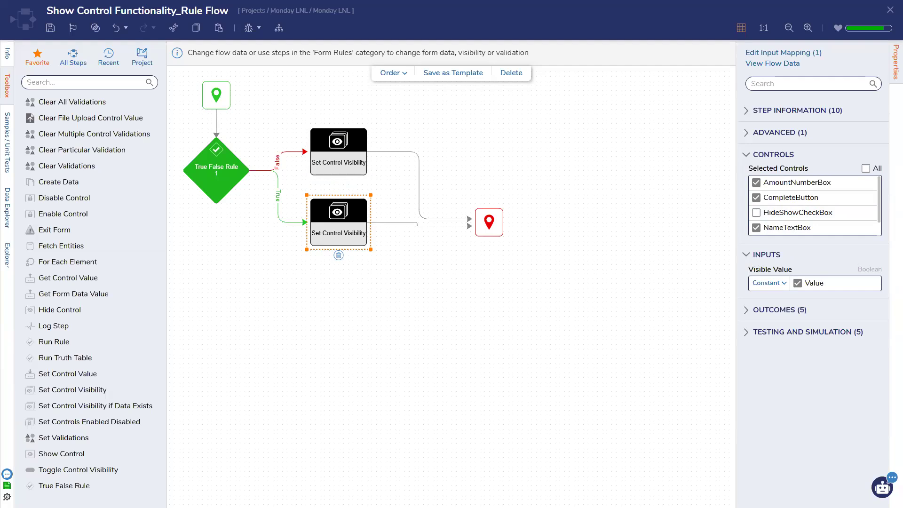
Step: Save and close the rule flow, then confirm the active form flow settings
click(890, 11)
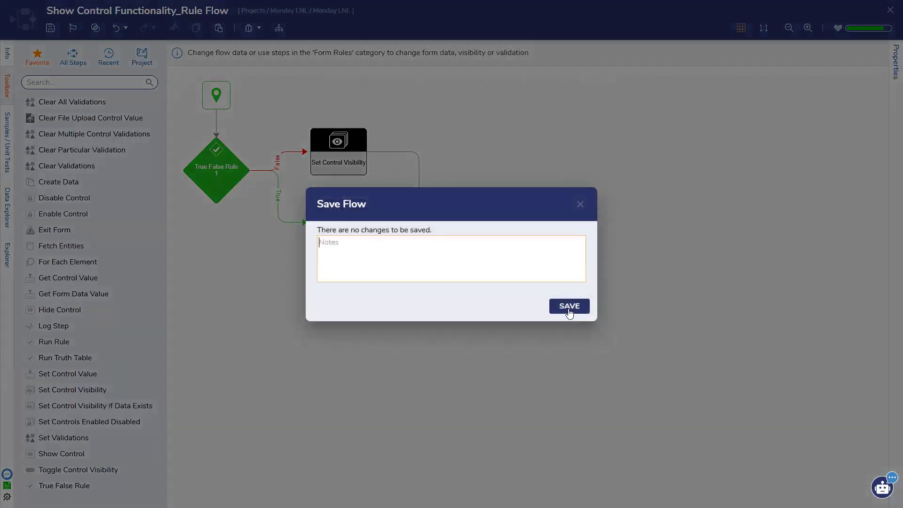
click(569, 306)
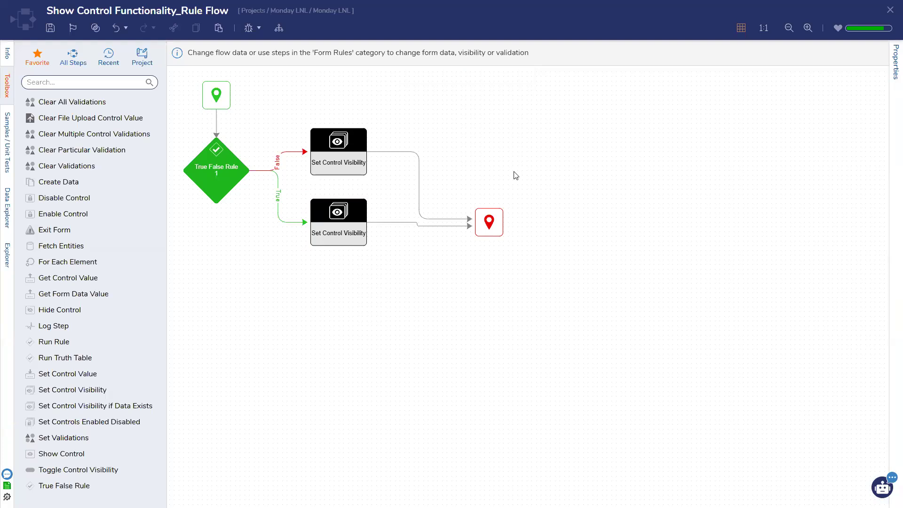
click(890, 10)
click(568, 403)
click(452, 284)
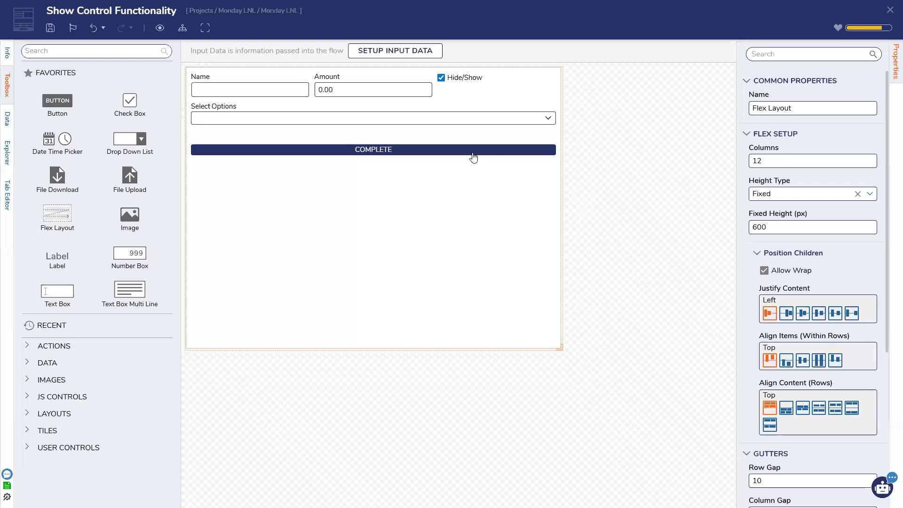
Step: Save and close the Show Control Functionality form and the Marvin Pre-Submit flow
click(890, 10)
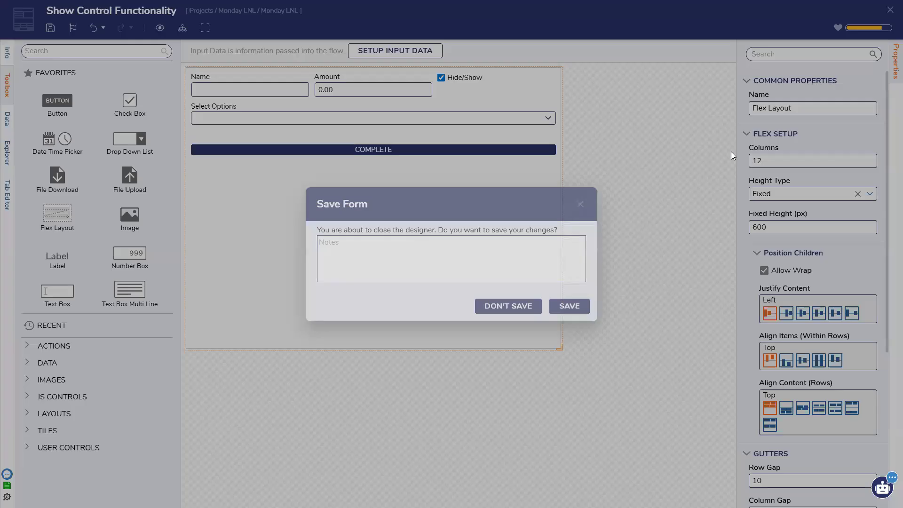
click(575, 306)
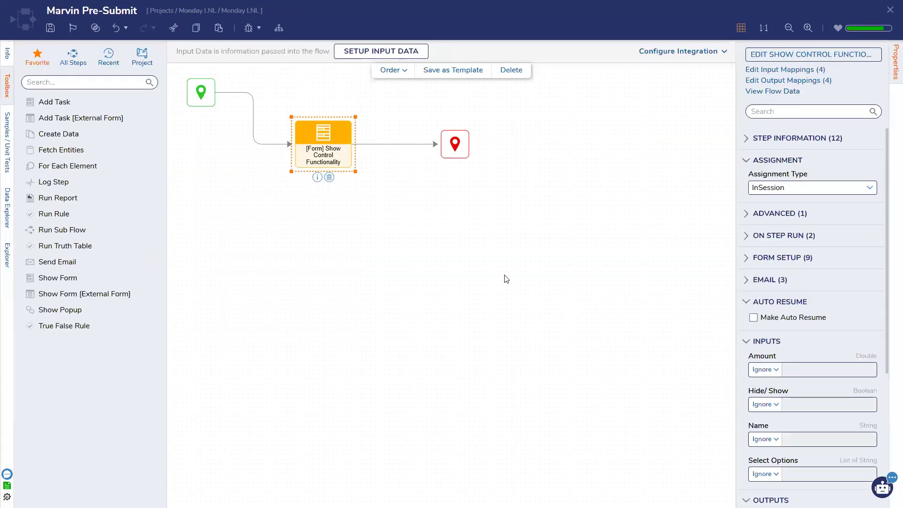
click(889, 10)
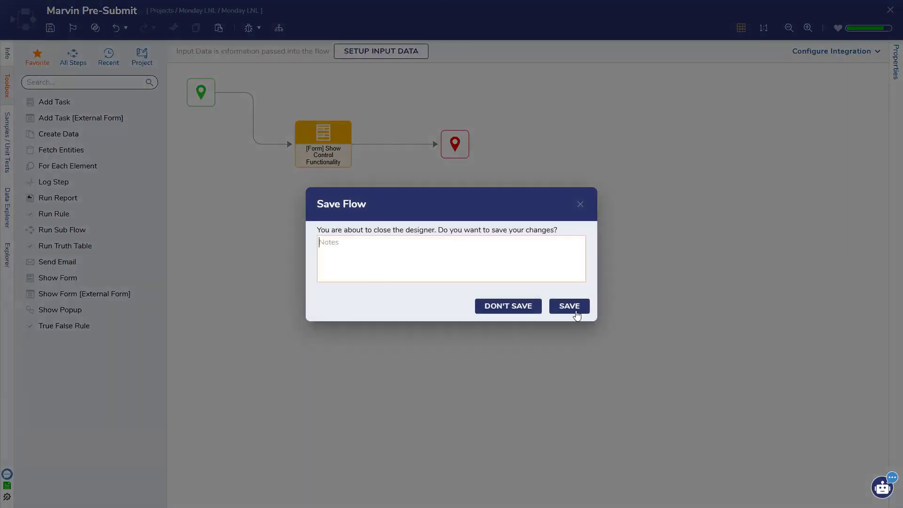
click(574, 311)
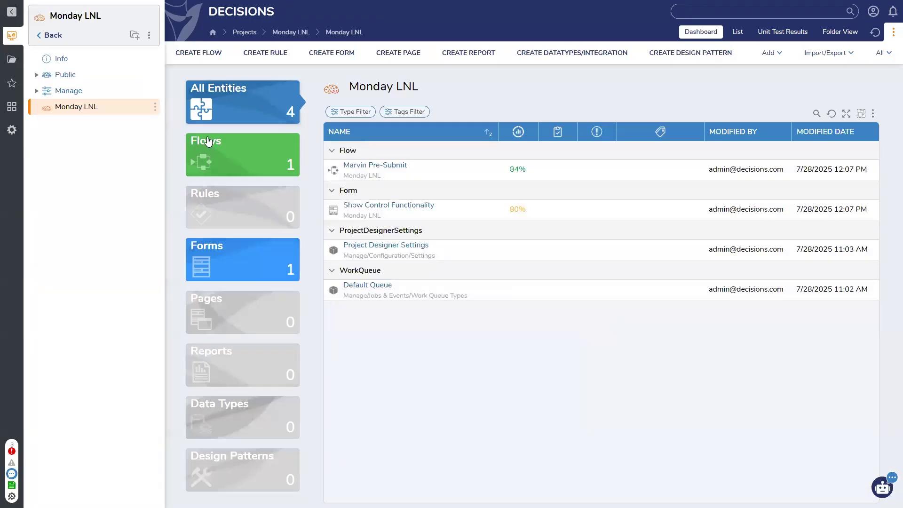
Step: Create a new standard form named 'Flex Test'
click(332, 52)
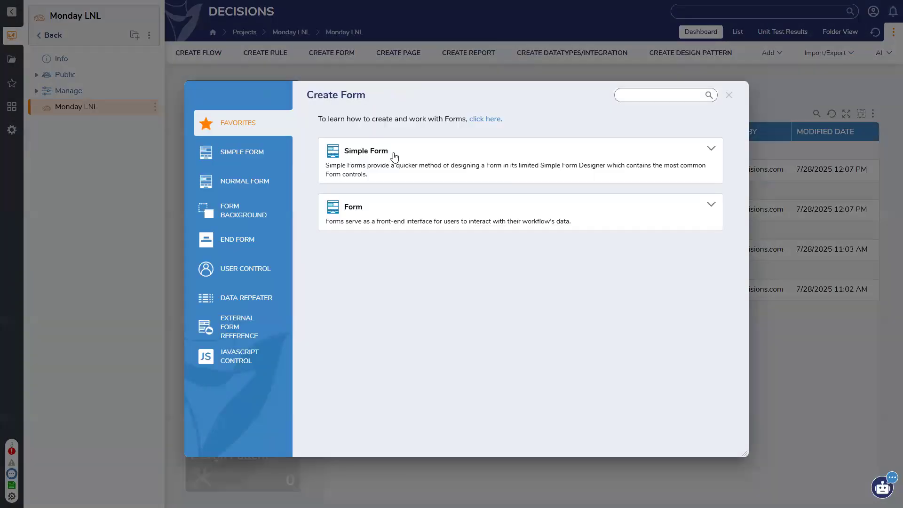
click(390, 207)
text(Flex Test)
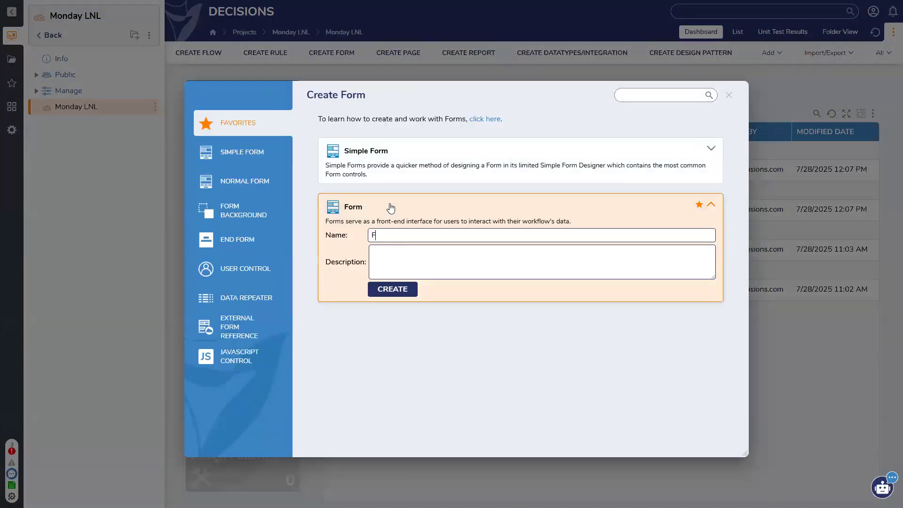
key(Return)
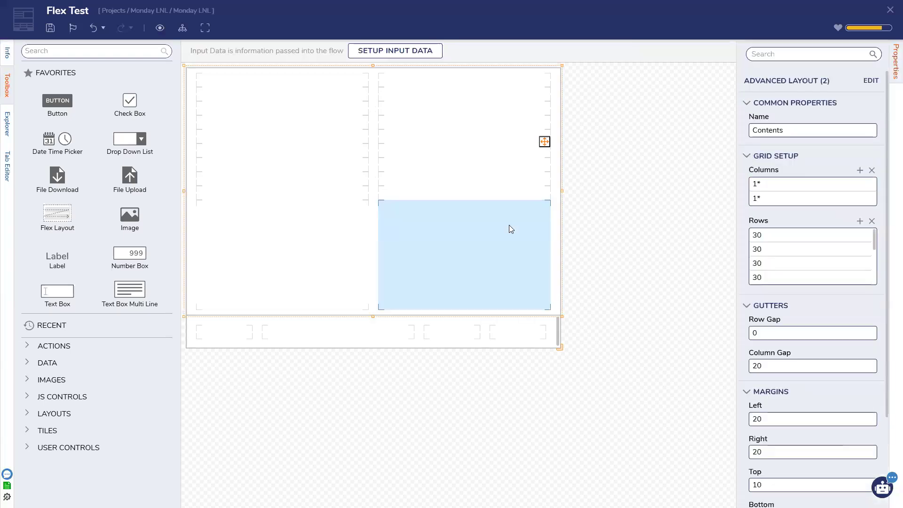
Step: Change the form's container type from grid to FlexLayout and save the form
click(535, 330)
click(545, 325)
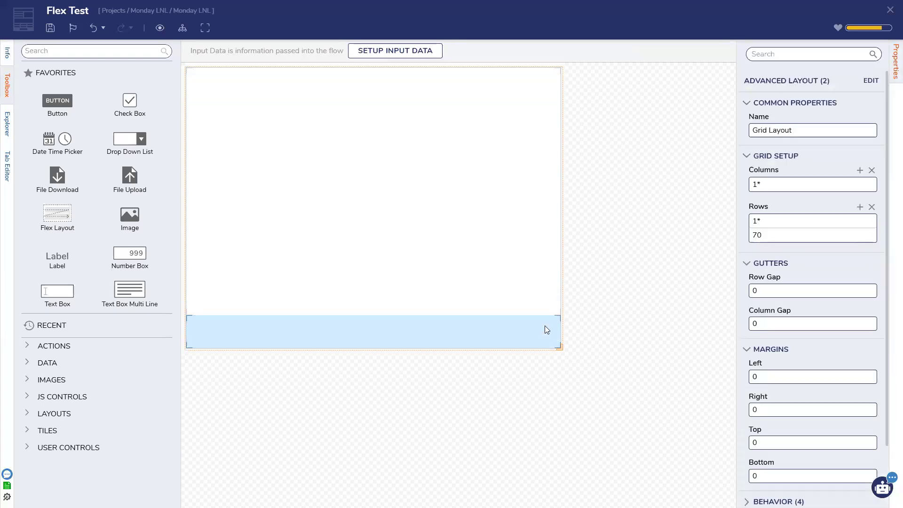
click(650, 313)
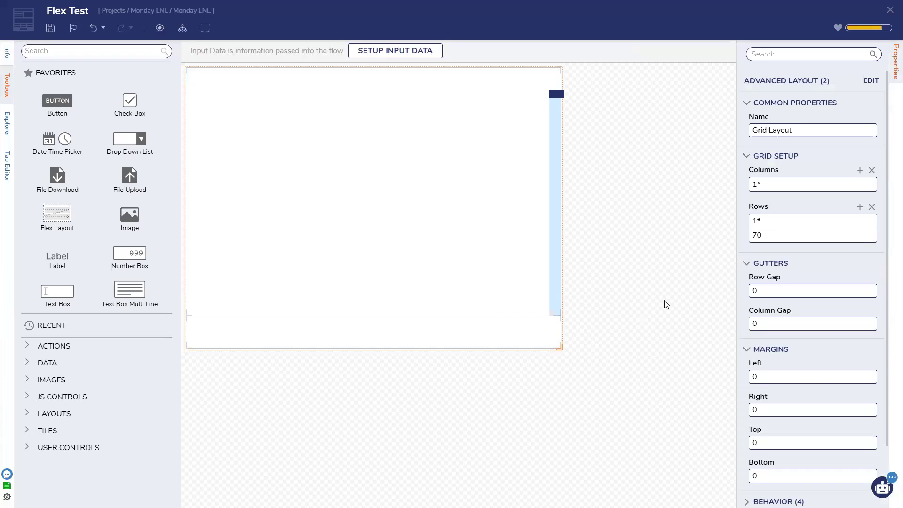
click(861, 146)
click(790, 244)
click(421, 218)
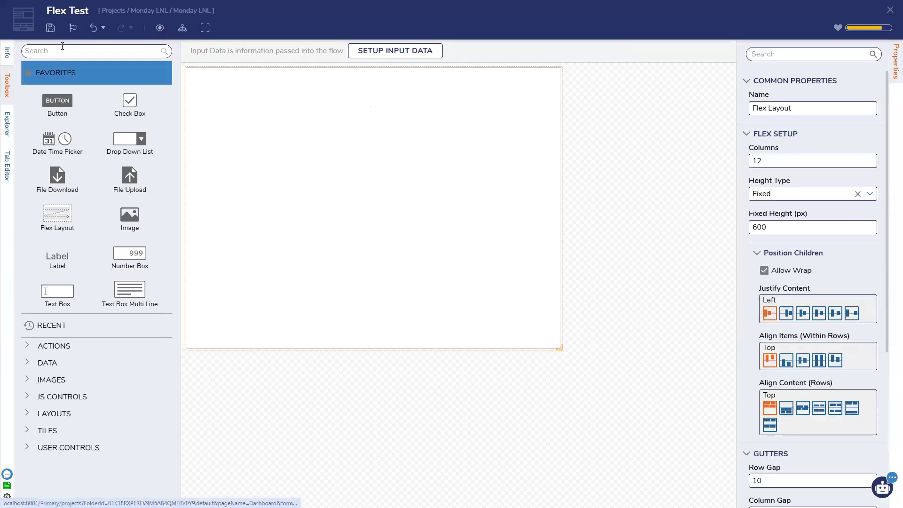
key(ctrl+s)
click(567, 302)
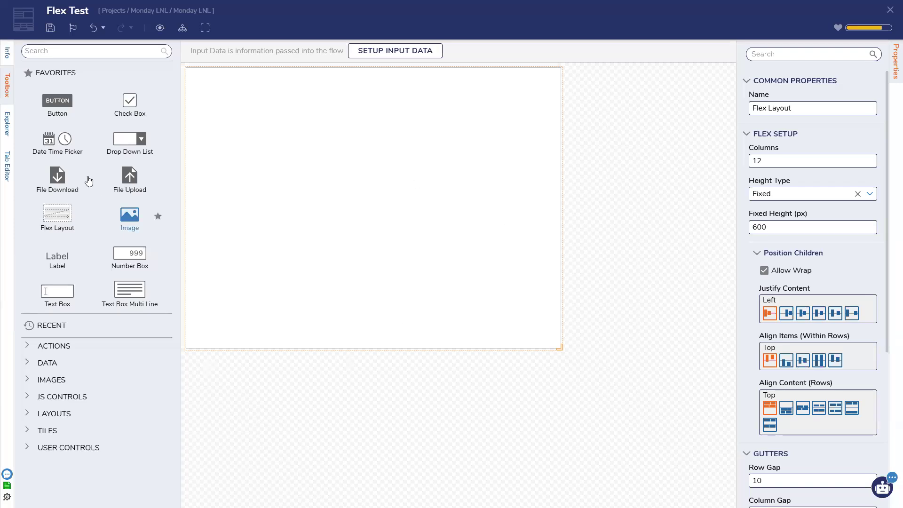
click(72, 48)
scroll(755, 377, down, 4)
scroll(754, 377, down, 1)
scroll(754, 377, up, 5)
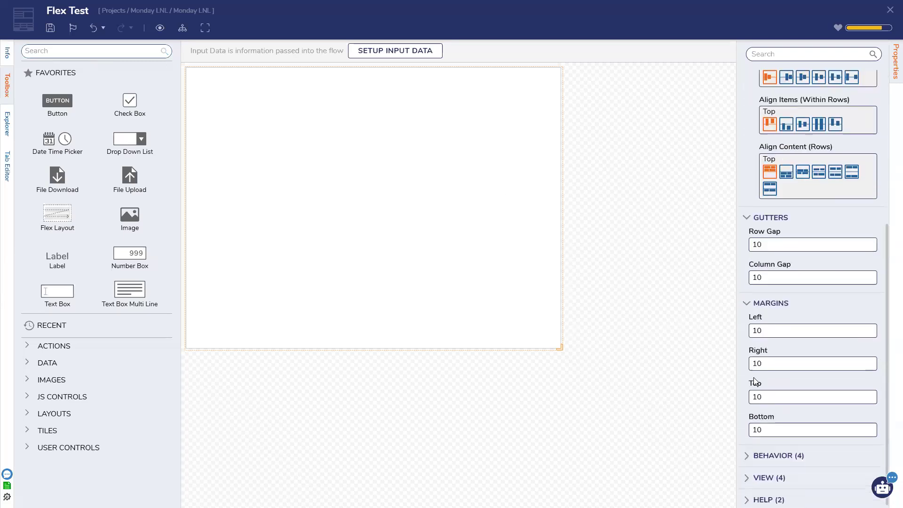
click(671, 348)
scroll(780, 376, down, 3)
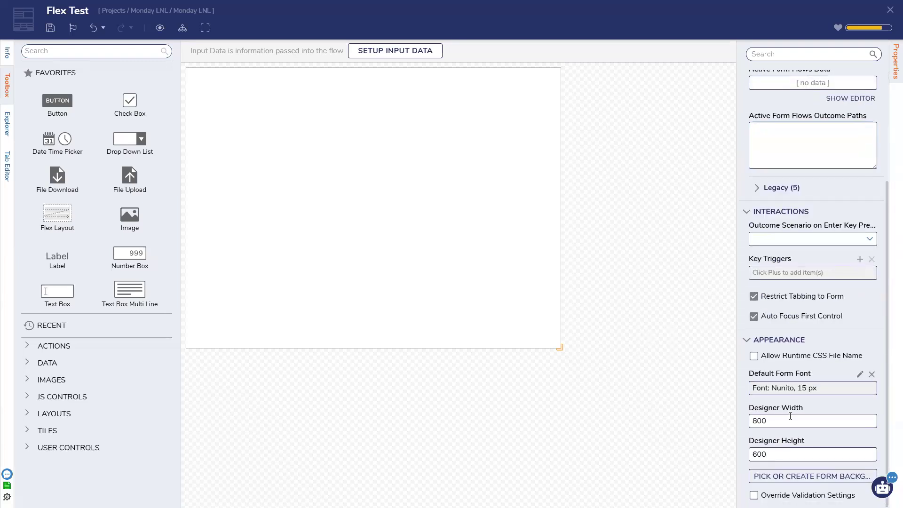
click(454, 260)
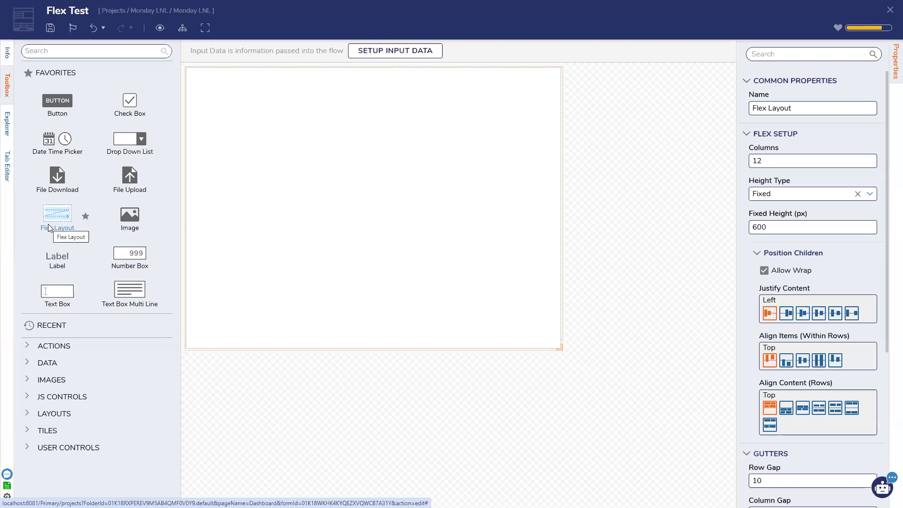
Step: Add a top-left Flex Layout with 6 flex columns and flexible height, maximum 600 px
drag(49, 228, 227, 241)
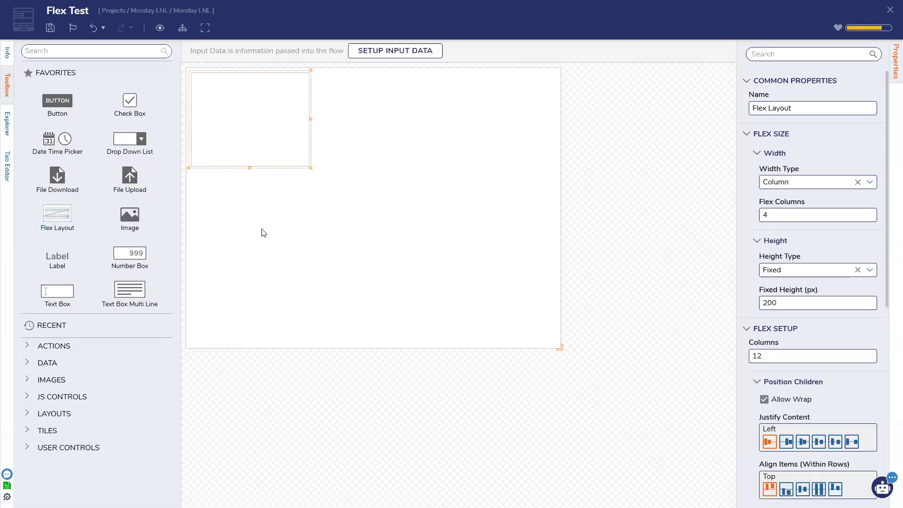
drag(782, 217, 748, 220)
text(6)
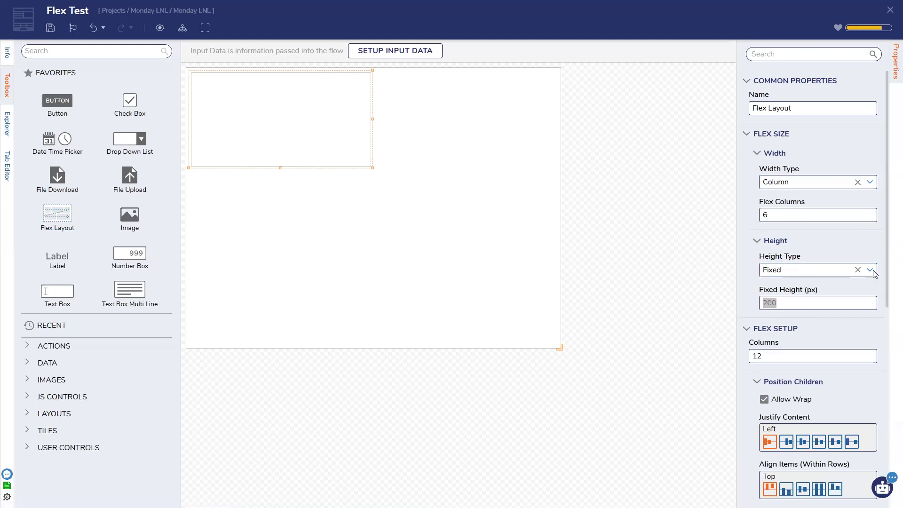
click(793, 271)
click(779, 303)
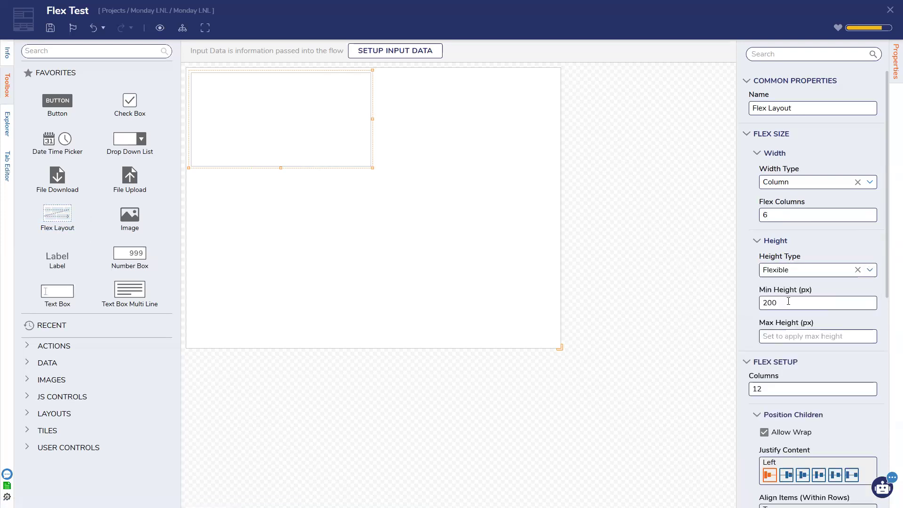
click(780, 338)
text(600)
click(639, 303)
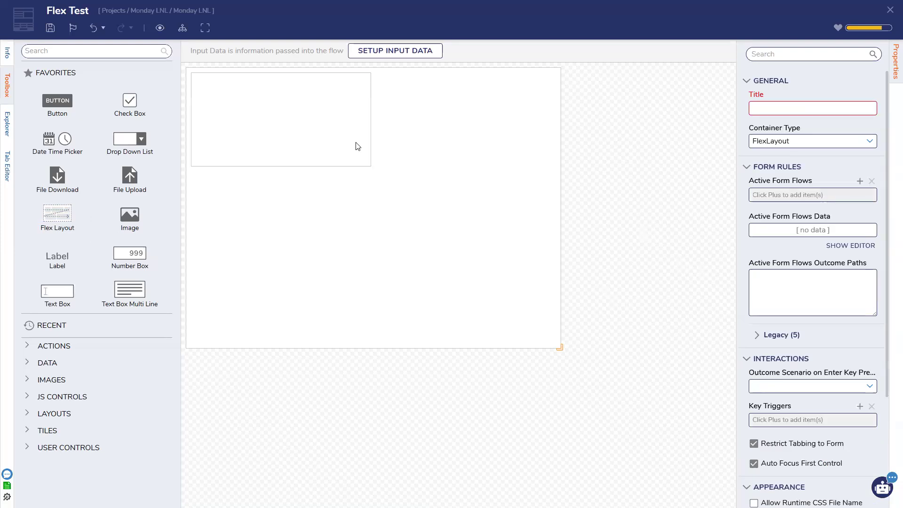
Step: Add a second flex layout beside the first with a fixed 350 px width
drag(70, 233, 423, 139)
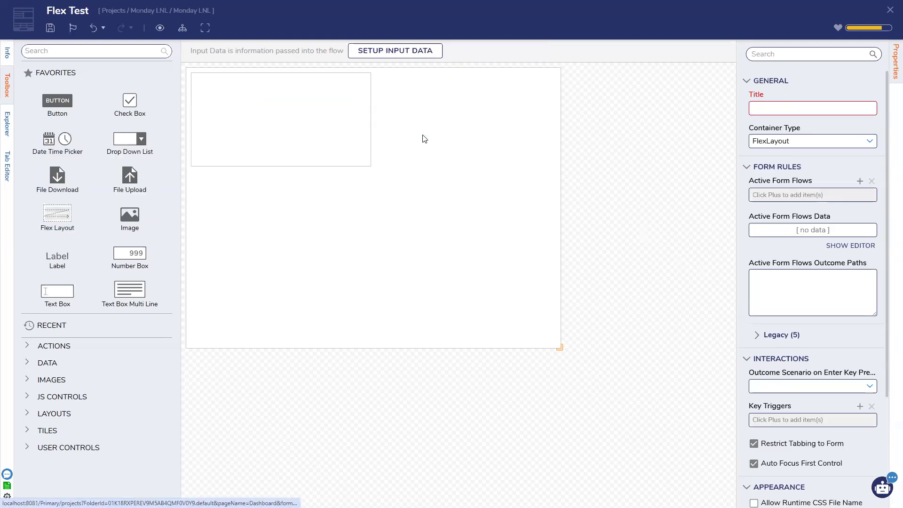
click(870, 182)
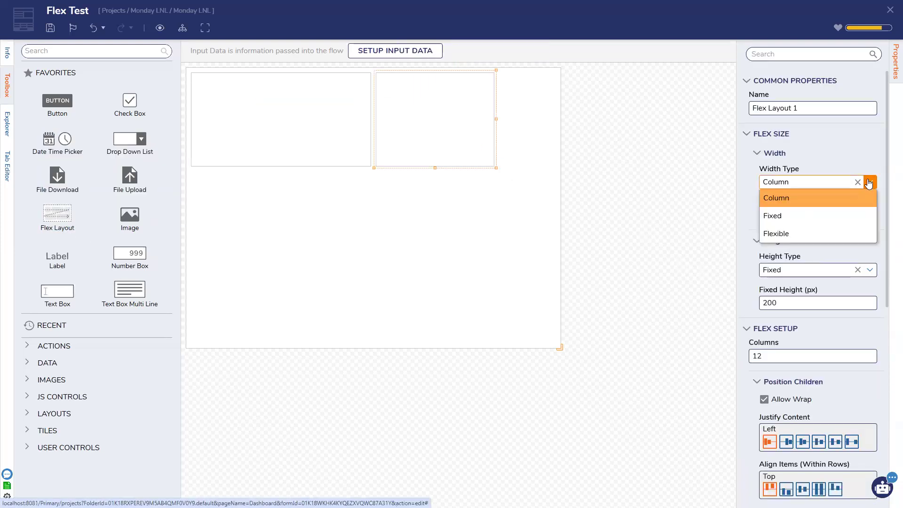
click(790, 216)
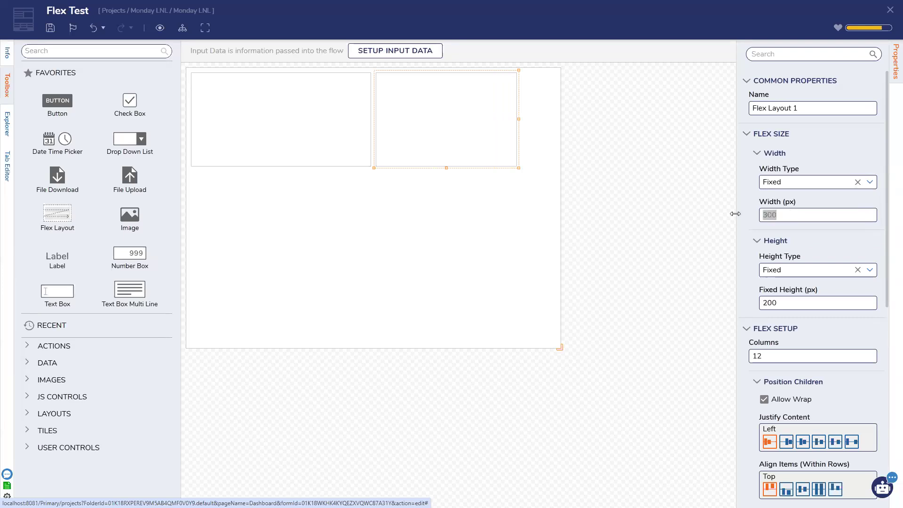
text(400)
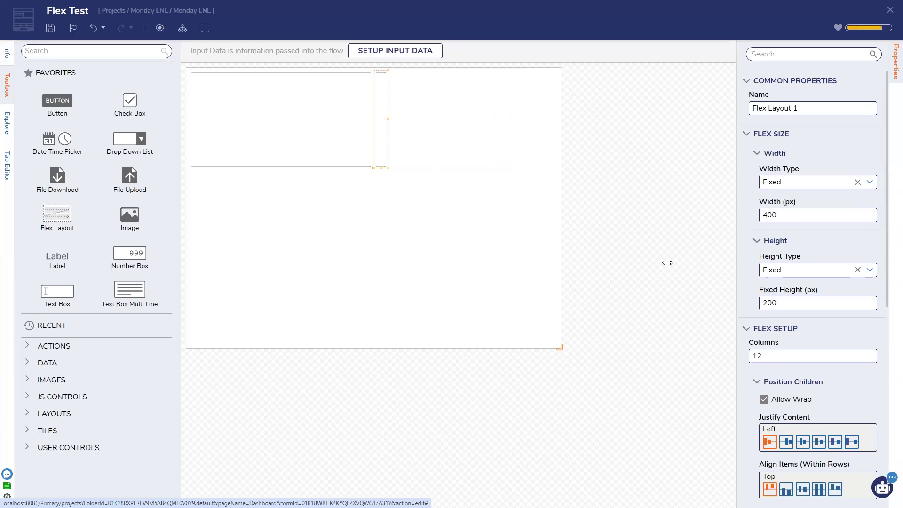
drag(781, 215, 756, 221)
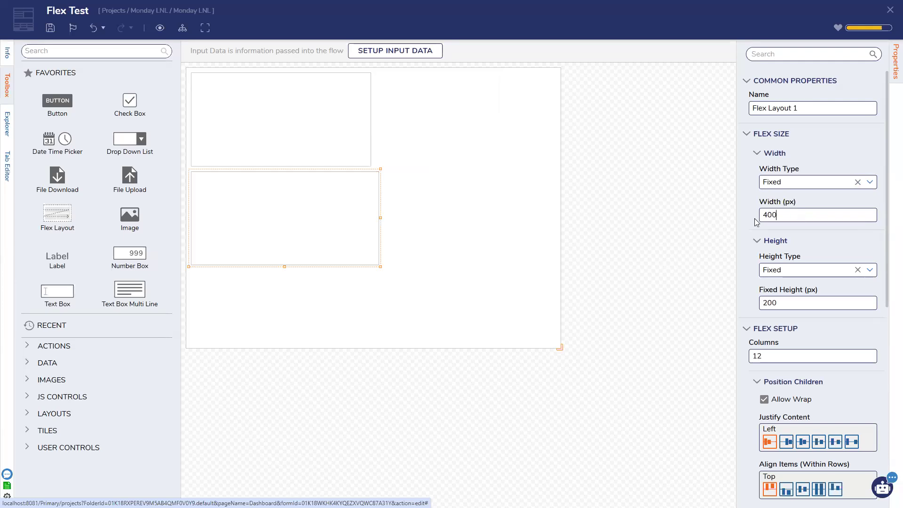
text(350)
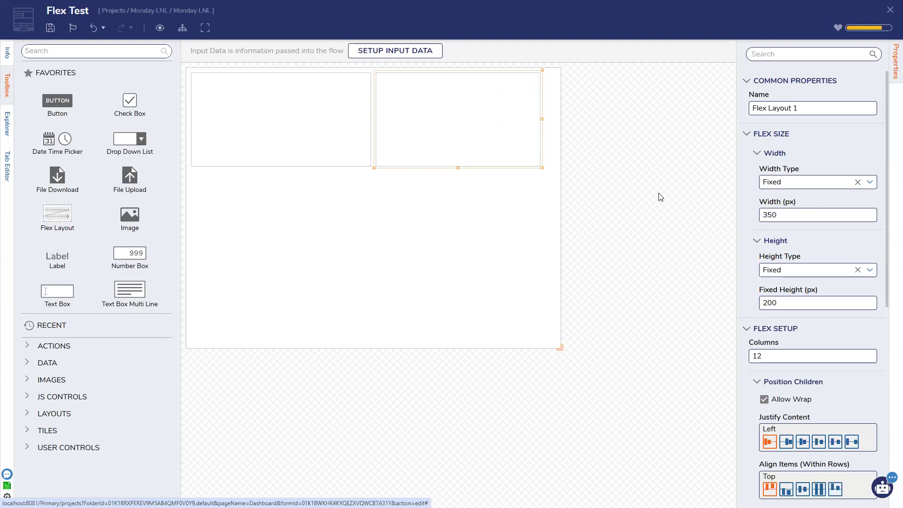
Step: Set the outer layout's Justify Content to Center and start saving the form
click(362, 146)
click(803, 441)
click(553, 160)
click(474, 163)
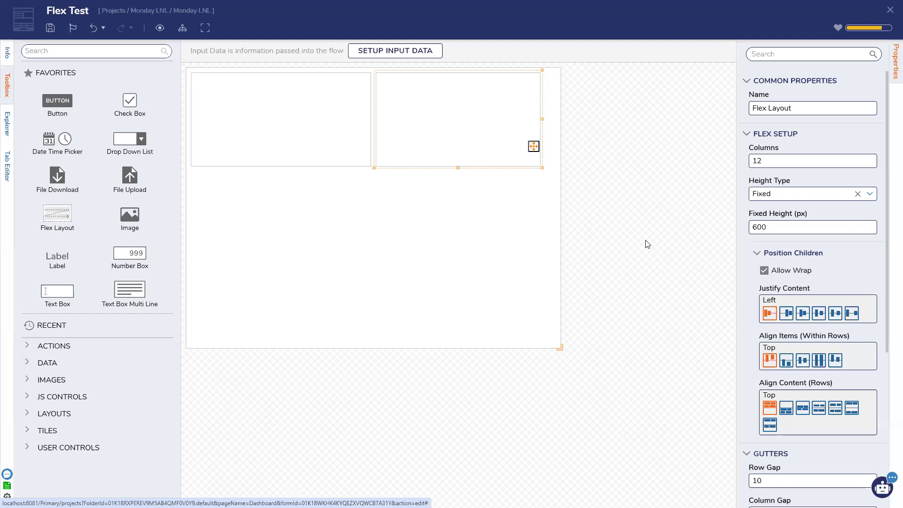
click(516, 192)
click(799, 316)
click(599, 181)
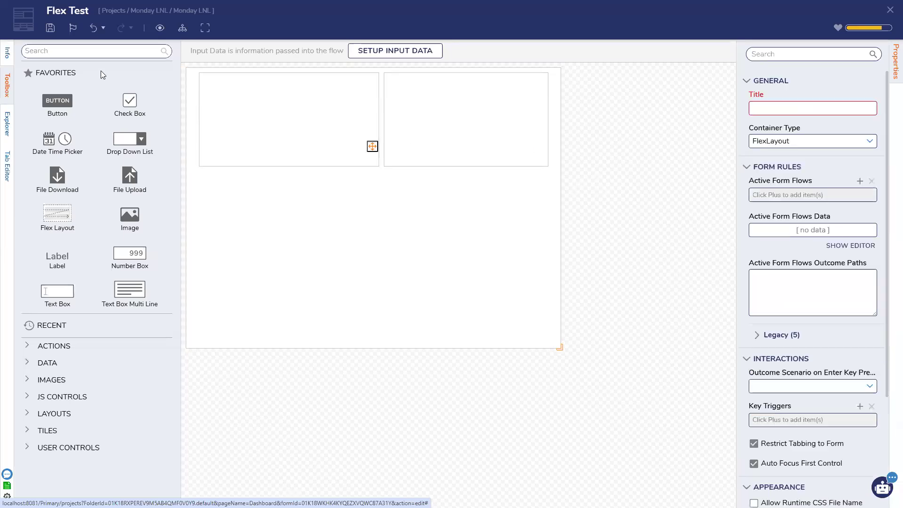
click(51, 28)
Step: Confirm the save, then add a 12-column button captioned 'Submit' below the boxes
click(568, 299)
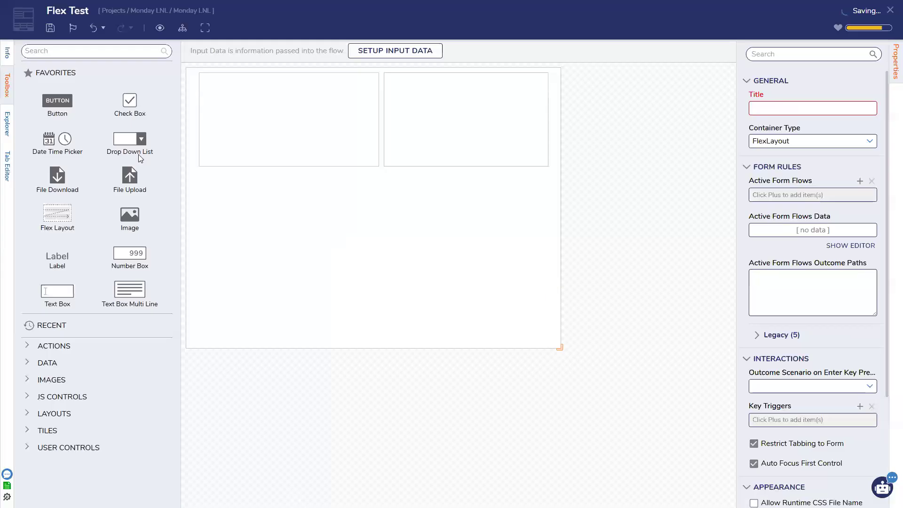
drag(55, 107, 400, 214)
click(744, 270)
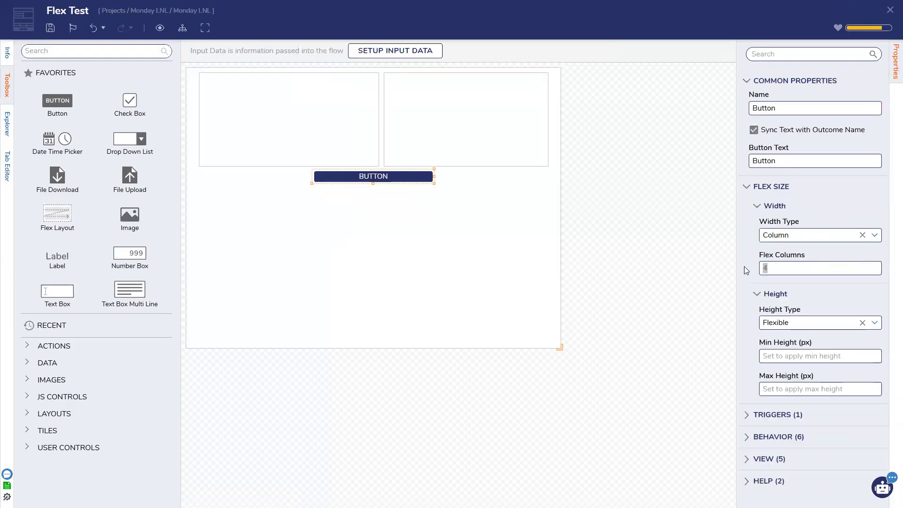
text(12)
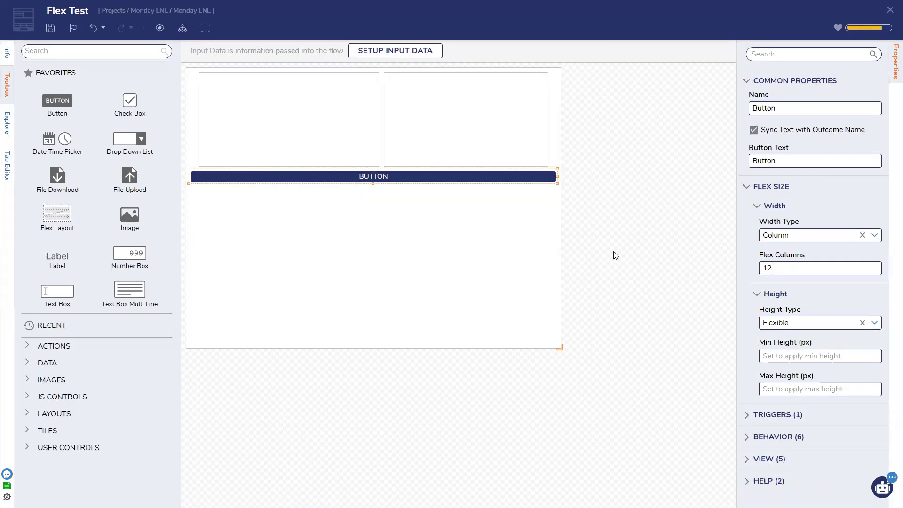
drag(786, 159, 732, 161)
text(Submit)
click(248, 129)
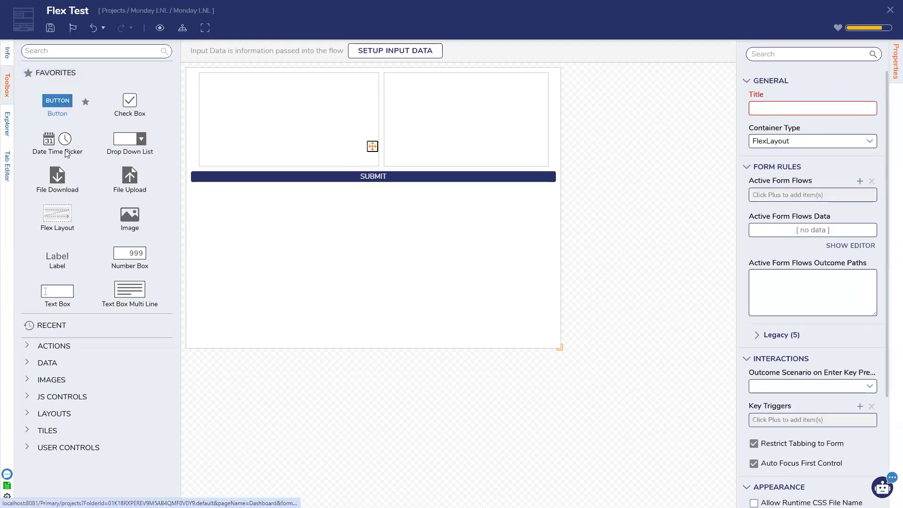
Step: Save, then add Name text and Amount number fields to the left box, 6 columns each
click(50, 29)
click(569, 300)
drag(57, 291, 232, 105)
text(Name)
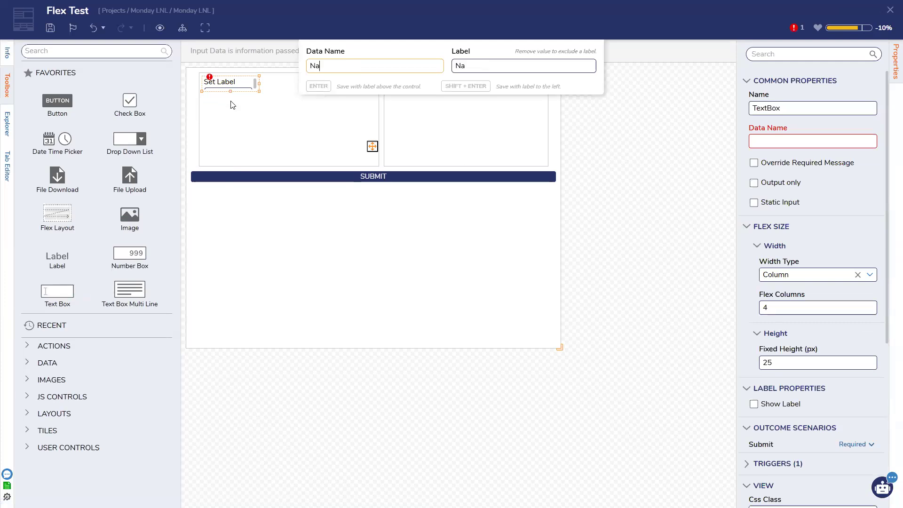
key(Return)
drag(123, 263, 319, 108)
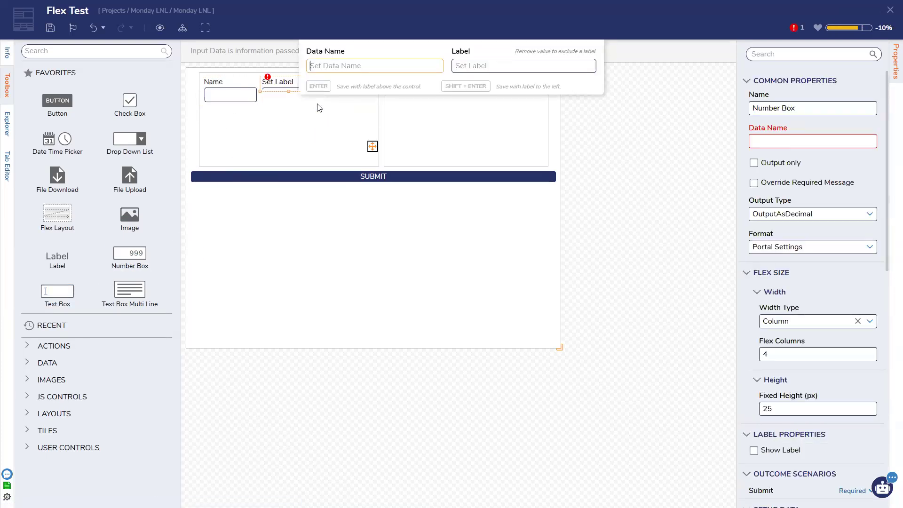
text(Amount)
key(Return)
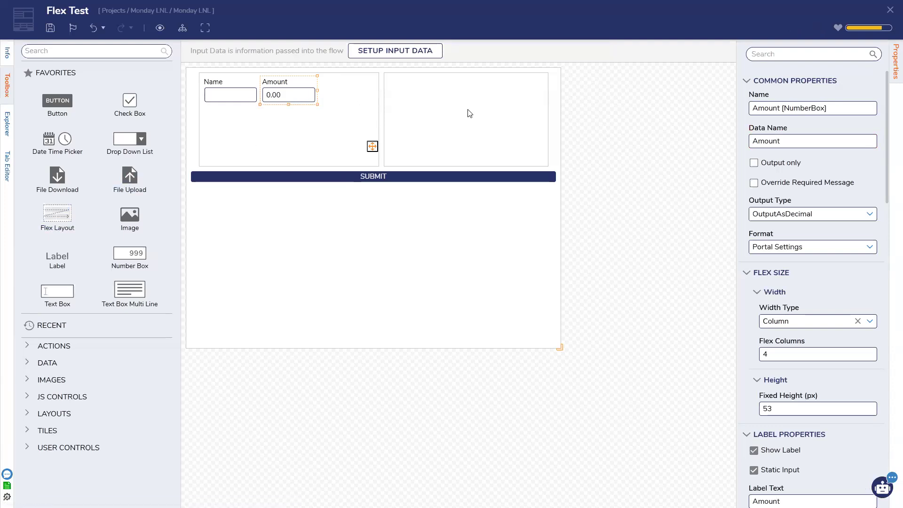
click(229, 96)
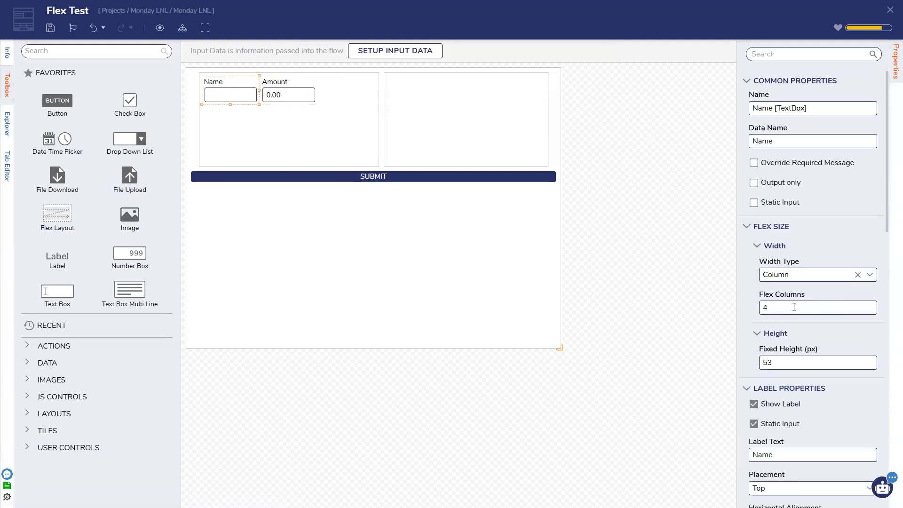
click(300, 92)
drag(794, 355, 714, 347)
text(6)
click(329, 116)
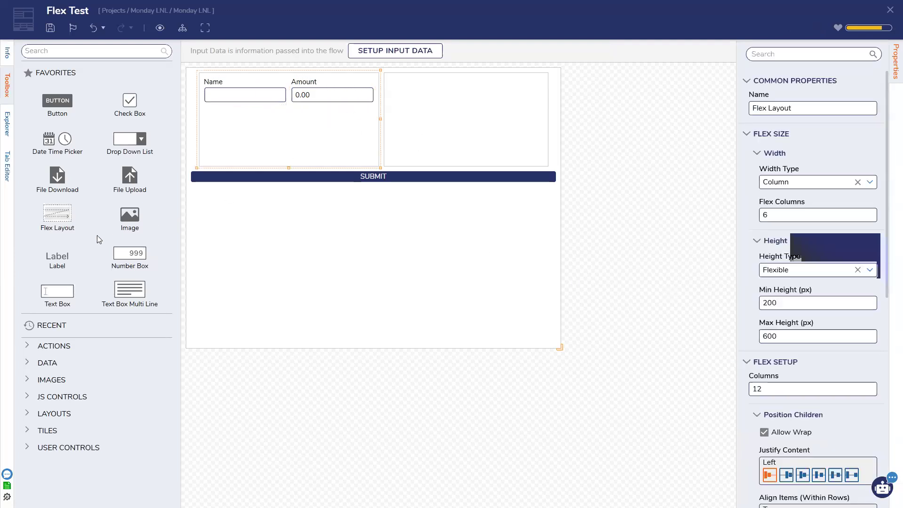
Step: Add a 6-column Date picker and a Complete checkbox to the left box
drag(53, 143, 303, 136)
text(Date)
key(Return)
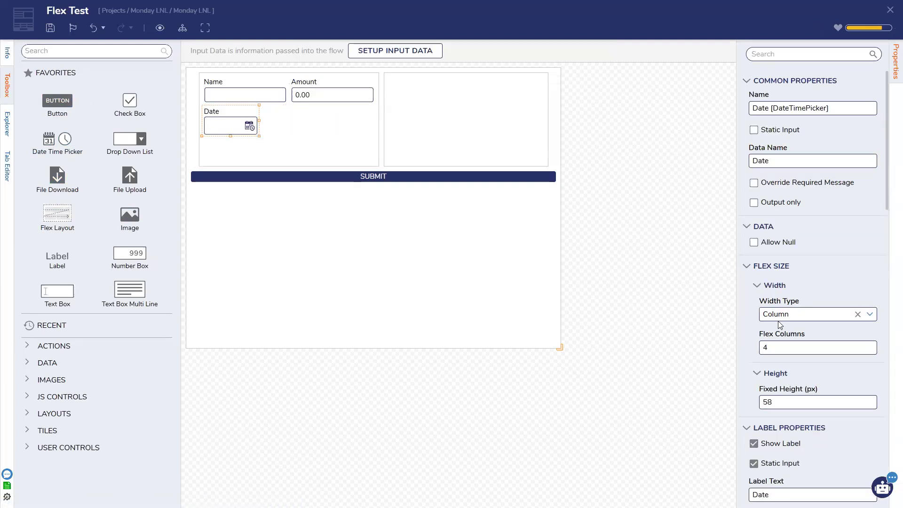
drag(786, 344, 701, 343)
text(6)
click(298, 122)
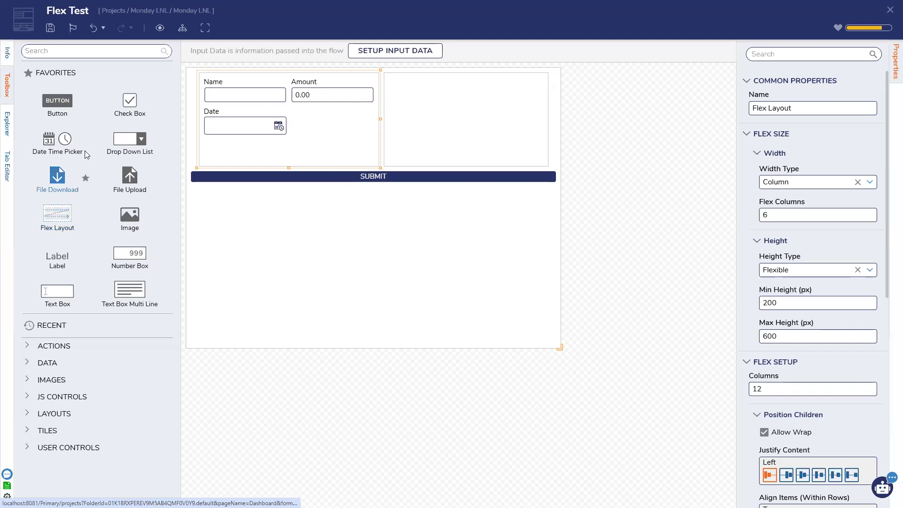
drag(130, 100, 333, 138)
text(Complete)
key(Return)
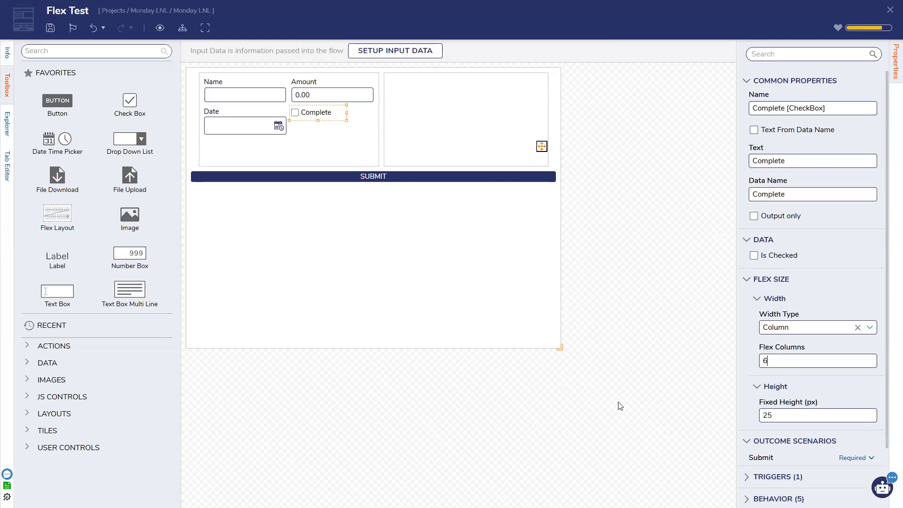
click(416, 94)
click(539, 144)
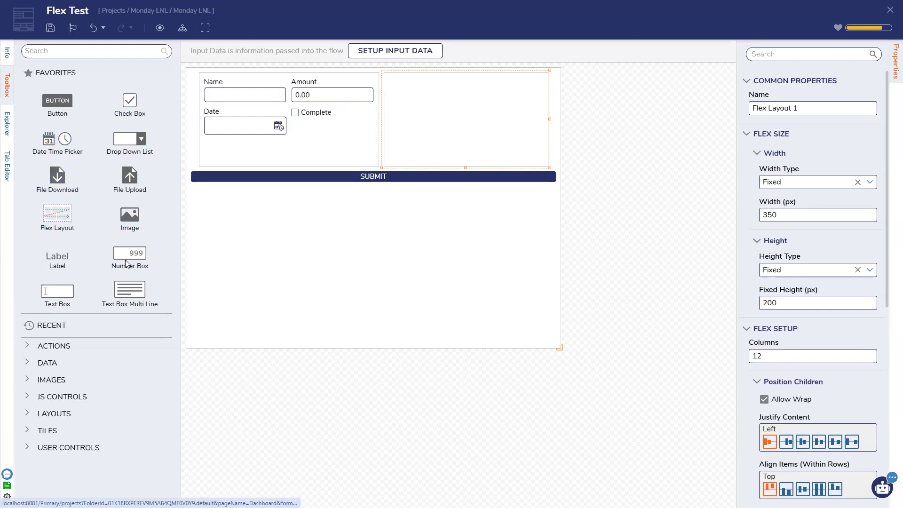
Step: Place Make and Model text fields side by side in the right box, 6 columns each
drag(53, 301, 450, 101)
text(Make)
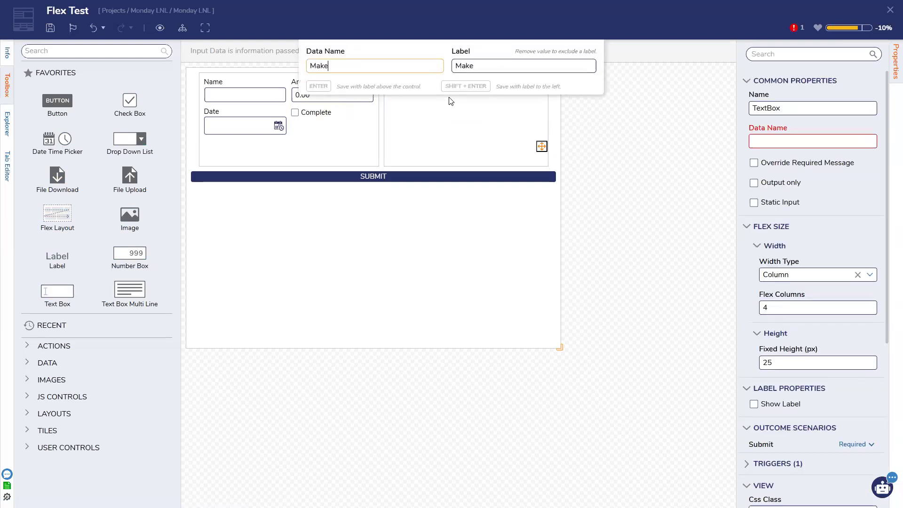
key(Return)
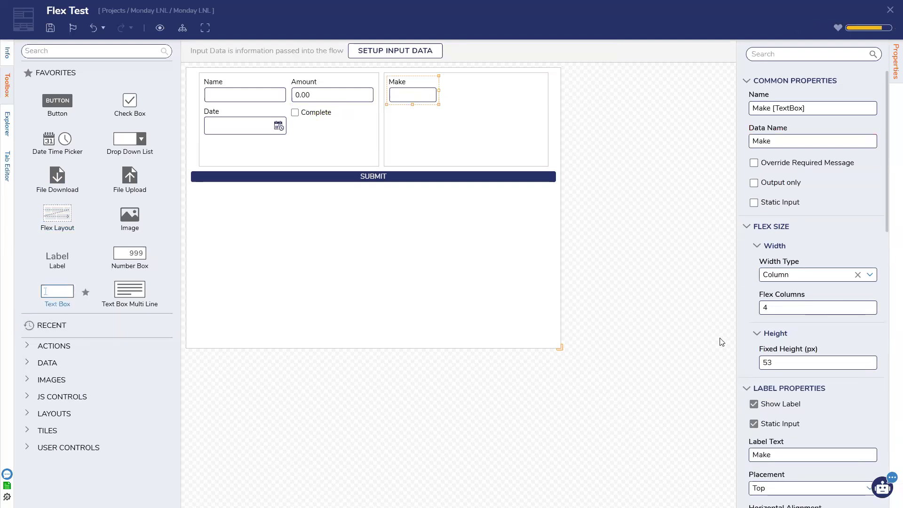
key(BackSpace)
text(6)
drag(64, 299, 507, 111)
text(Model)
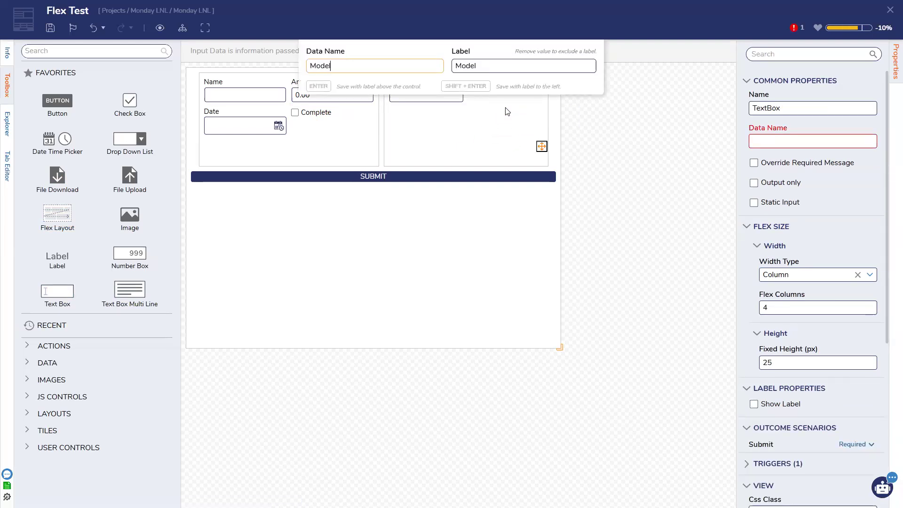
key(Return)
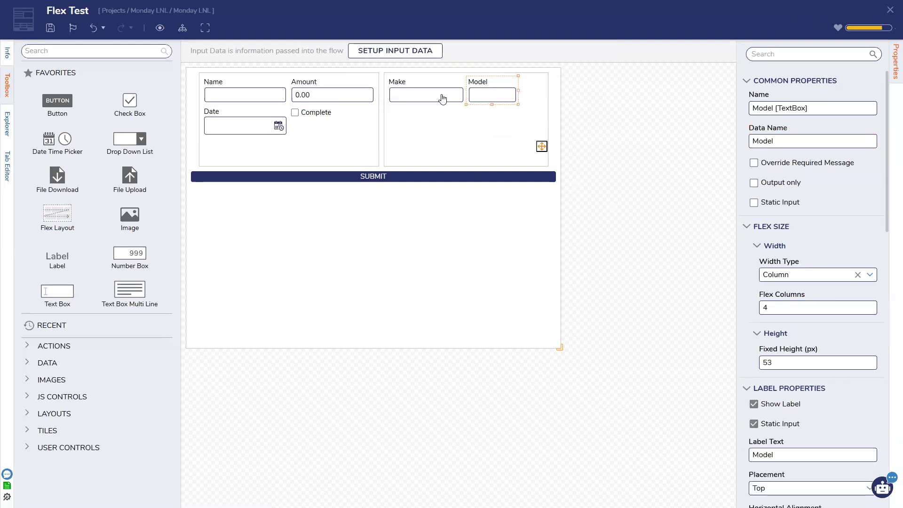
ctrl+click(442, 98)
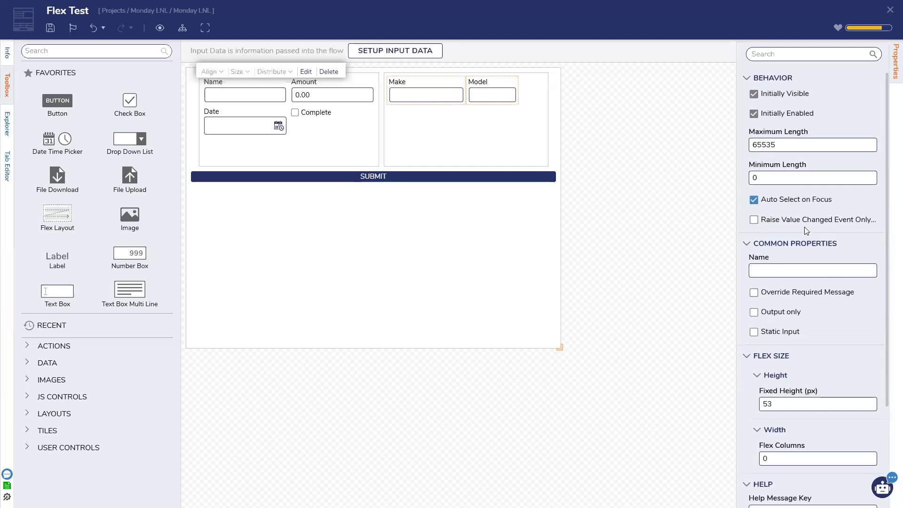
scroll(804, 227, down, 3)
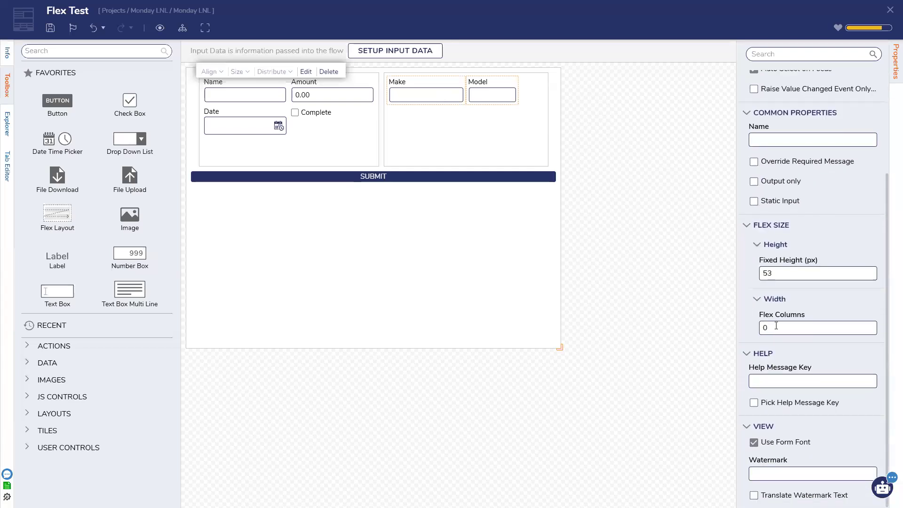
click(759, 328)
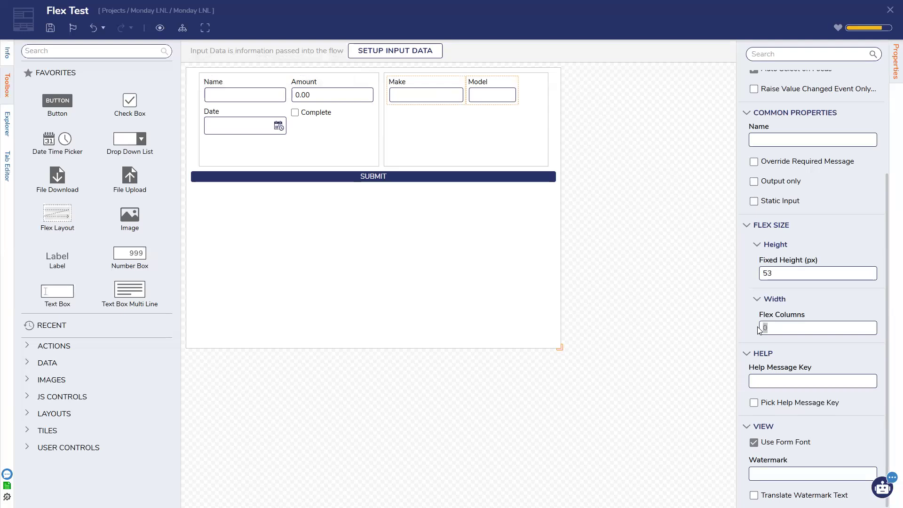
click(626, 312)
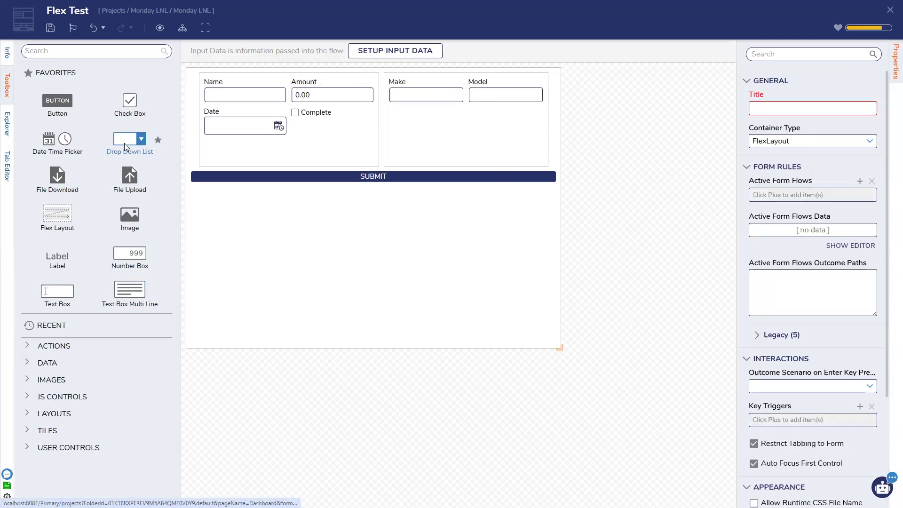
Step: Add a 6-column dropdown named 'Year' below the Make field
drag(125, 143, 418, 129)
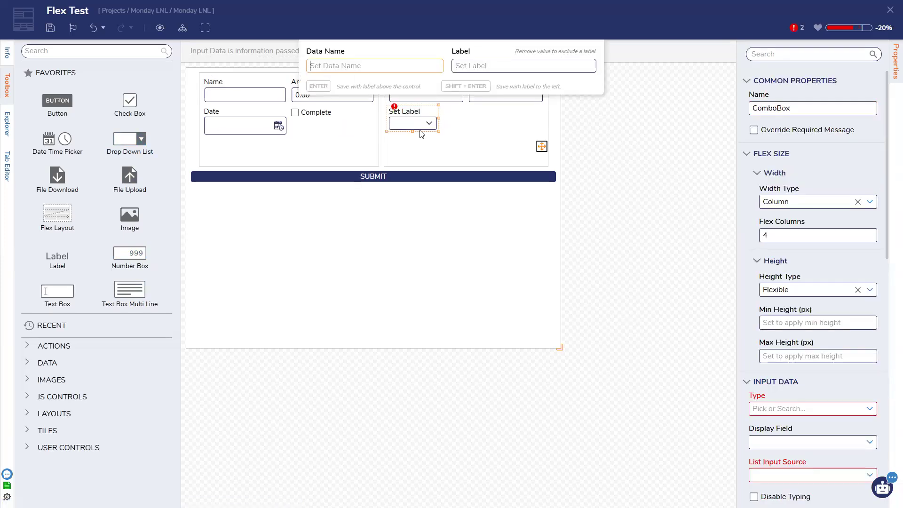
text(Year)
key(Return)
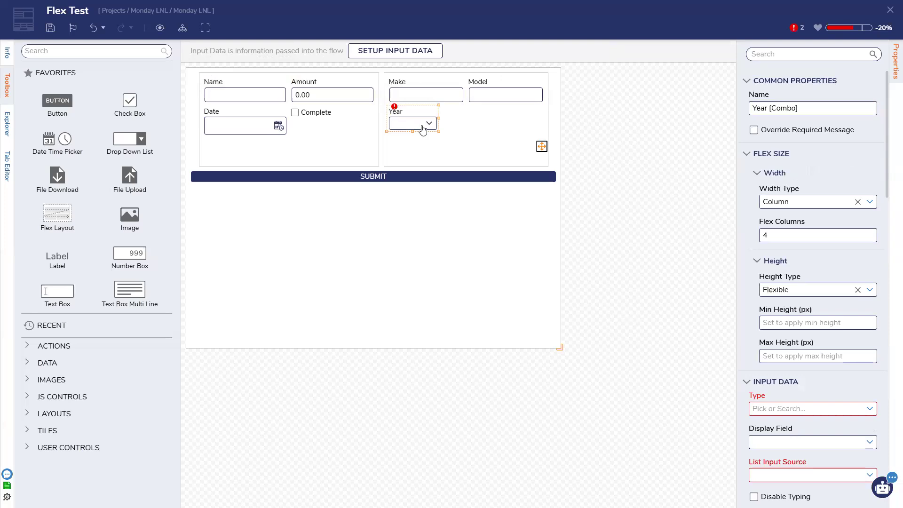
scroll(812, 298, down, 2)
scroll(813, 256, up, 2)
drag(769, 236, 742, 237)
text(6)
Step: Make Year a String dropdown with a static year list starting 1997, 1998, 1999
click(869, 409)
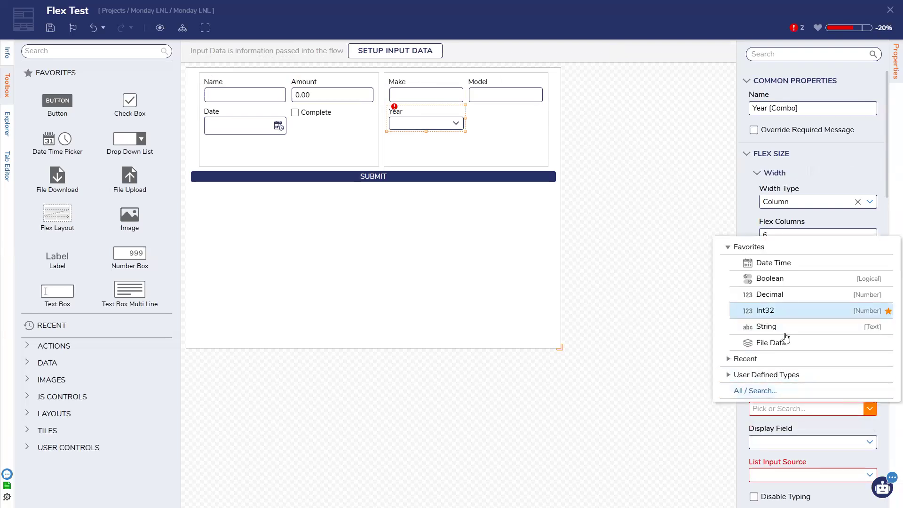
click(784, 327)
scroll(799, 339, down, 2)
click(870, 348)
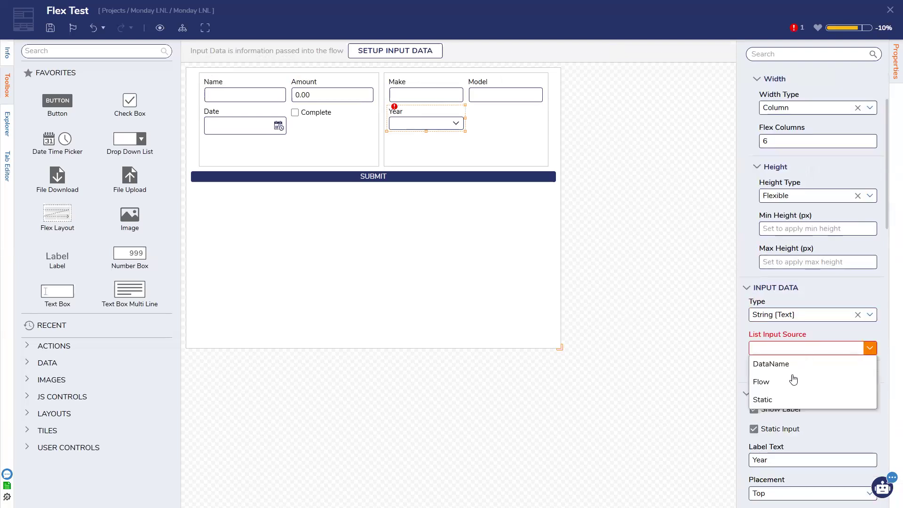
click(783, 398)
text(1997)
key(Return)
text(1998)
key(Return)
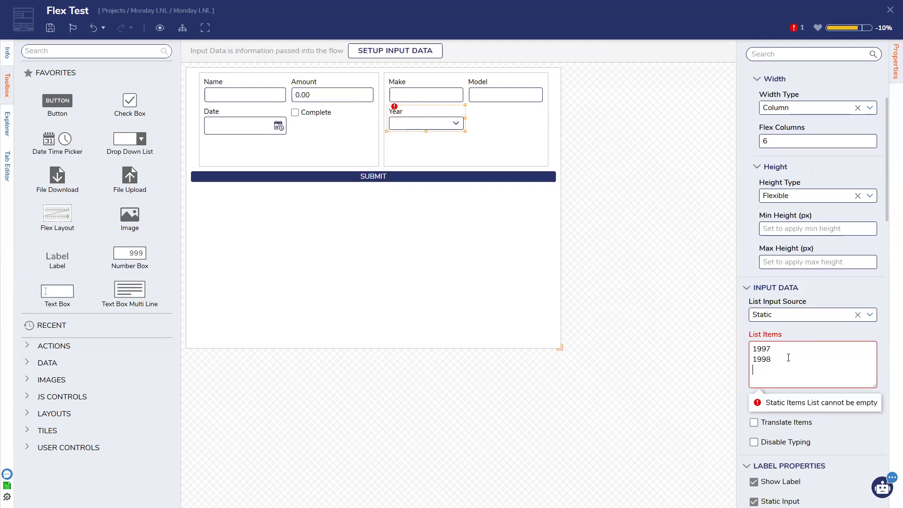
text(199)
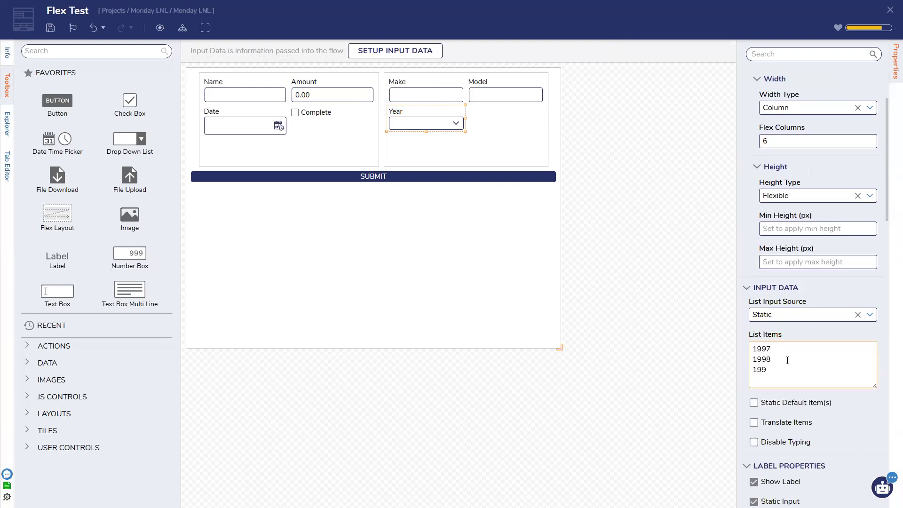
text(9)
text(200)
text(0)
Step: Save the Flex Test form and close the form designer
click(372, 146)
click(51, 28)
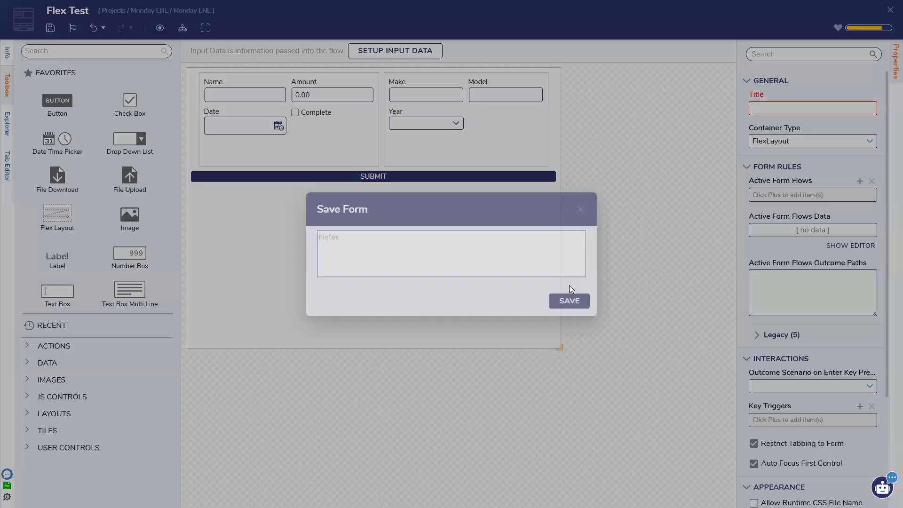
click(569, 300)
click(891, 10)
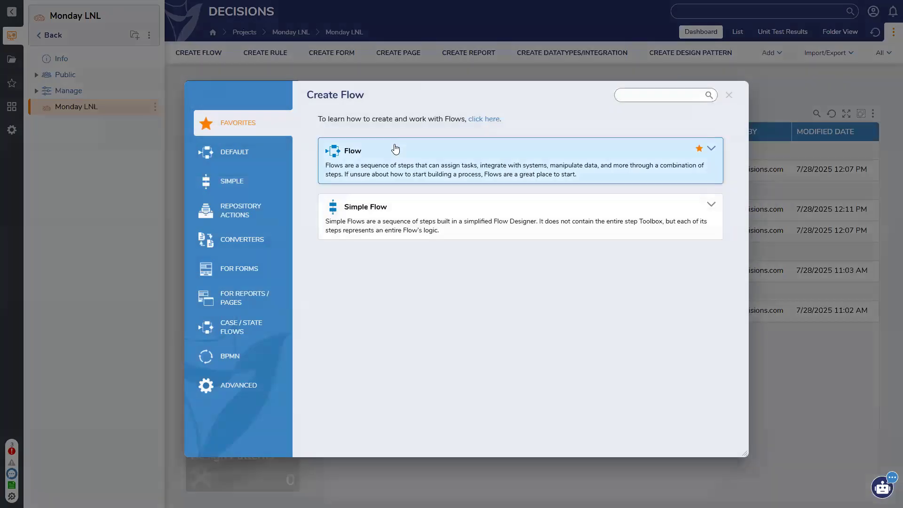
Step: Create a new flow named 'Test Flow' with a Show Form step linked from Start
click(396, 149)
text(Test Flow)
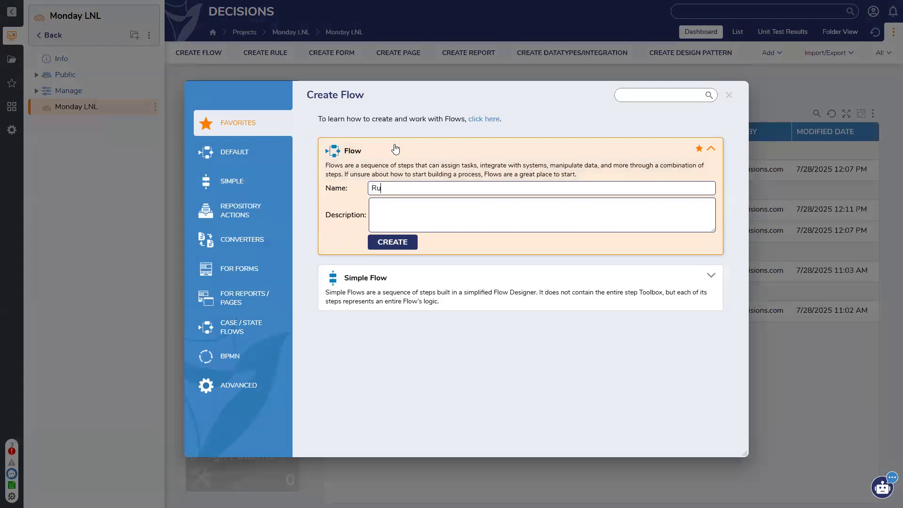
key(Return)
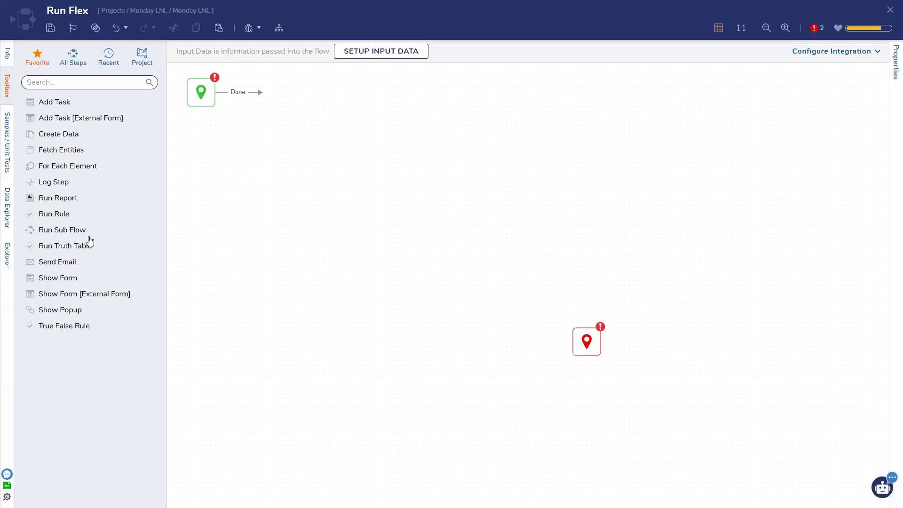
drag(58, 283, 361, 158)
drag(262, 92, 348, 156)
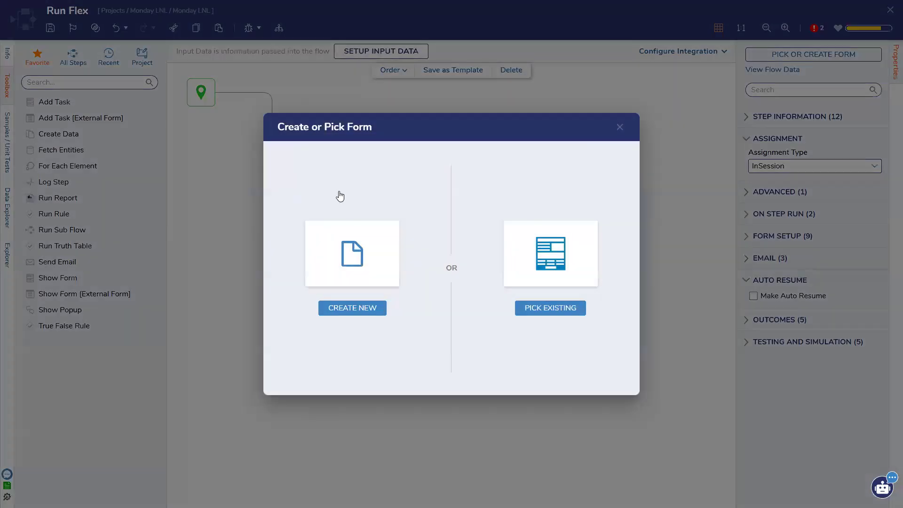
Step: Set the Show Form step to the existing Flex Test form and connect it to End
click(550, 308)
click(400, 182)
click(400, 158)
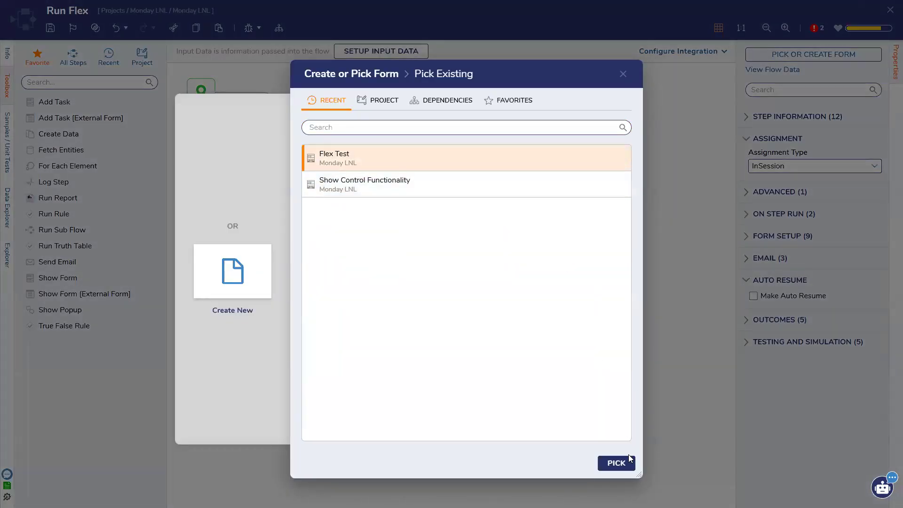
click(616, 462)
drag(553, 339, 585, 337)
click(248, 27)
Step: Debug the flow, resize the running Flex Test form to watch fields reflow, then close it
click(716, 212)
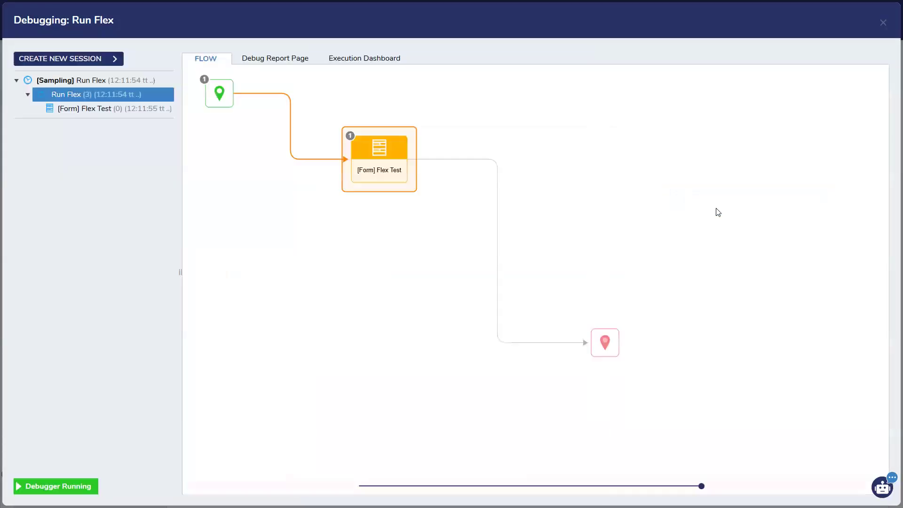
drag(635, 408, 669, 426)
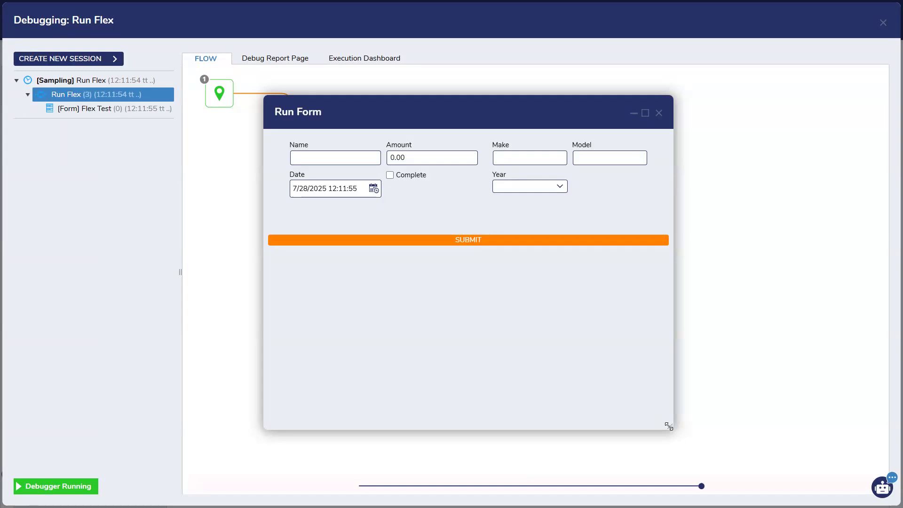
drag(668, 426, 567, 448)
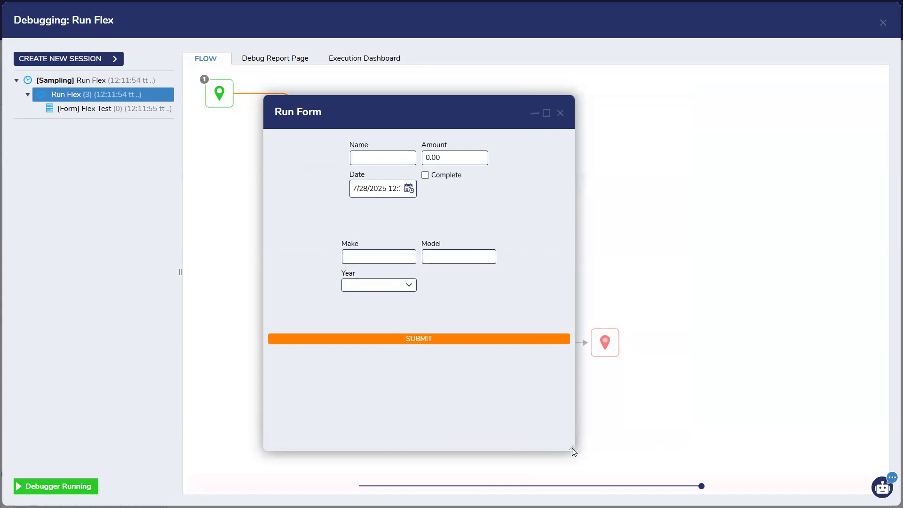
drag(490, 444, 726, 435)
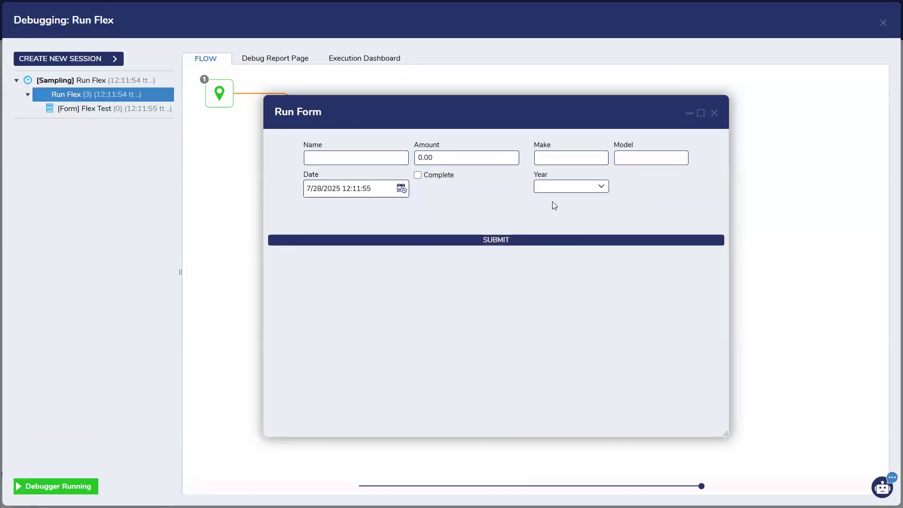
click(715, 113)
Step: Close the debugger, reopen the Flex Test form and select the Make/Model layout
click(883, 23)
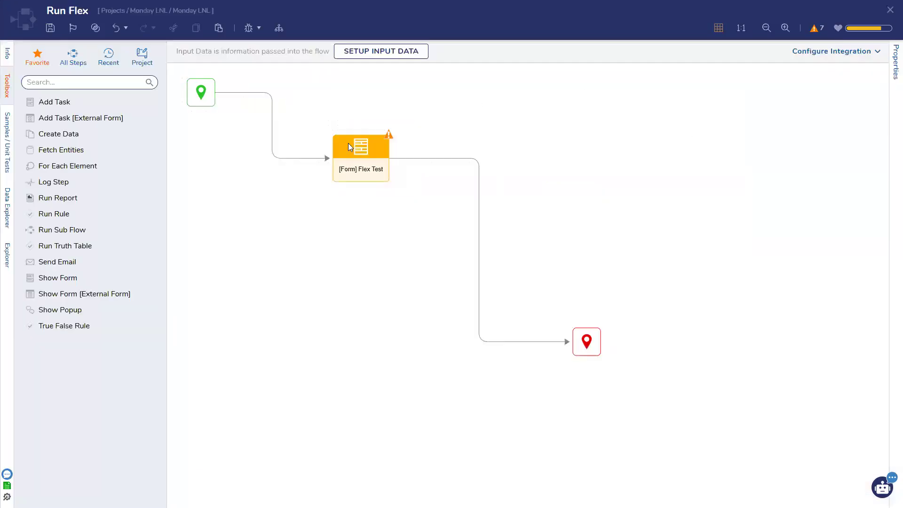
click(348, 142)
click(835, 60)
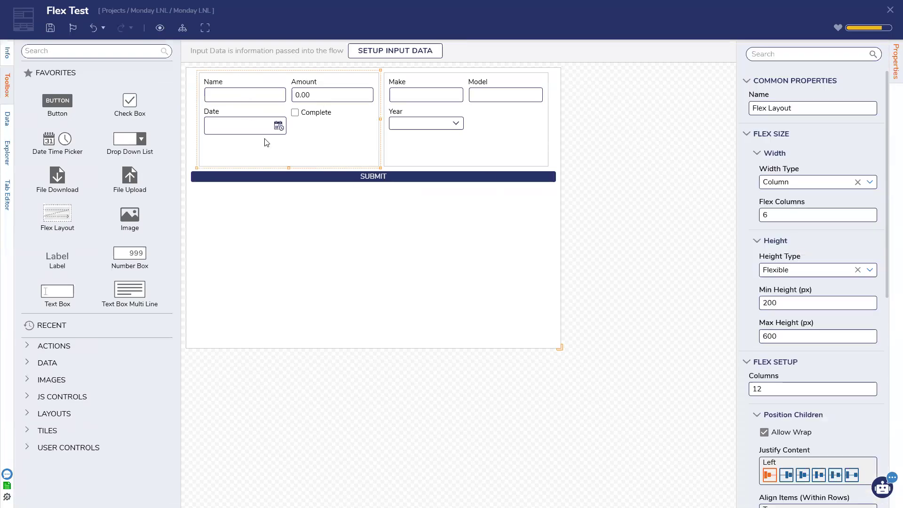
click(429, 142)
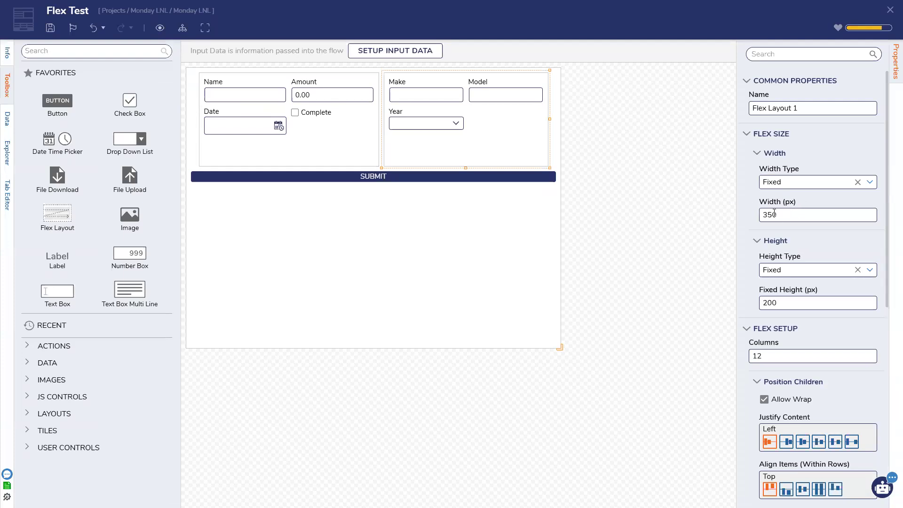
Step: Make that layout's width flexible with a 300 px minimum and 500 px maximum
click(869, 182)
click(870, 184)
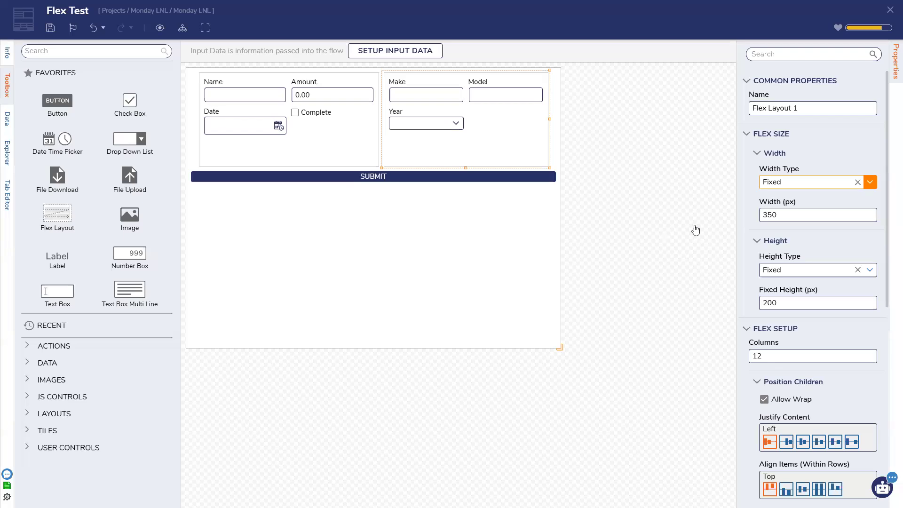
click(871, 183)
click(827, 229)
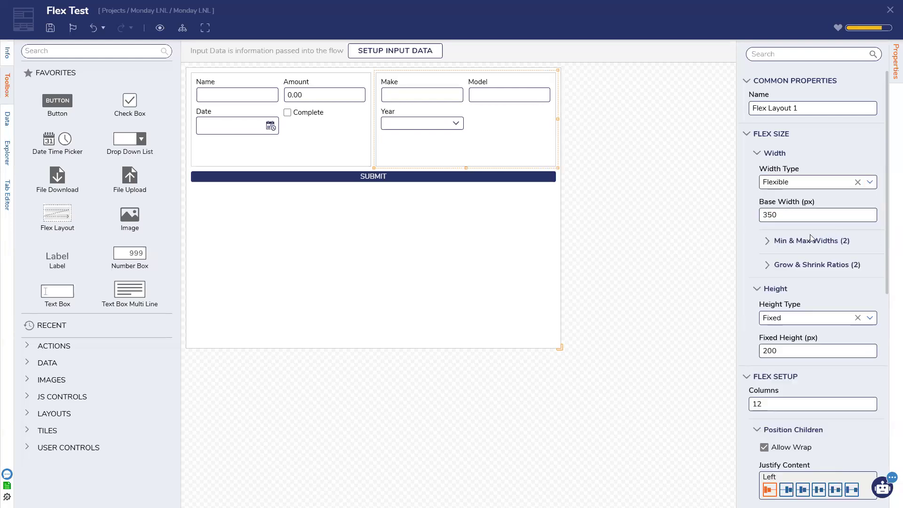
click(772, 240)
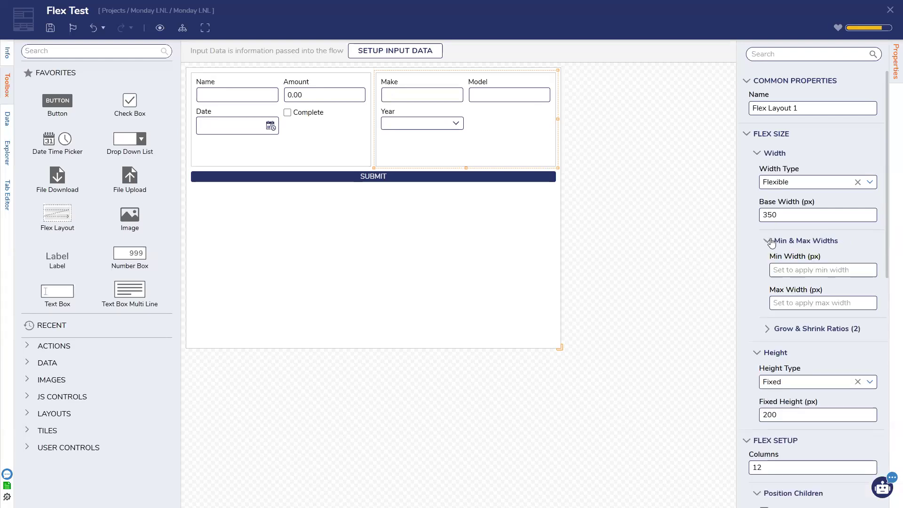
click(787, 266)
text(300)
text(50)
text(0)
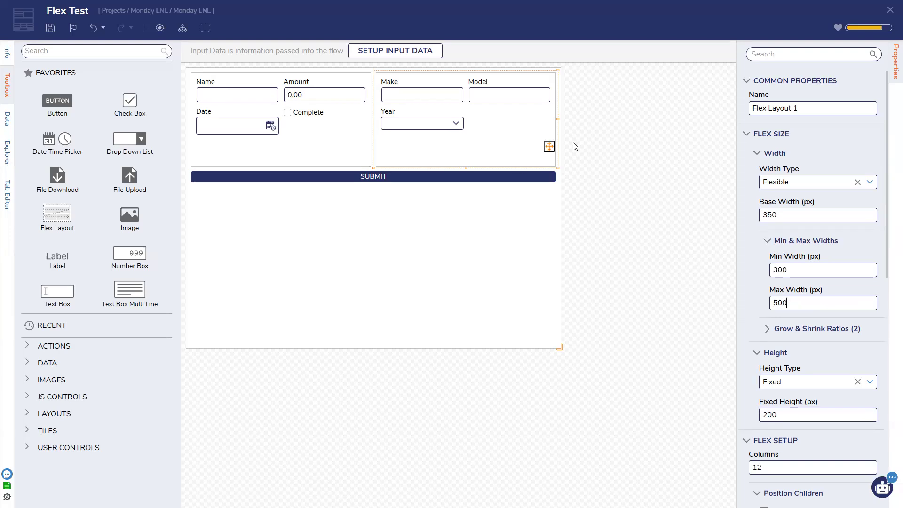
click(541, 225)
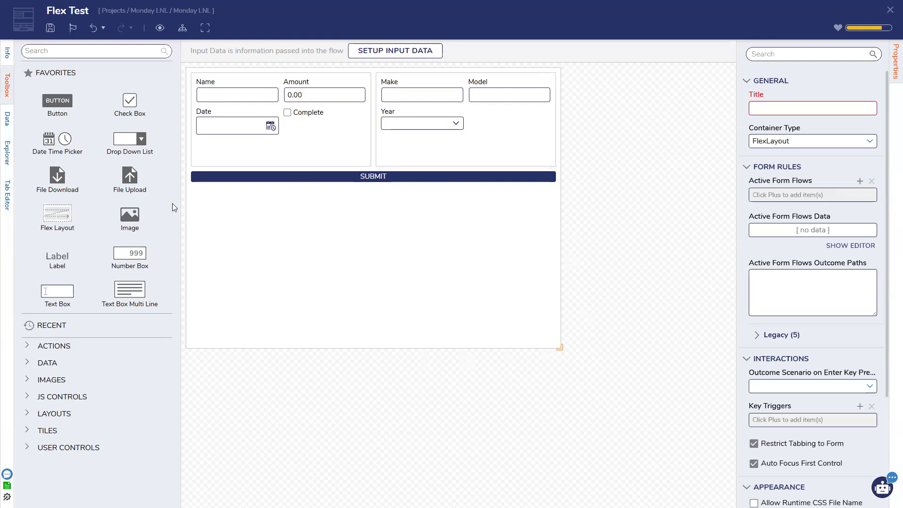
Step: Inspect the left layout, Year dropdown and right layout, then save the Flex Test form
click(360, 128)
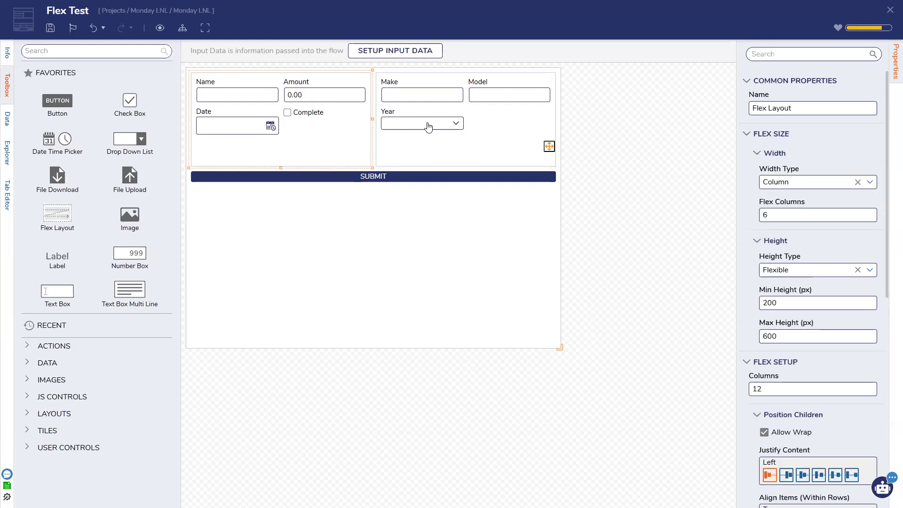
click(438, 124)
click(549, 147)
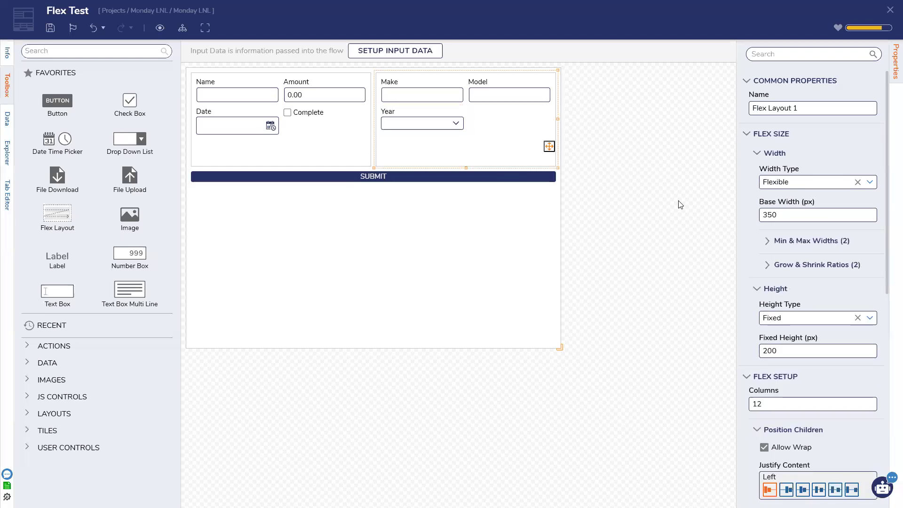
click(654, 234)
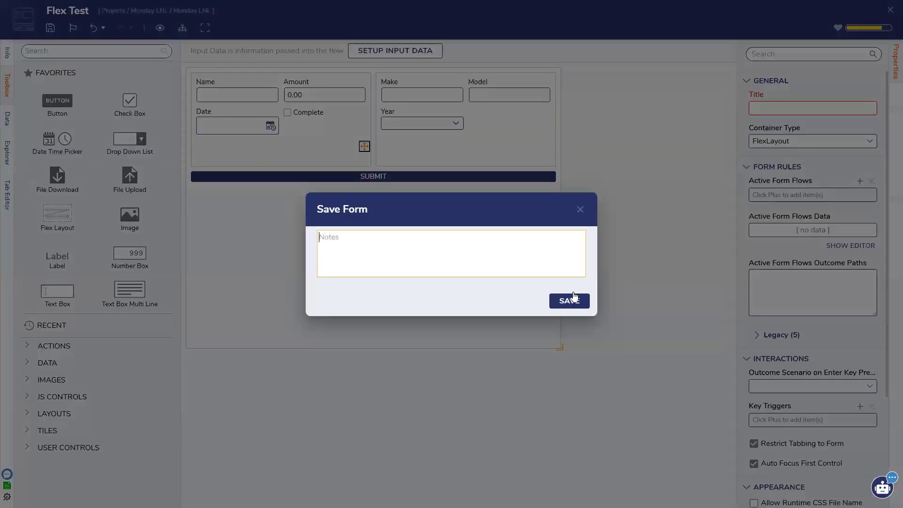
click(574, 298)
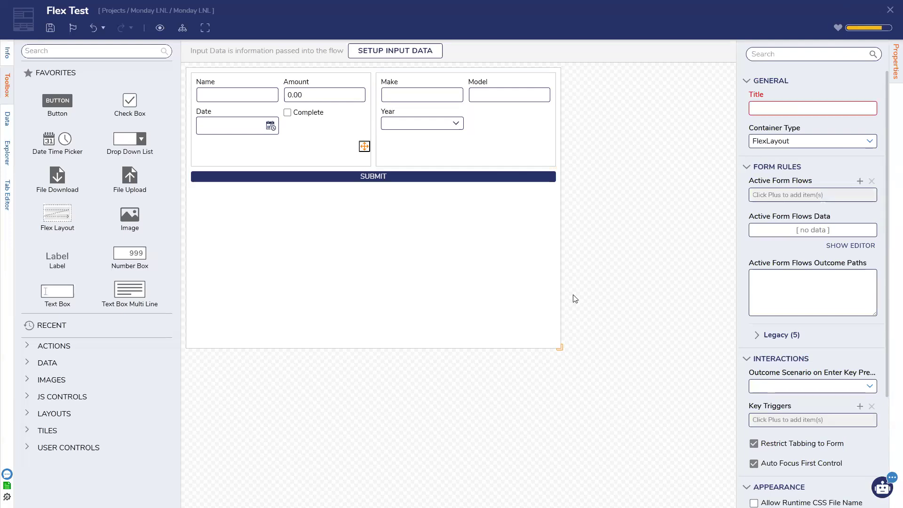
click(524, 301)
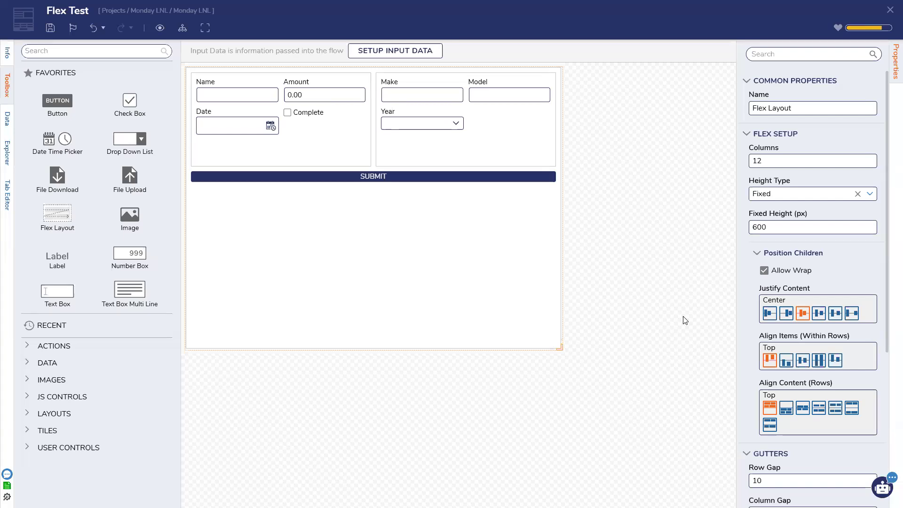
Step: Select the main form layout, review the form settings and save the form
click(685, 320)
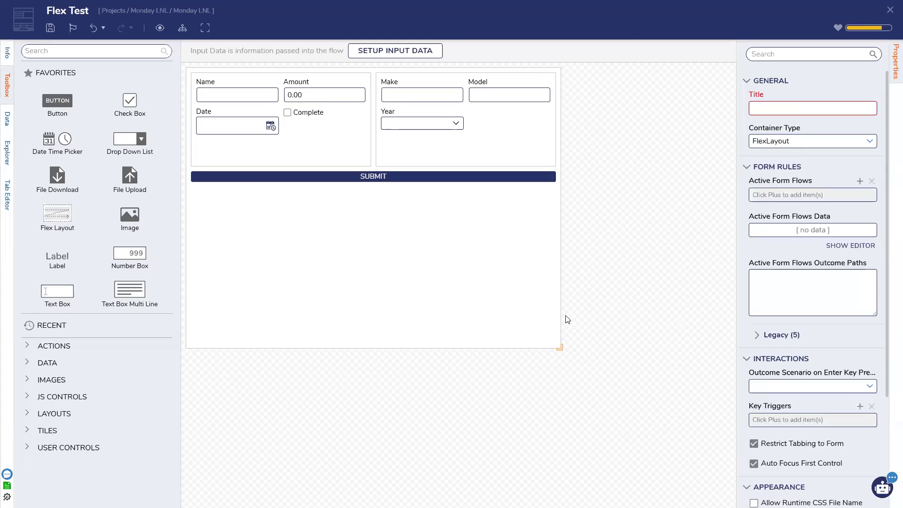
click(530, 313)
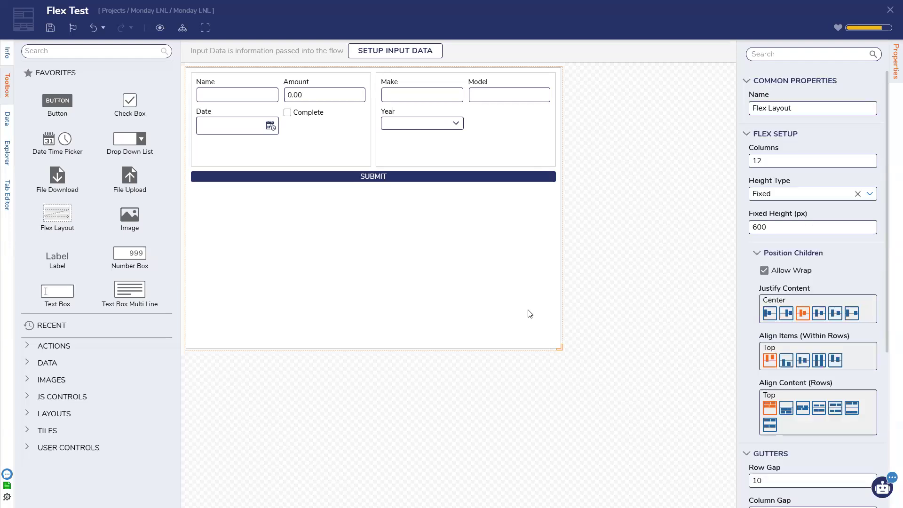
click(51, 29)
click(563, 306)
click(660, 359)
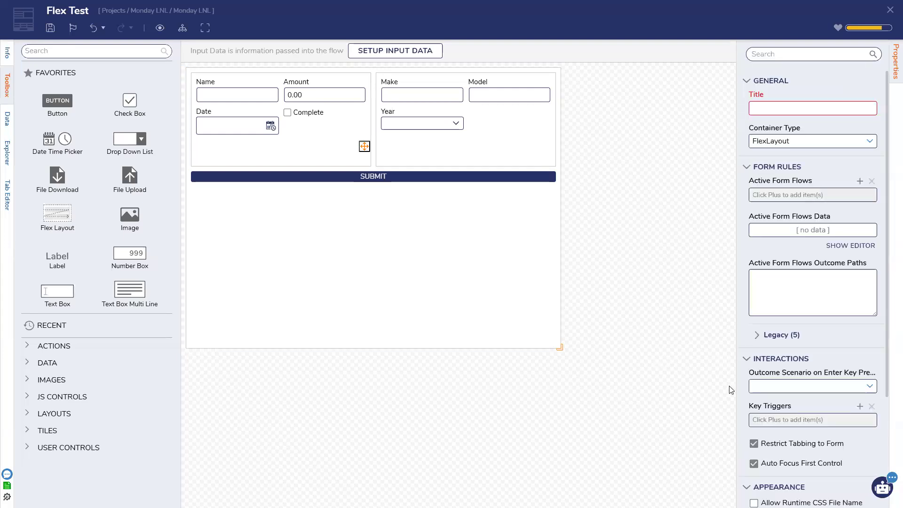
scroll(753, 389, down, 3)
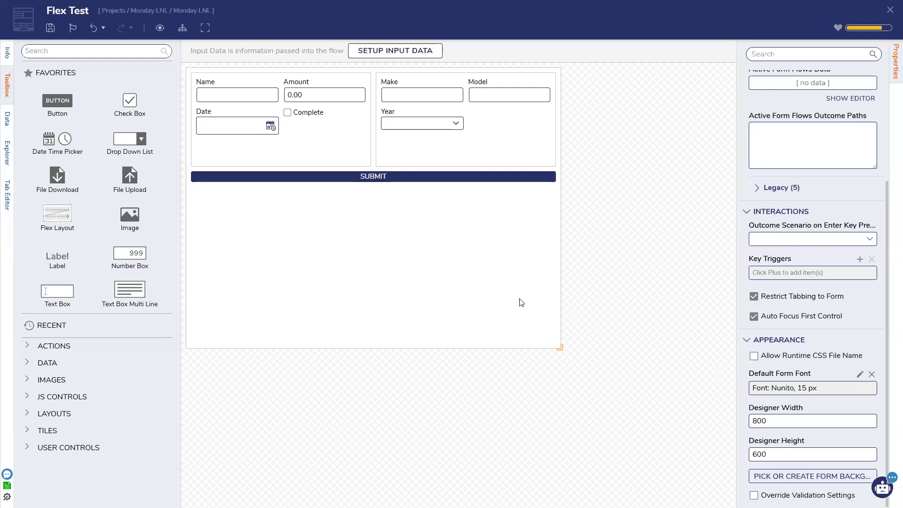
click(43, 28)
click(560, 309)
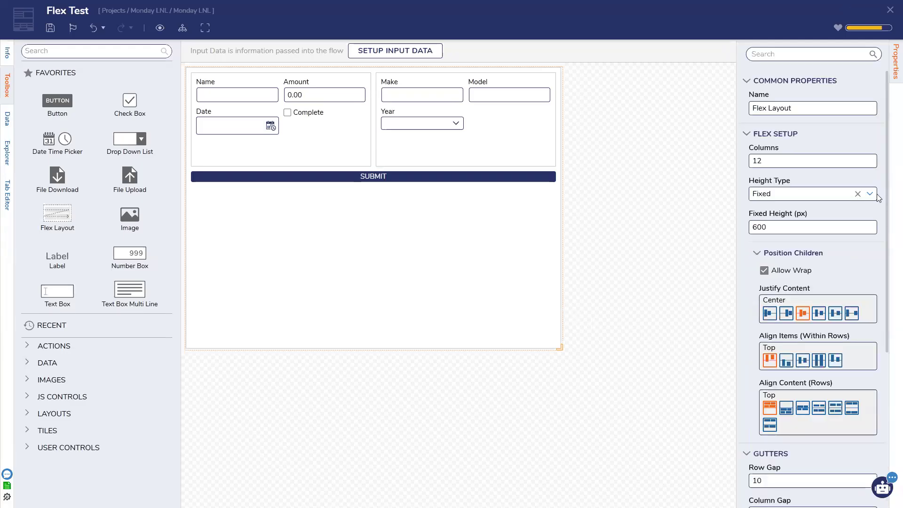
Step: Make the main layout's height flexible, 300 px minimum and 600 px maximum, and save
click(788, 194)
click(787, 226)
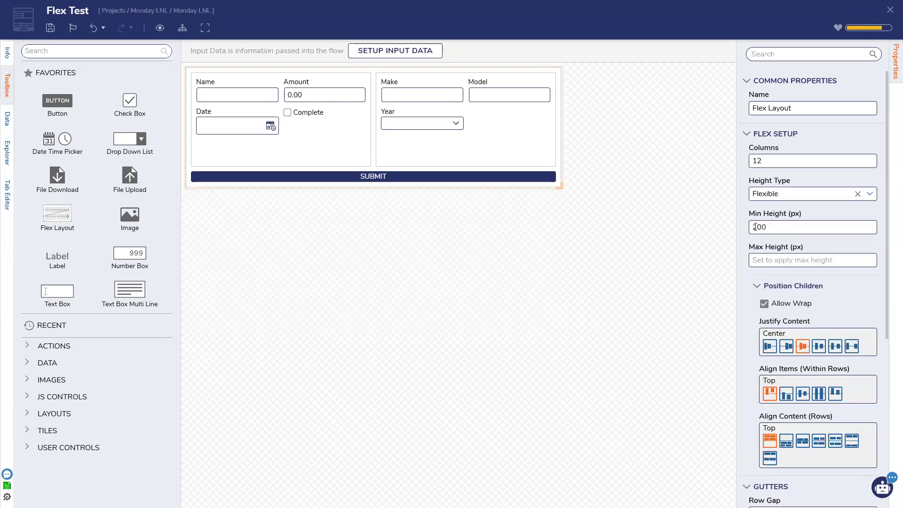
text(400)
key(Tab)
click(784, 230)
text(300)
click(786, 260)
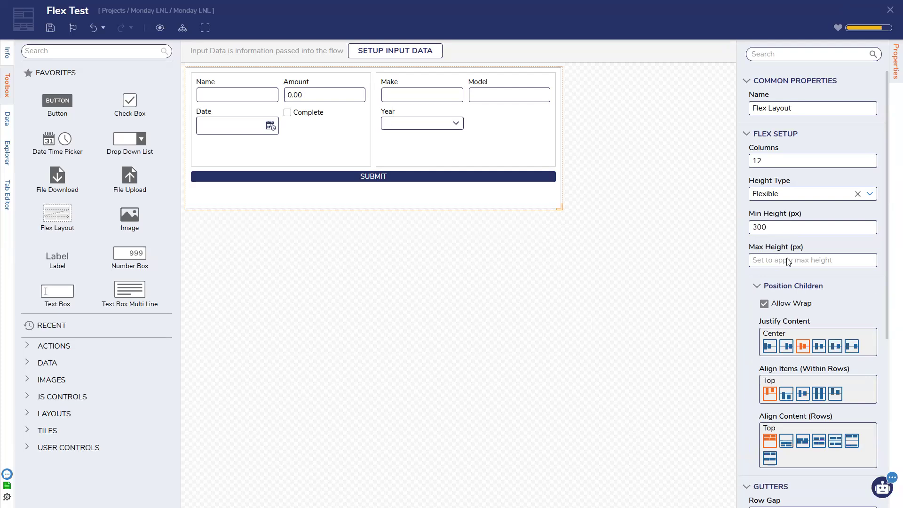
text(600)
click(615, 211)
click(50, 27)
click(570, 300)
Step: Start debugging the Run Flex flow and narrow the running form window to check reflow
click(889, 10)
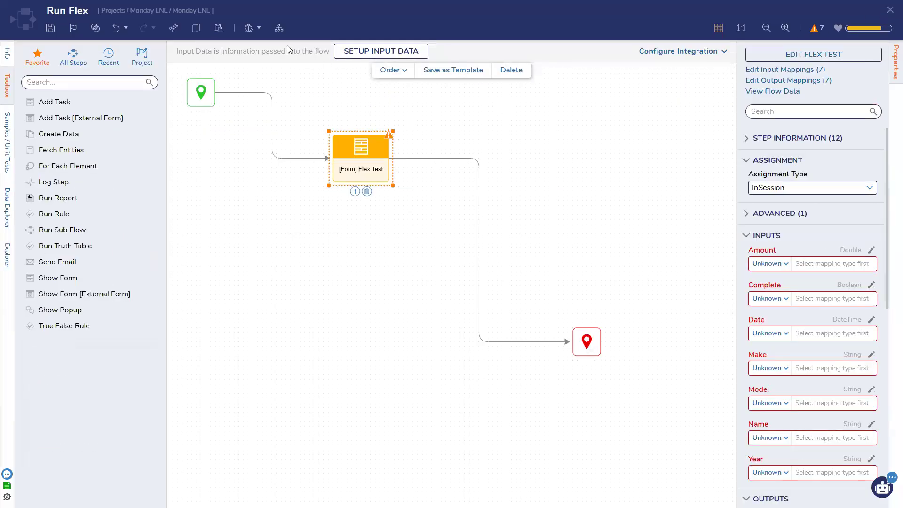
click(249, 28)
click(719, 198)
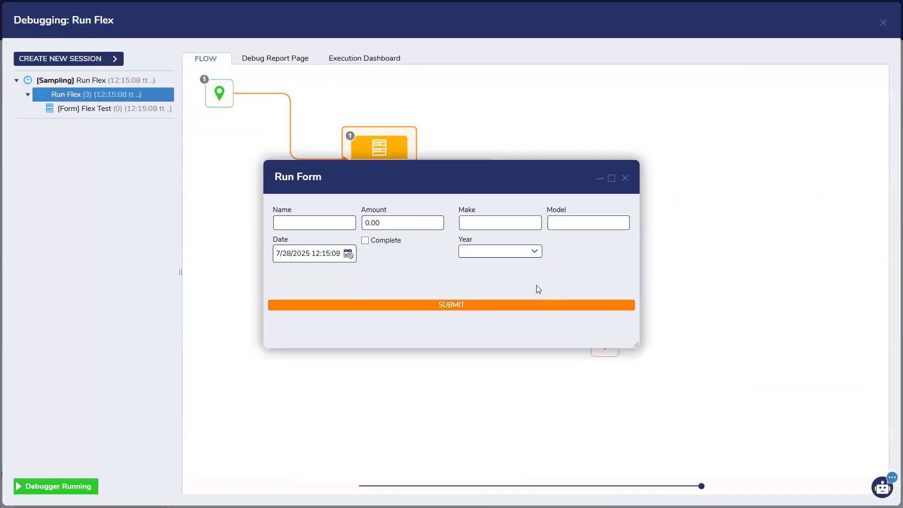
drag(637, 342, 449, 346)
scroll(414, 257, down, 3)
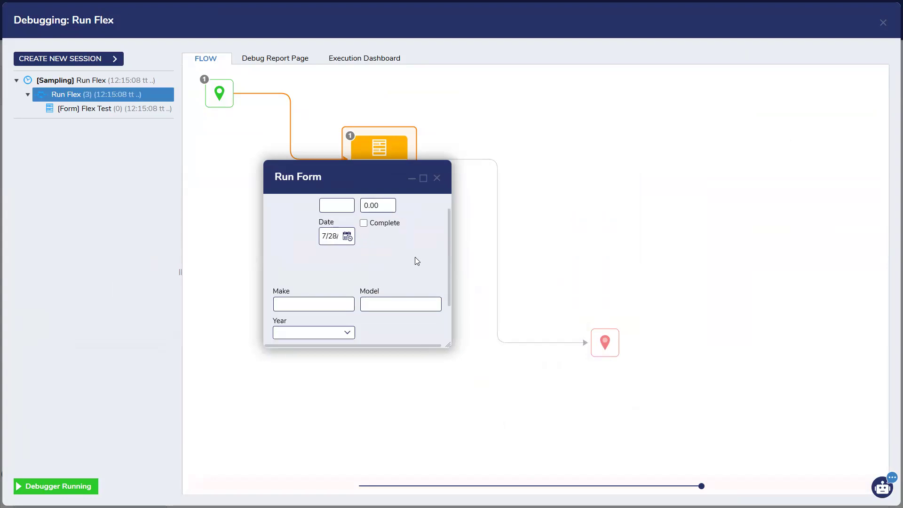
scroll(412, 264, up, 3)
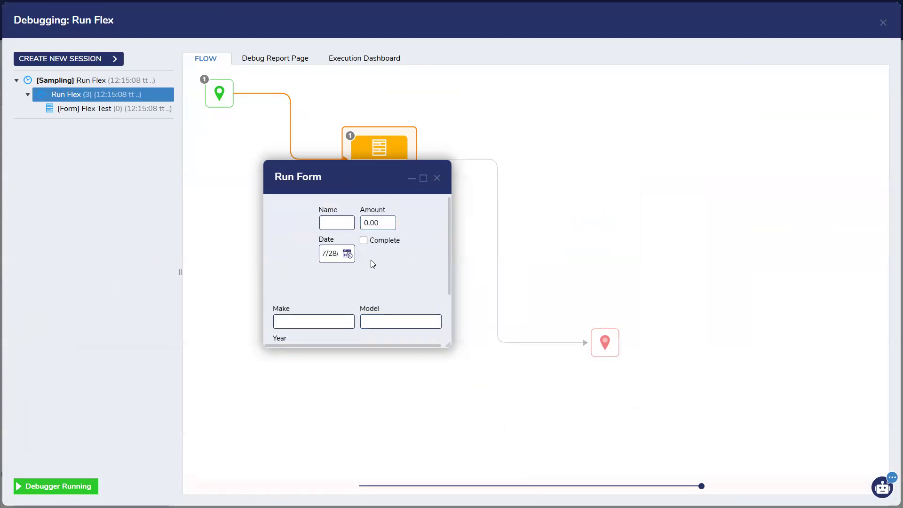
scroll(356, 330, down, 3)
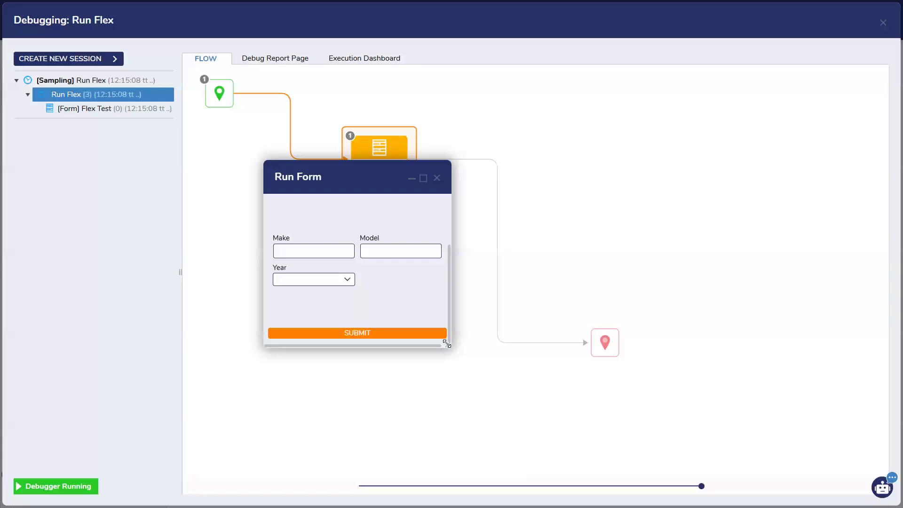
Step: Make the running form taller, widen it until fields sit in four columns, then close it
drag(447, 344, 456, 445)
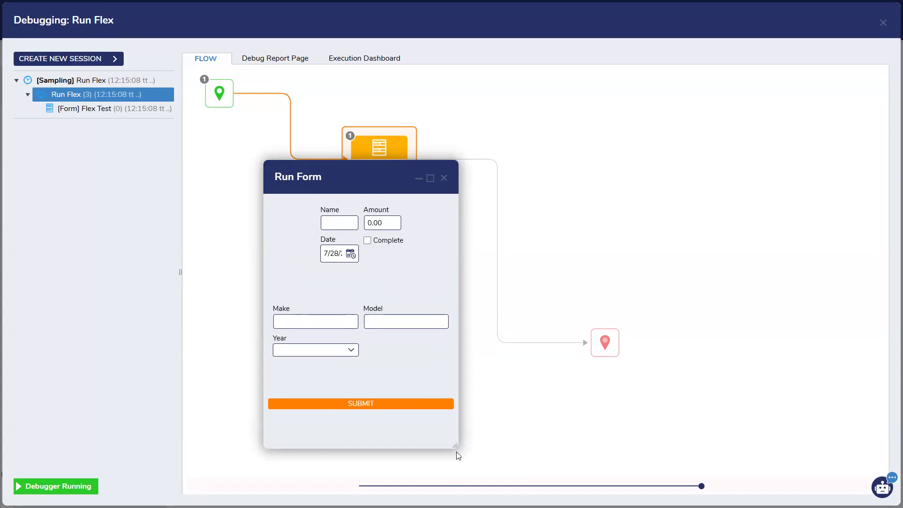
drag(454, 445, 448, 348)
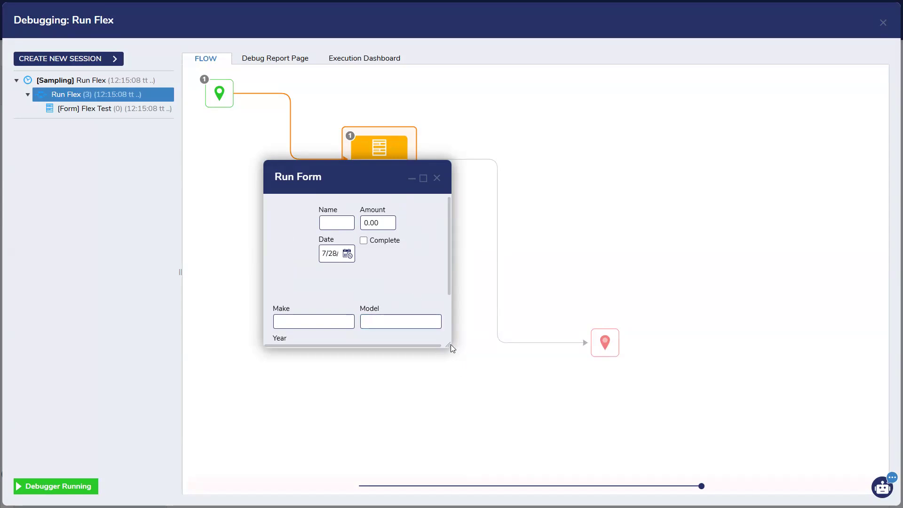
drag(449, 345, 453, 433)
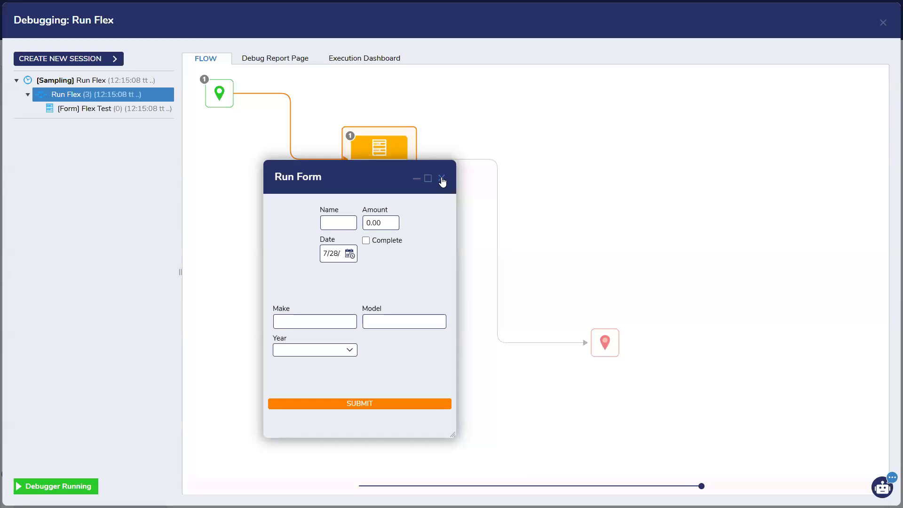
drag(453, 434, 563, 438)
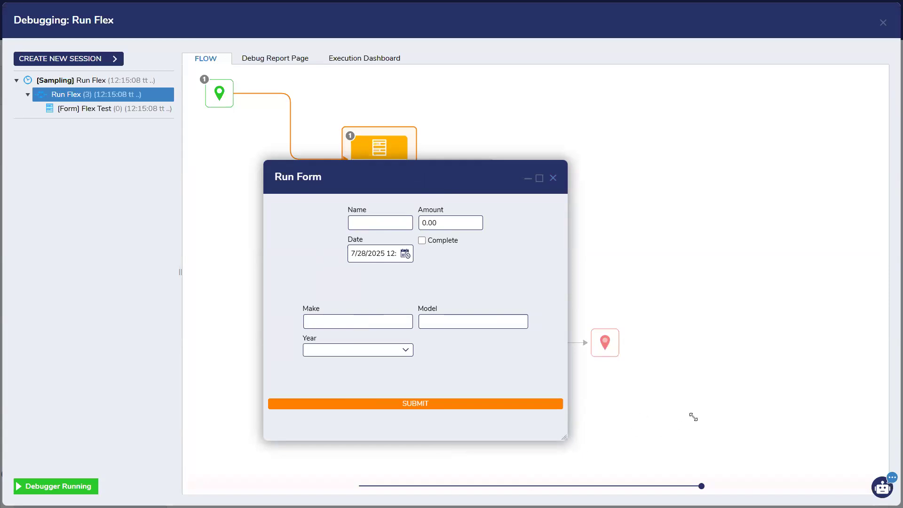
drag(564, 437, 693, 417)
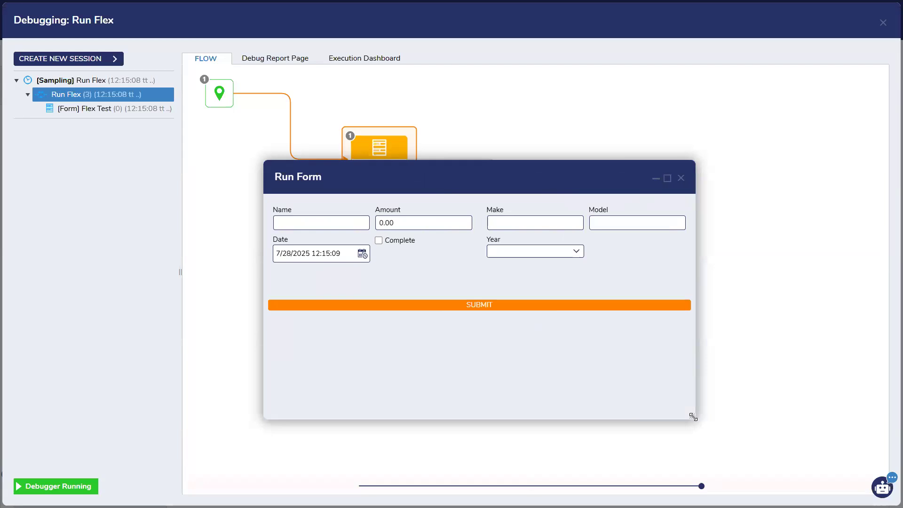
drag(693, 417, 706, 344)
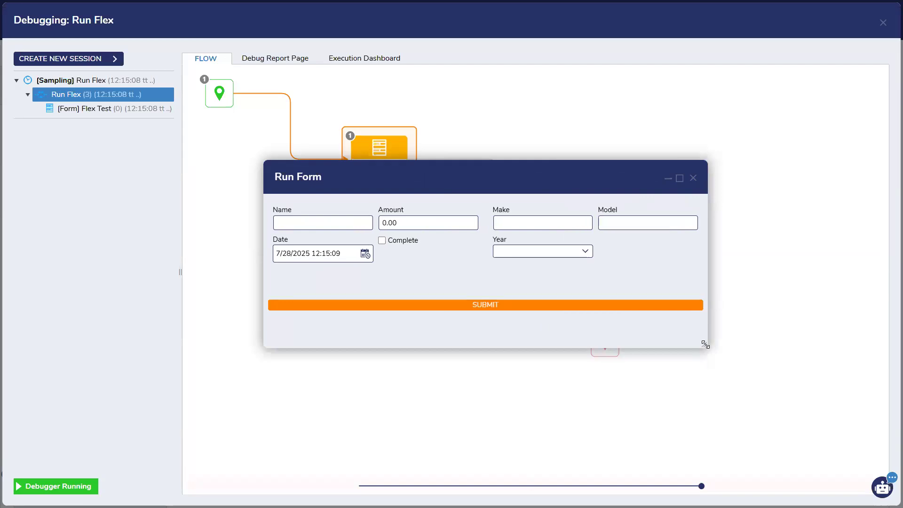
click(694, 179)
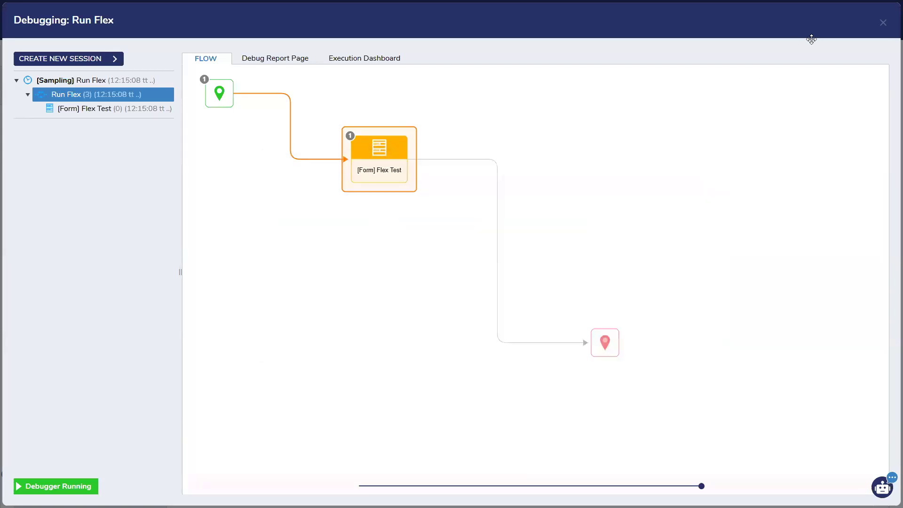
Step: Reopen the Flex Test form for editing and enter 100 for the left Name/Amount column
click(883, 22)
click(376, 159)
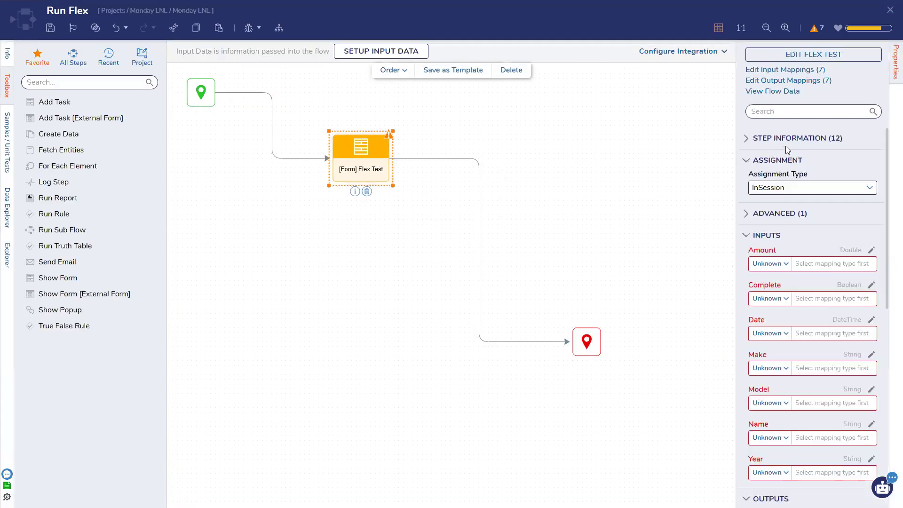
click(818, 55)
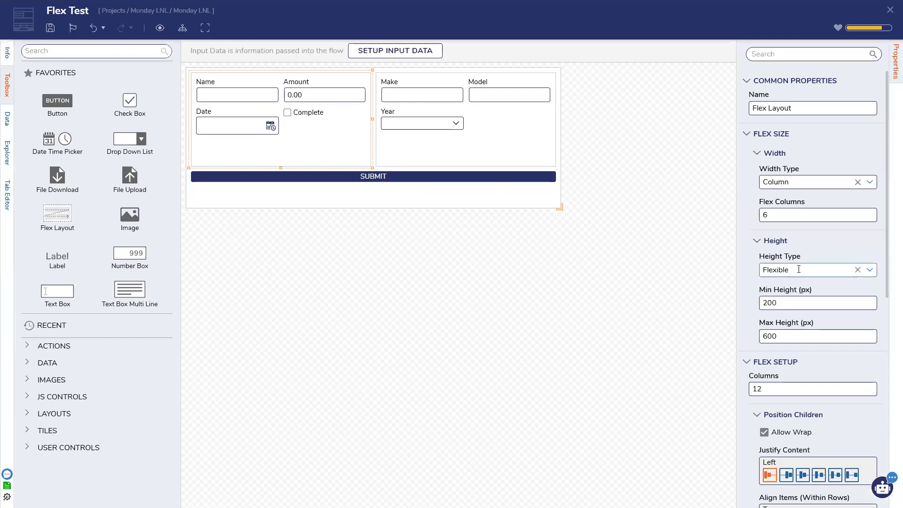
click(506, 162)
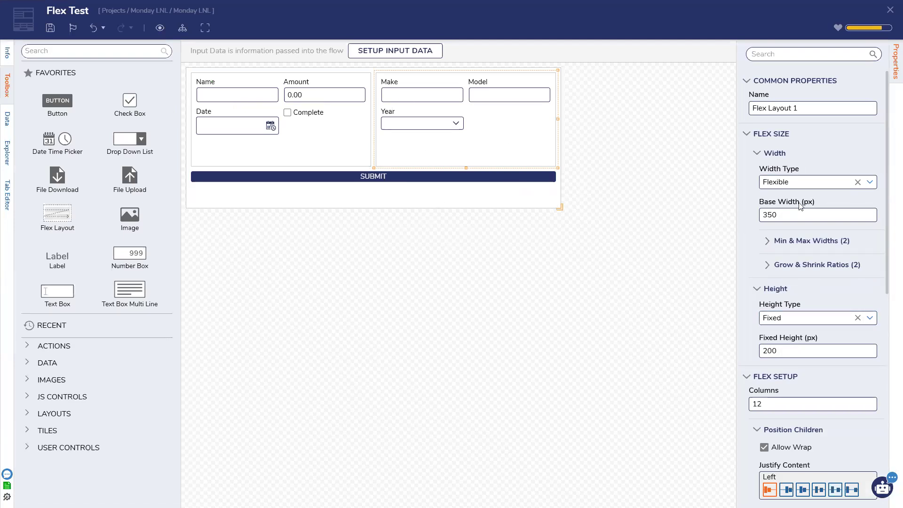
click(352, 125)
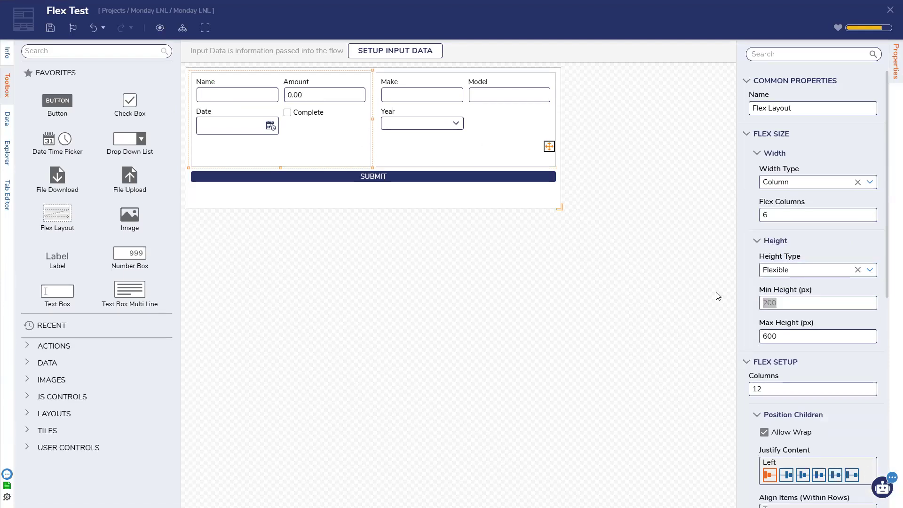
text(100)
Step: Make the right Make/Model column flexible-height, 100 to 600 px, and save the form
click(476, 150)
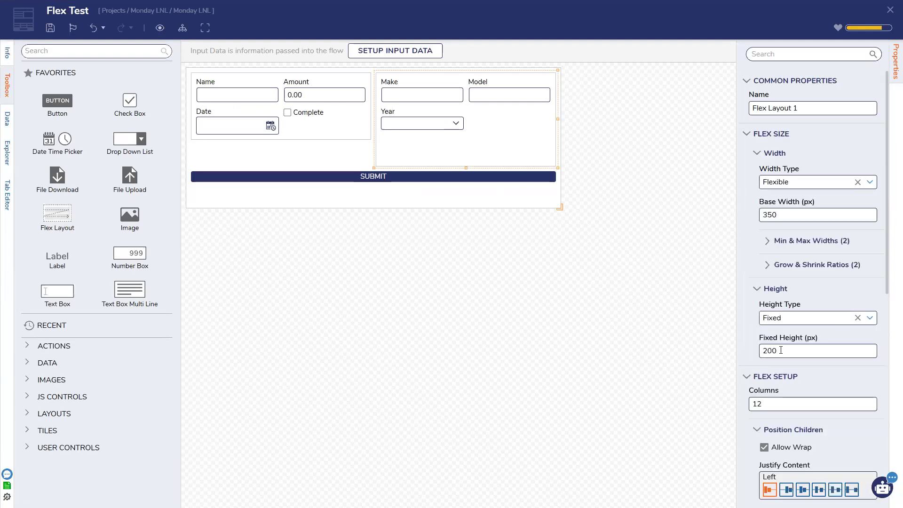
click(870, 317)
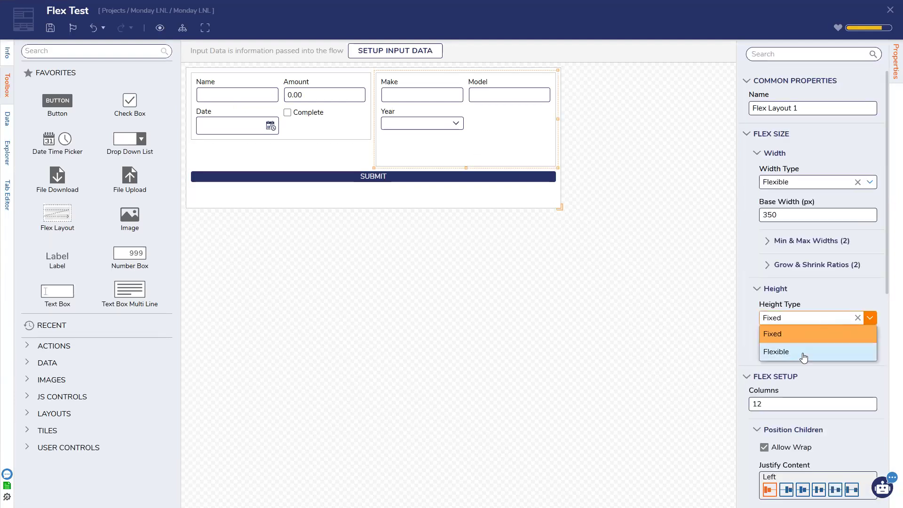
click(801, 352)
key(ctrl+a)
text(100)
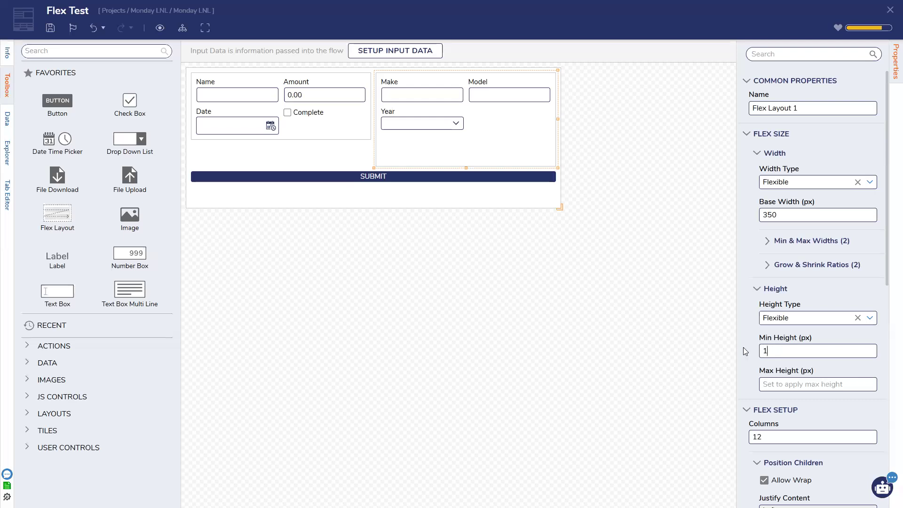
click(804, 383)
text(600)
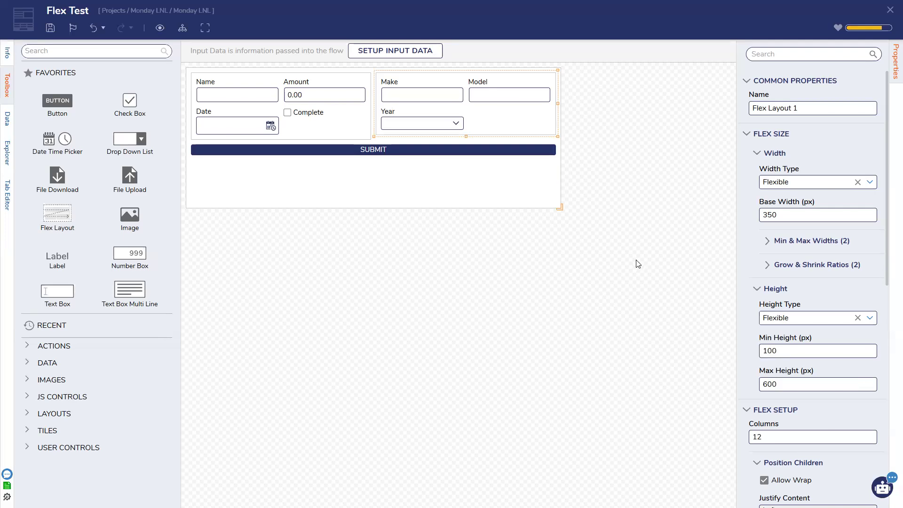
click(552, 199)
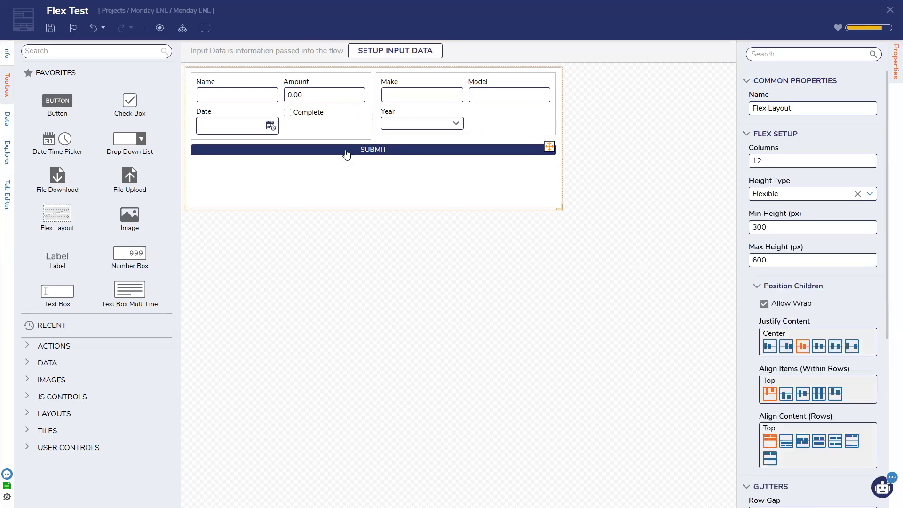
click(72, 30)
click(569, 300)
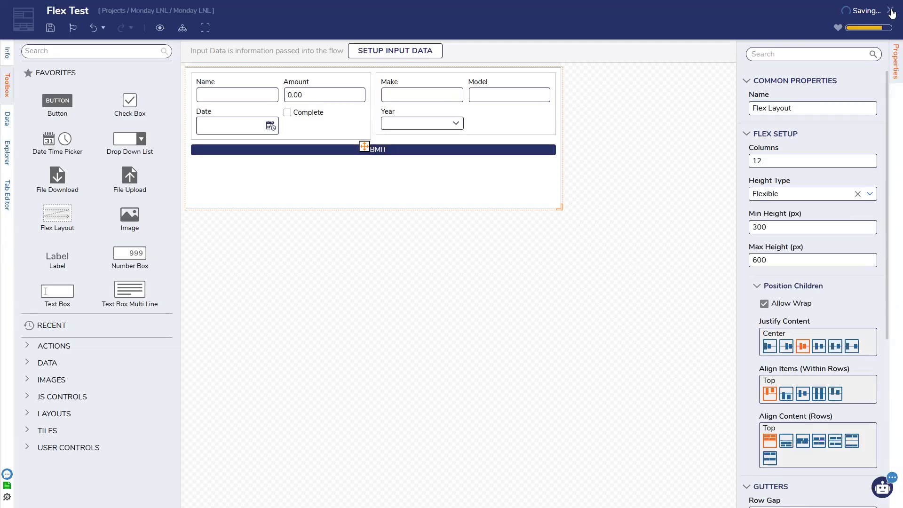
click(248, 28)
Step: Debug the flow, resize the running form narrow then wide, and close the form, debugger and designer
click(703, 207)
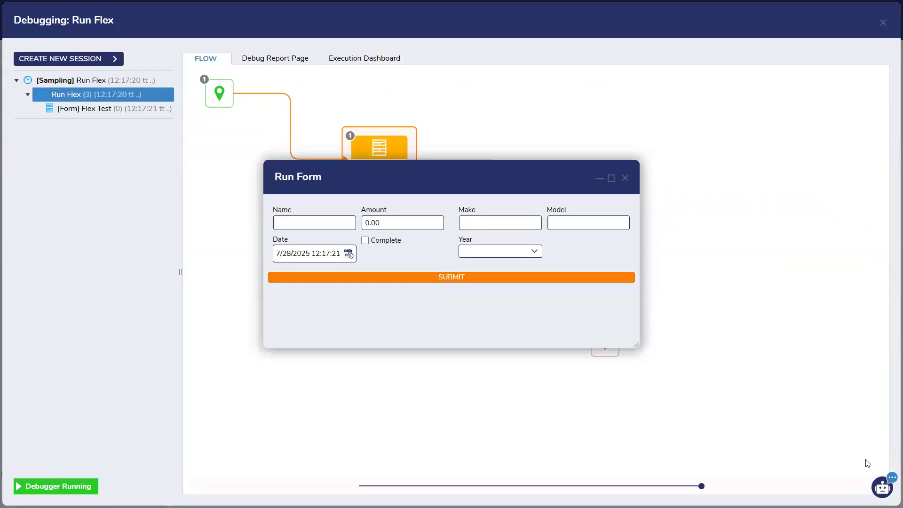
drag(636, 343, 442, 295)
scroll(417, 334, down, 1)
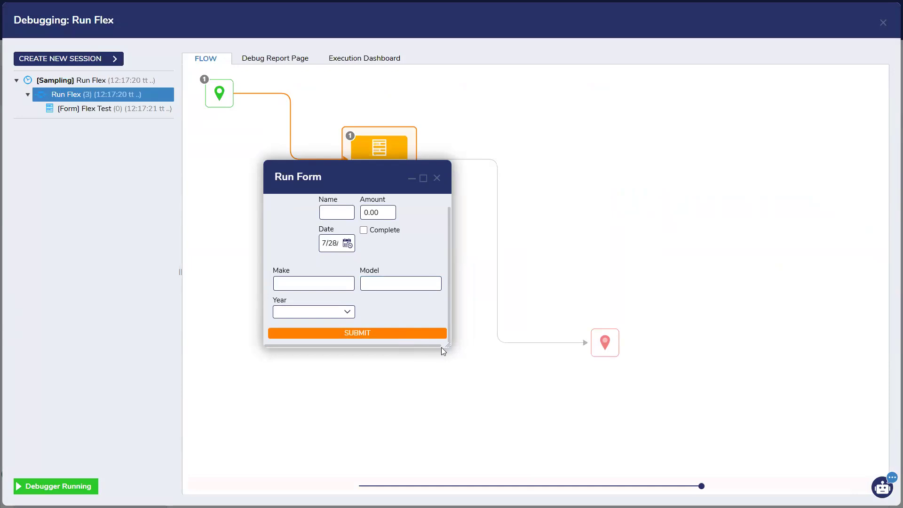
scroll(434, 270, up, 1)
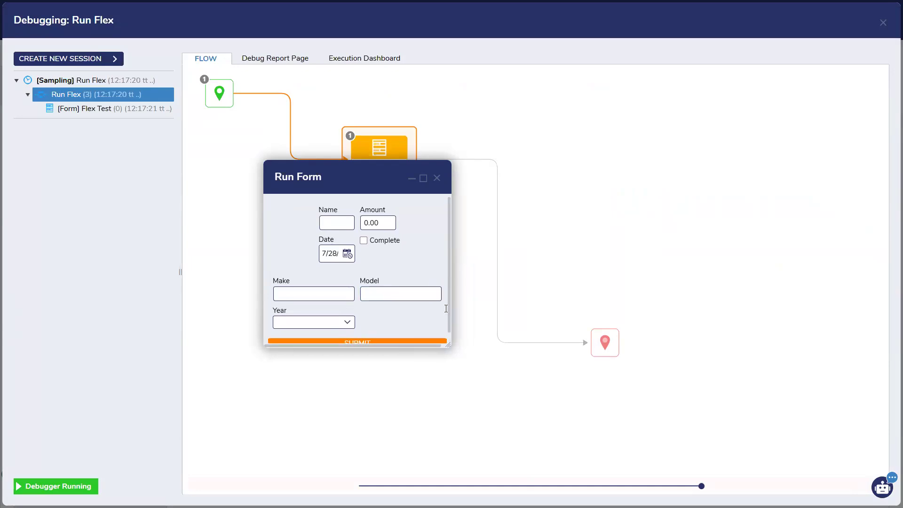
drag(447, 344, 450, 357)
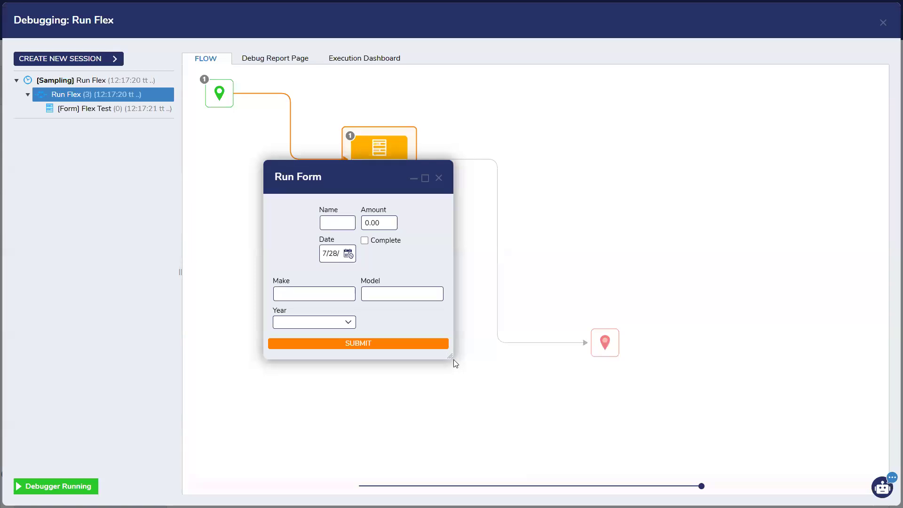
drag(449, 353, 510, 430)
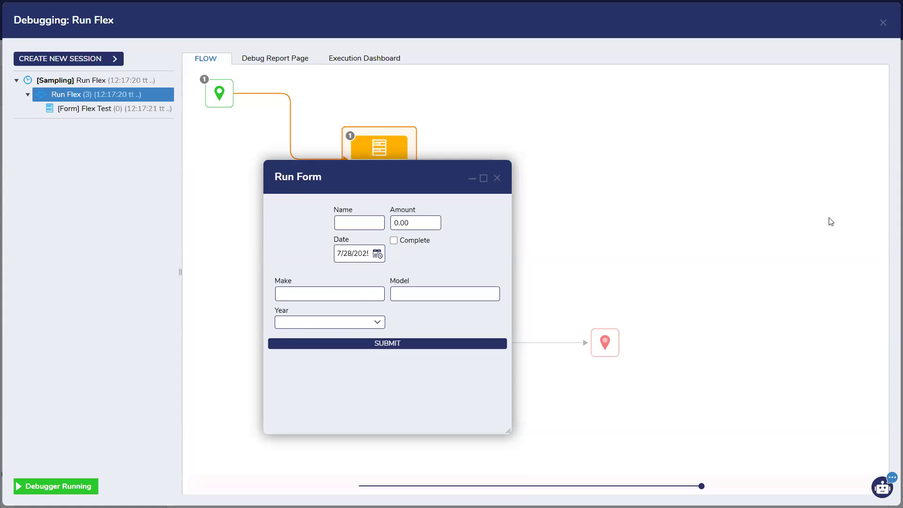
click(498, 179)
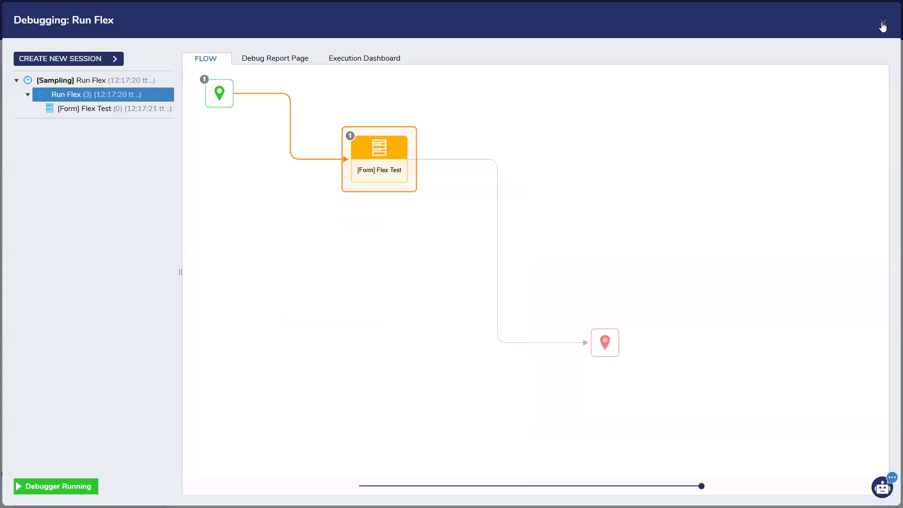
click(883, 23)
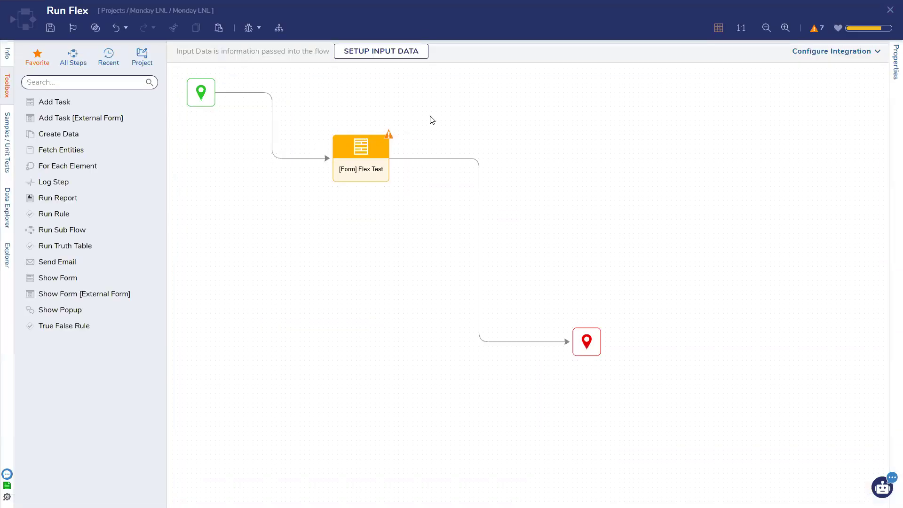
click(890, 9)
Step: Save the Run Flex flow and create a new standard form named 'Dropdown Ppulation'
click(560, 313)
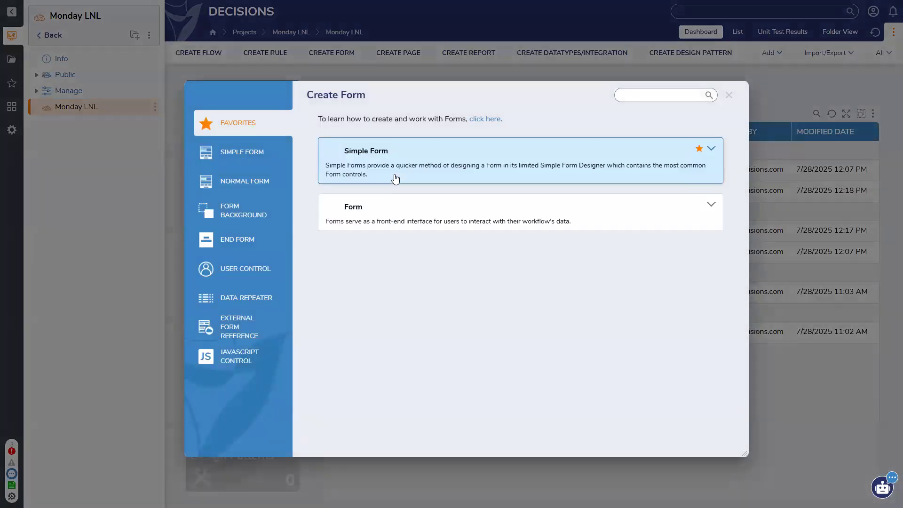
click(388, 218)
text(Drop)
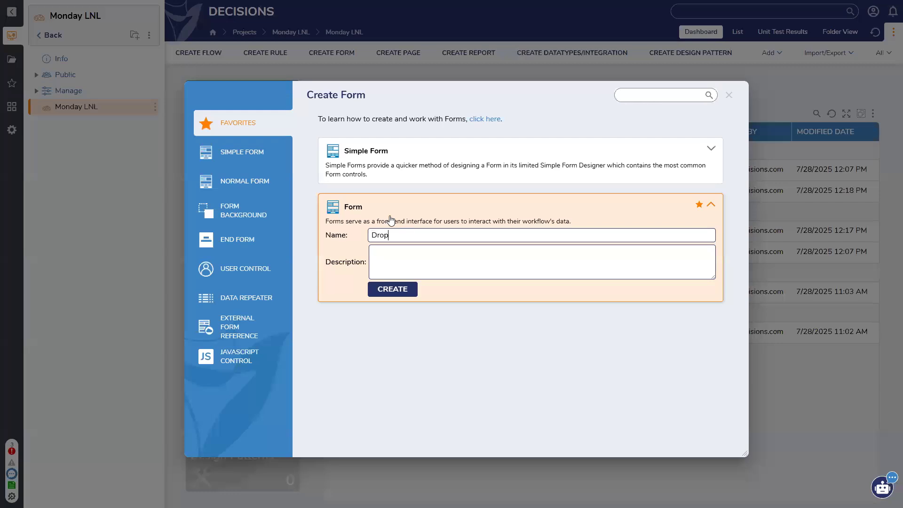
text(down Ppulation)
key(Return)
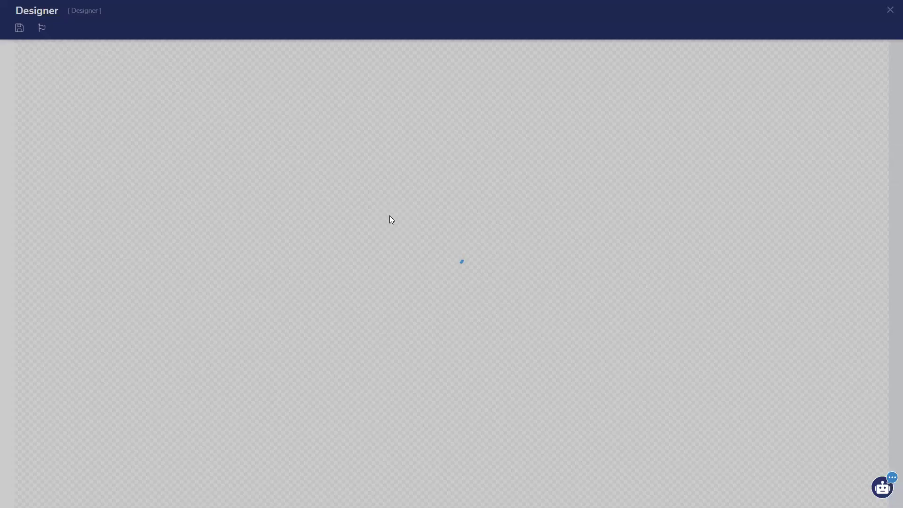
Step: Add a Done button to the form's footer and save the form
drag(502, 314, 518, 331)
text(Done)
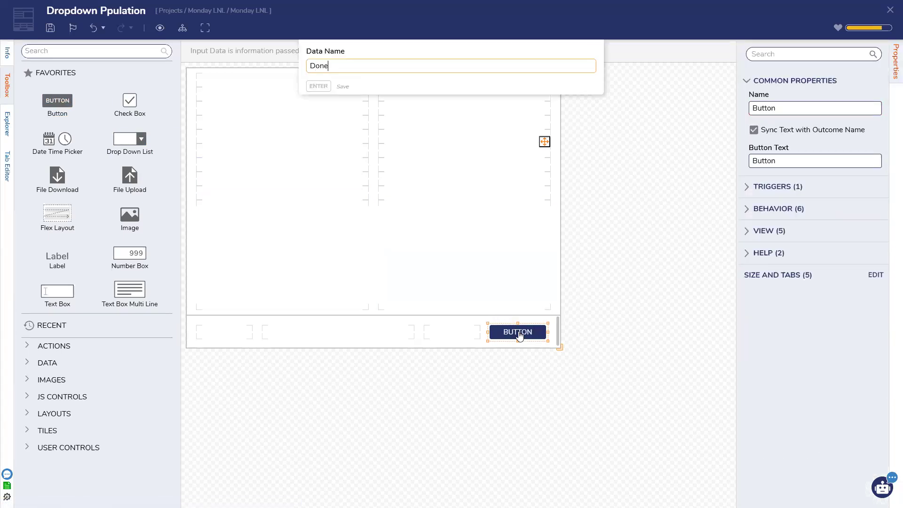
key(Return)
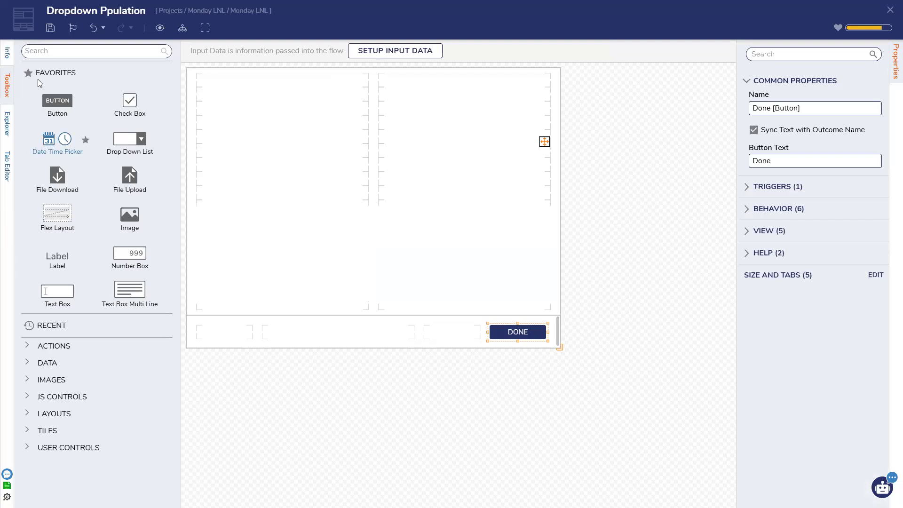
click(50, 29)
click(567, 301)
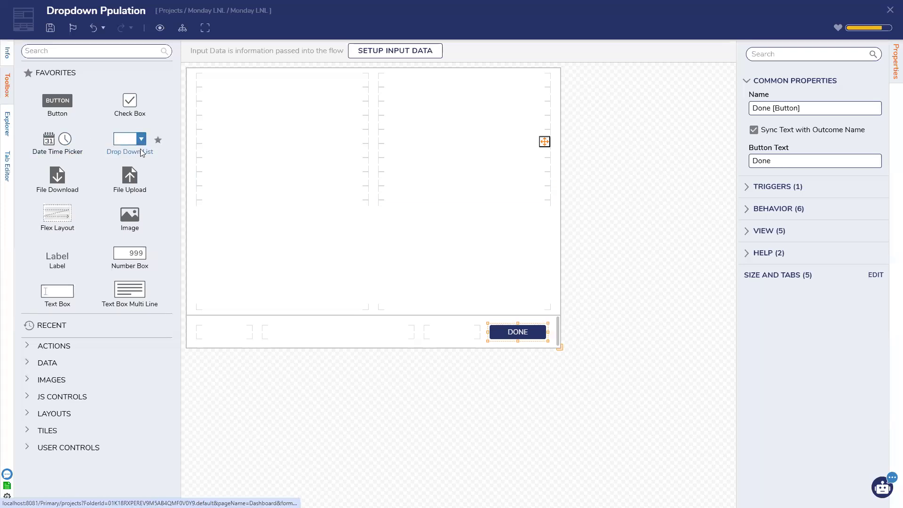
Step: Place a dropdown named Static in the top-left cell, type String, with a static list source
drag(141, 153, 268, 103)
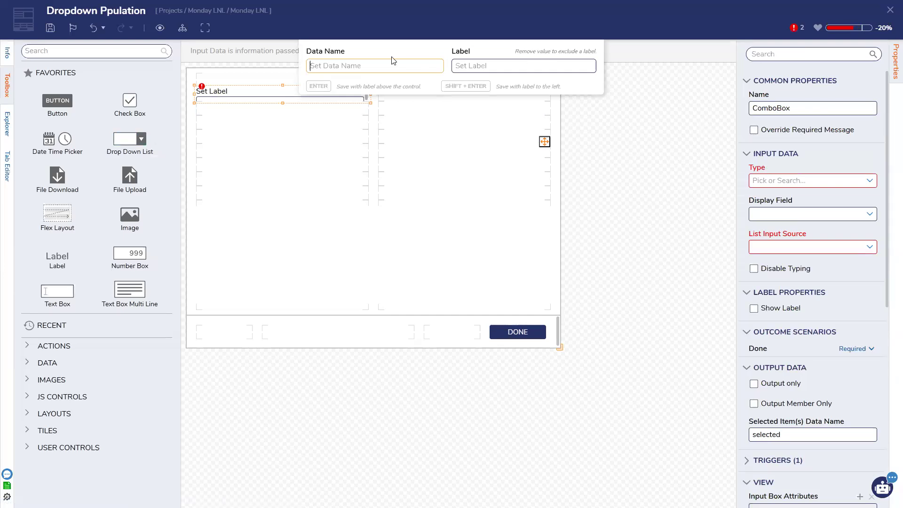
text(Static)
key(Return)
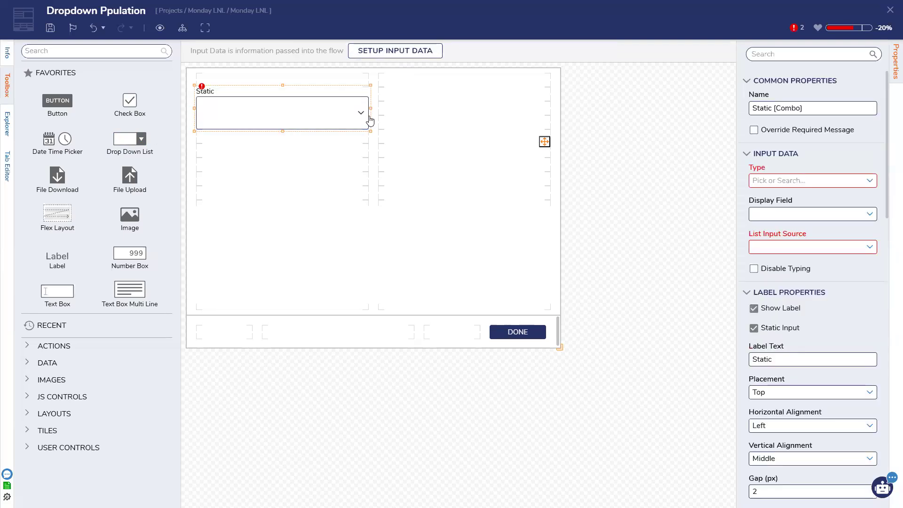
drag(282, 120, 283, 114)
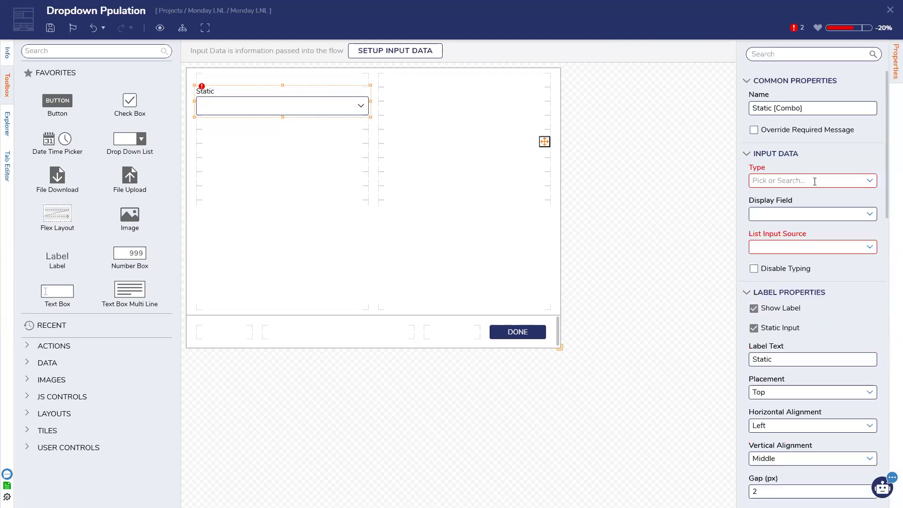
click(853, 181)
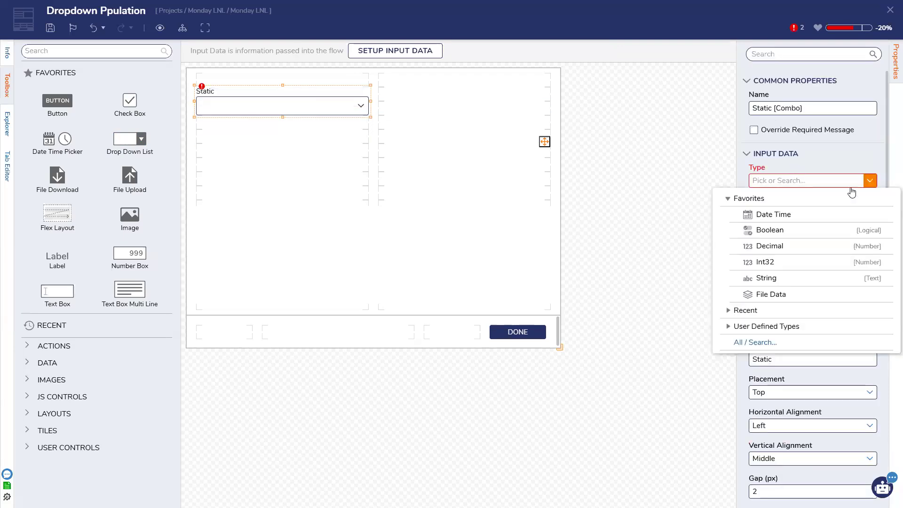
click(788, 278)
click(830, 215)
click(792, 265)
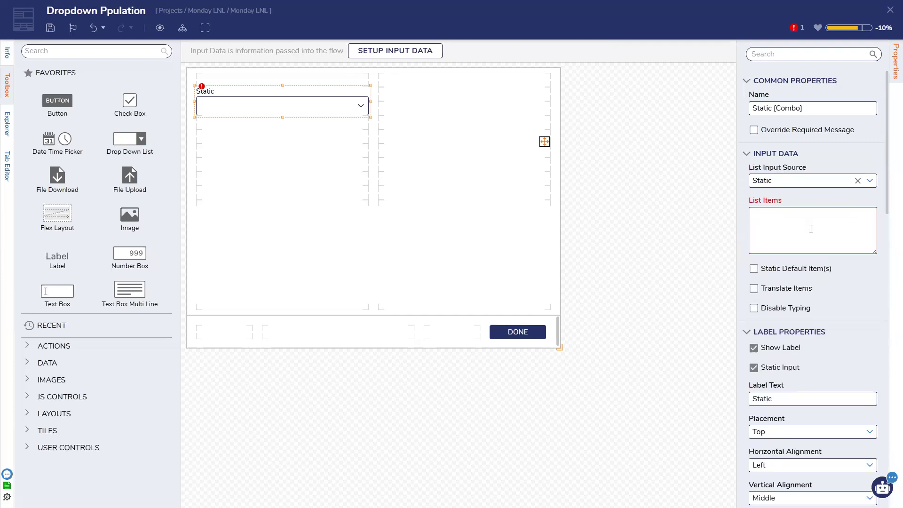
Step: Enter the list items One and Two, then save the form
click(811, 228)
text(One)
key(Return)
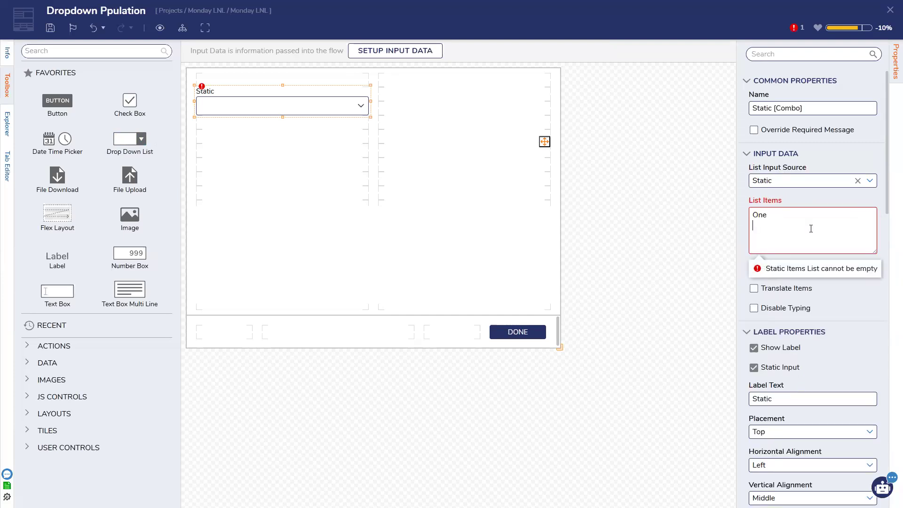
text(Two )
text(Three)
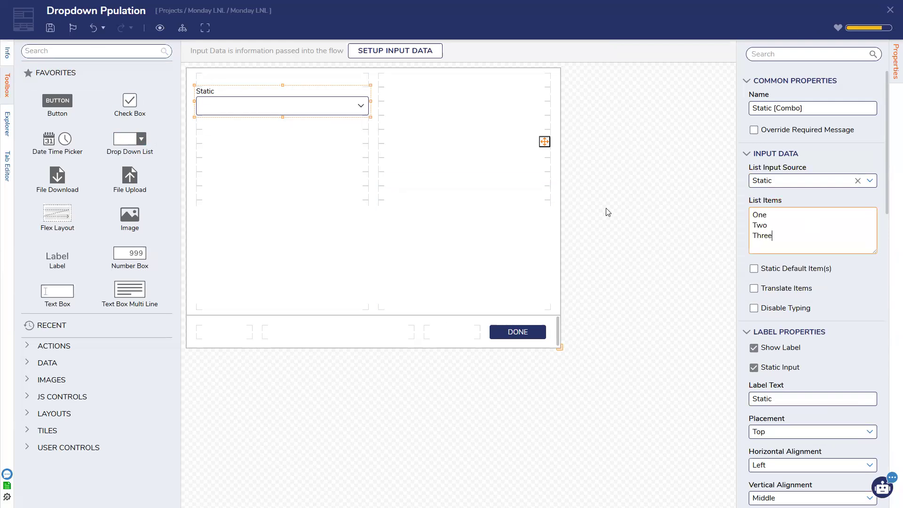
key(BackSpace)
key(BackSpace)
key(BackSpace)
key(BackSpace)
key(BackSpace)
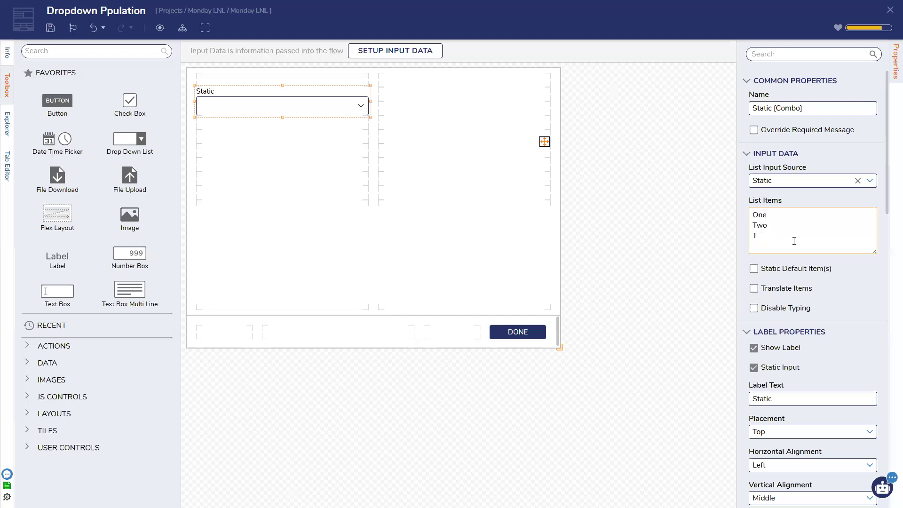
click(51, 28)
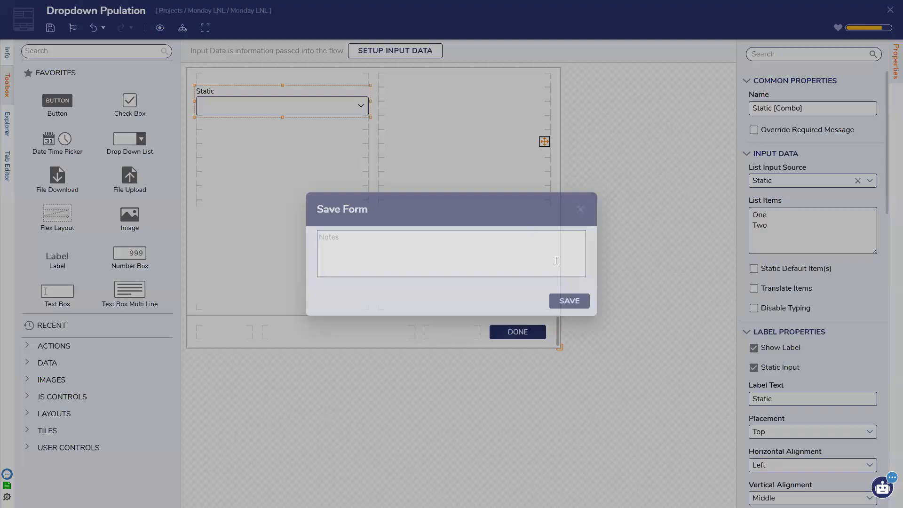
click(577, 304)
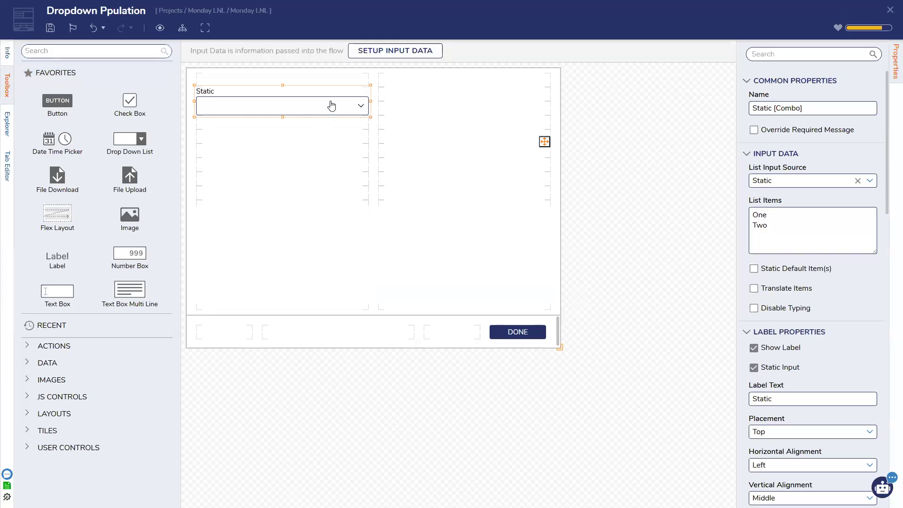
Step: Add a second Drop Down List below Static and name it Dynamic
drag(111, 149, 267, 152)
text(Dyn)
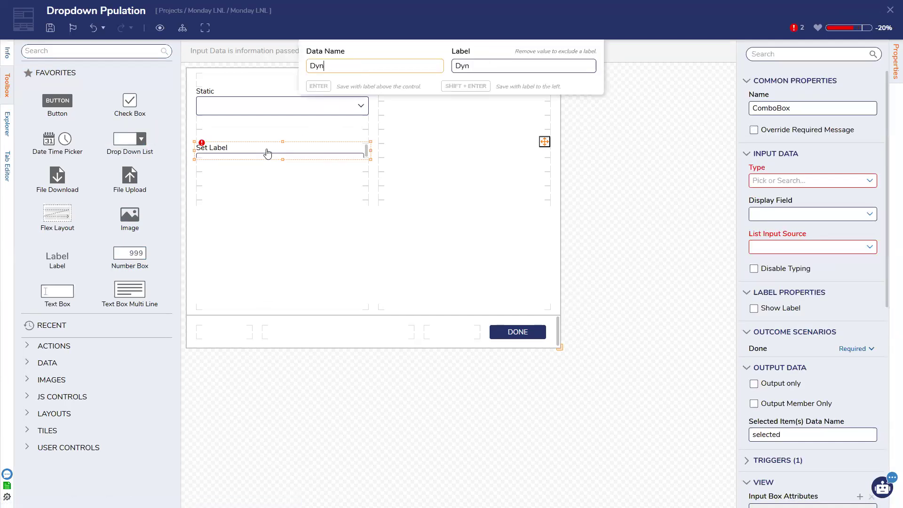
text(amic)
key(Return)
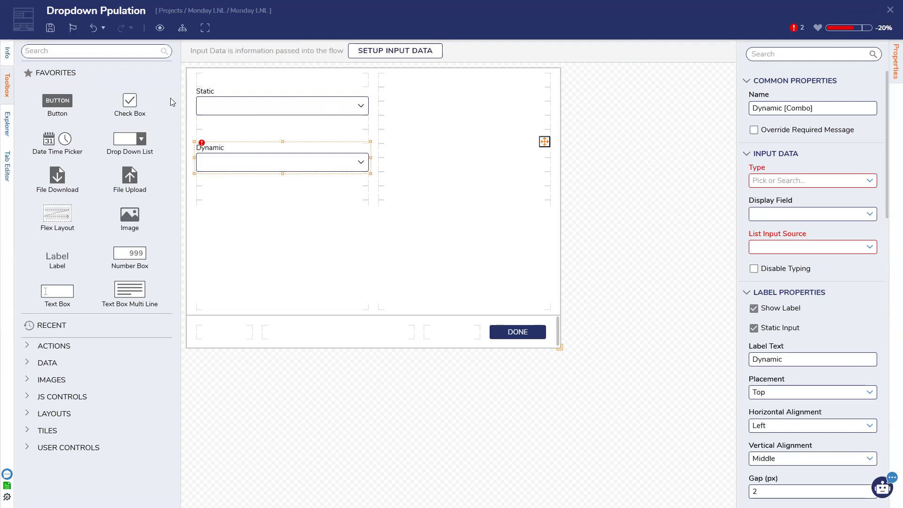
Step: Save the form and select the Dynamic dropdown for configuration
click(287, 102)
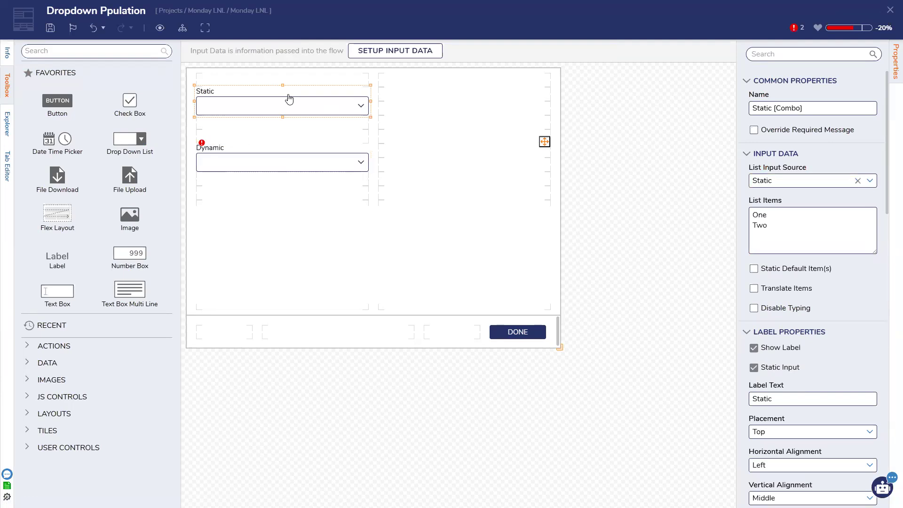
click(50, 27)
click(570, 301)
click(282, 159)
click(315, 111)
click(336, 164)
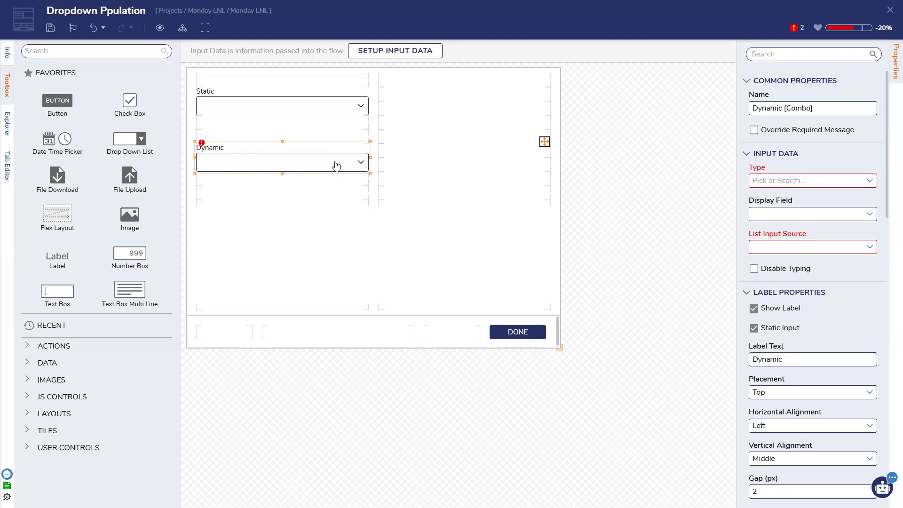
Step: Set Dynamic's type to String with DataName as its list input source
click(869, 180)
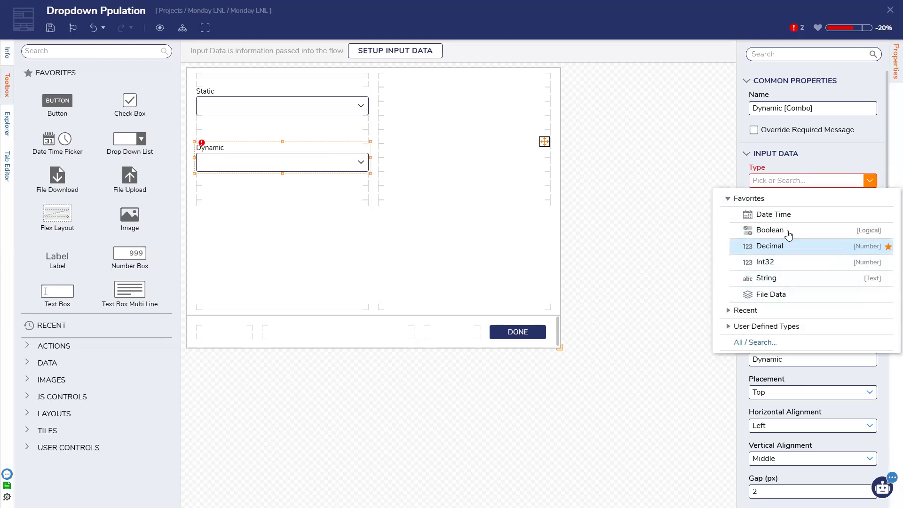
click(785, 278)
click(867, 214)
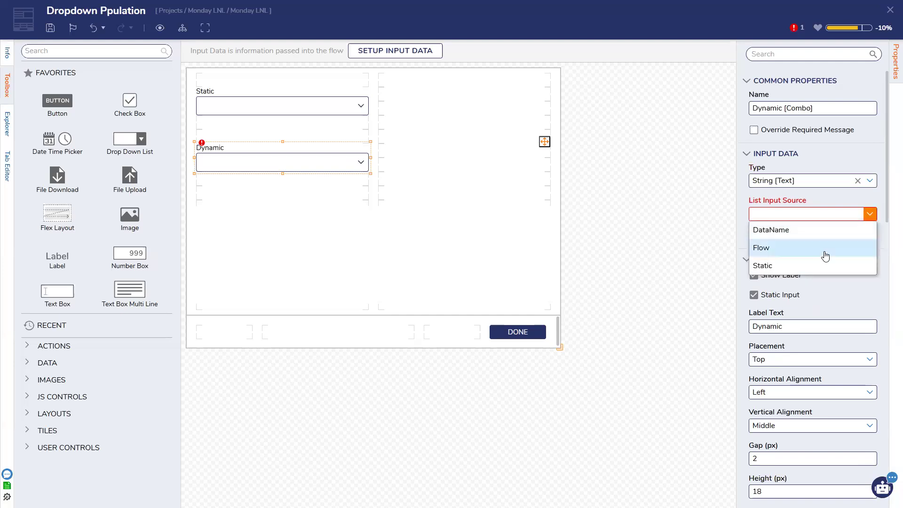
click(825, 256)
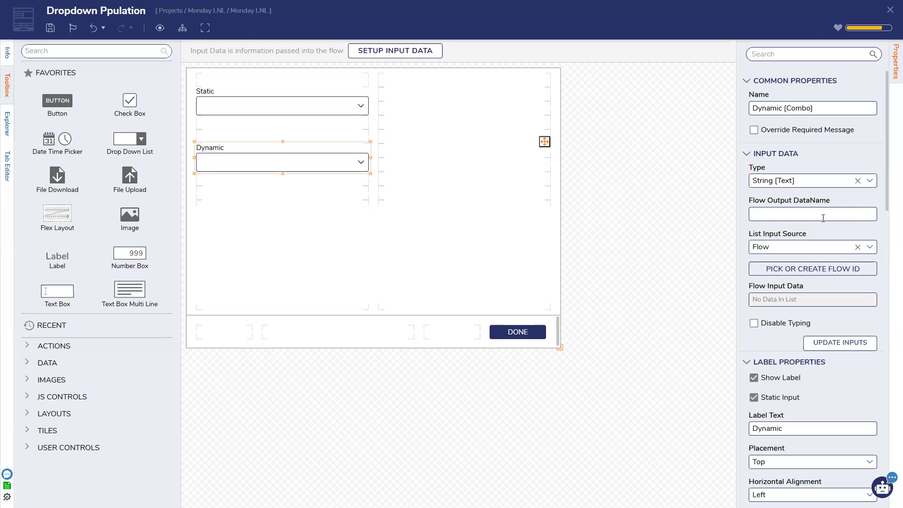
click(869, 247)
click(815, 263)
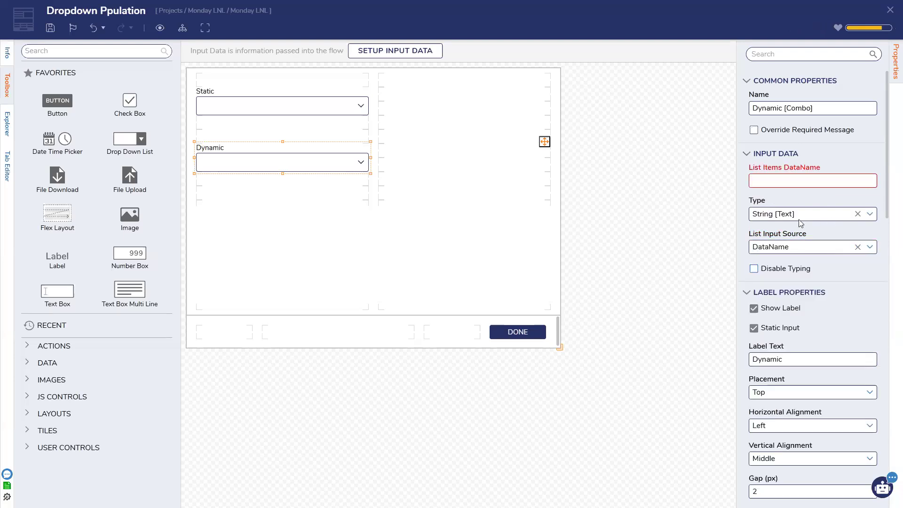
Step: Enter DynamicList as the list items data name and DynamicSelected as the selected item data name
click(799, 179)
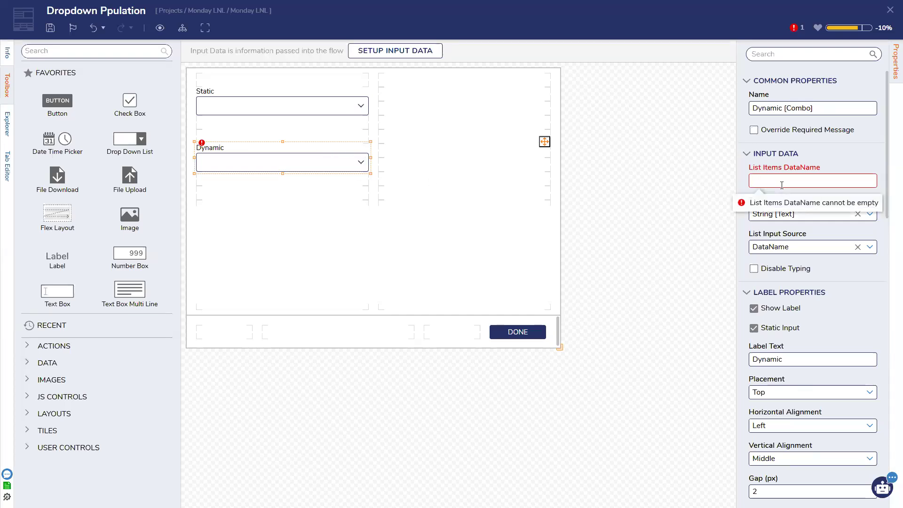
click(799, 185)
text(ynami)
text(ca)
key(BackSpace)
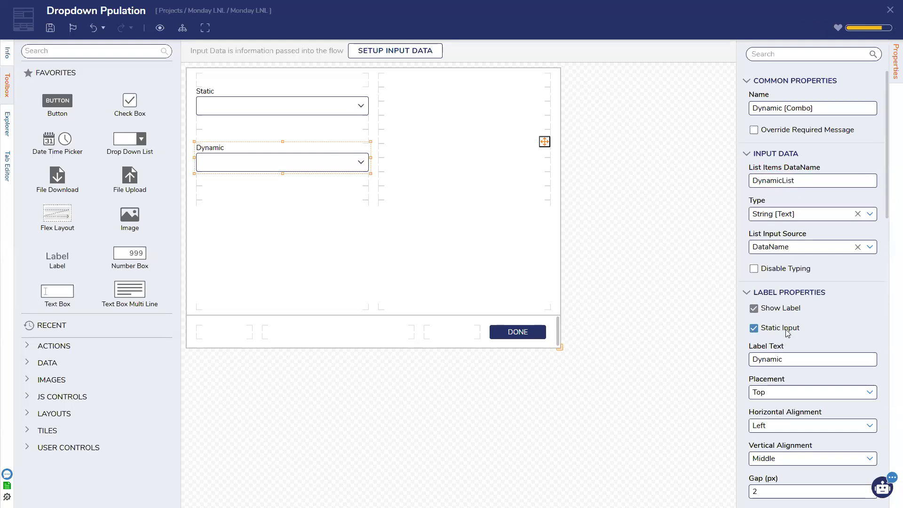
scroll(788, 333, down, 10)
scroll(787, 333, down, 4)
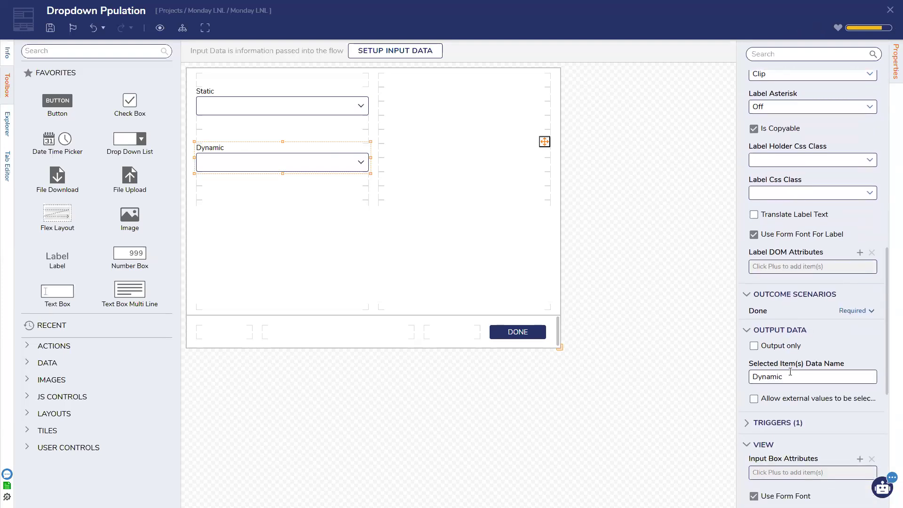
text(ed)
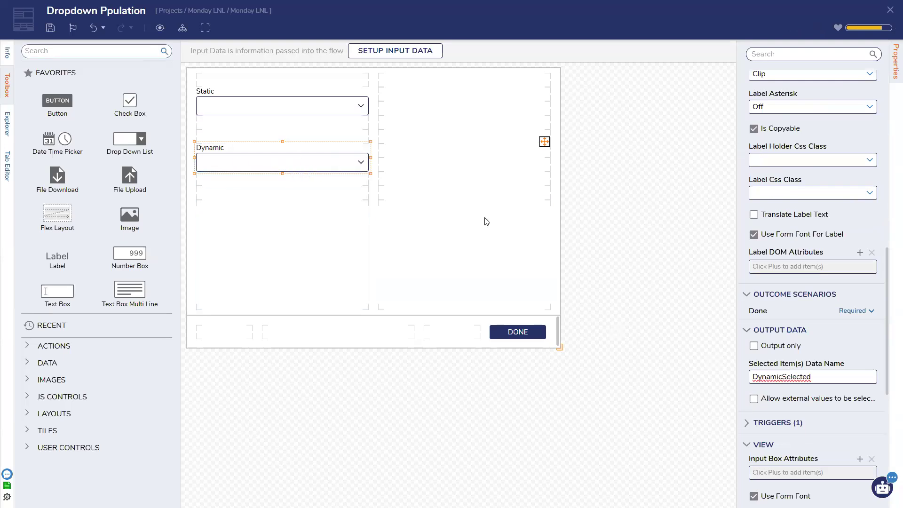
Step: Save the form and deselect the dropdown to show the form settings
click(51, 27)
click(571, 300)
click(602, 230)
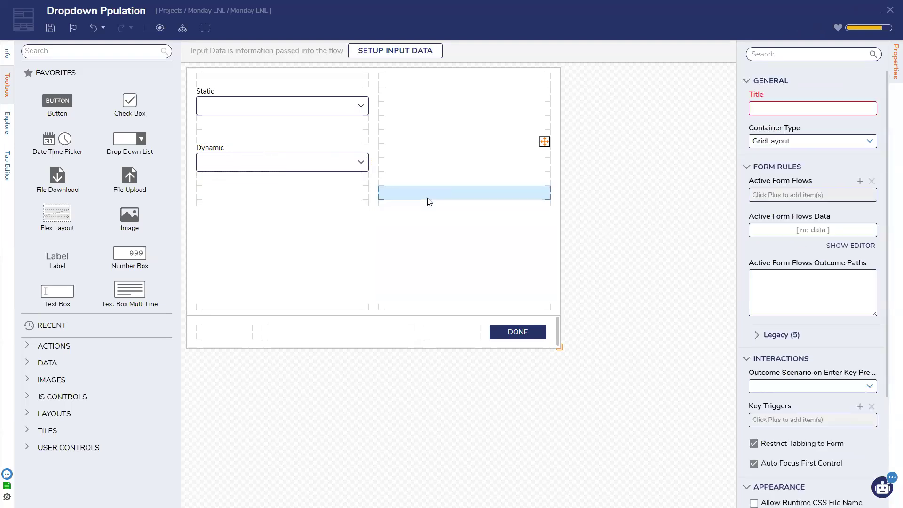
Step: Add an active form flow 'Populate Dynamic Dropdown' triggered by Static's SelectionChanged
click(859, 182)
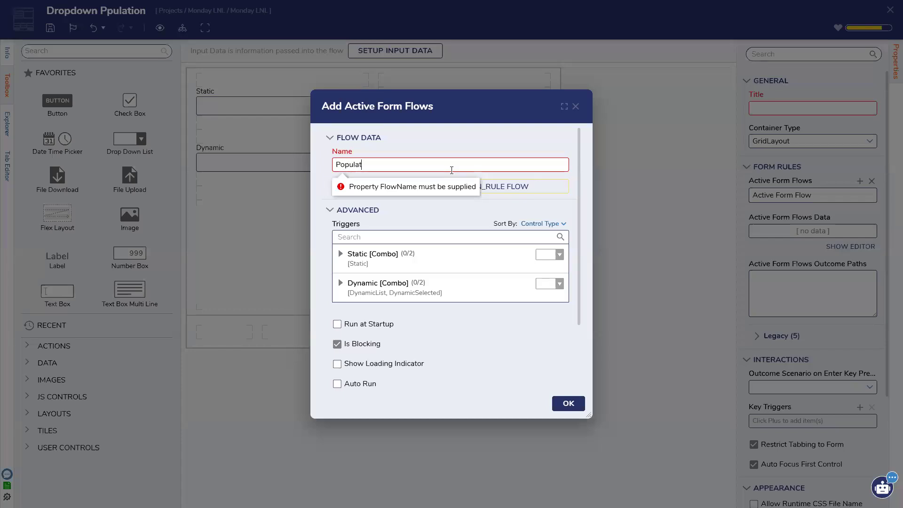
text(Populate Dynamic Dropdown)
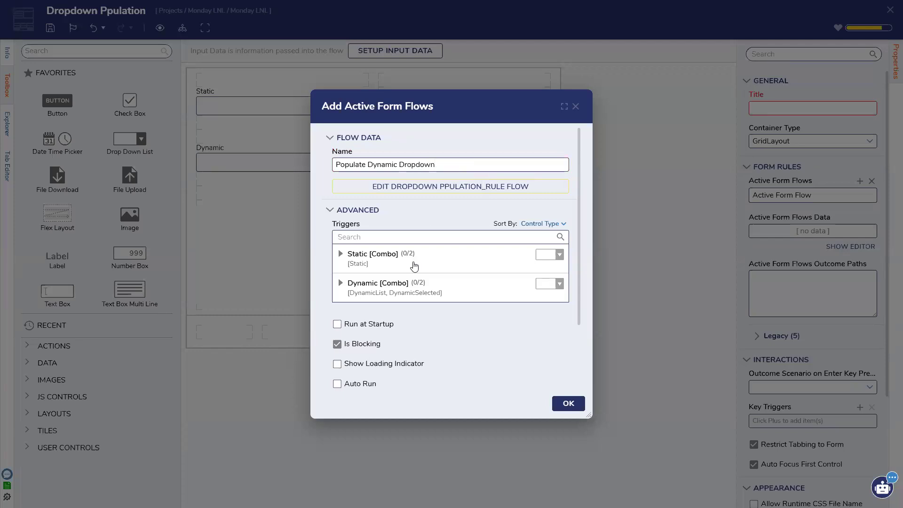
click(403, 269)
click(395, 276)
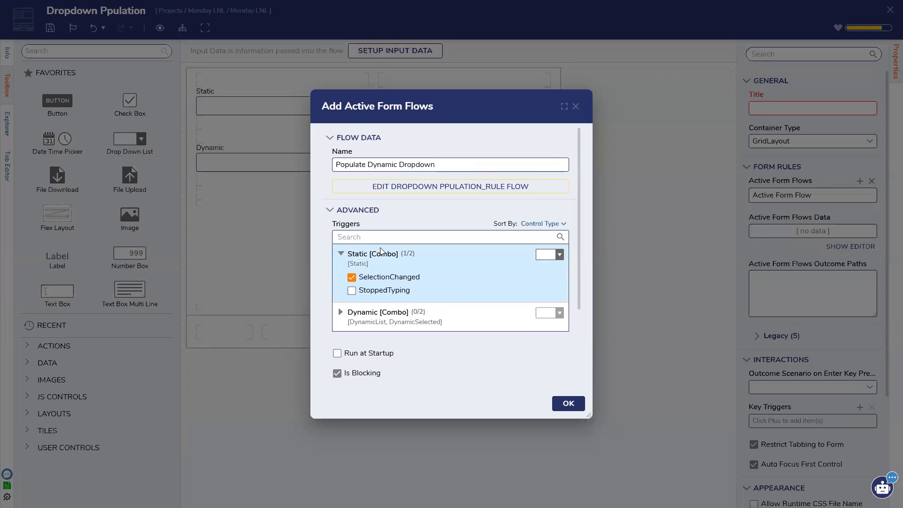
scroll(385, 286, down, 2)
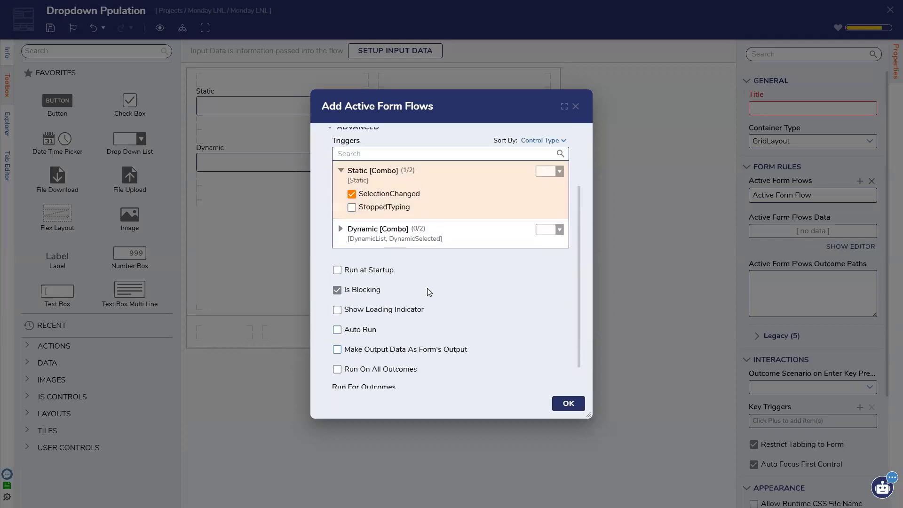
scroll(427, 287, up, 3)
Step: Open the rule flow, center the end step, level the start step with it, and save
click(404, 185)
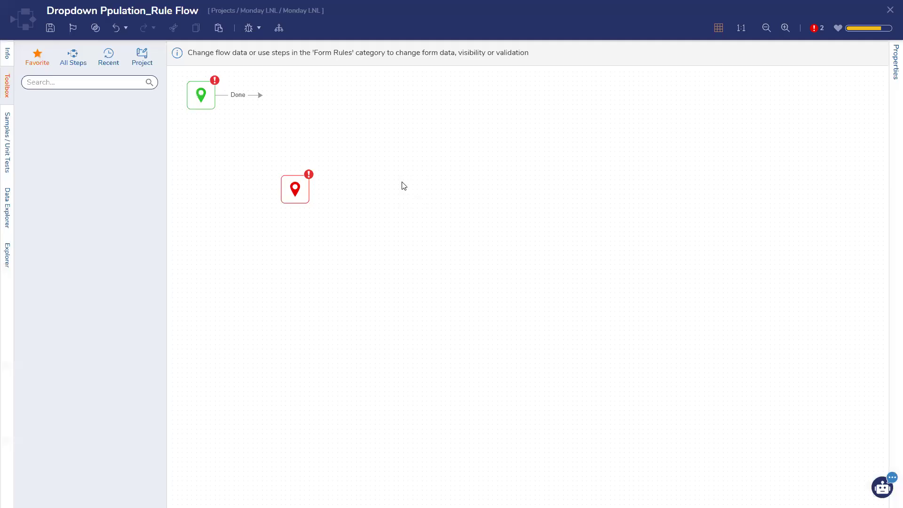
drag(297, 191, 494, 228)
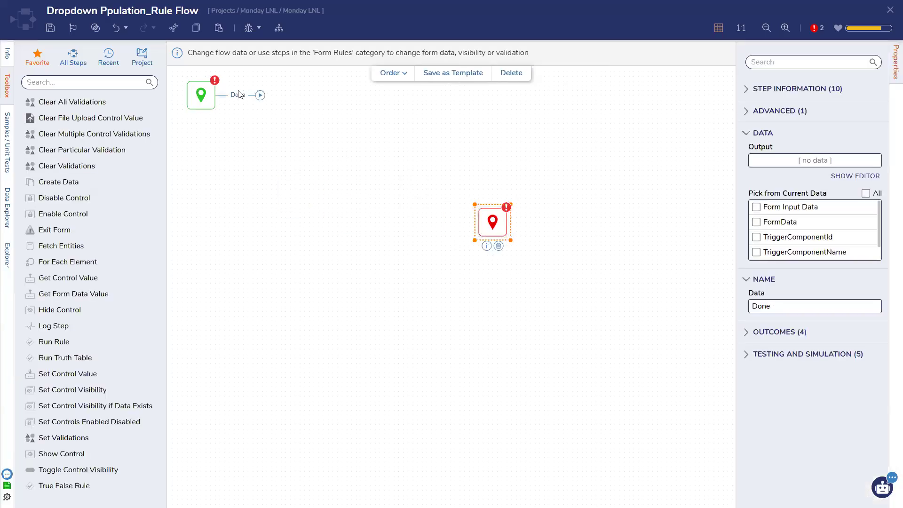
drag(209, 100, 222, 227)
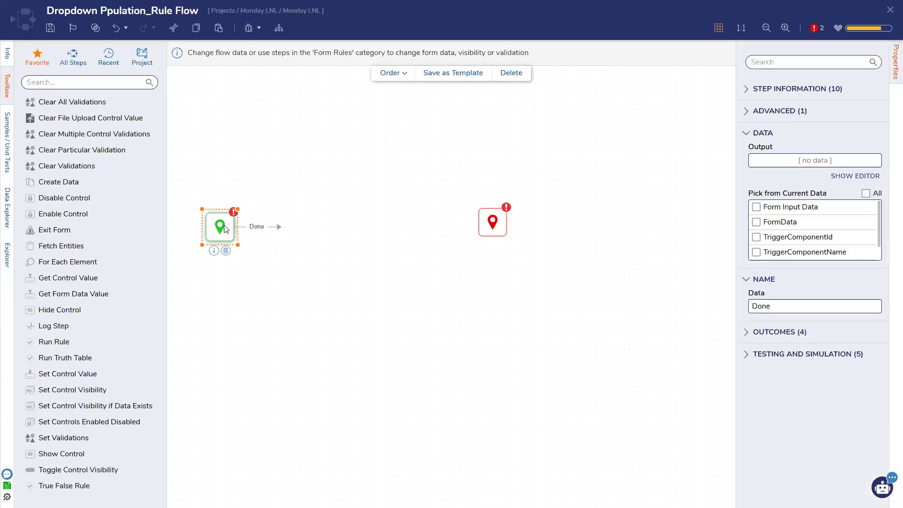
click(50, 29)
click(570, 301)
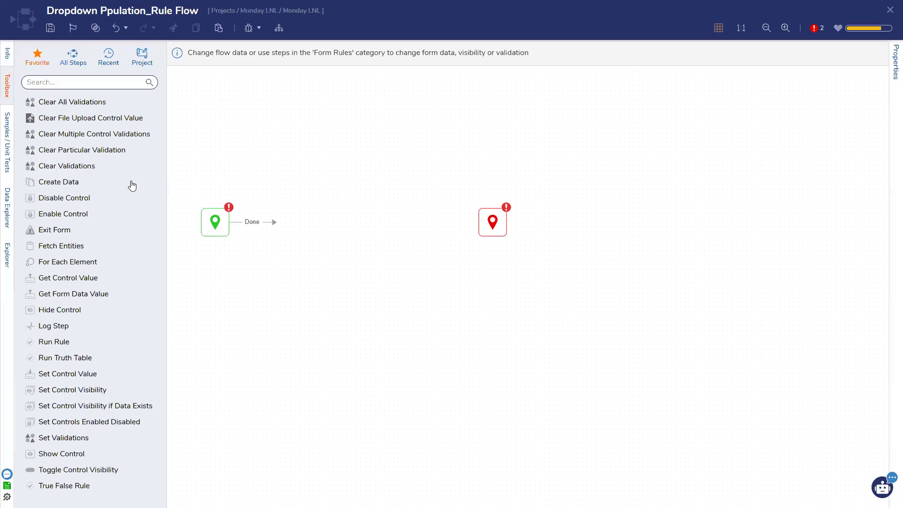
Step: Show All Steps in the toolbox, nudge the start step up, and save the flow
click(72, 57)
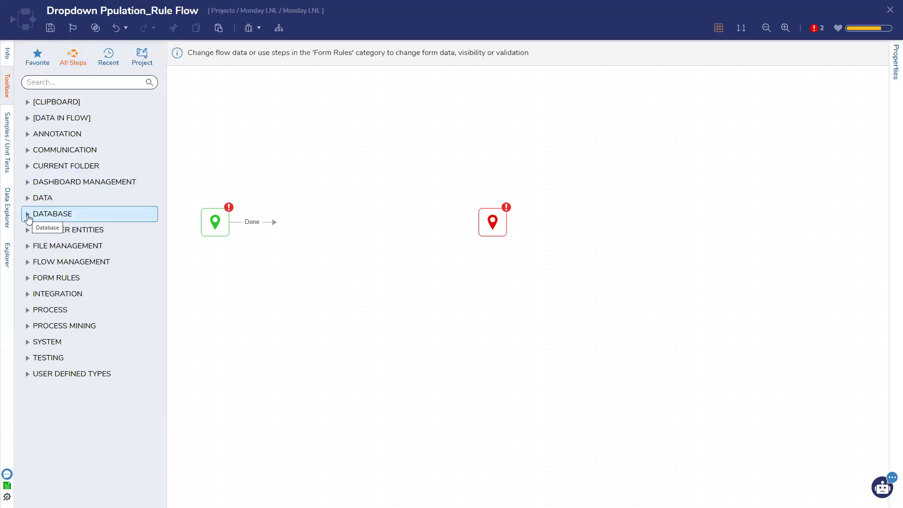
drag(215, 218, 208, 208)
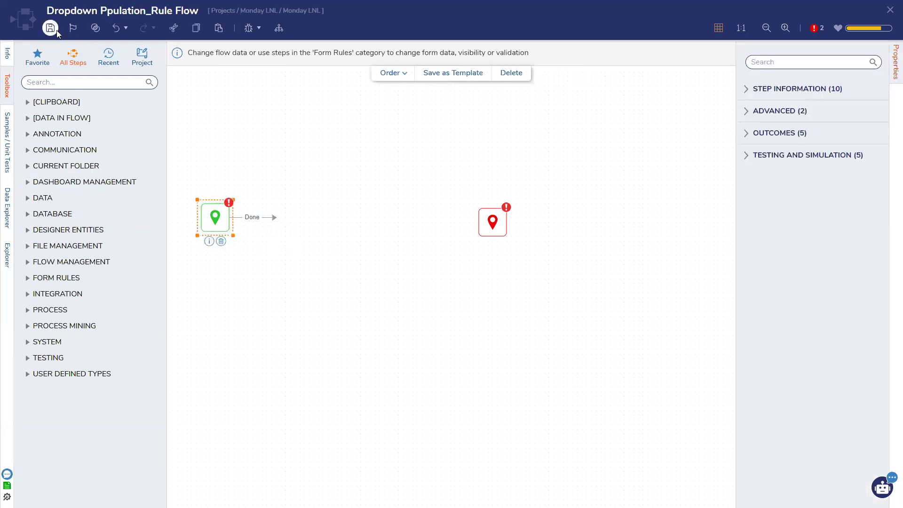
click(51, 28)
click(559, 305)
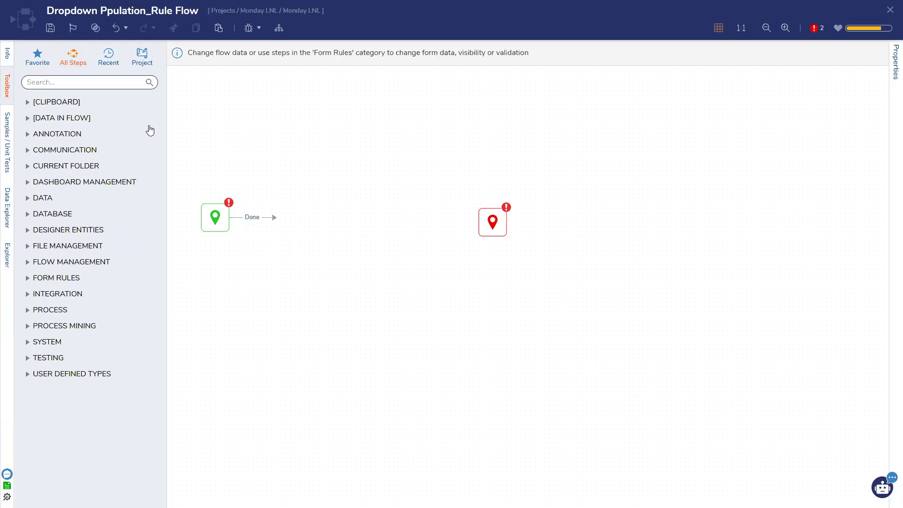
click(50, 28)
click(554, 306)
Step: Select the start and end steps, save again, and focus the toolbox search box
click(222, 226)
click(482, 229)
click(50, 27)
click(559, 306)
click(45, 84)
Step: Add a String Match step after Start with match values One and Two
text(string)
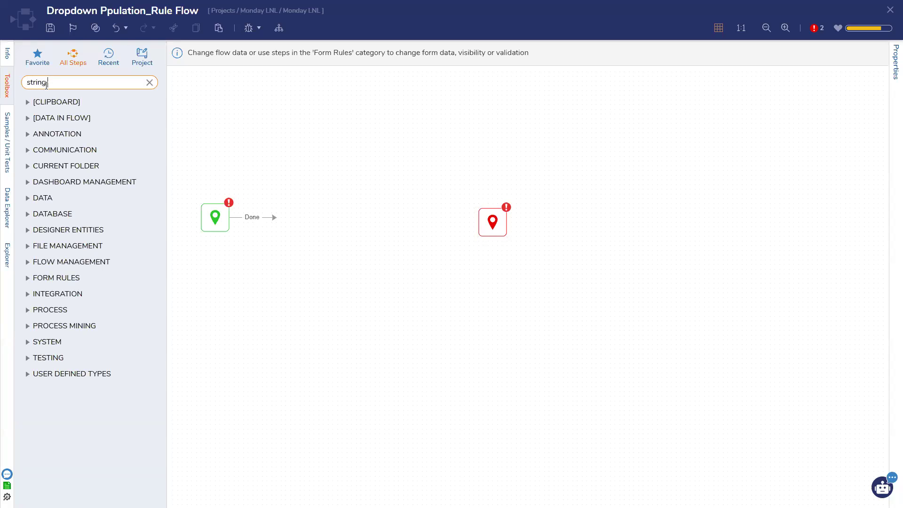
text( match)
drag(59, 118, 278, 218)
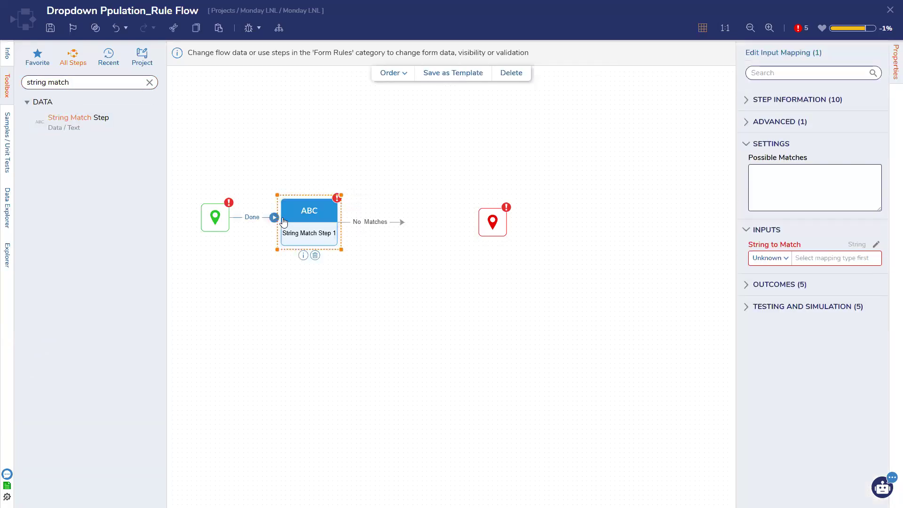
click(827, 198)
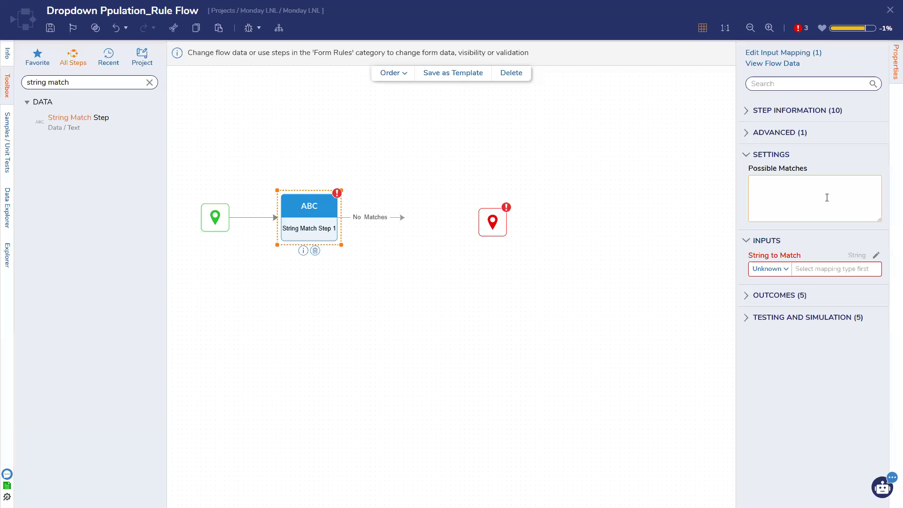
text(One)
key(Return)
text(Two)
Step: Map String to Match from flow data to FormData.StaticCombo.Selected Item
click(784, 271)
click(774, 302)
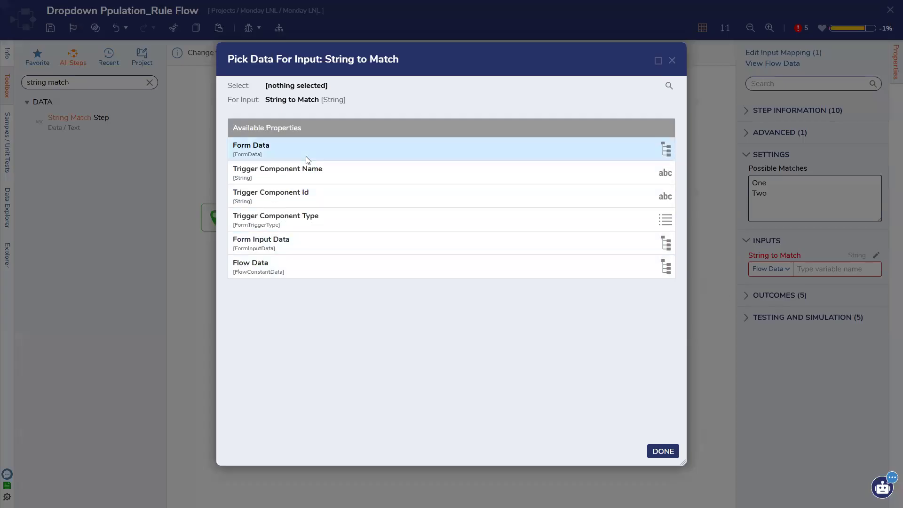
click(306, 160)
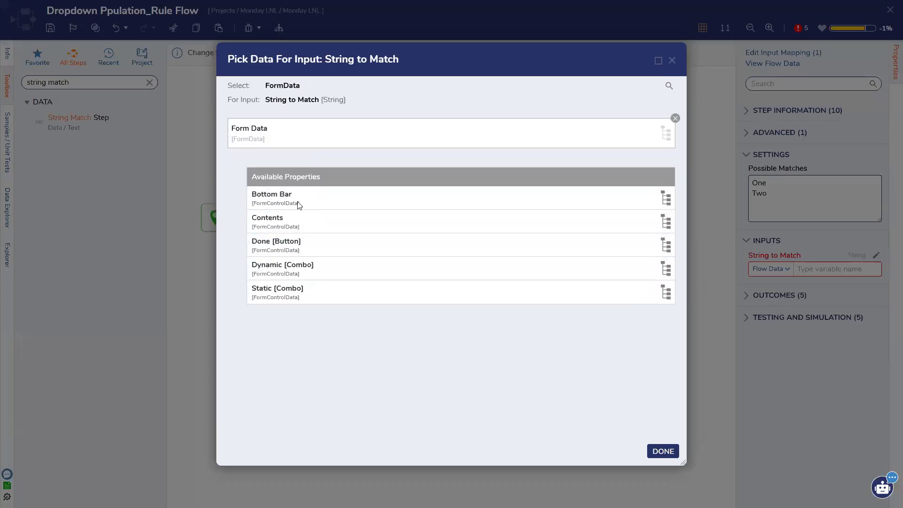
click(298, 289)
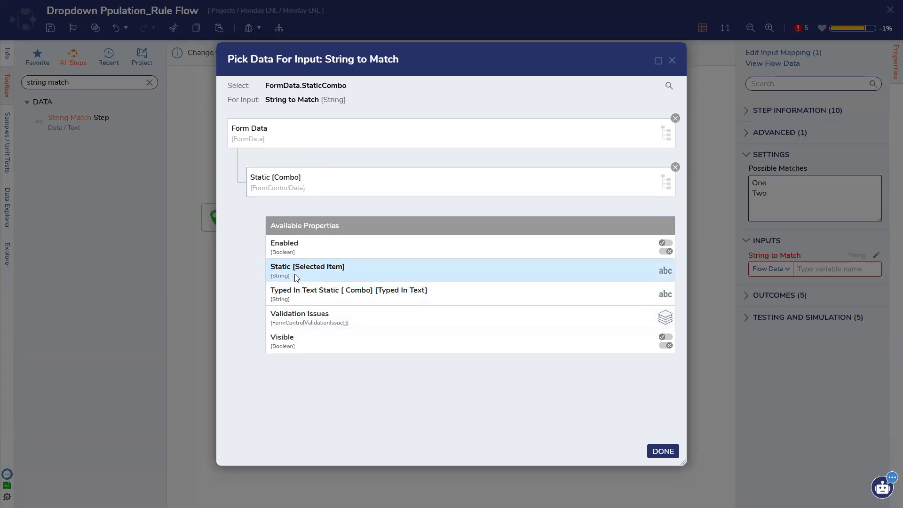
click(328, 272)
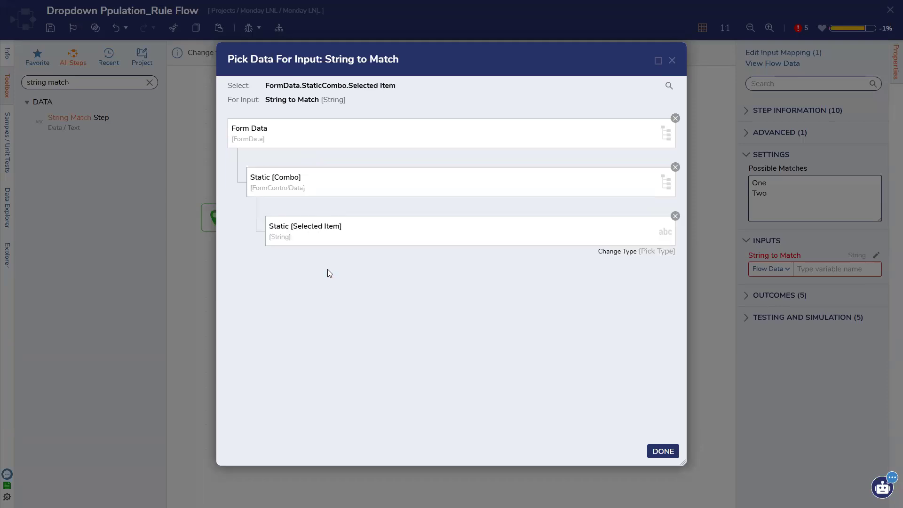
click(653, 451)
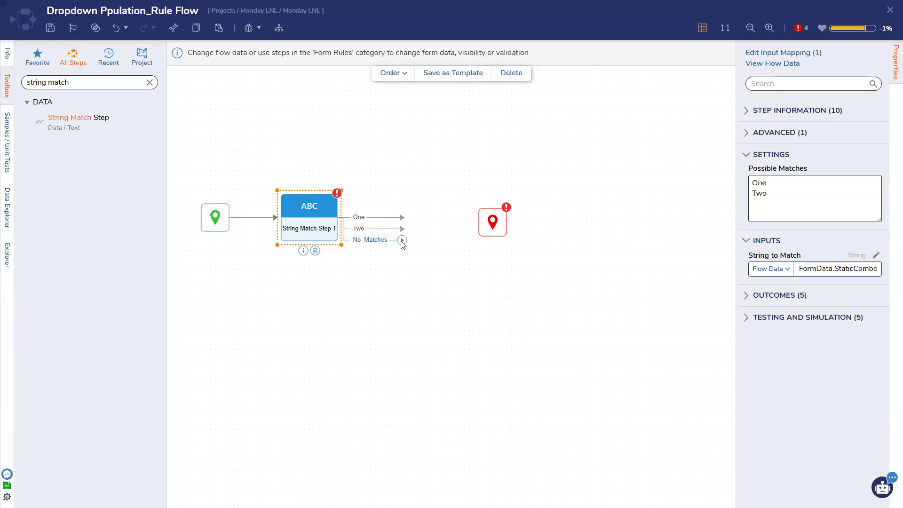
Step: Move the end step, connect the No Matches outcome to it, and save the flow
drag(484, 228, 613, 285)
drag(614, 286, 623, 158)
click(51, 27)
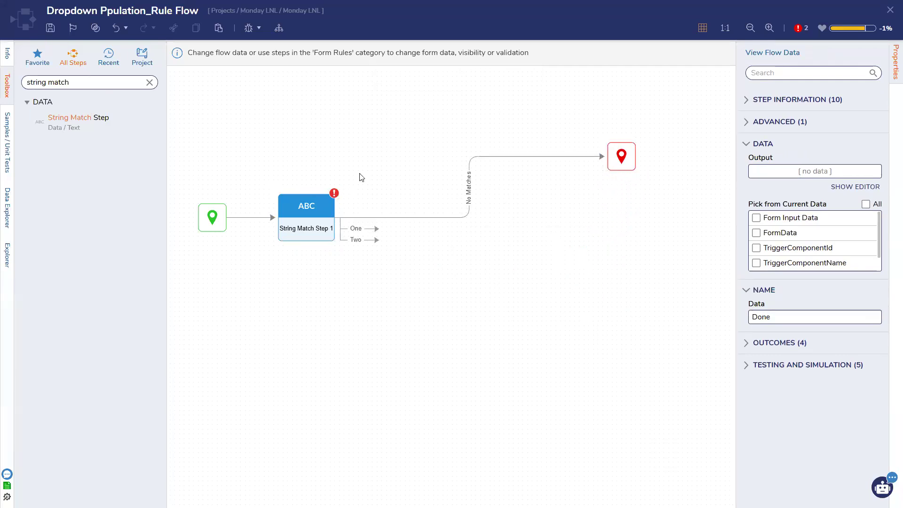
click(569, 302)
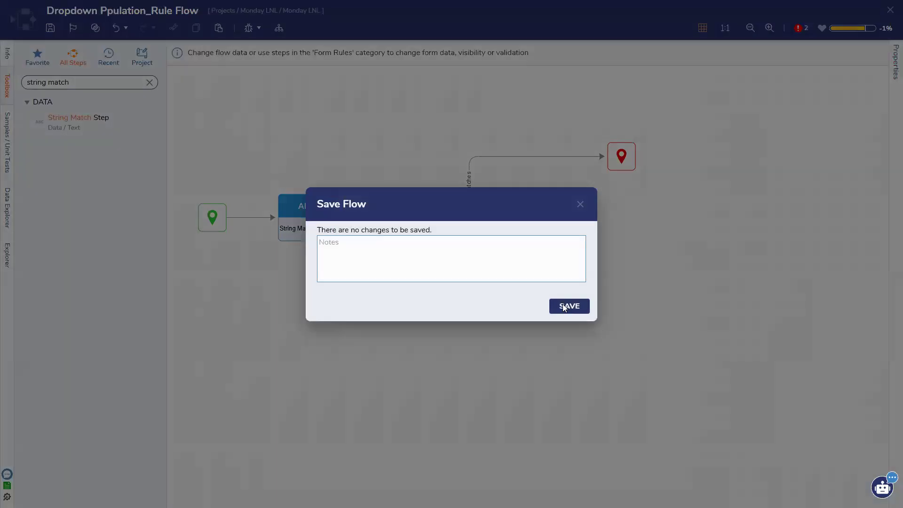
click(566, 307)
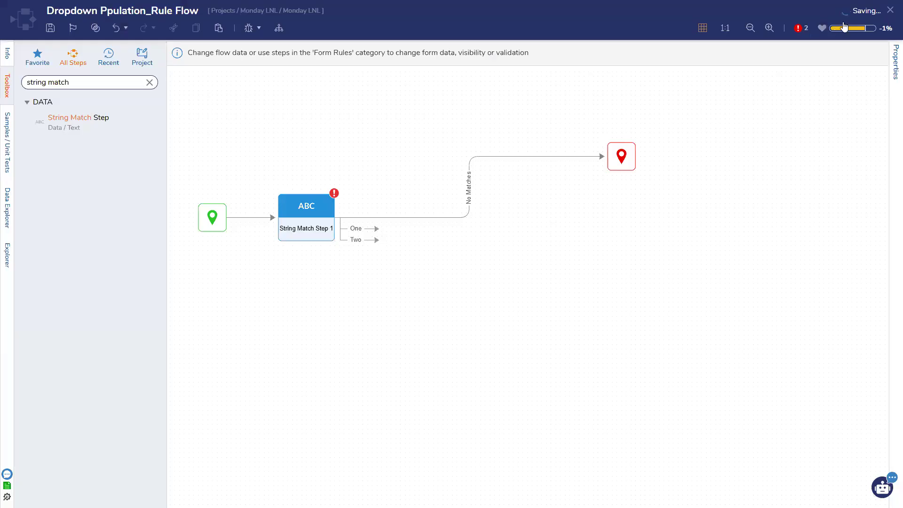
click(888, 10)
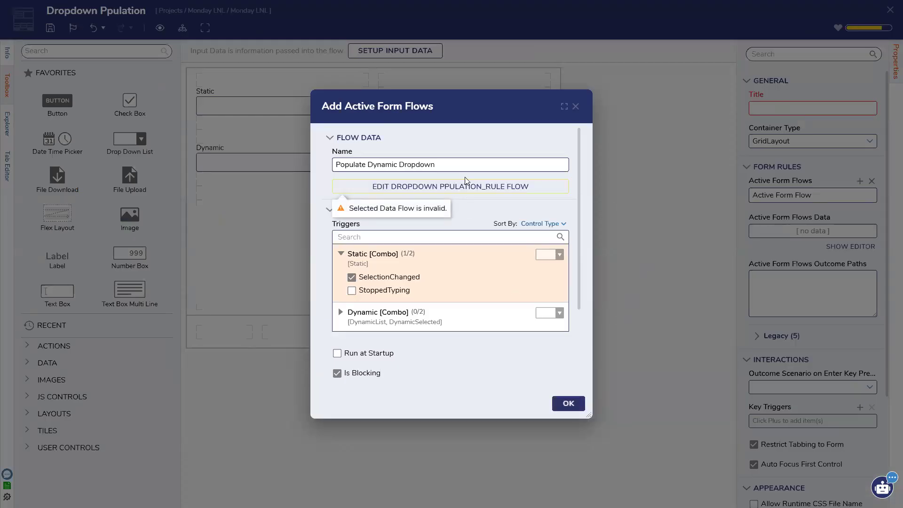
Step: Connect the One and Two outcomes to the end step, save, and close the designer
click(432, 184)
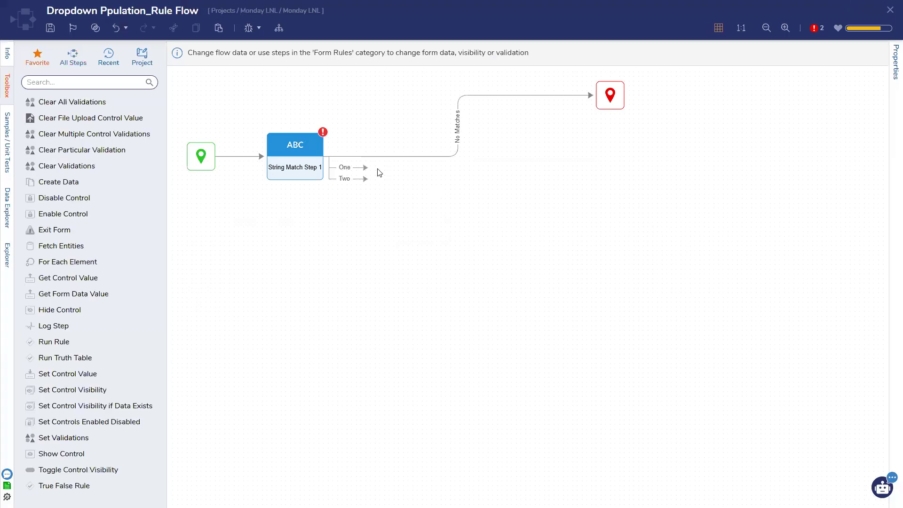
drag(365, 168, 598, 96)
click(889, 10)
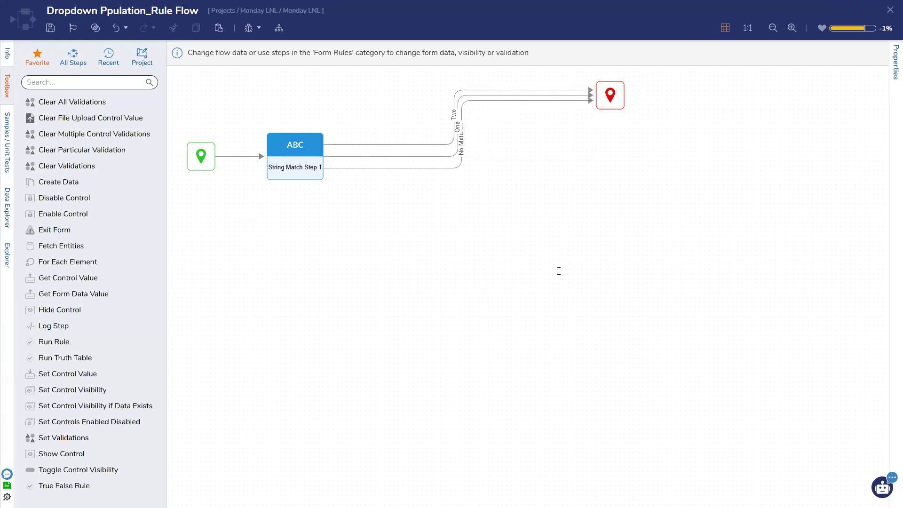
click(569, 306)
click(568, 405)
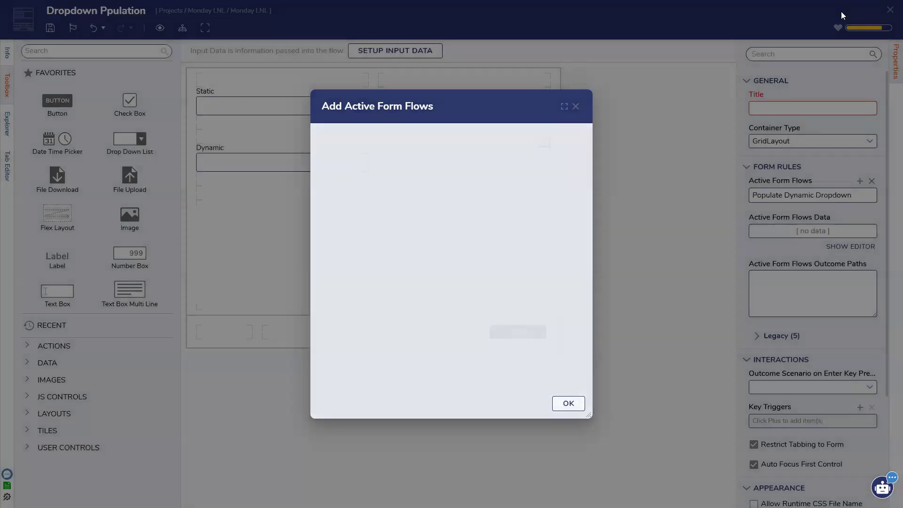
click(887, 9)
Step: Save the form, then open and close an Add Query Integration without choosing a connection
click(569, 306)
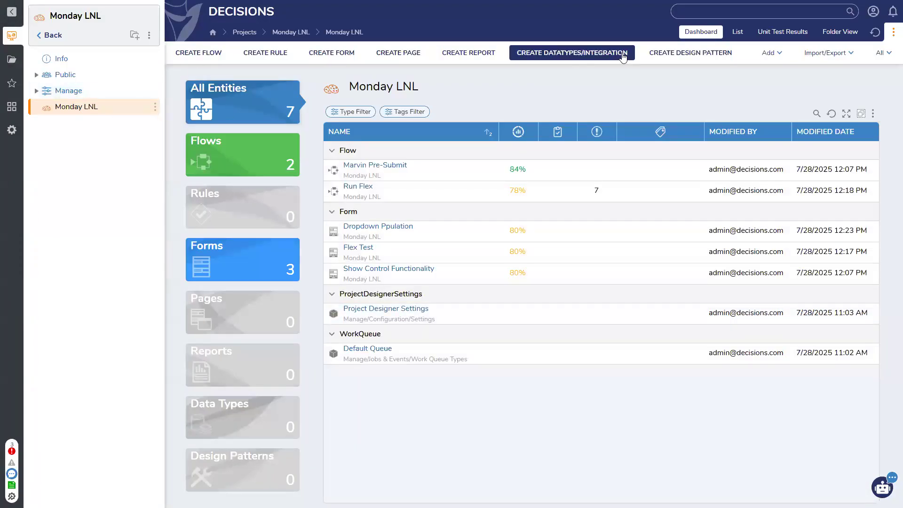
click(623, 55)
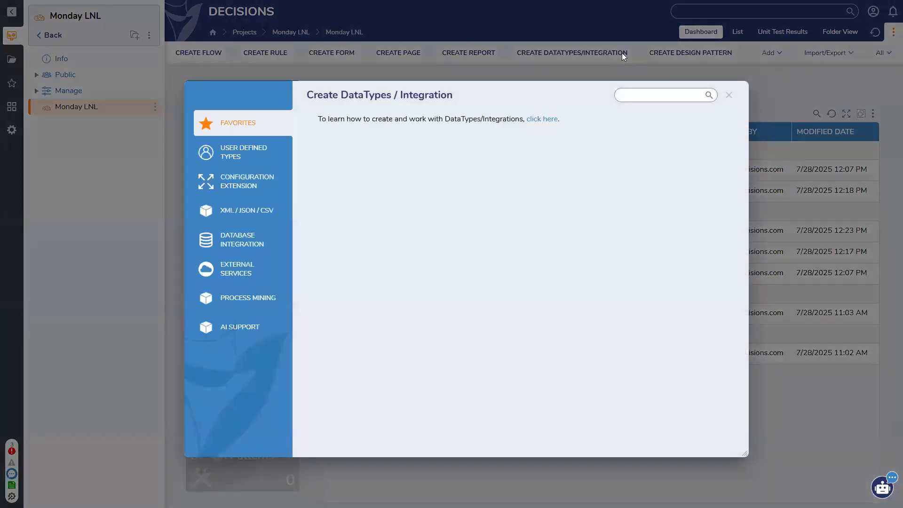
click(237, 233)
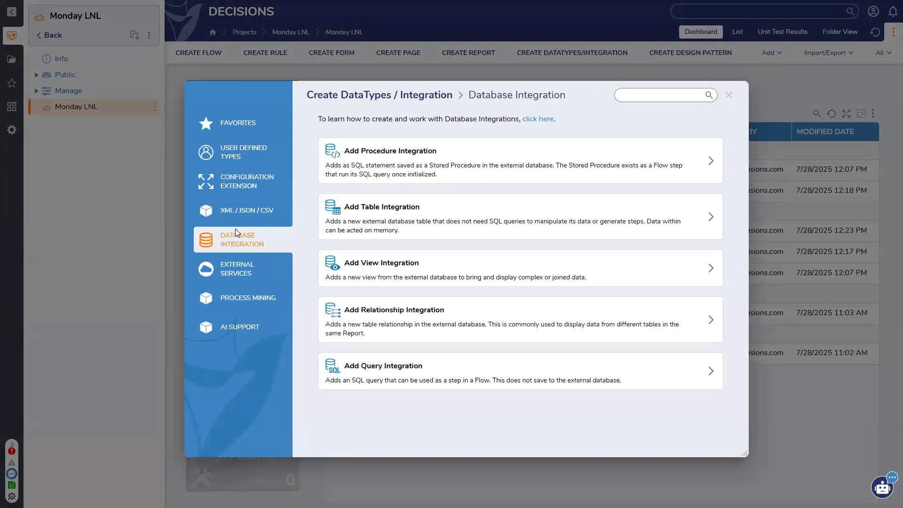
click(405, 377)
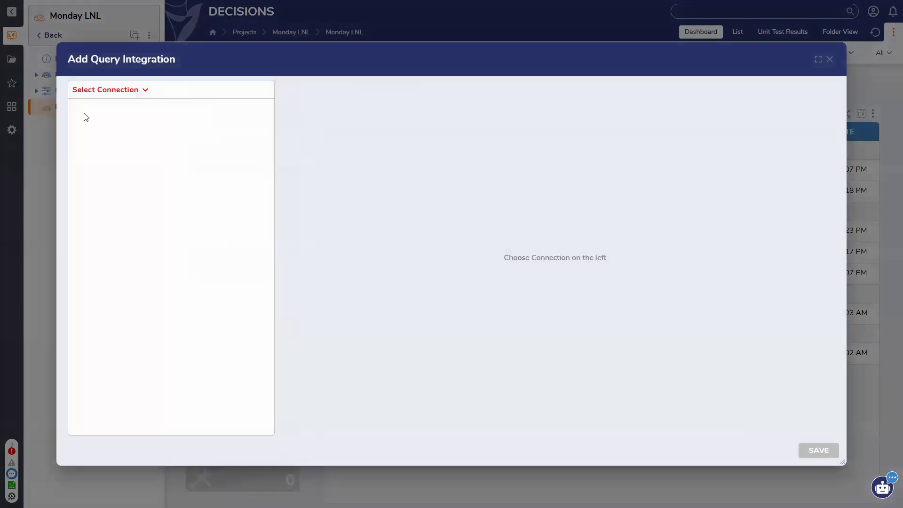
click(142, 90)
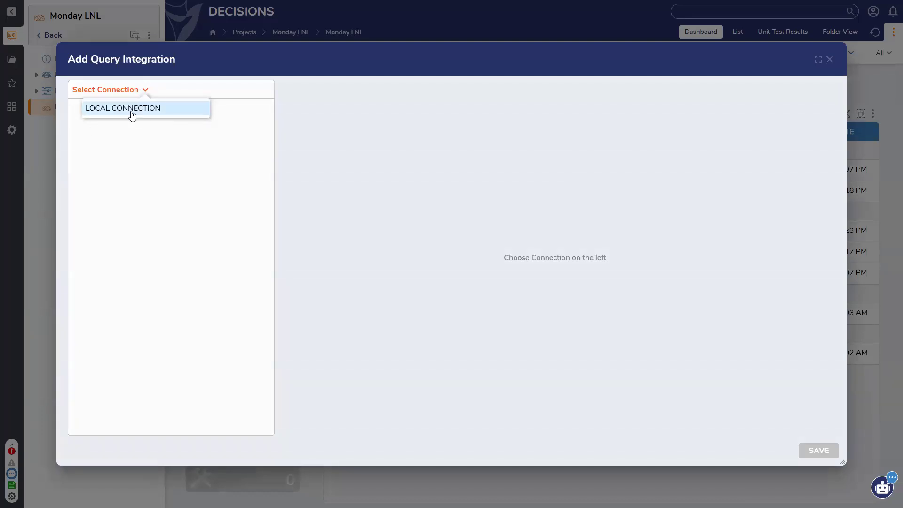
click(831, 63)
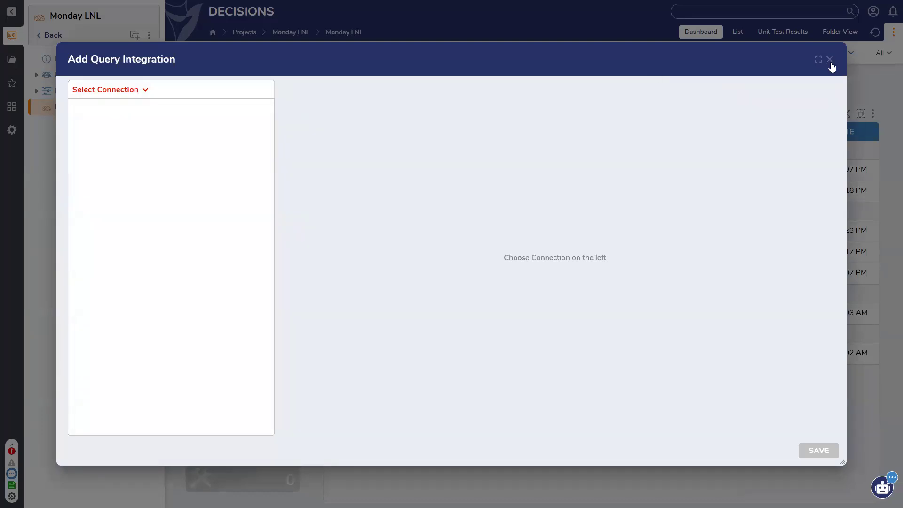
click(830, 61)
Step: Expand Manage > Integrations and go to the Database Connections page
click(36, 92)
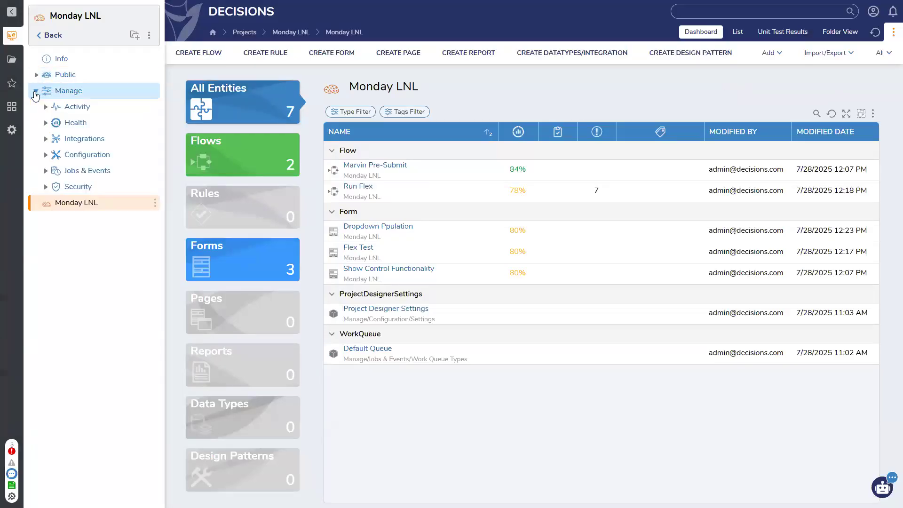
click(46, 138)
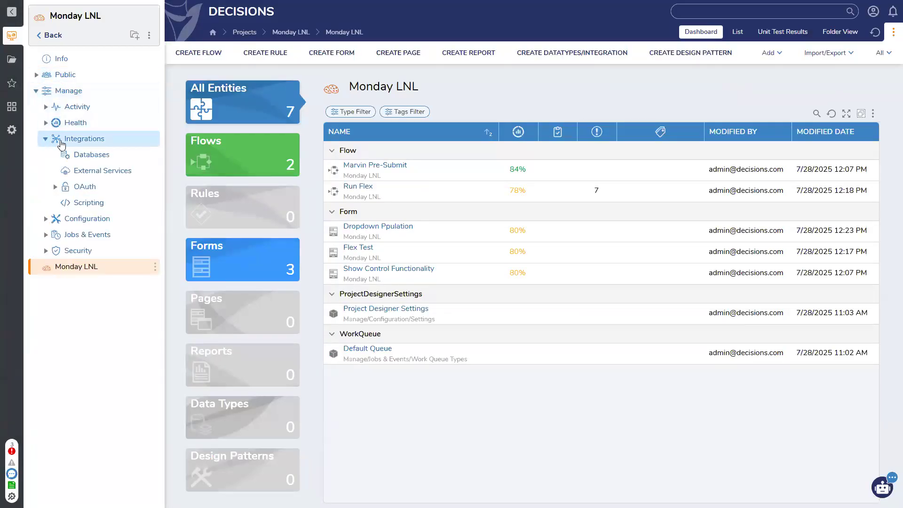
click(96, 159)
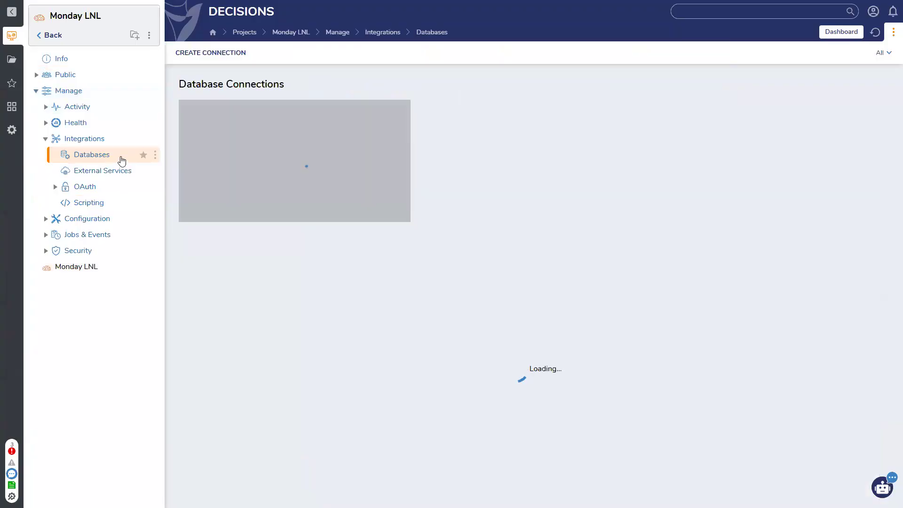
Step: Start a new MSSQL connection, turn off Windows Authentication, then close it without saving
click(241, 55)
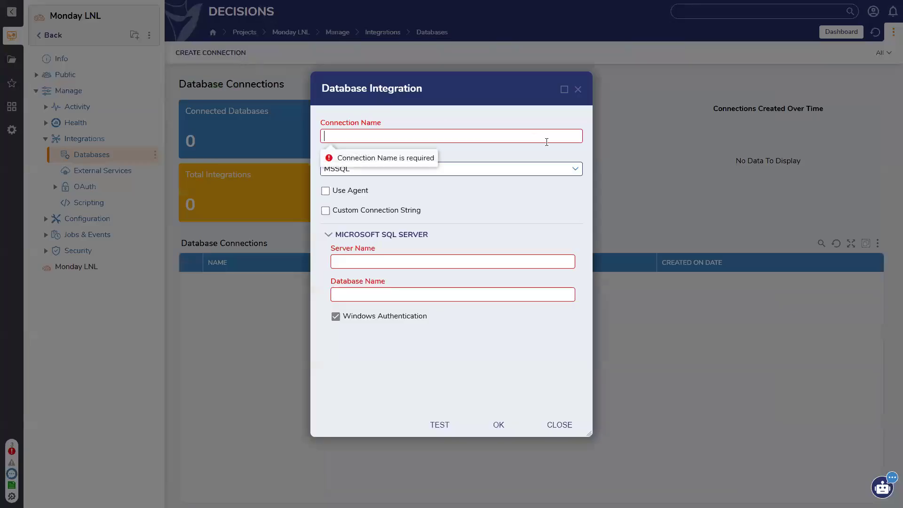
click(575, 169)
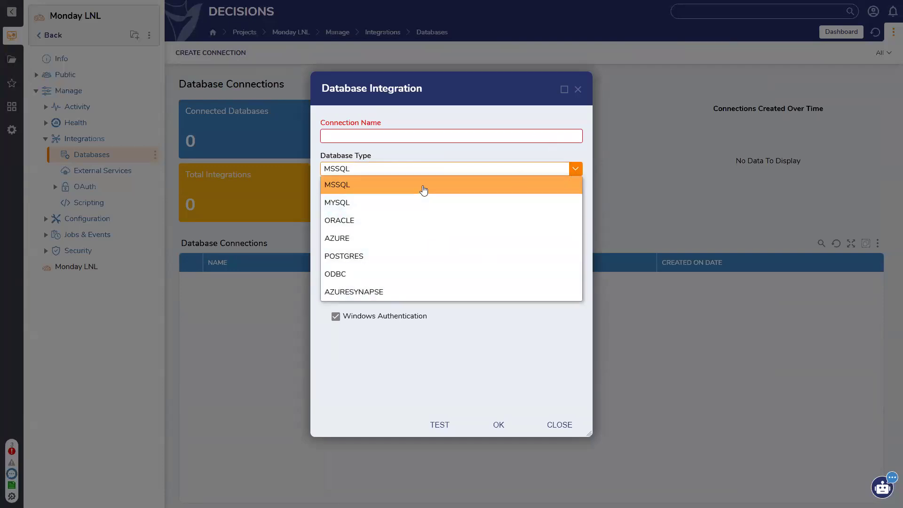
click(424, 189)
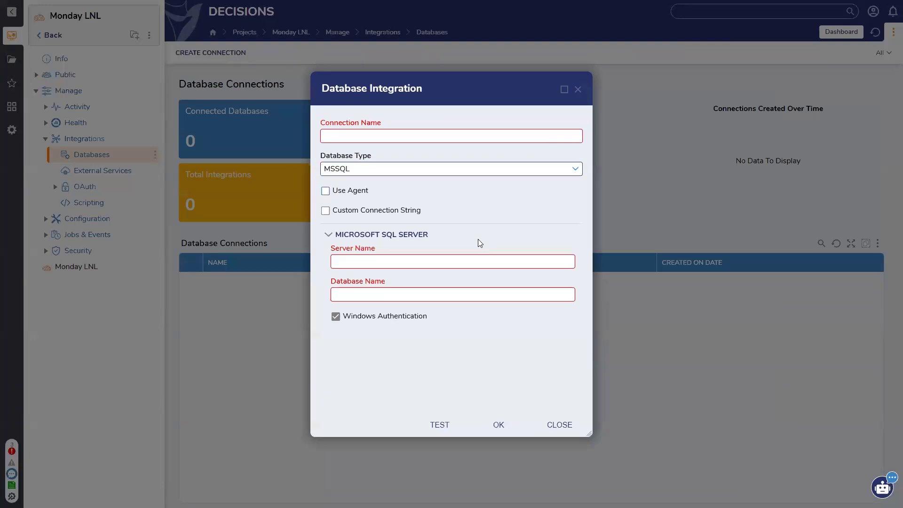
click(384, 260)
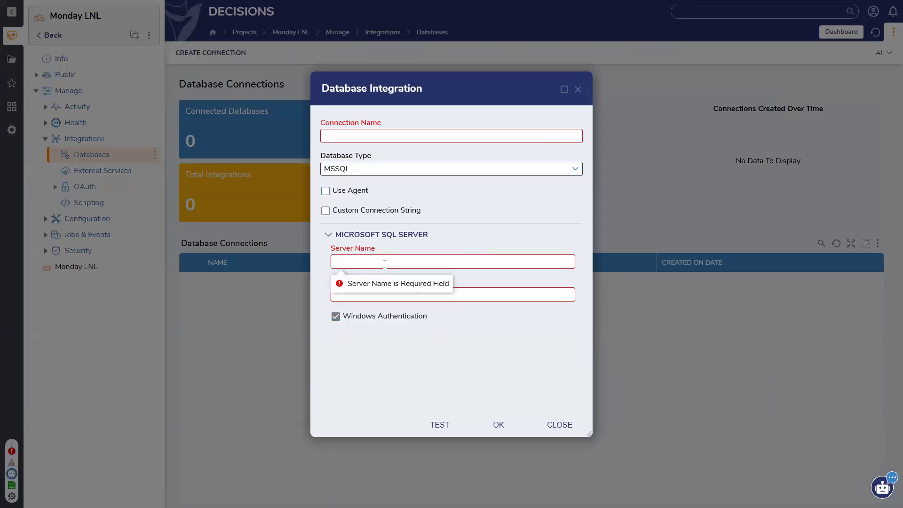
click(393, 291)
click(393, 318)
scroll(389, 325, down, 1)
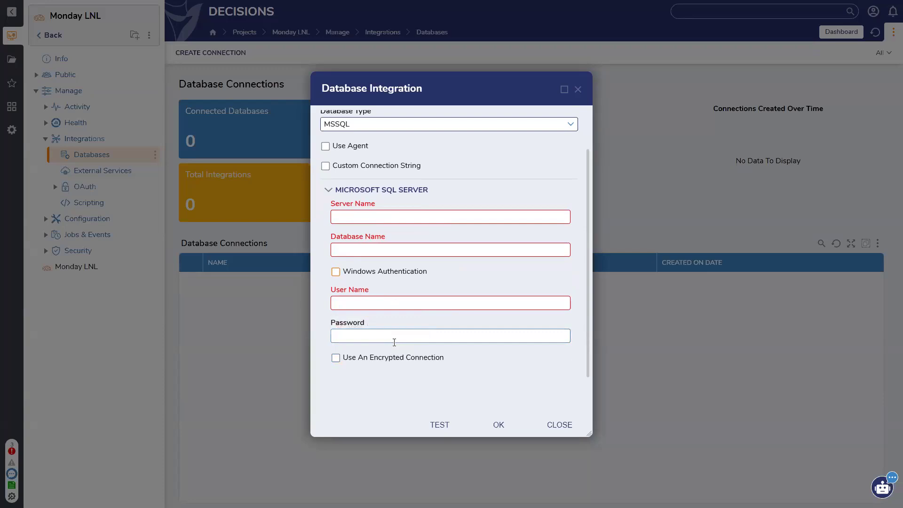
scroll(394, 342, up, 1)
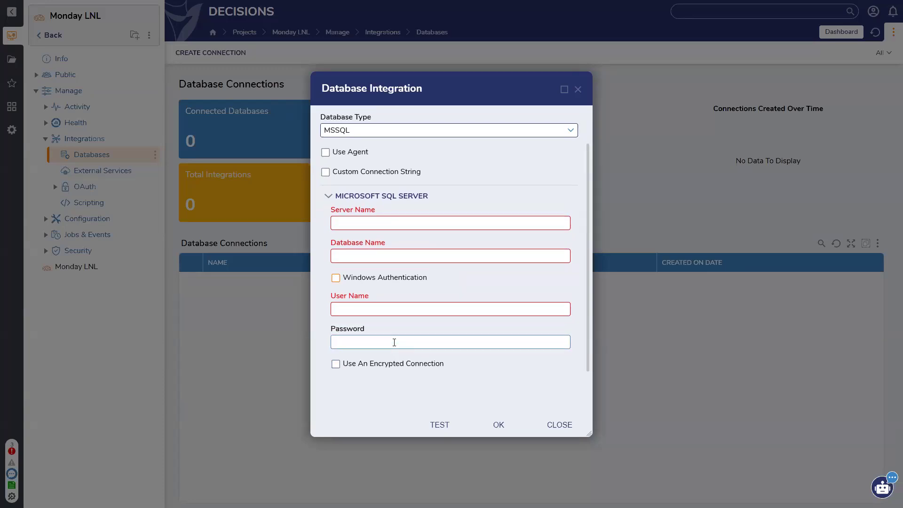
click(577, 89)
Step: From the Monday LNL dashboard, start a Query Integration using LOCAL CONNECTION
click(36, 90)
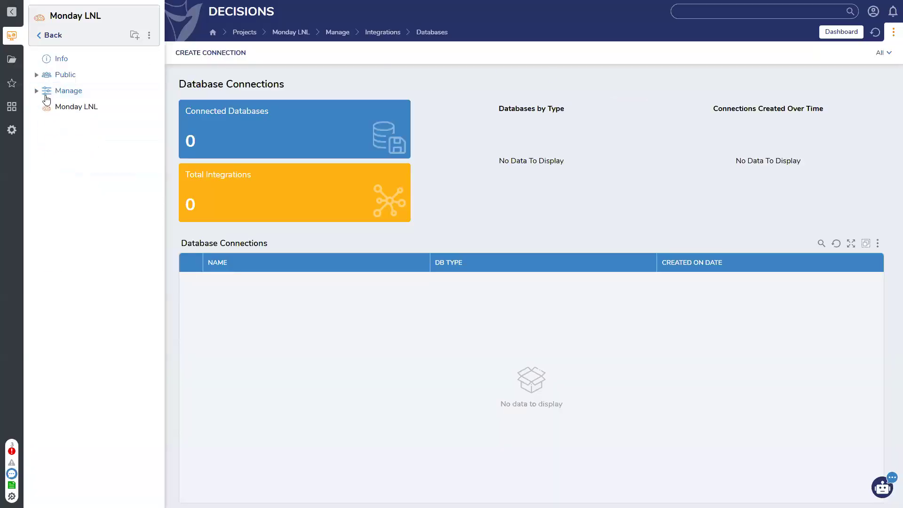
click(75, 107)
click(571, 53)
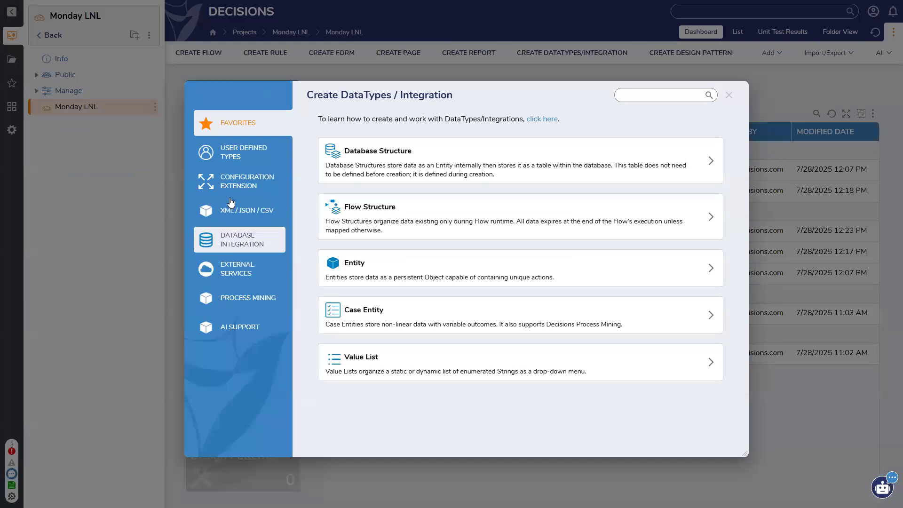
click(239, 243)
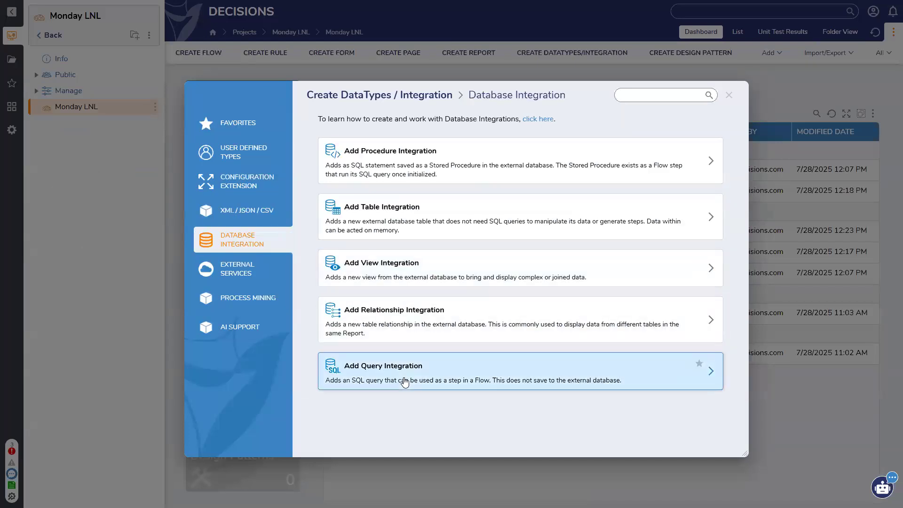
click(353, 379)
click(133, 91)
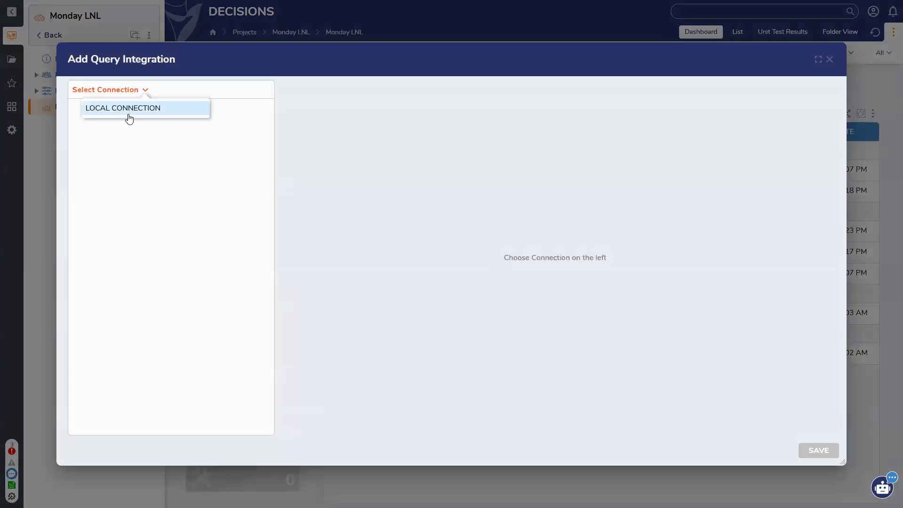
click(128, 108)
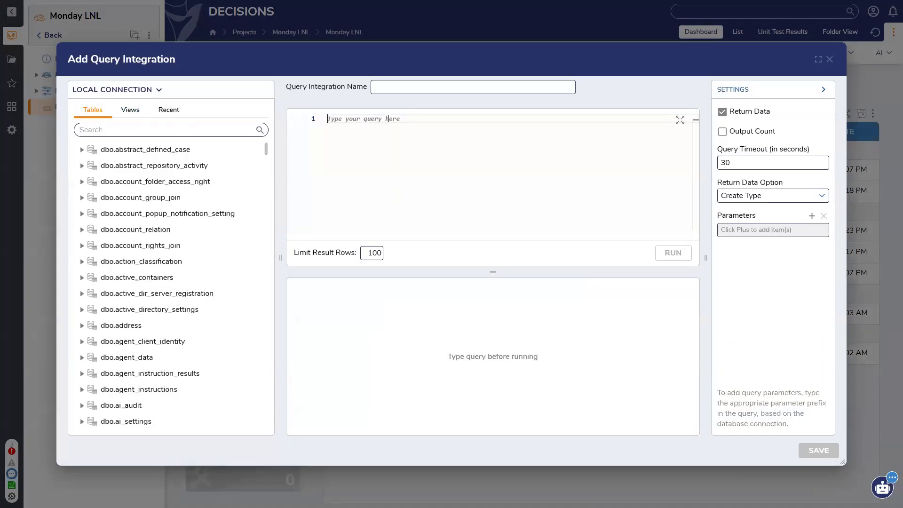
Step: Write the query 'Select * from entity_account WHERE email_address'
text(Select * from)
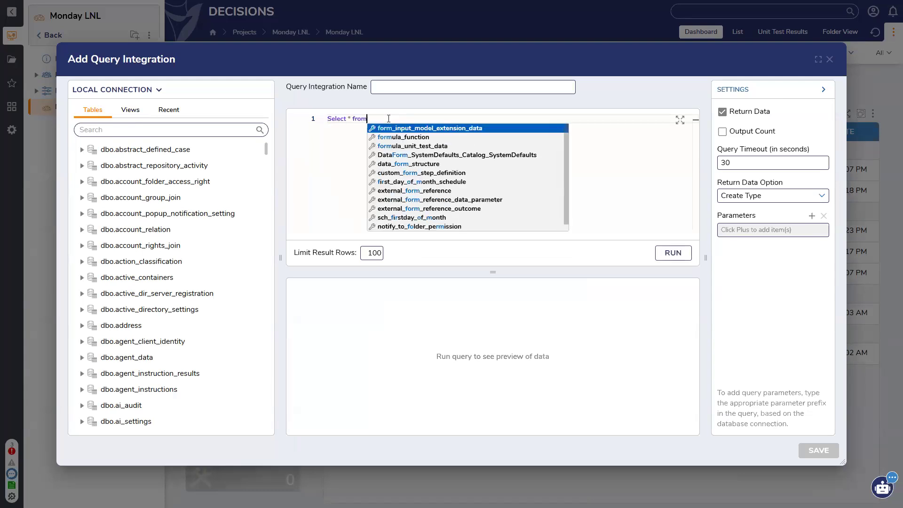
text( entity)
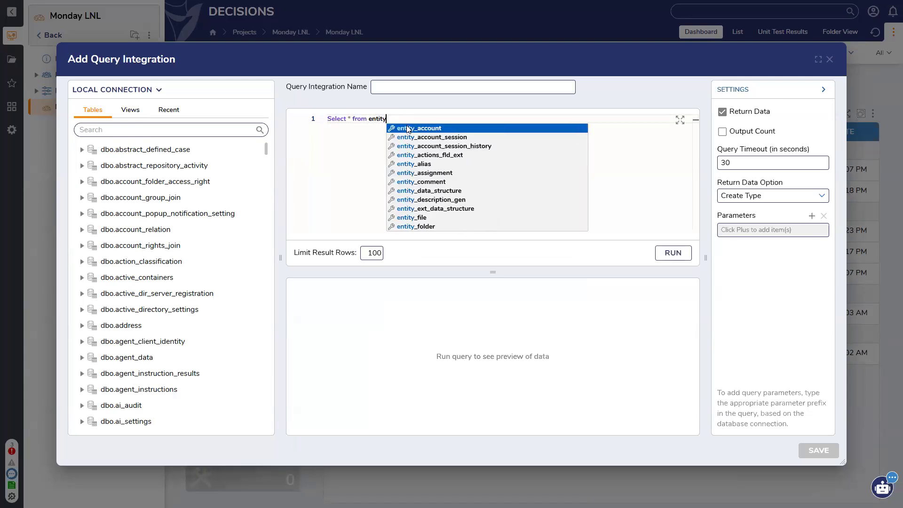
click(408, 126)
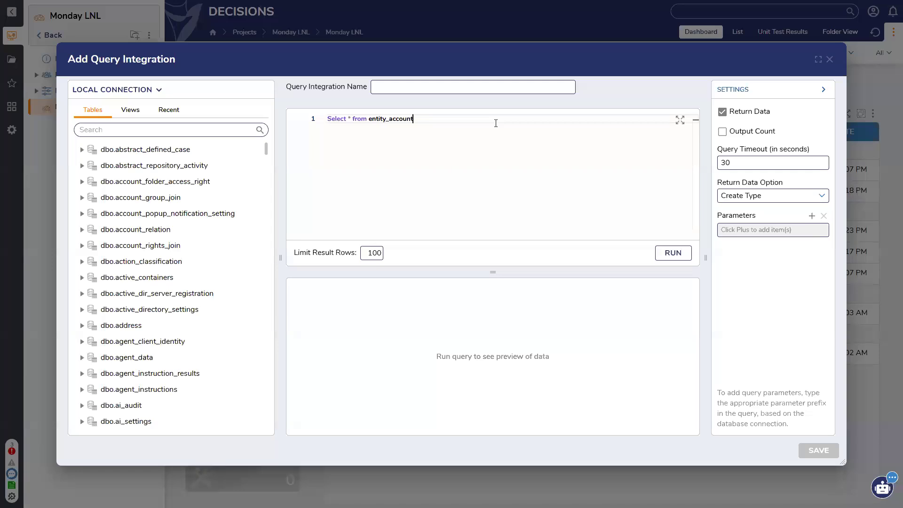
text(WHERE)
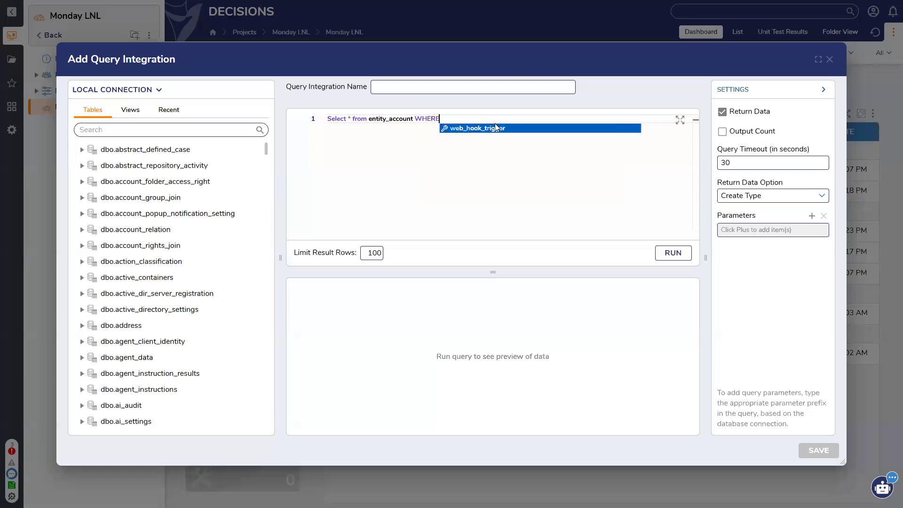
text( a)
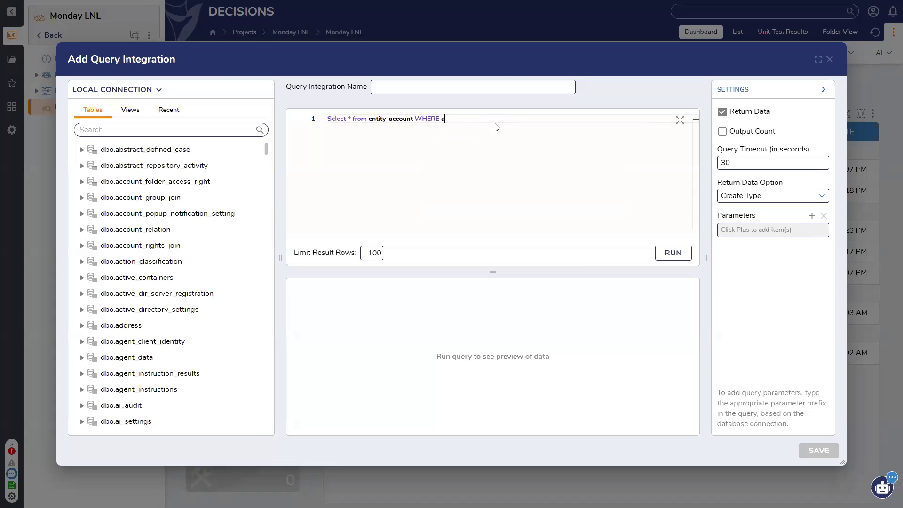
text(cco)
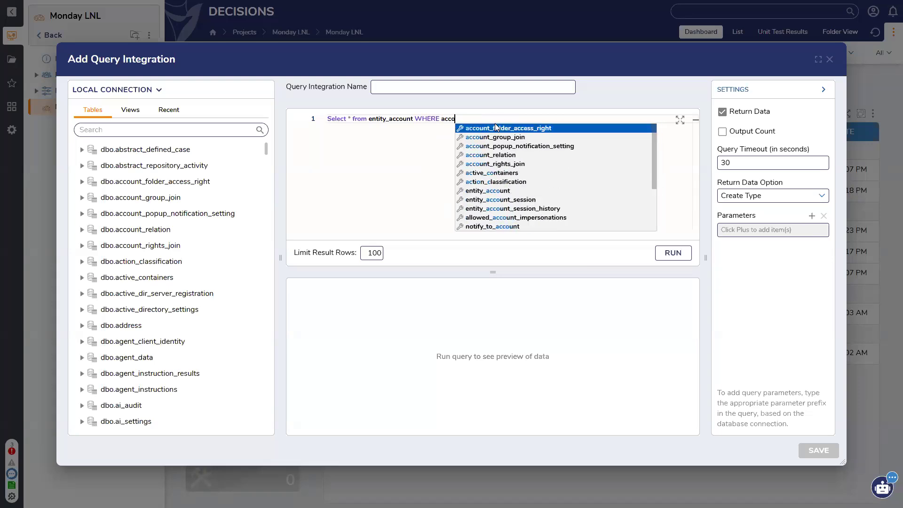
key(BackSpace)
key(BackSpace)
key(BackSpace)
key(BackSpace)
text(email)
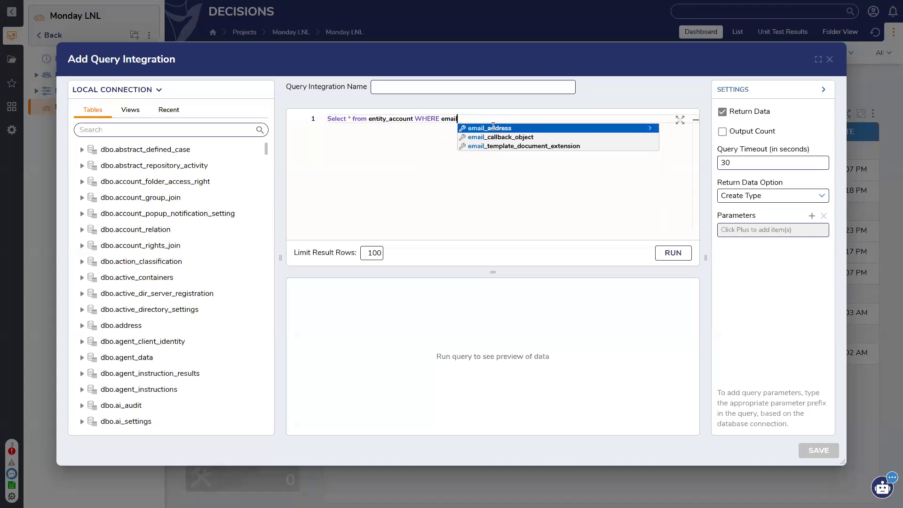
click(493, 127)
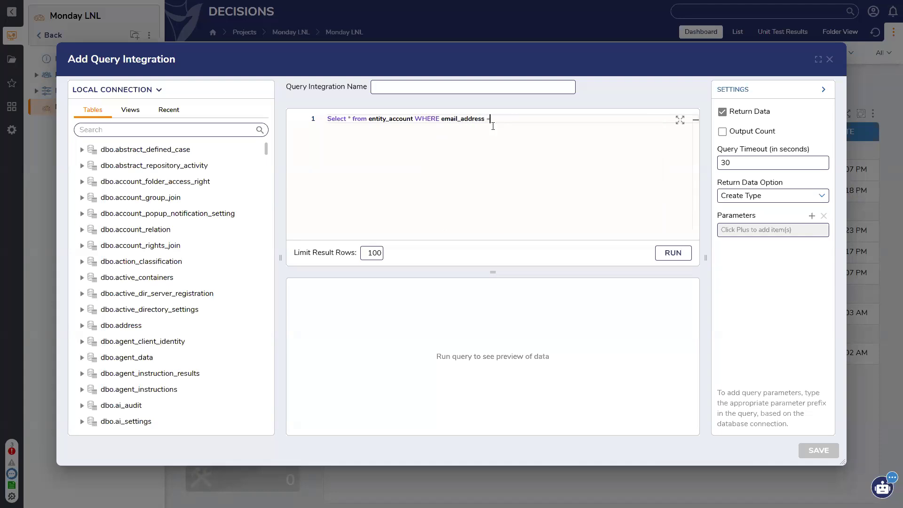
Step: Add a query parameter named Variable
click(812, 217)
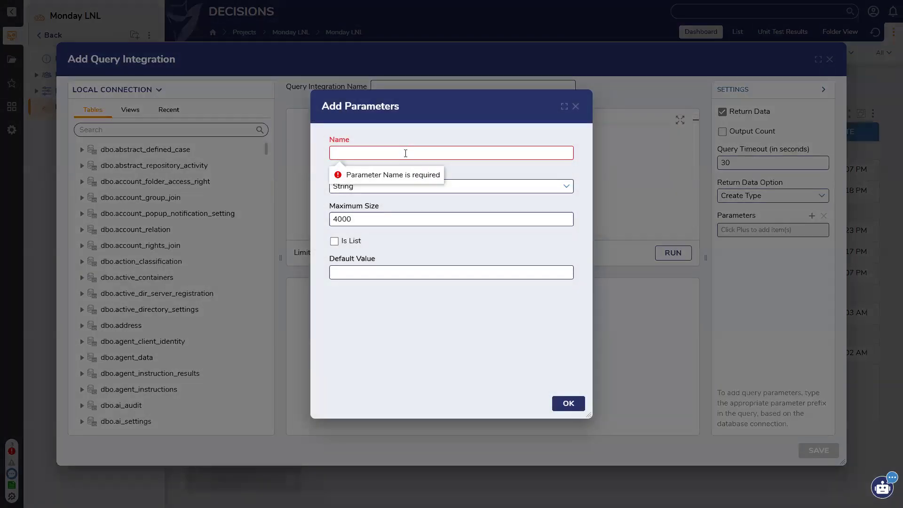
text(Variable)
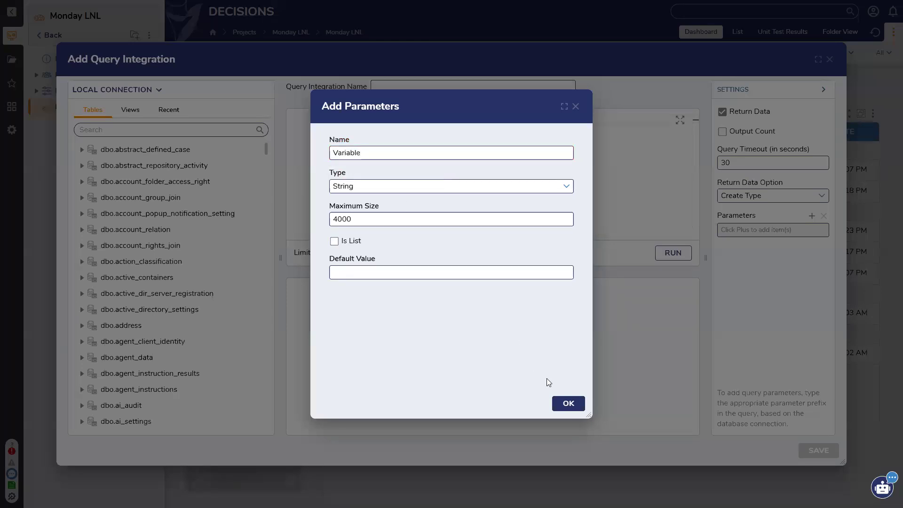
click(569, 404)
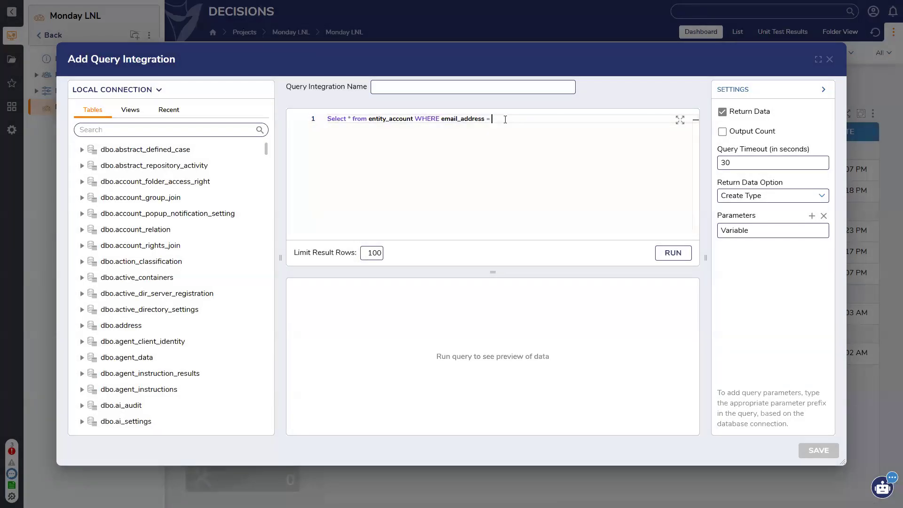
text(variable)
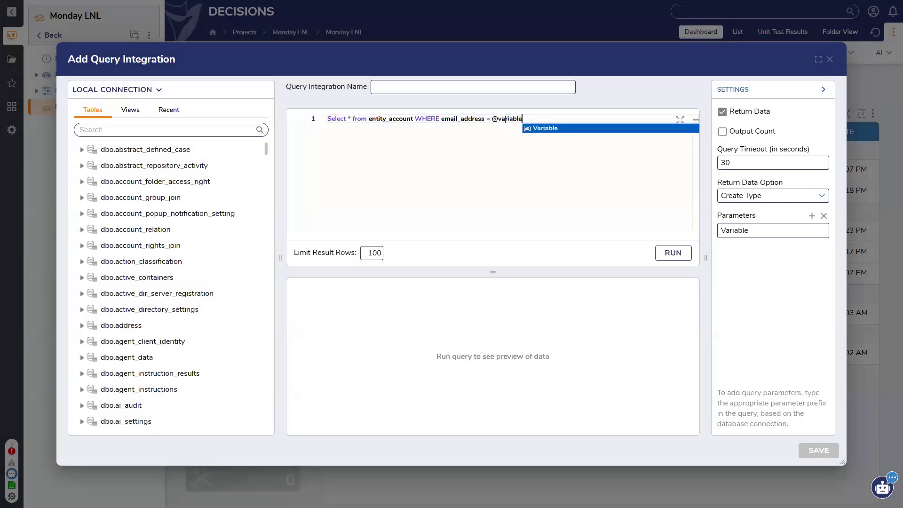
click(544, 130)
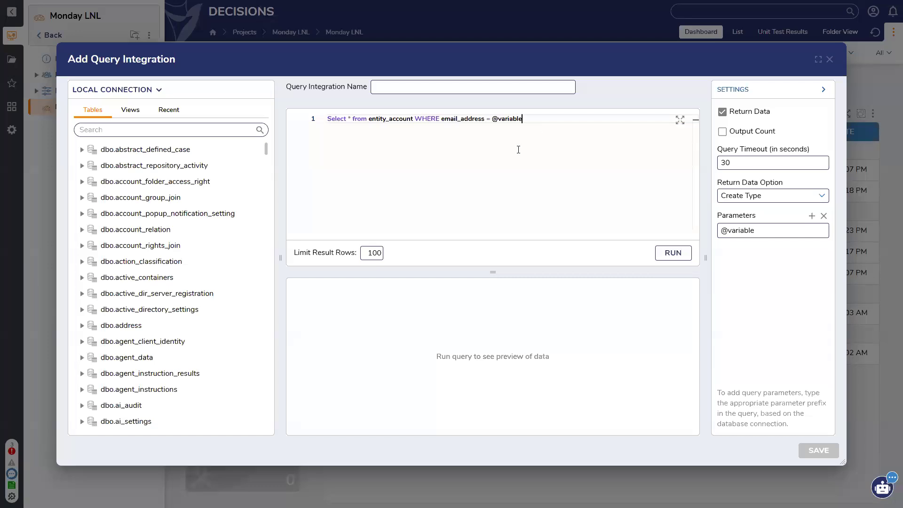
key(Return)
key(BackSpace)
click(670, 252)
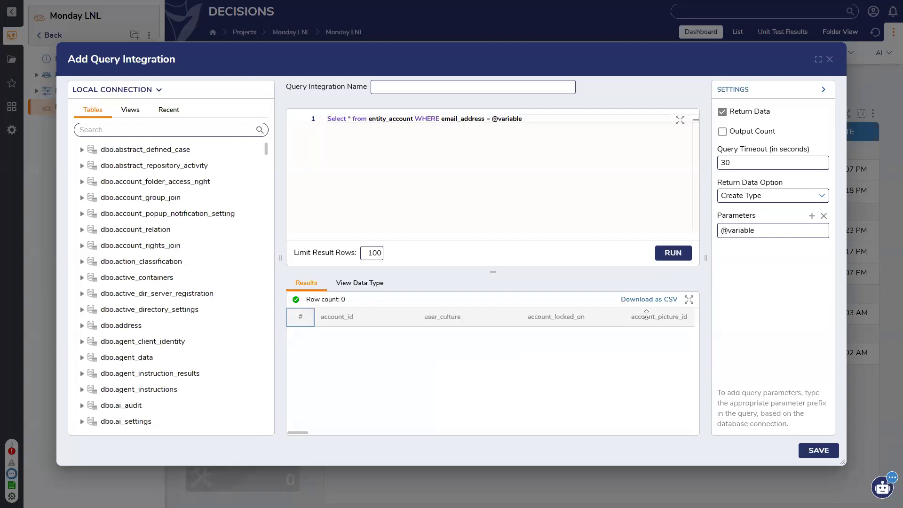
click(809, 231)
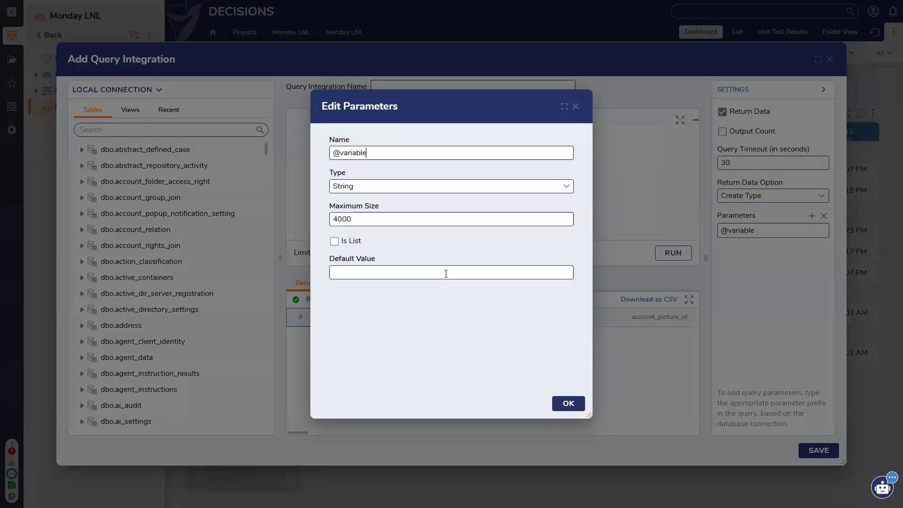
click(446, 273)
click(568, 403)
click(660, 255)
drag(301, 434, 276, 433)
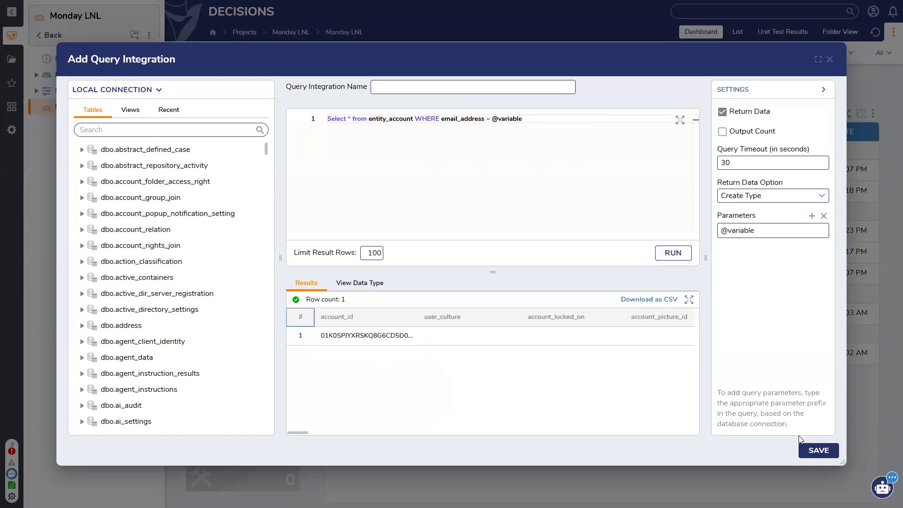
click(811, 449)
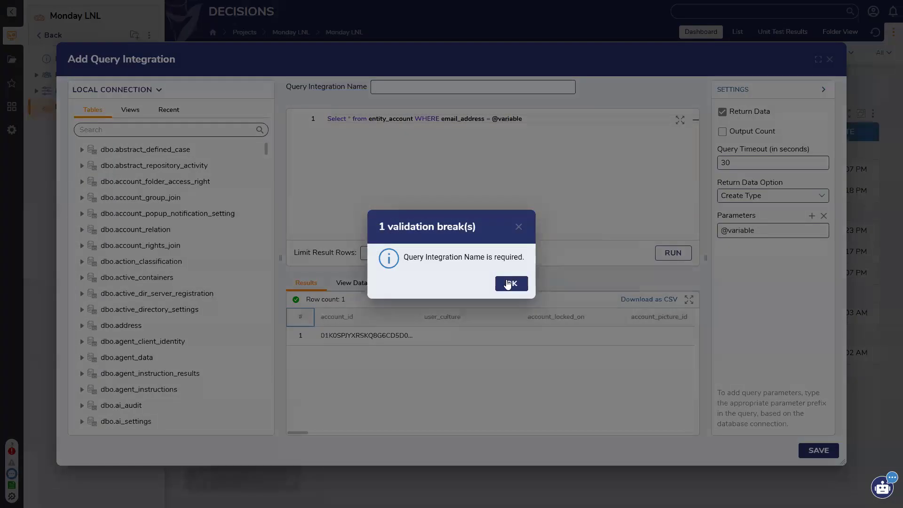
click(508, 283)
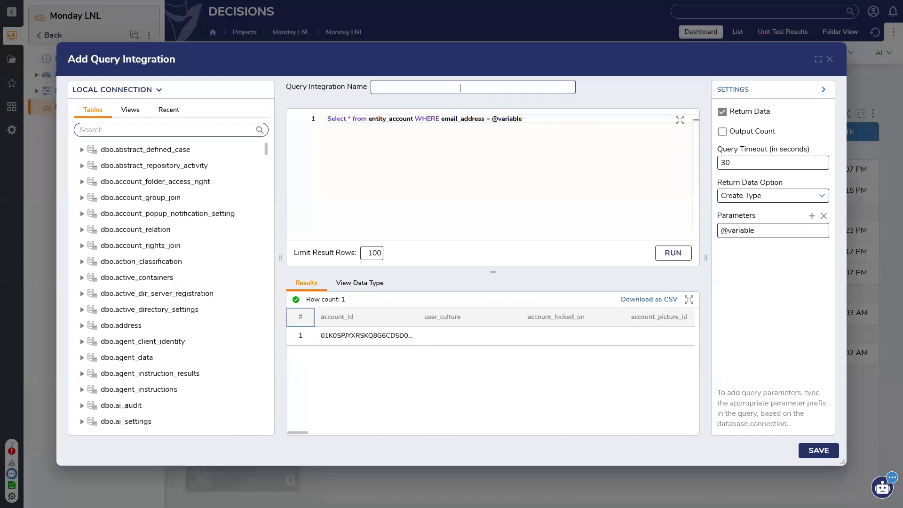
Step: Enter 'FetchDynamicList' as the Query Integration Name without spaces, then save the integration
click(460, 88)
text(Fetch Dynamic List)
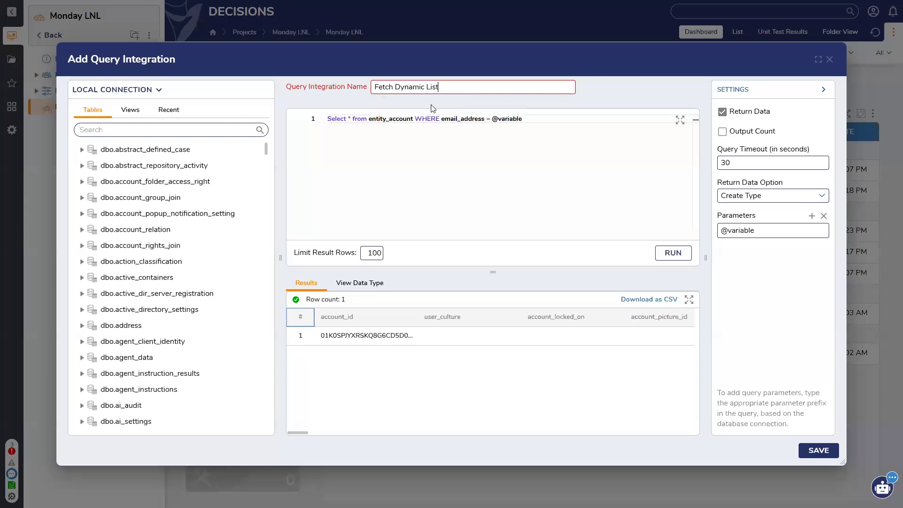
click(397, 87)
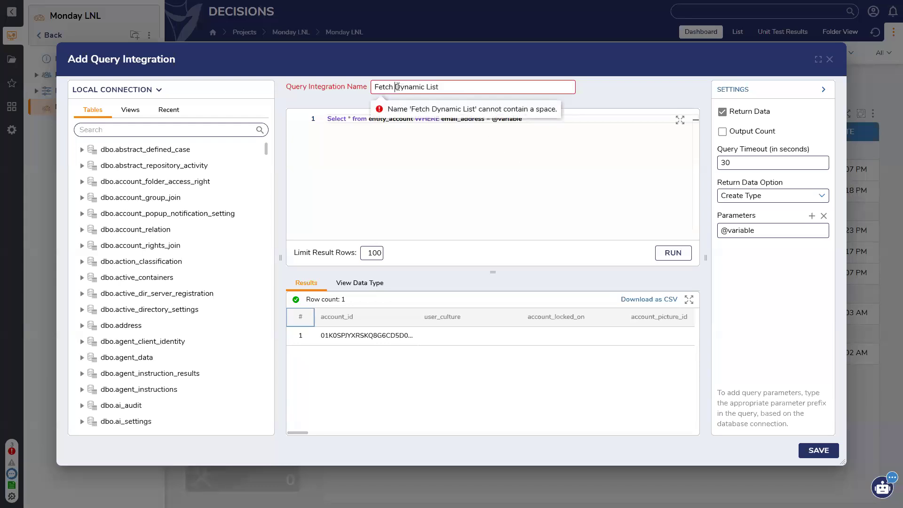
key(BackSpace)
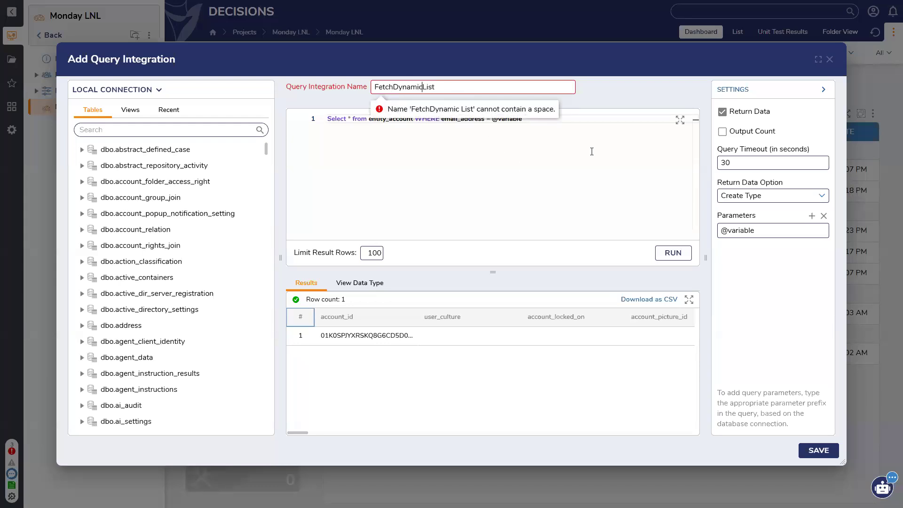
key(Delete)
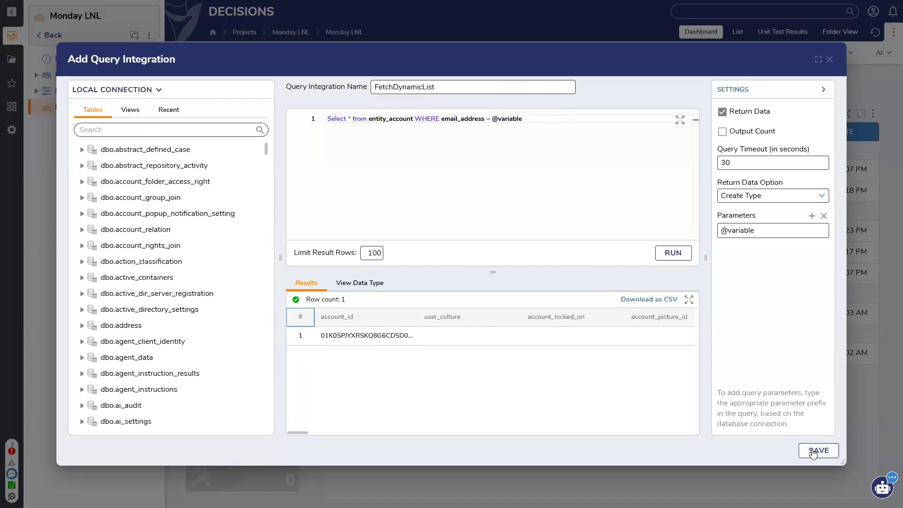
click(813, 451)
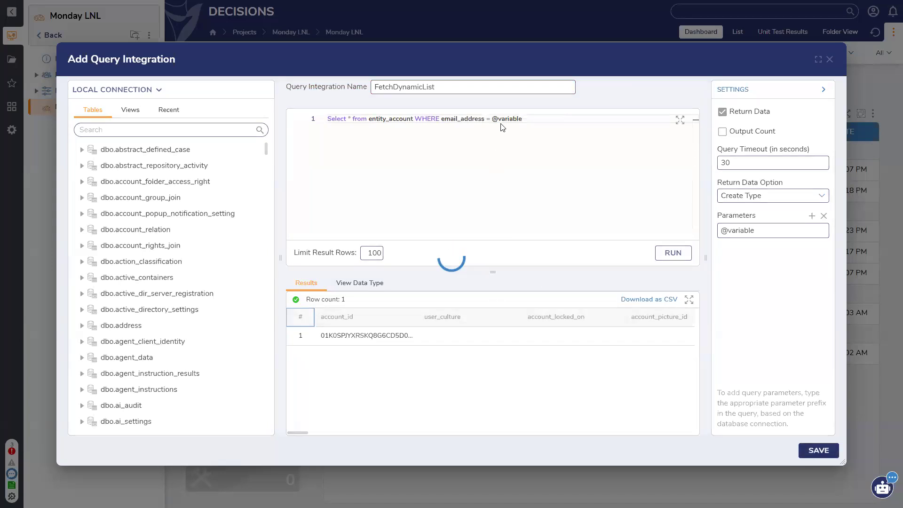
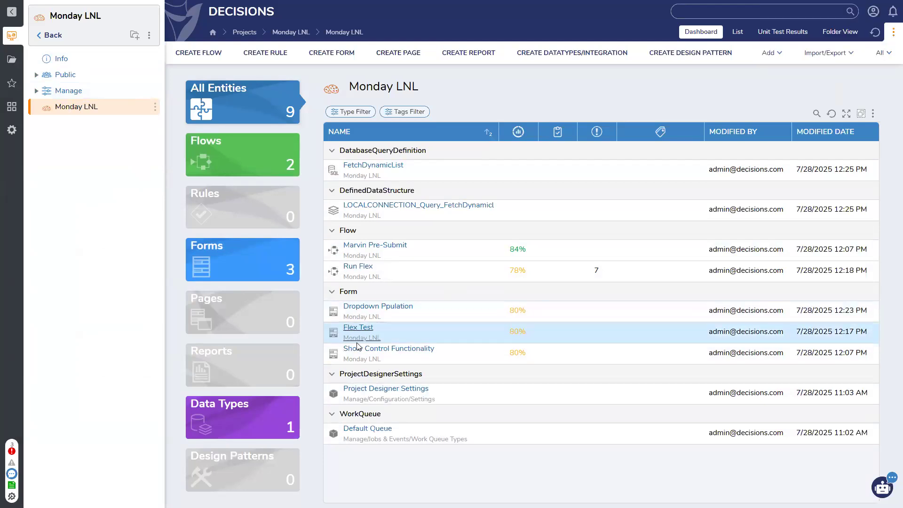
Step: Open the Dropdown Ppulation form's Dropdown Ppulation_Rule Flow for editing from its Active Form Flows
click(366, 308)
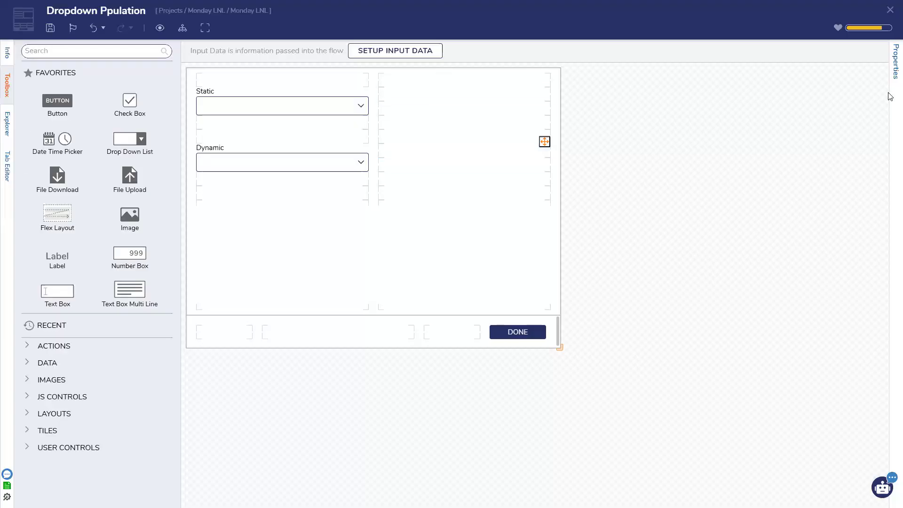
click(895, 61)
click(859, 195)
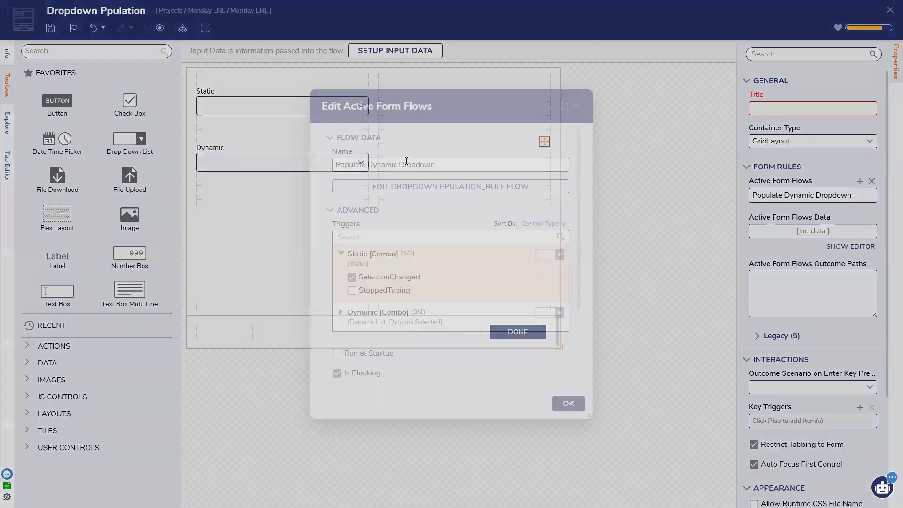
click(424, 190)
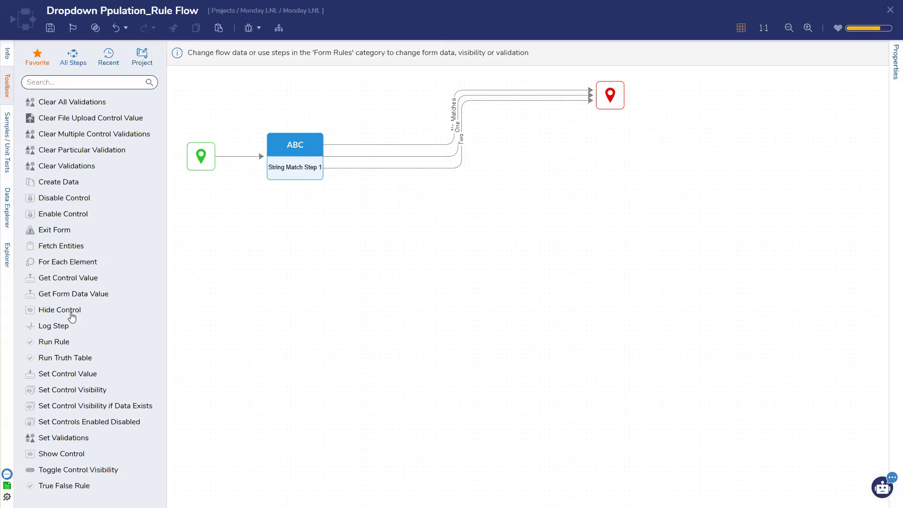
Step: In All Steps, expand Integration > Database > Local Connection to reveal Run query FetchDynamicList
click(72, 59)
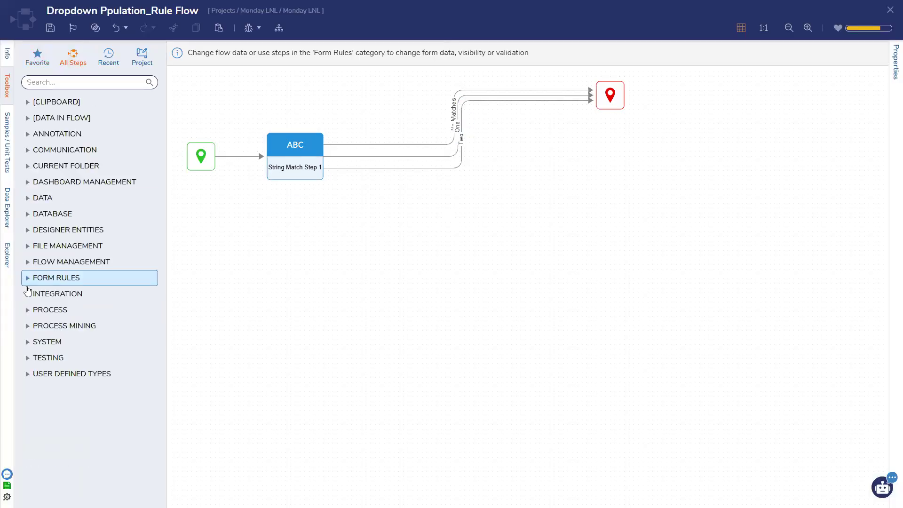
click(27, 294)
scroll(27, 294, down, 2)
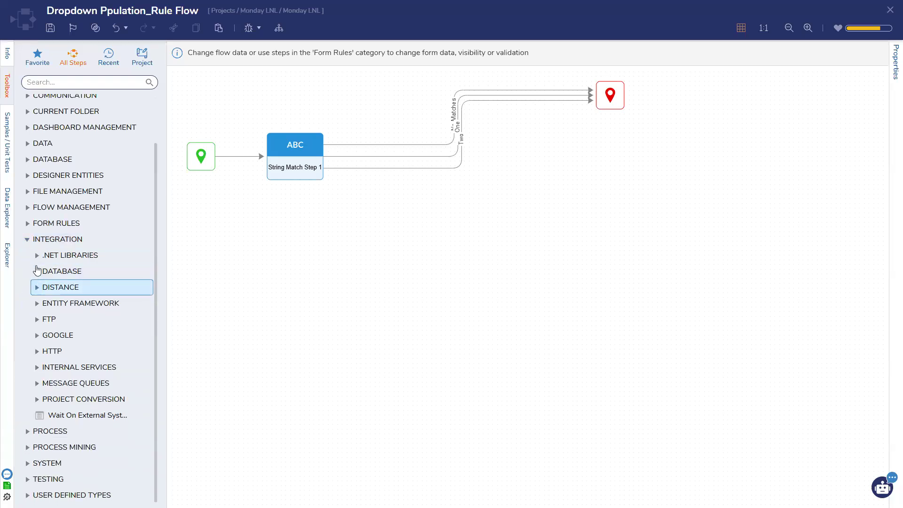
click(36, 271)
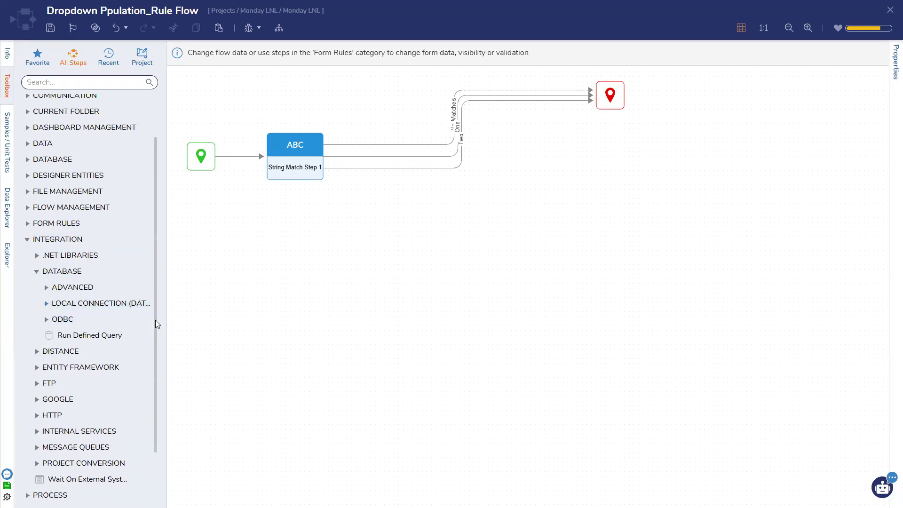
drag(165, 322, 214, 322)
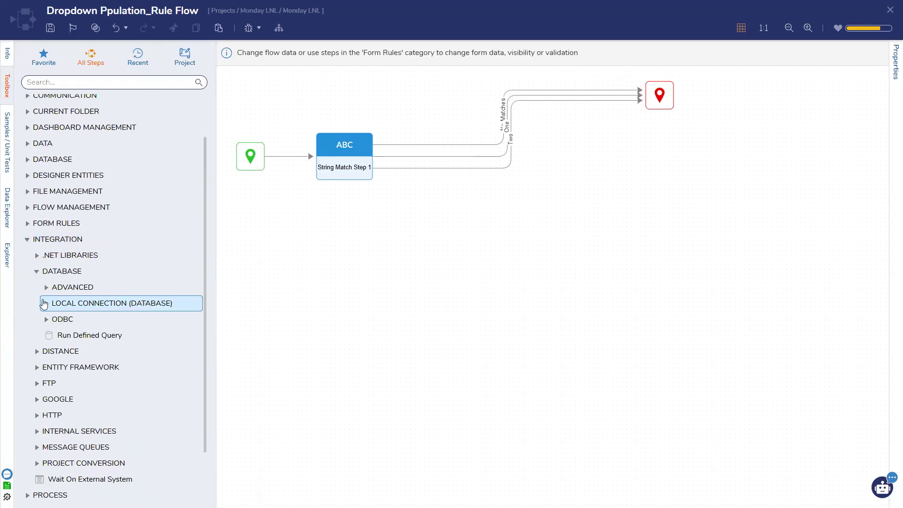
click(45, 303)
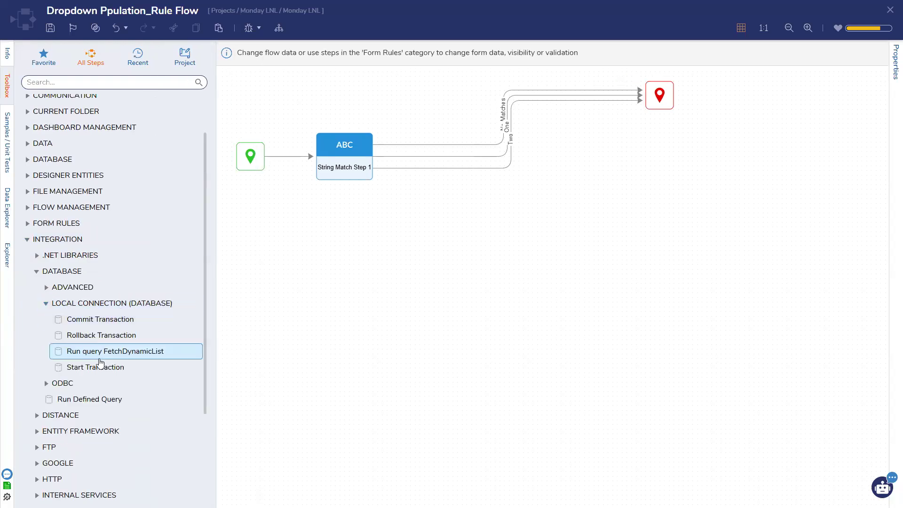
Step: Add Run query FetchDynamicList on the Two path, returning its results as Data Rows
drag(107, 359, 440, 175)
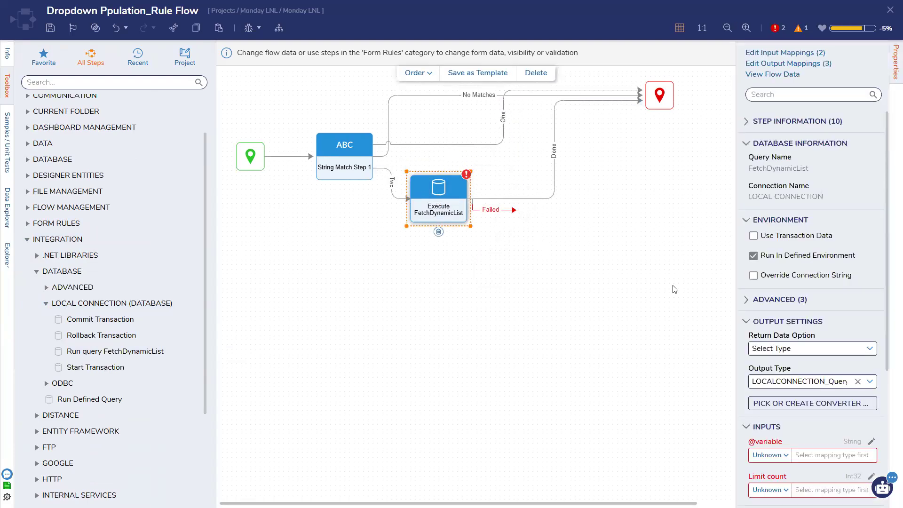
scroll(847, 363, down, 2)
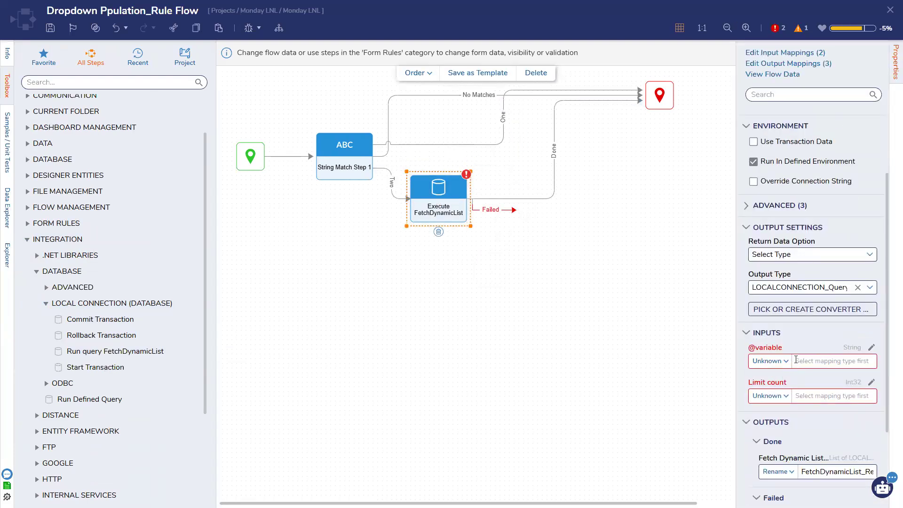
click(788, 363)
click(871, 256)
click(872, 259)
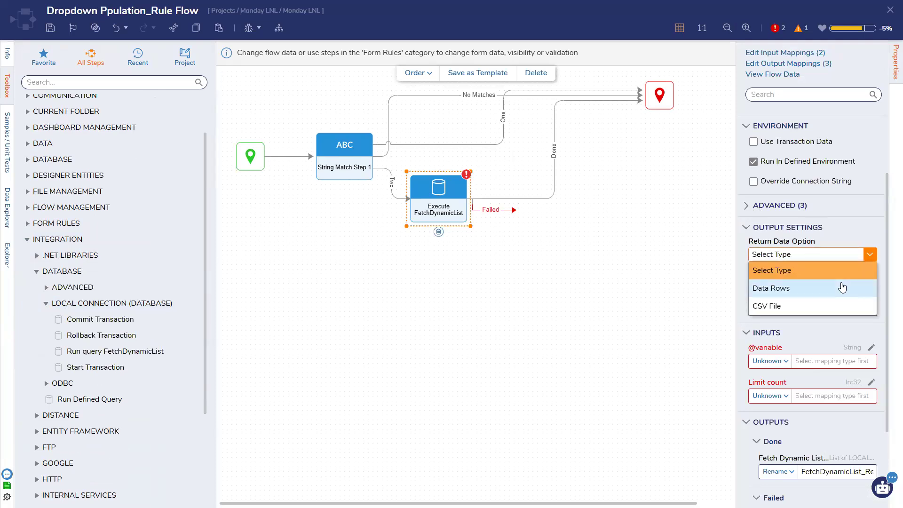
click(873, 225)
click(774, 230)
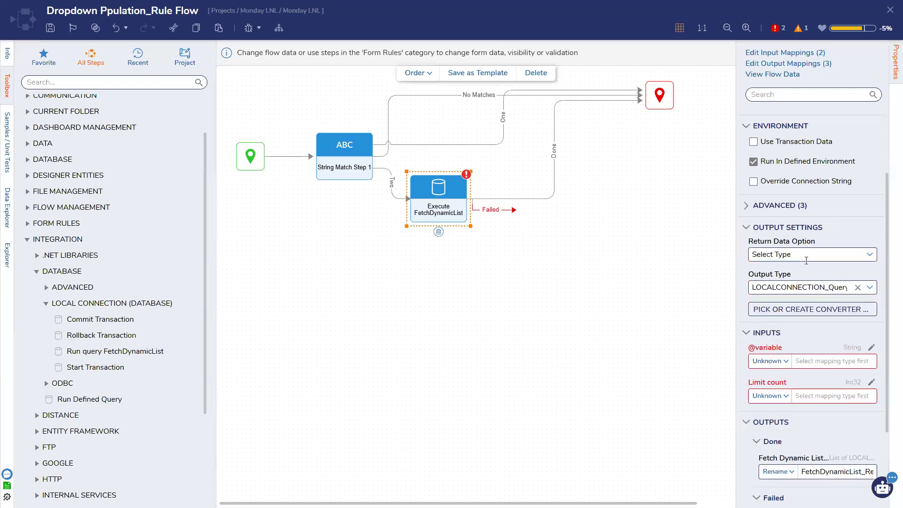
click(869, 254)
click(816, 286)
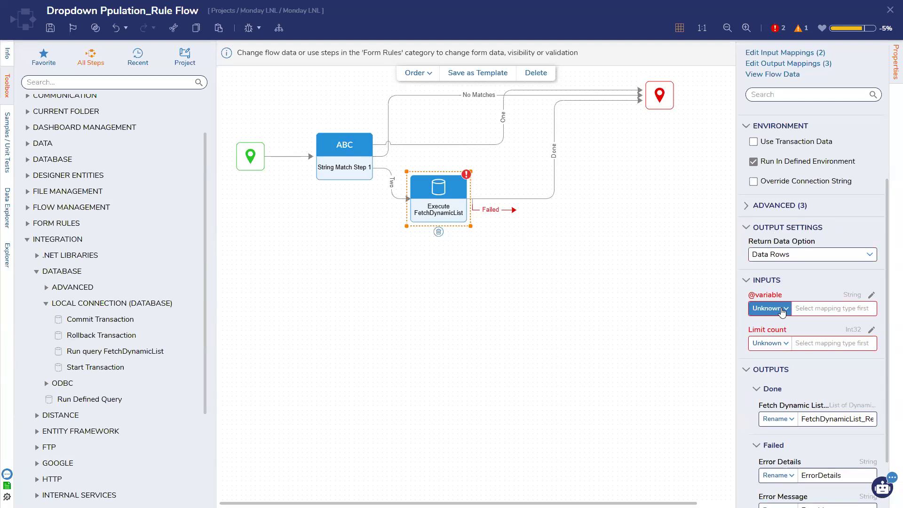
Step: Save the rule flow, collapse Integration and switch the toolbox to Favorites
click(51, 28)
click(570, 301)
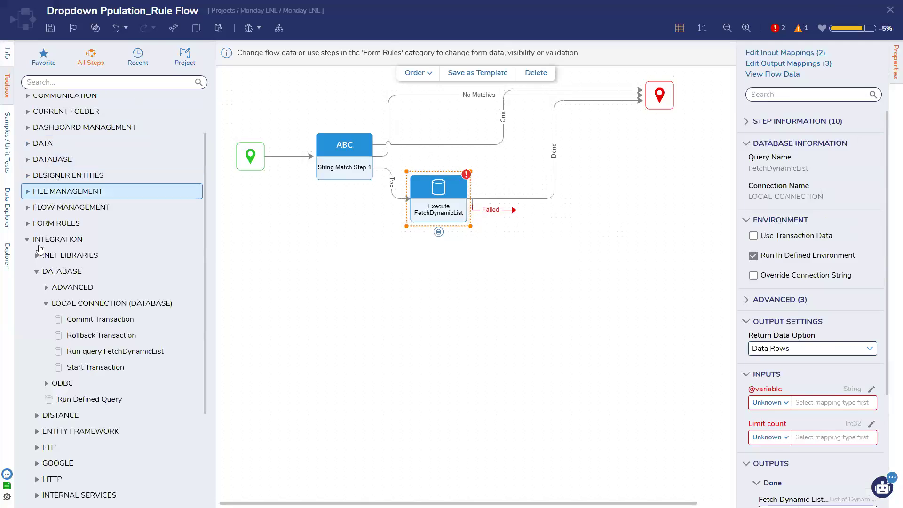
click(59, 239)
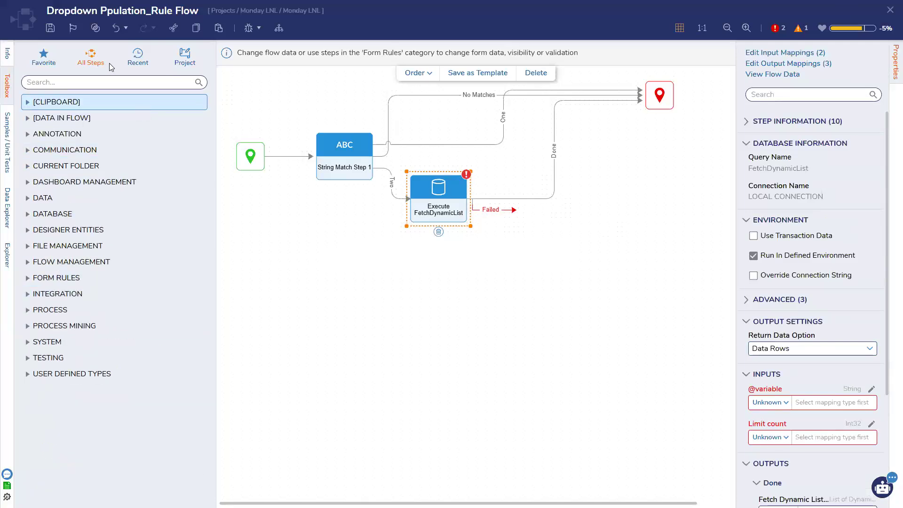
click(51, 52)
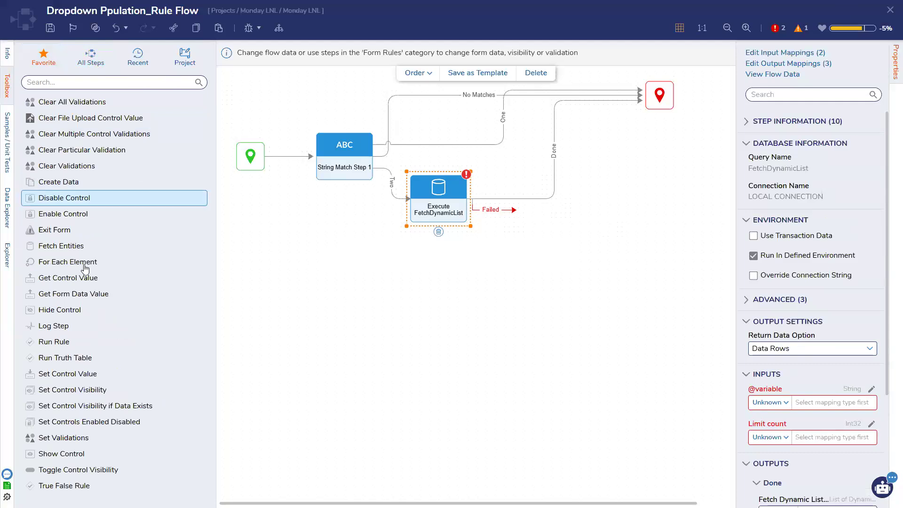
Step: Add a Set Control Value step on the Done path targeting the Dynamic dropdown (FormData.DynamicCombo)
drag(77, 375, 550, 188)
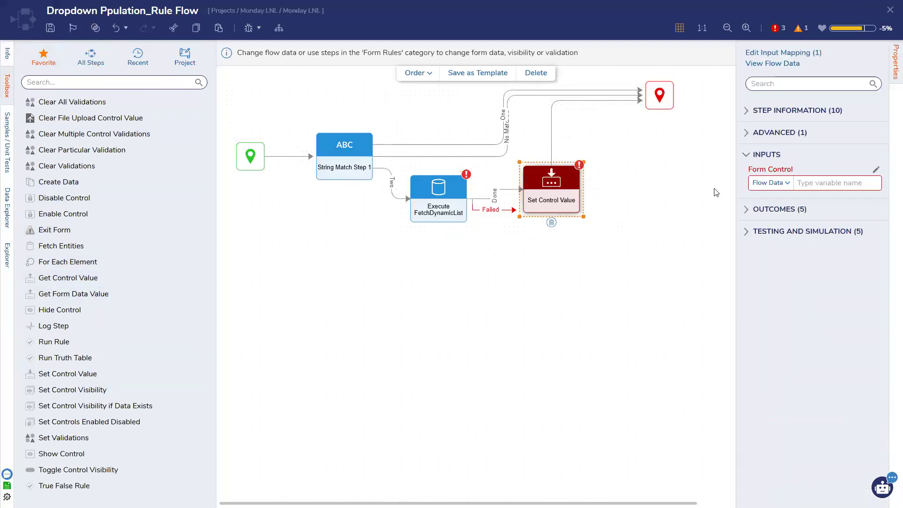
click(784, 183)
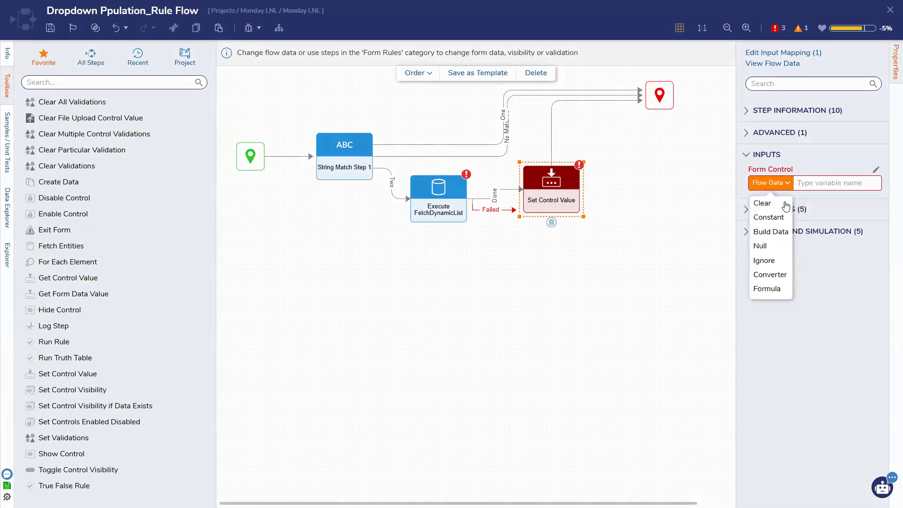
click(876, 169)
click(316, 142)
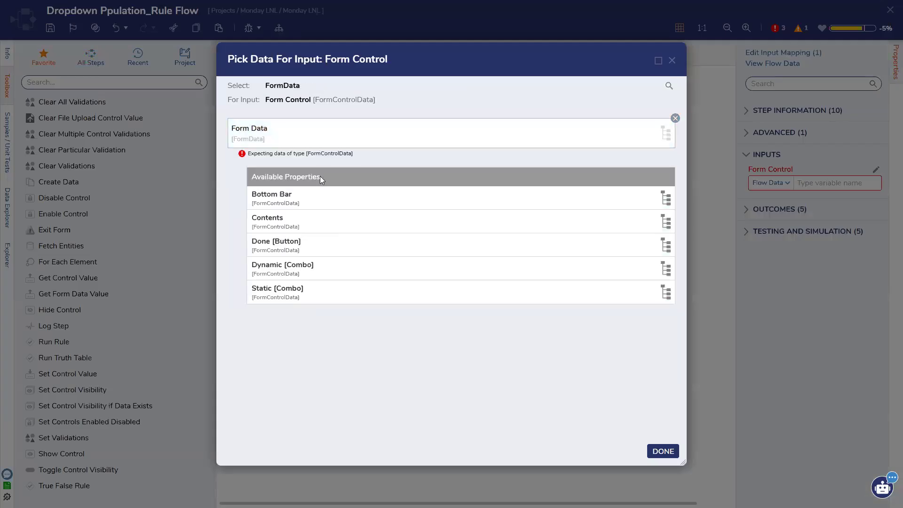
click(342, 276)
click(663, 451)
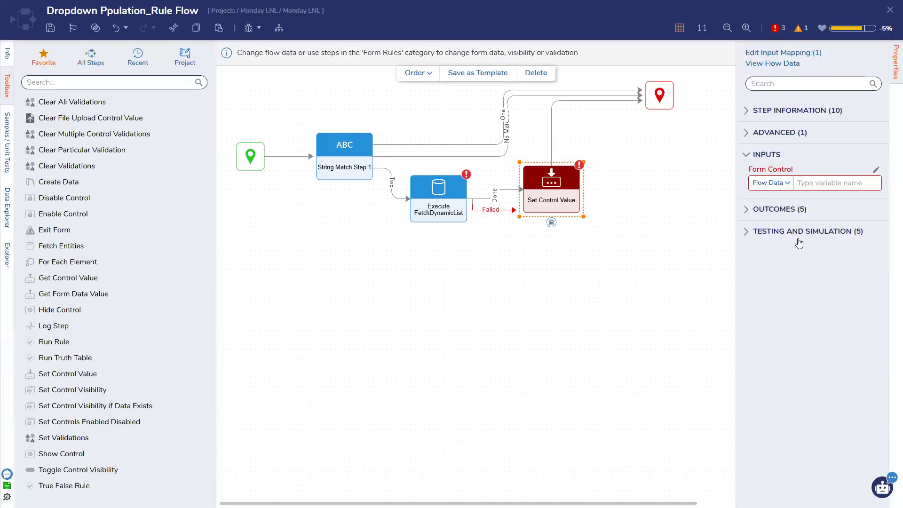
Step: Set Dynamic Selected to Ignore and Dynamic List to FetchDynamicList_Result
click(786, 218)
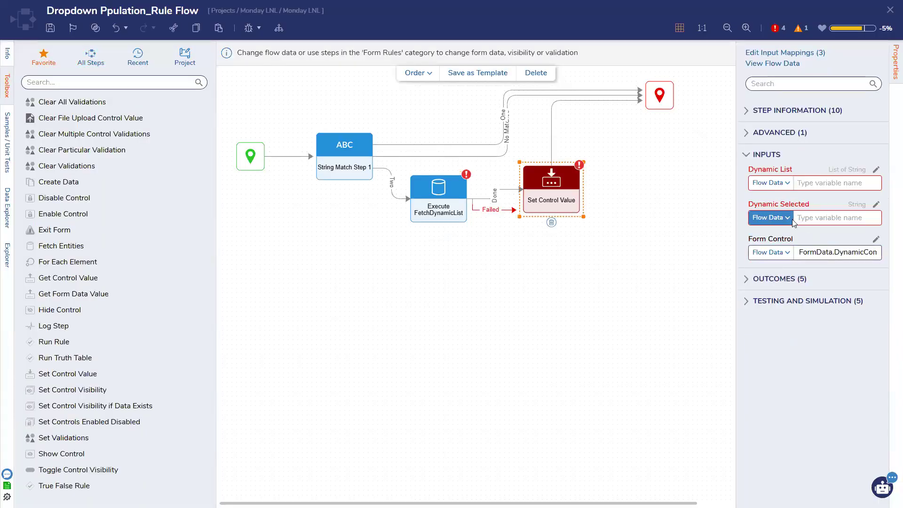
click(792, 219)
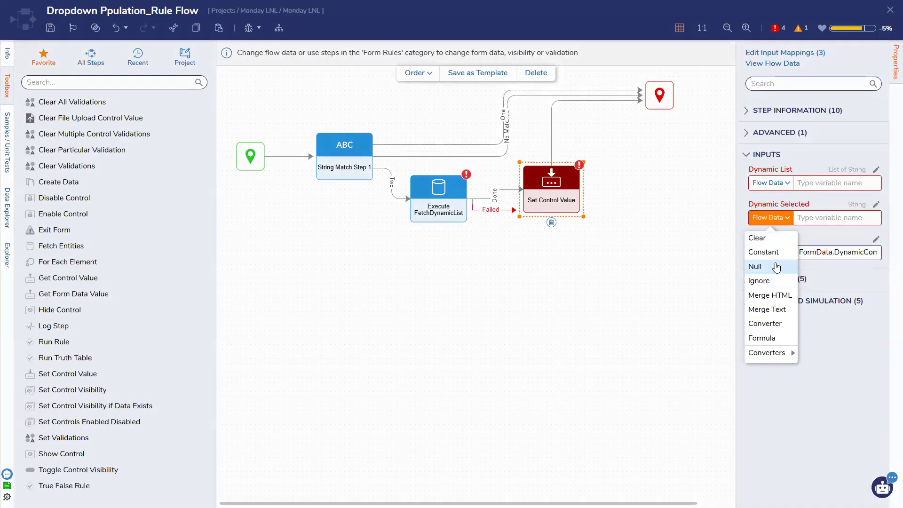
click(762, 281)
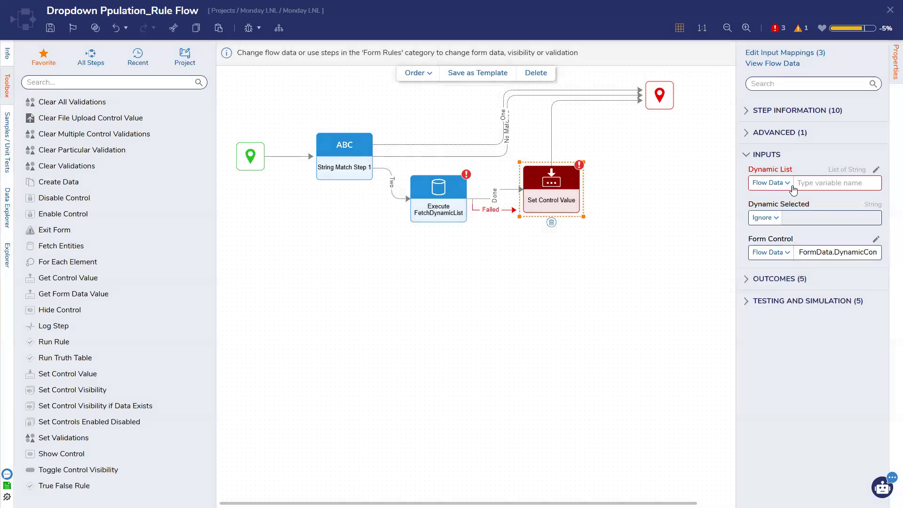
click(876, 171)
click(376, 288)
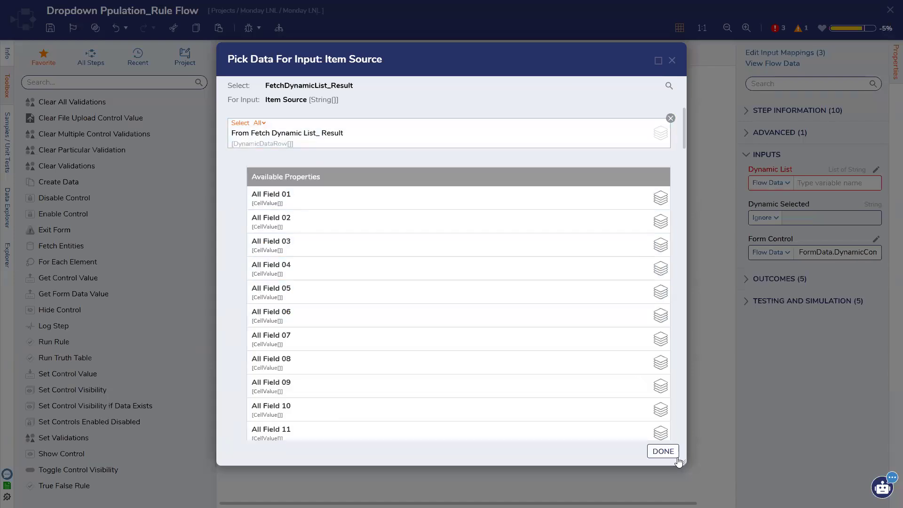
click(663, 451)
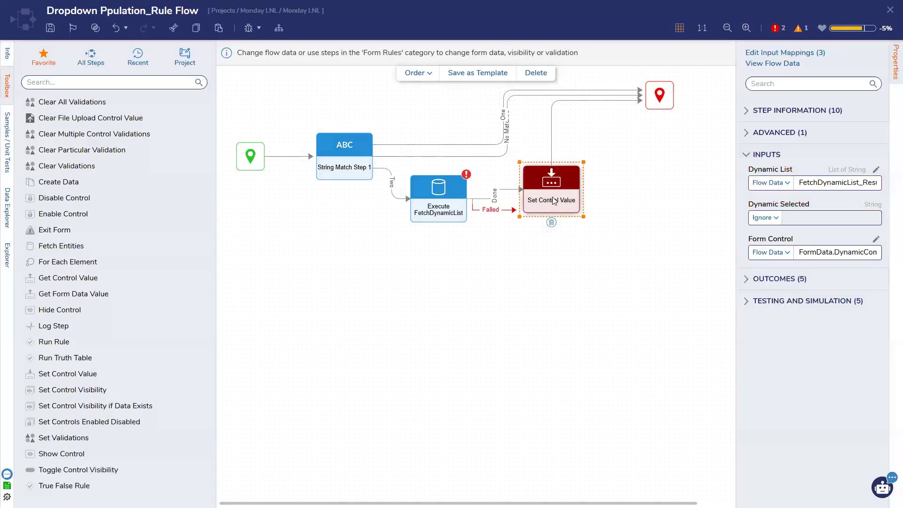
Step: Review the query and Set Control Value steps, then close the rule flow designer
drag(553, 200, 563, 209)
click(425, 191)
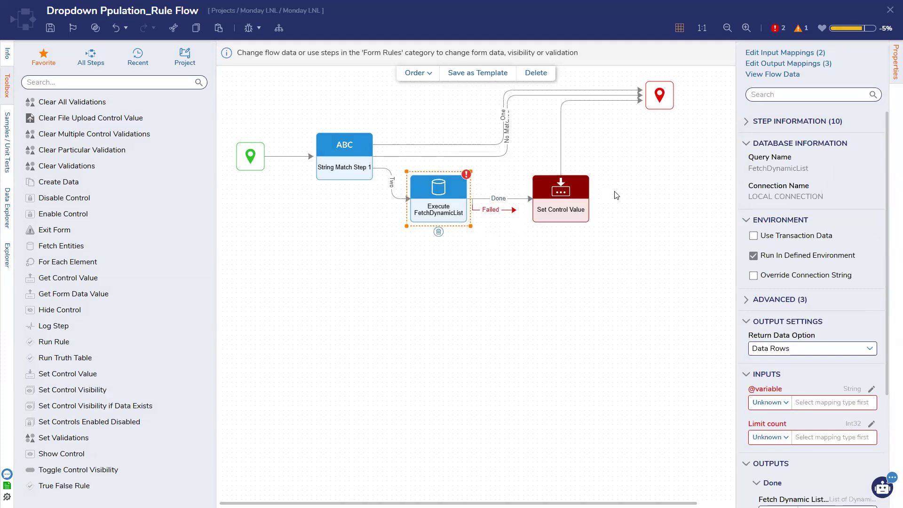
click(534, 195)
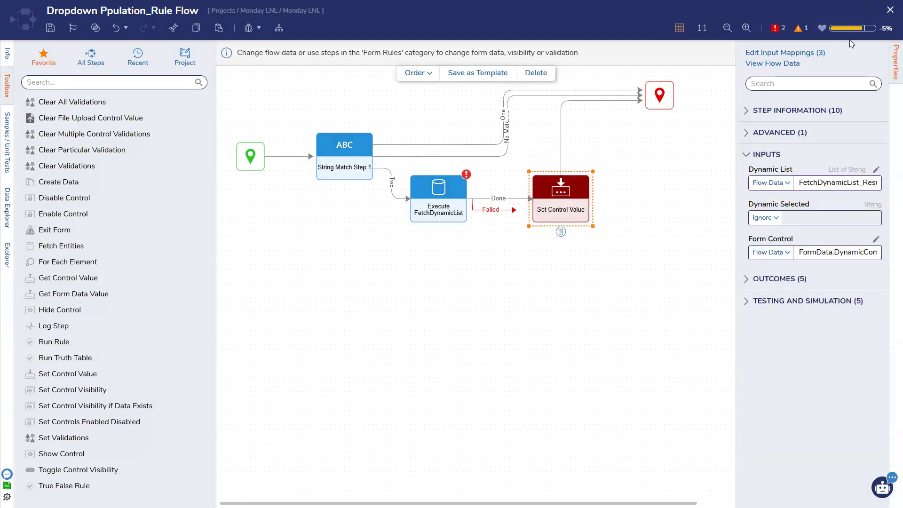
click(890, 10)
Step: Save the flow, return to the form, and reopen the Dropdown Ppulation_Rule Flow
click(569, 306)
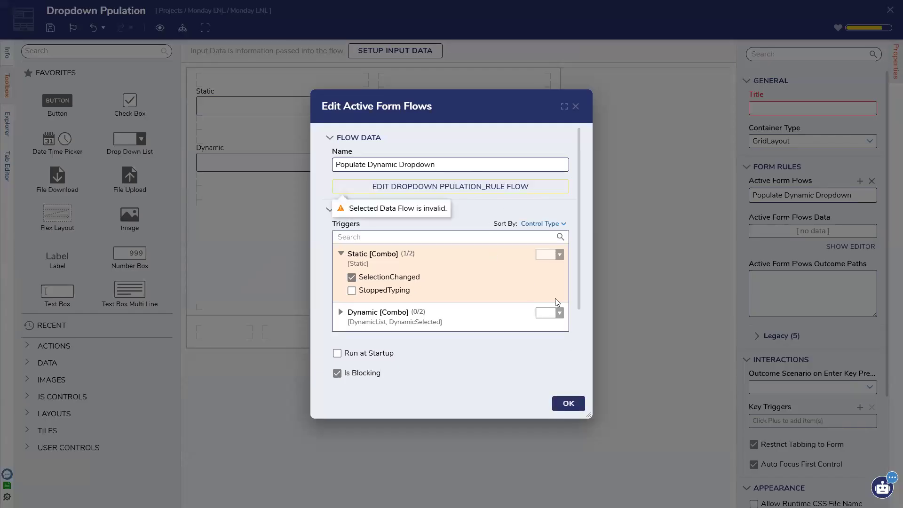
click(560, 403)
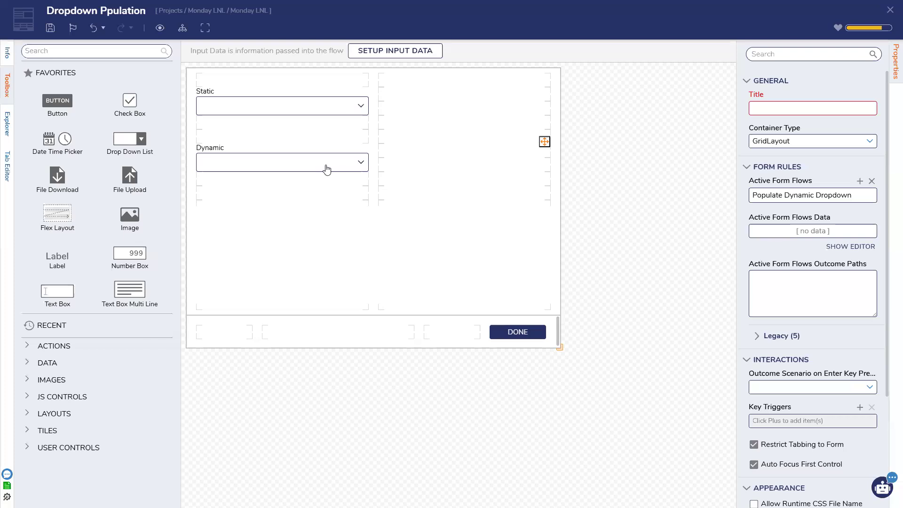
click(327, 169)
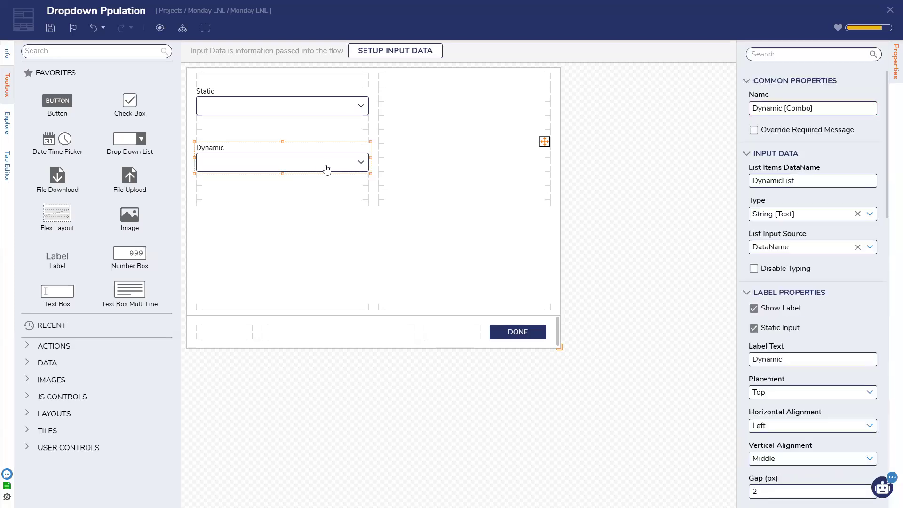
click(675, 175)
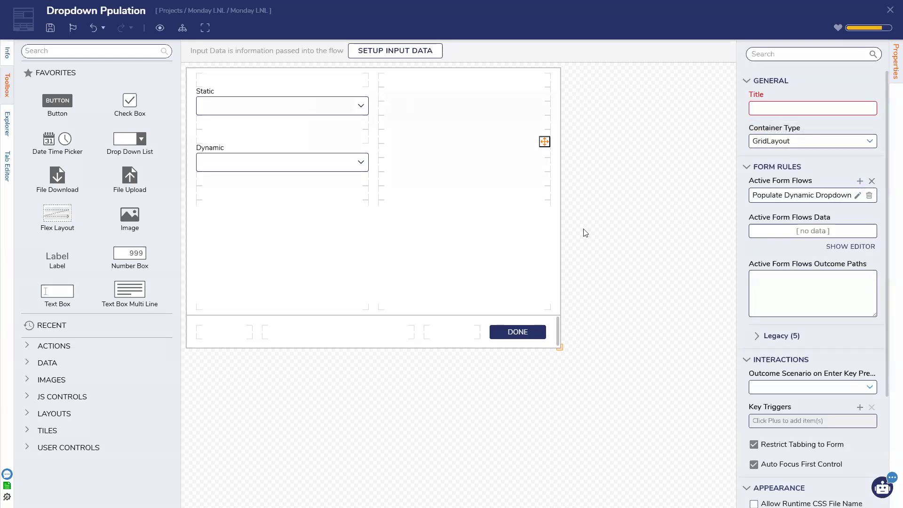
click(865, 196)
click(425, 187)
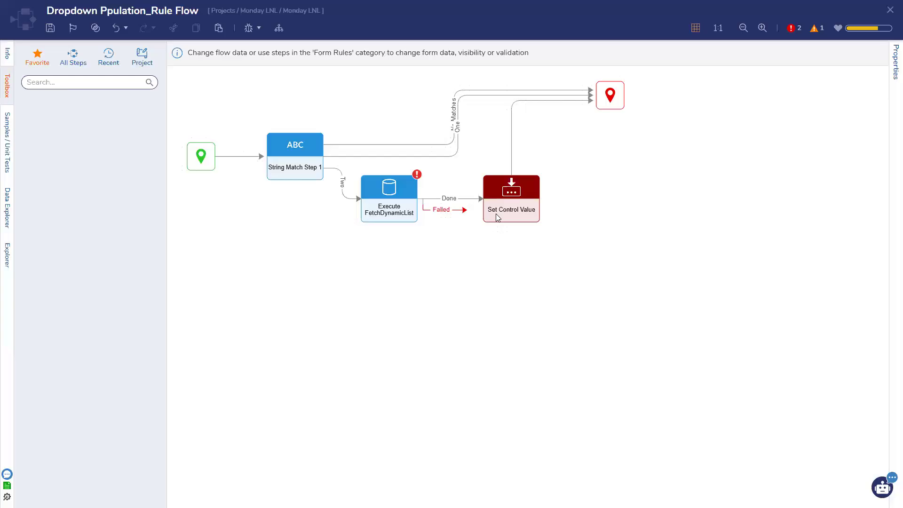
Step: Delete the Execute FetchDynamicList step and make Dynamic List a constant A, B, C
click(406, 213)
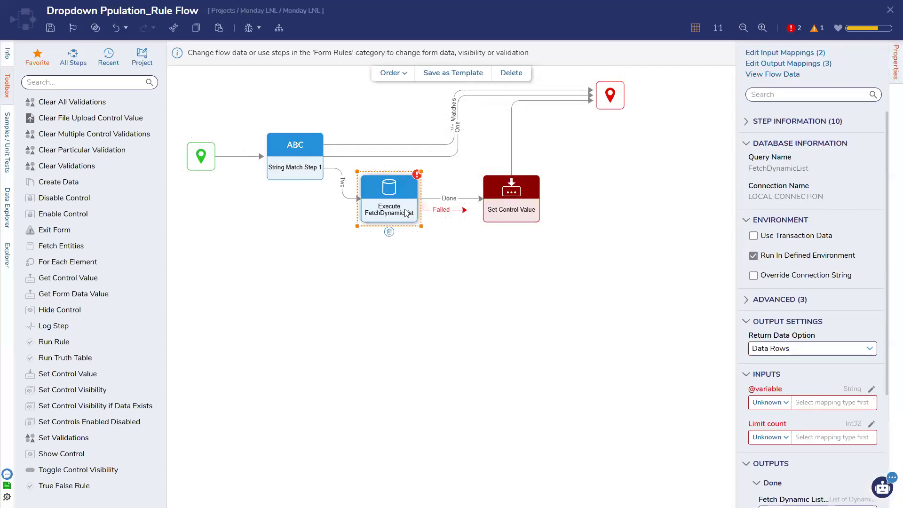
key(Delete)
click(497, 198)
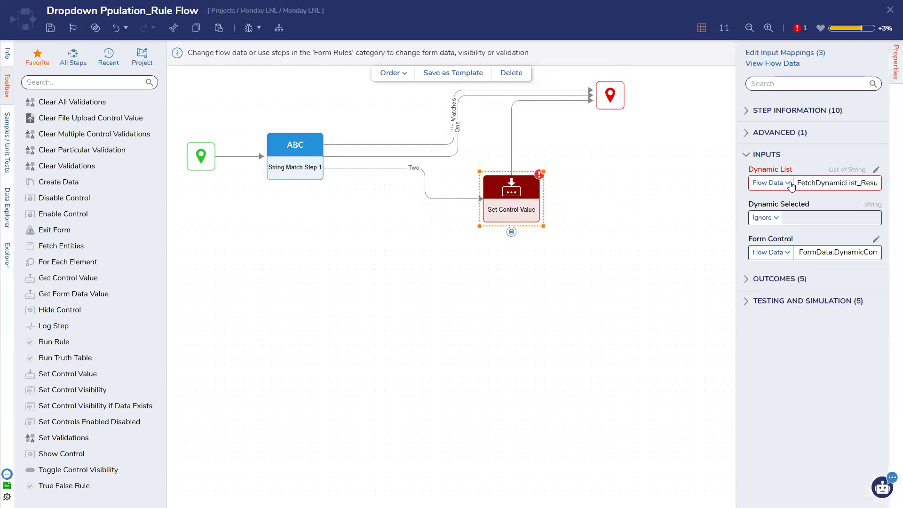
click(769, 183)
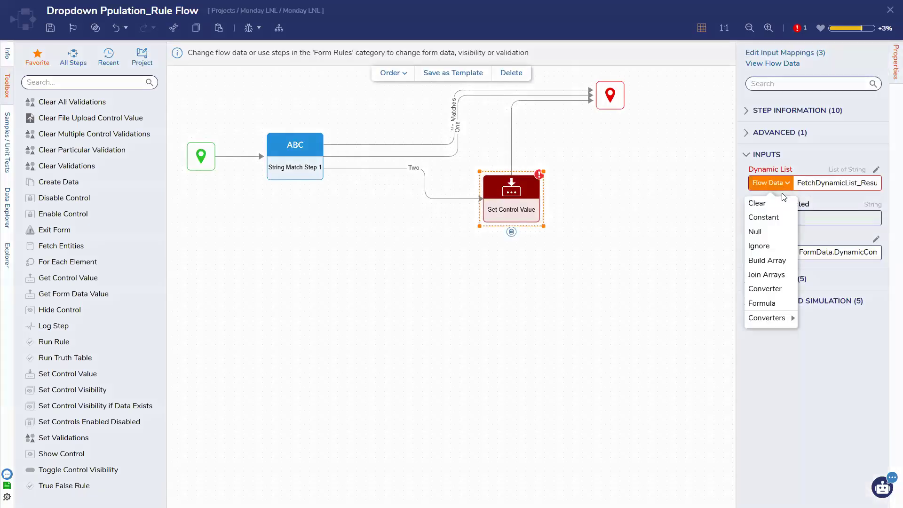
click(778, 219)
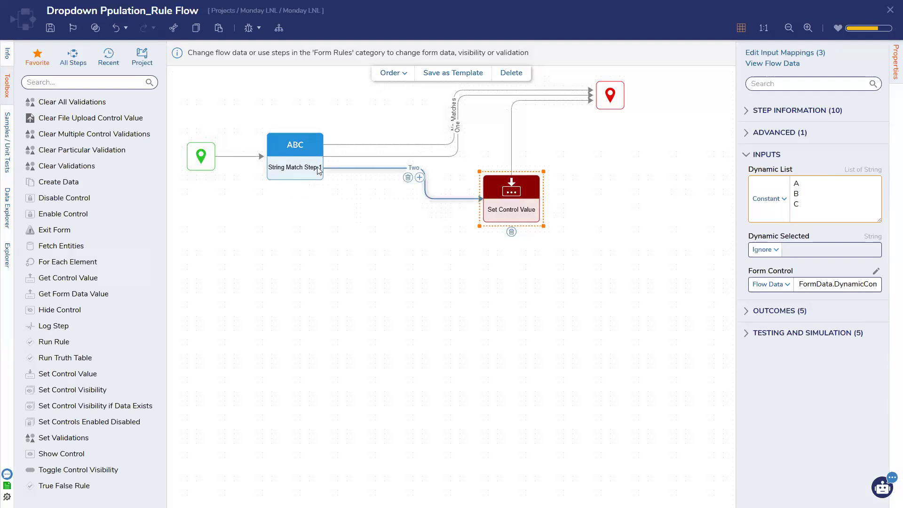
Step: Duplicate Set Control Value, route the One outcome to the copy, and connect its Done to End
double_click(511, 208)
click(197, 29)
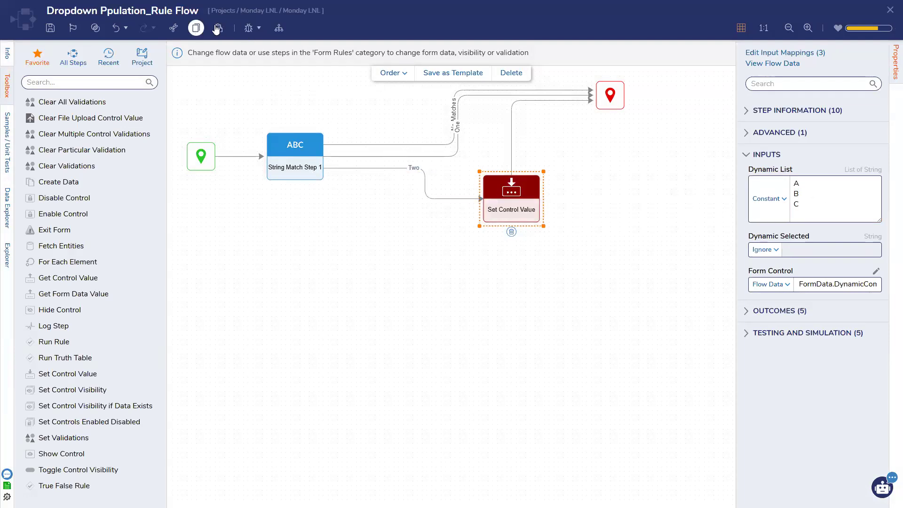
click(218, 28)
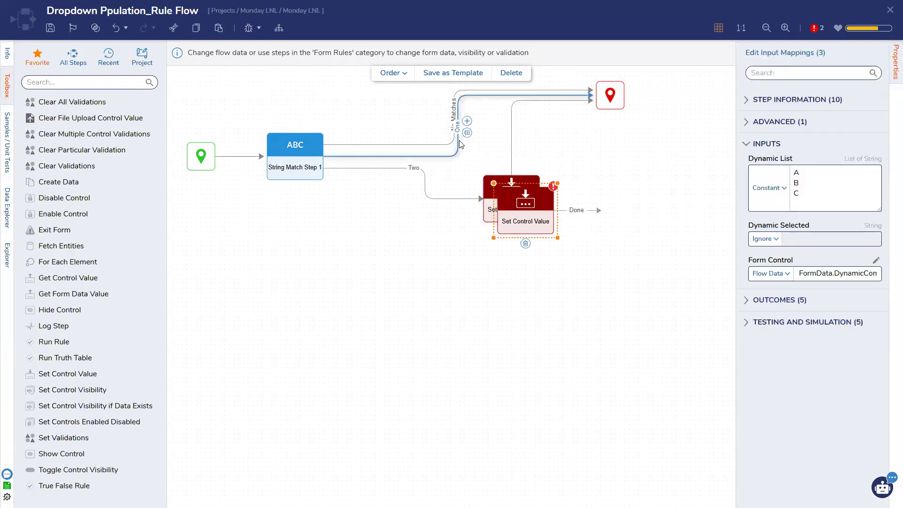
click(467, 133)
drag(365, 156, 515, 212)
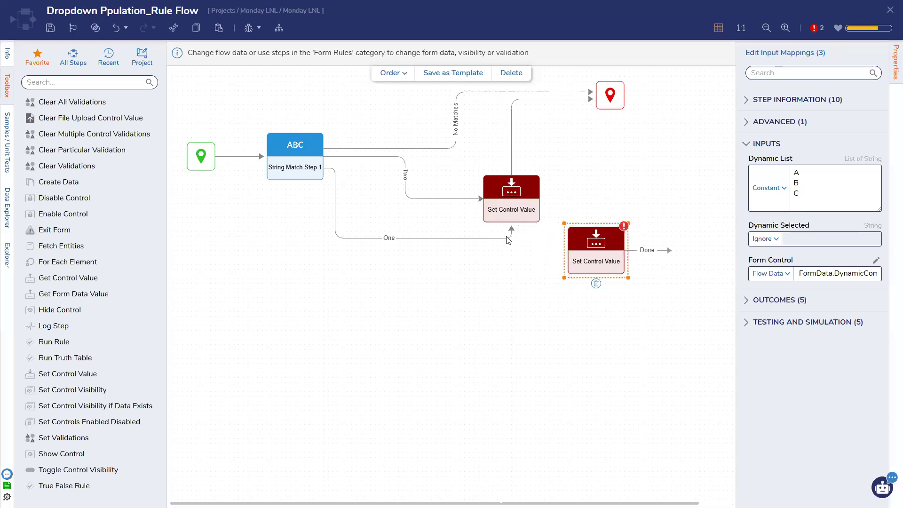
click(386, 247)
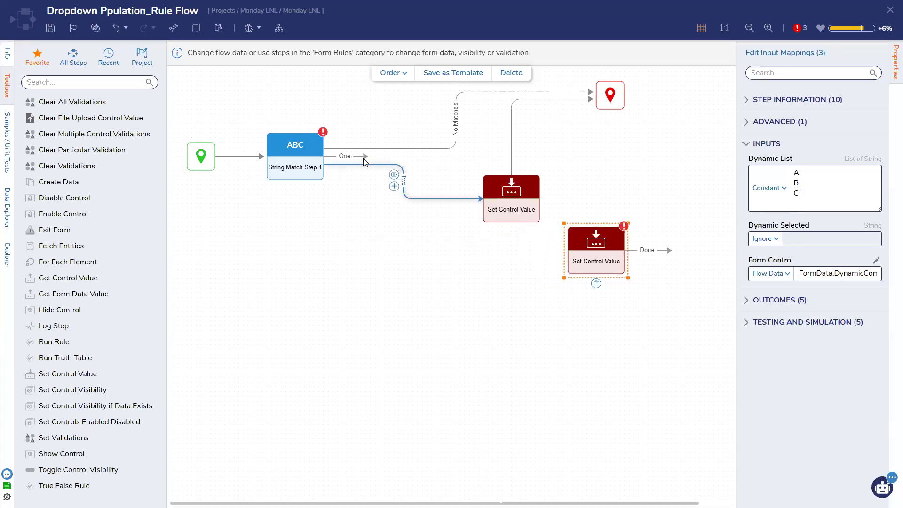
drag(365, 156, 595, 254)
drag(655, 259, 610, 103)
Step: Change the copy's Dynamic List values to 1, 2, 3 and save the rule flow
drag(810, 209, 779, 174)
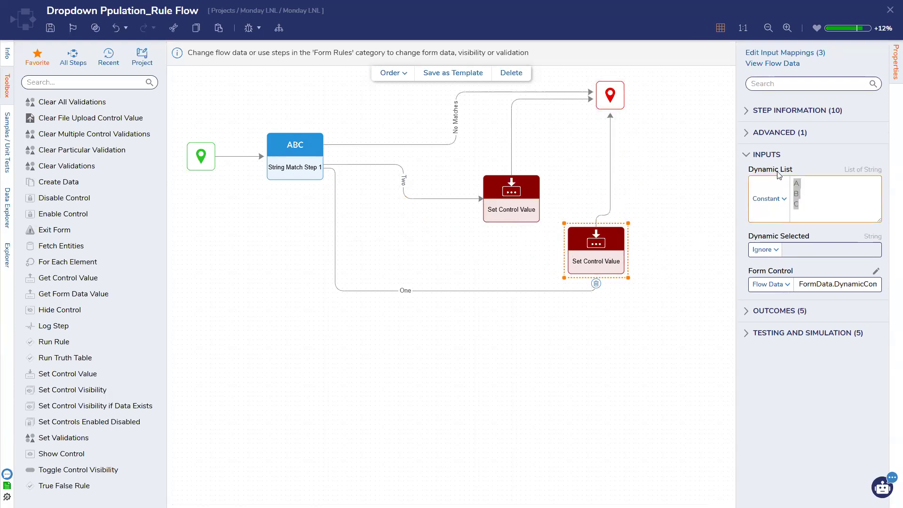
text(1)
key(Return)
text(2)
key(Return)
text(3)
click(662, 251)
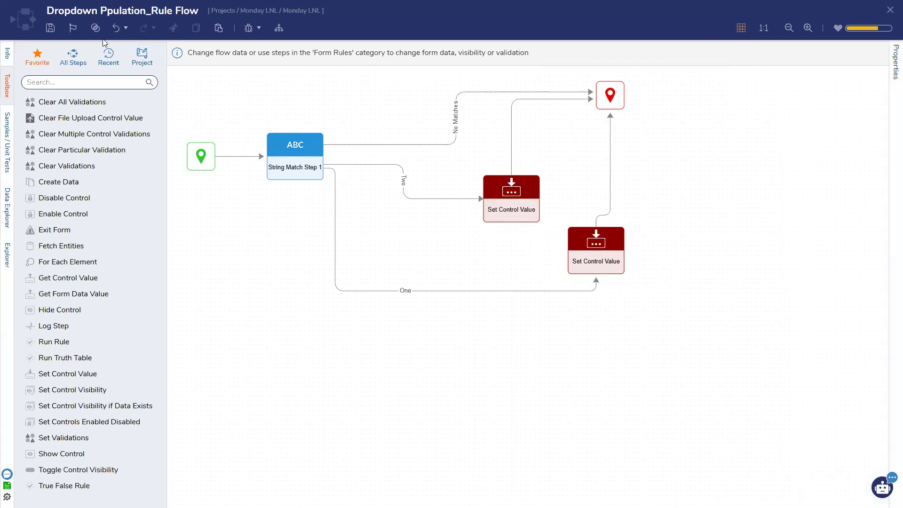
click(50, 28)
click(585, 306)
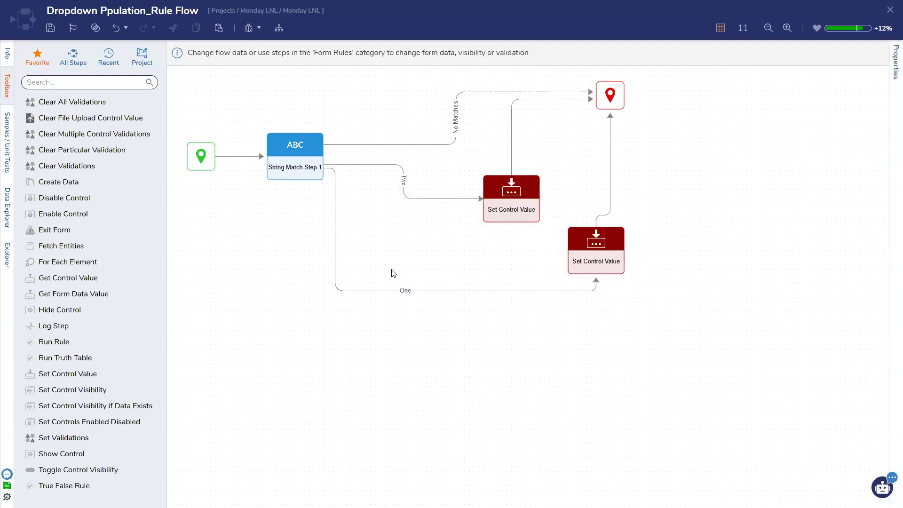
Step: Confirm the active form flow settings, save the Dropdown Ppulation form, and close it
click(890, 10)
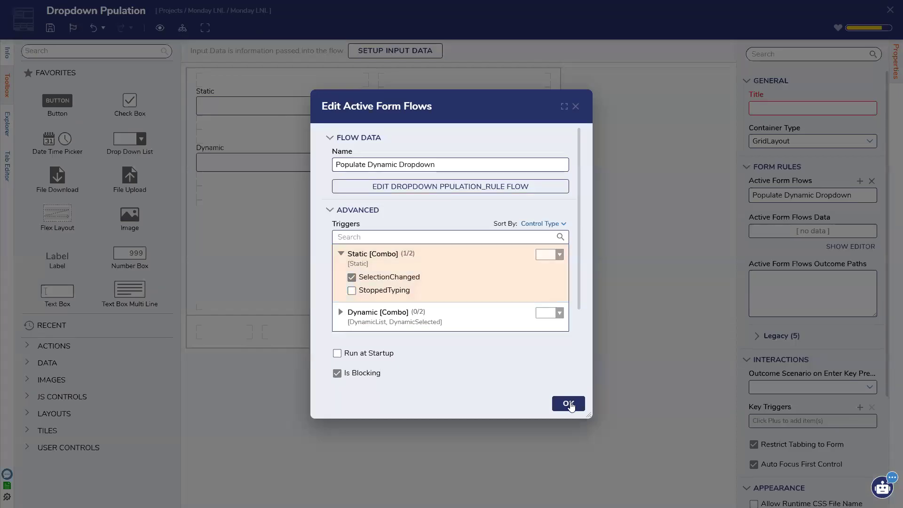
click(569, 403)
click(52, 28)
click(572, 301)
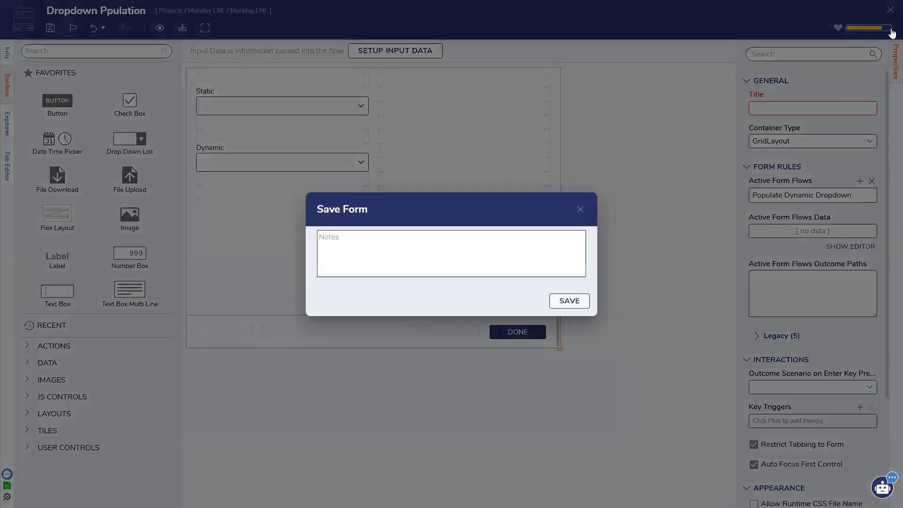
click(890, 11)
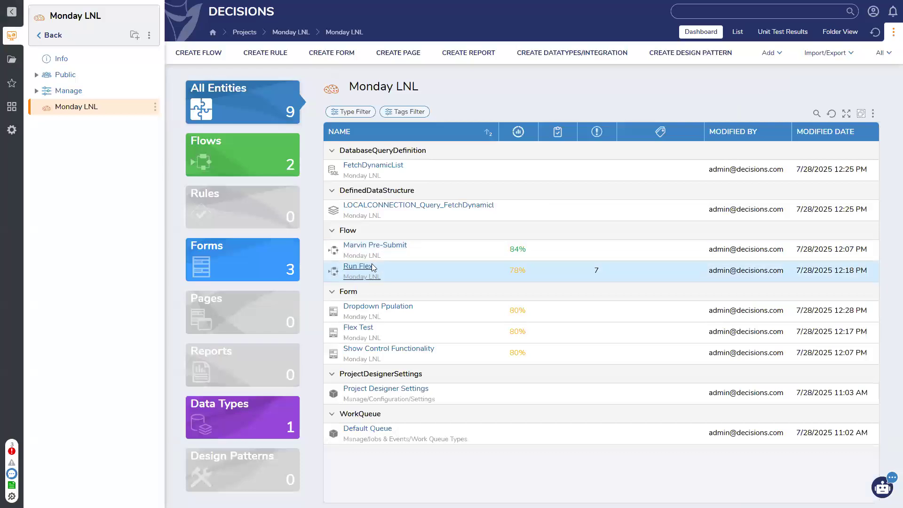
Step: Create a Run Dropdown flow showing the Dropdown Ppulation form before End, then open the debugger
click(202, 53)
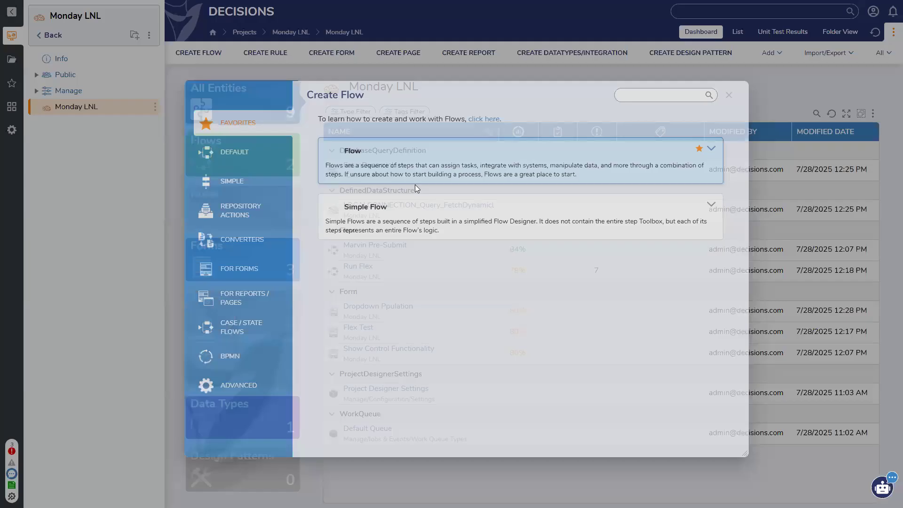
text(Run D)
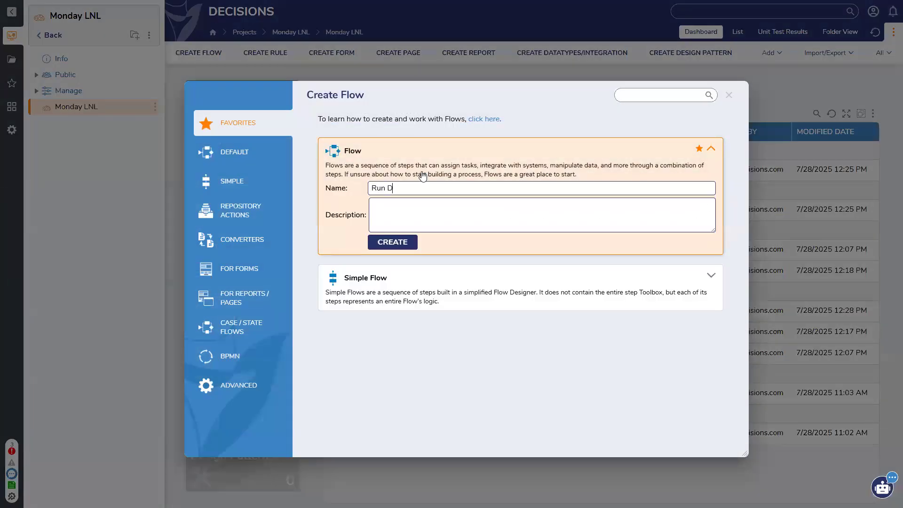
text(ropdown)
click(394, 245)
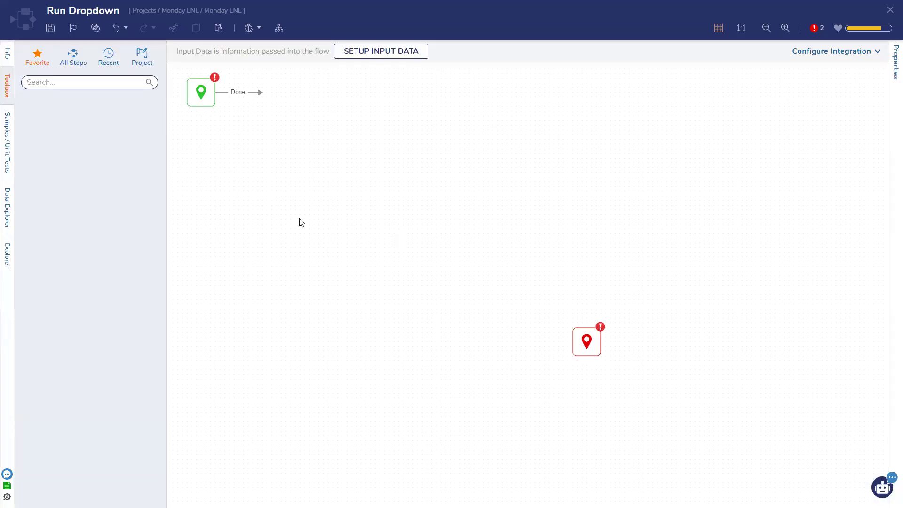
drag(69, 278, 346, 128)
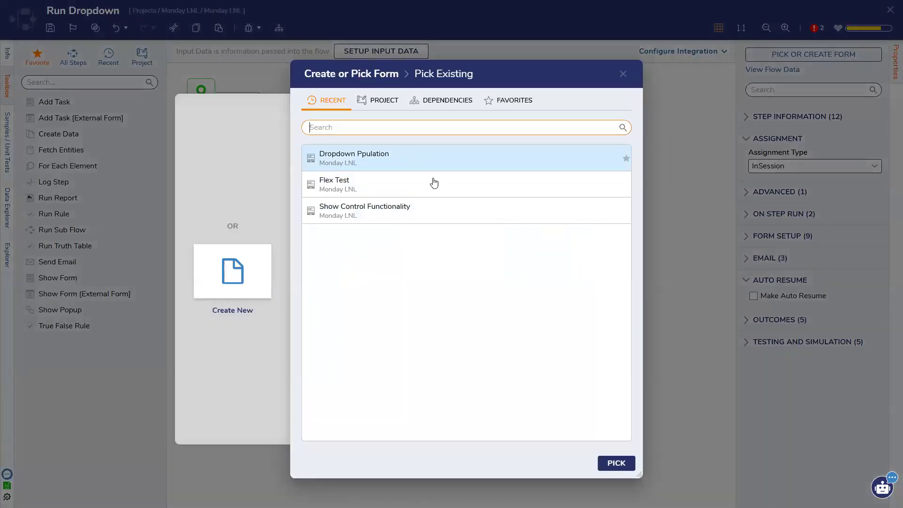
click(430, 162)
click(614, 464)
drag(419, 130, 585, 341)
click(254, 29)
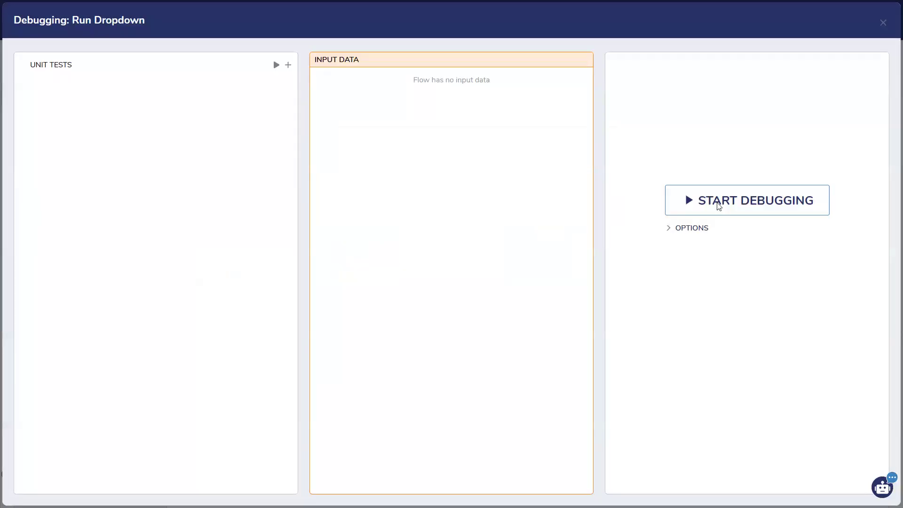
Step: Start debugging and try Static values One and Two, checking the Dynamic options each time
click(714, 209)
click(440, 173)
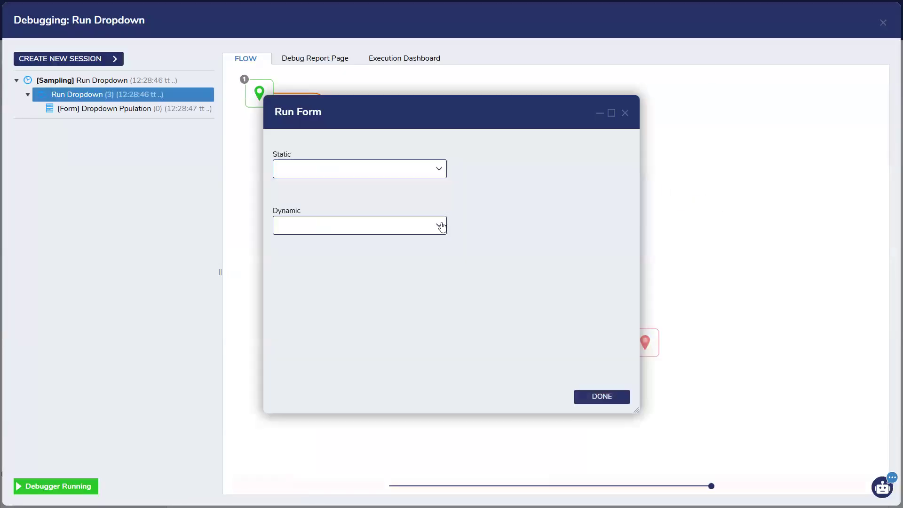
click(441, 226)
click(442, 174)
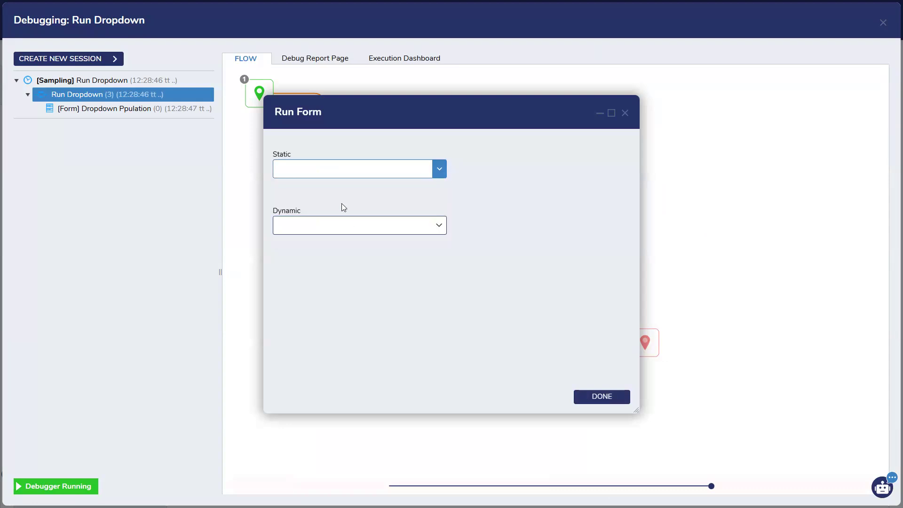
click(441, 172)
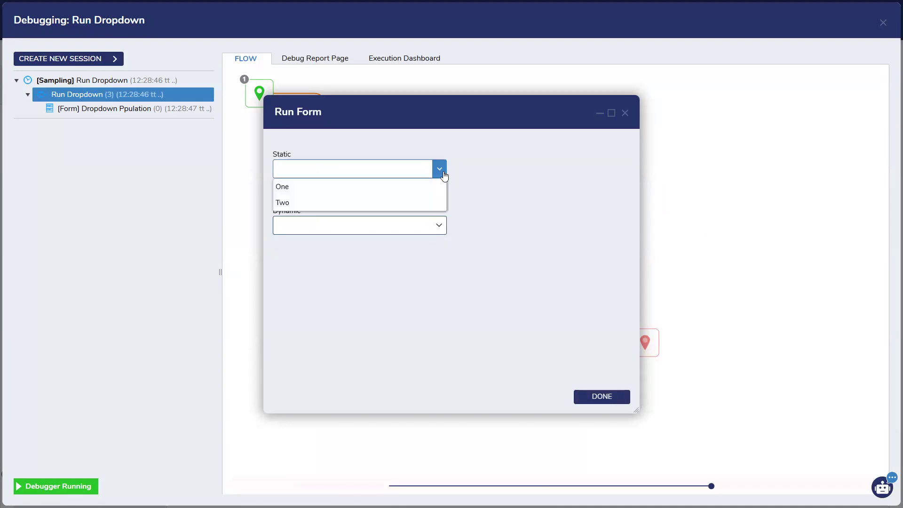
click(404, 192)
click(438, 223)
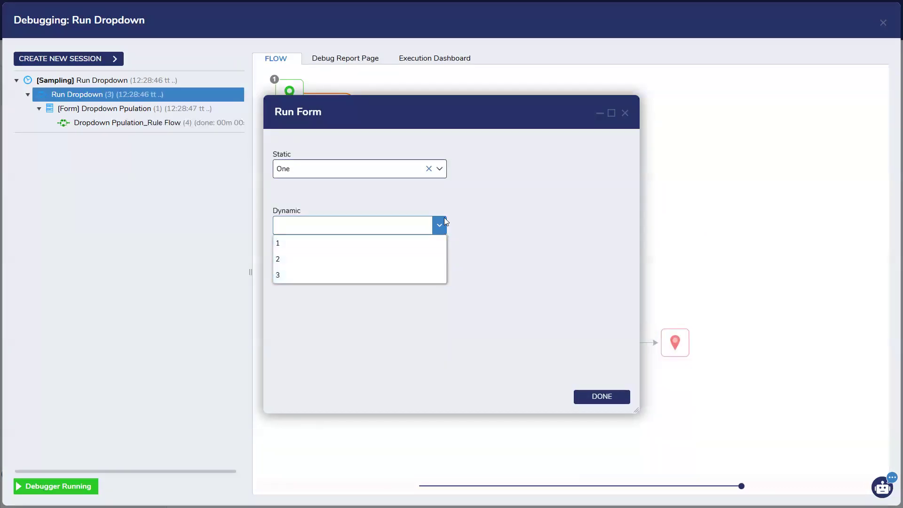
click(439, 169)
click(409, 198)
click(439, 225)
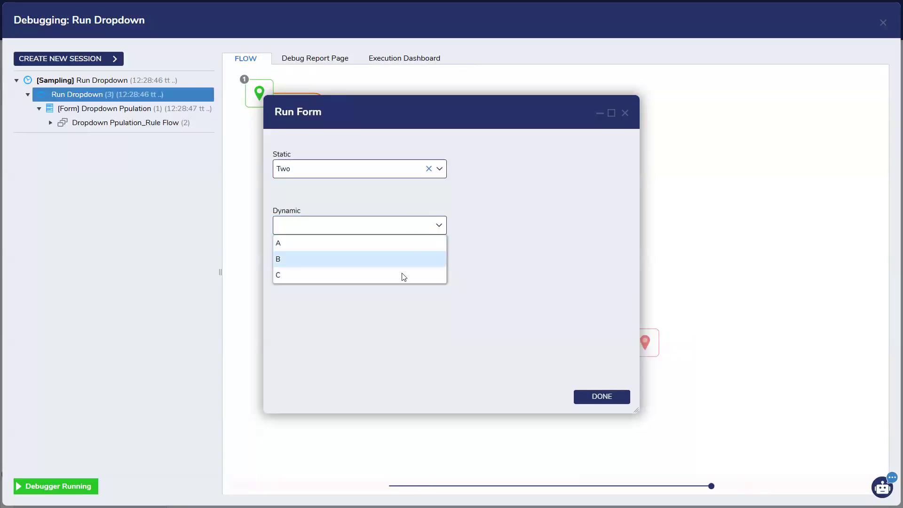
click(479, 241)
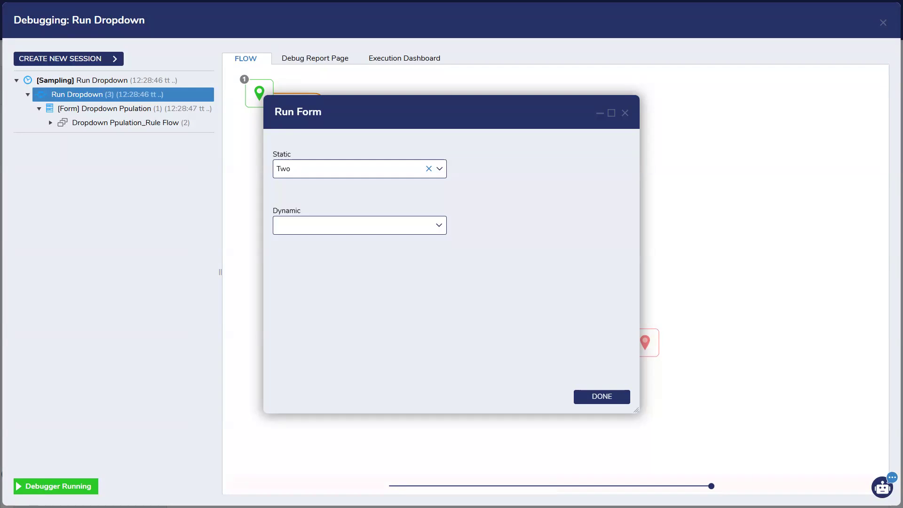
Step: Recheck the Dynamic options, then close the form preview and the debugging session
click(438, 225)
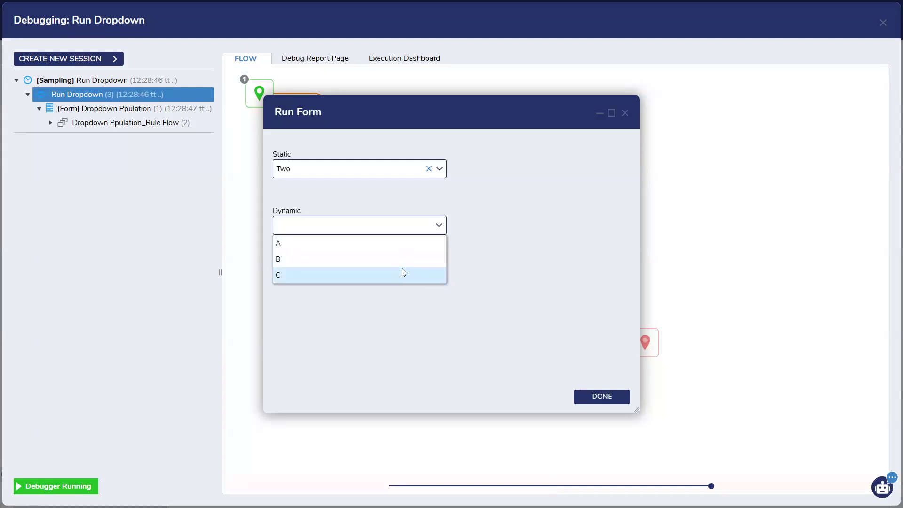
click(620, 177)
click(625, 113)
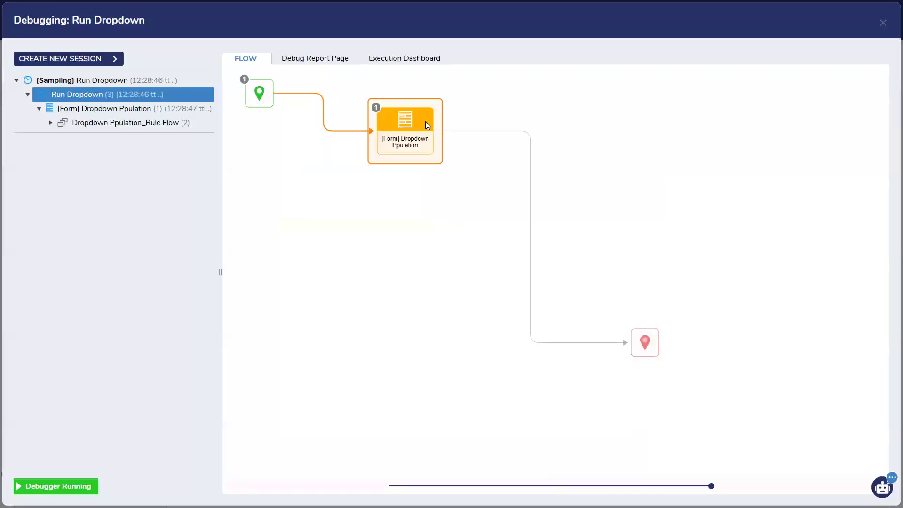
click(883, 23)
Step: Rerun Run Dropdown in the debugger, close it, and select the Dropdown Ppulation form step
click(252, 33)
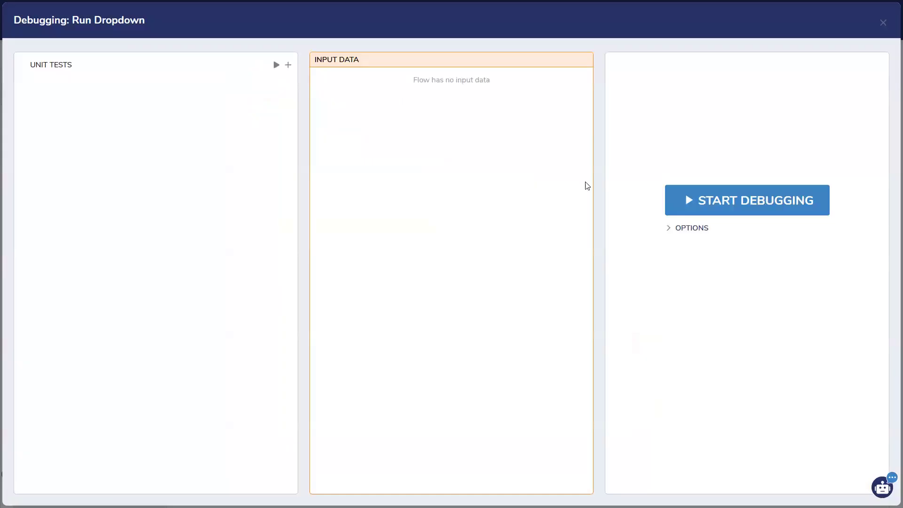
click(683, 200)
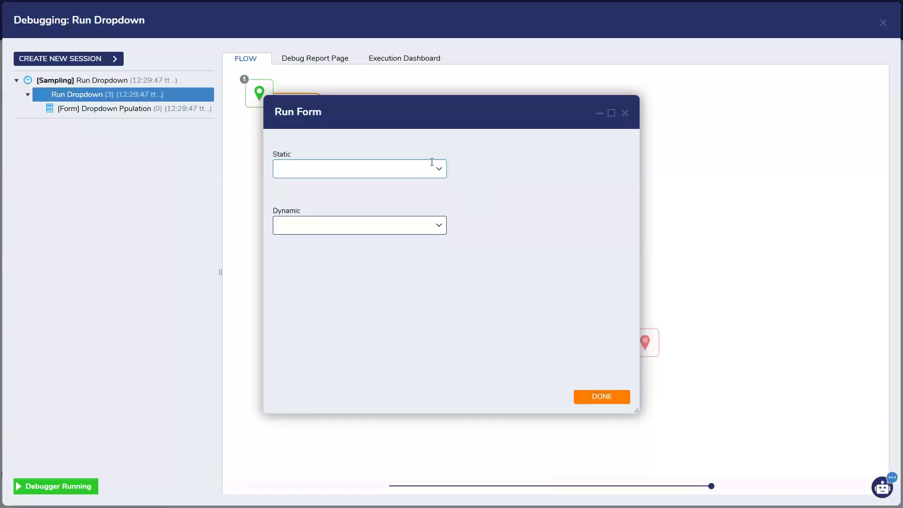
click(598, 113)
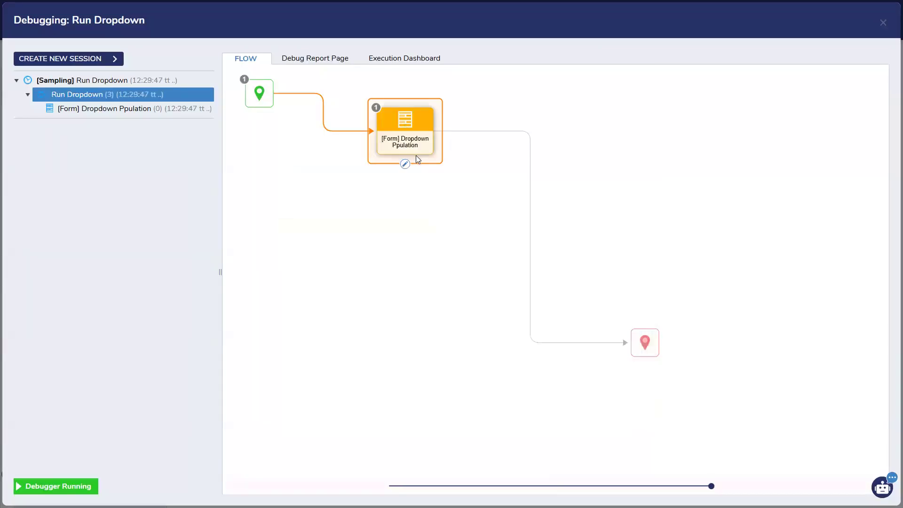
click(883, 22)
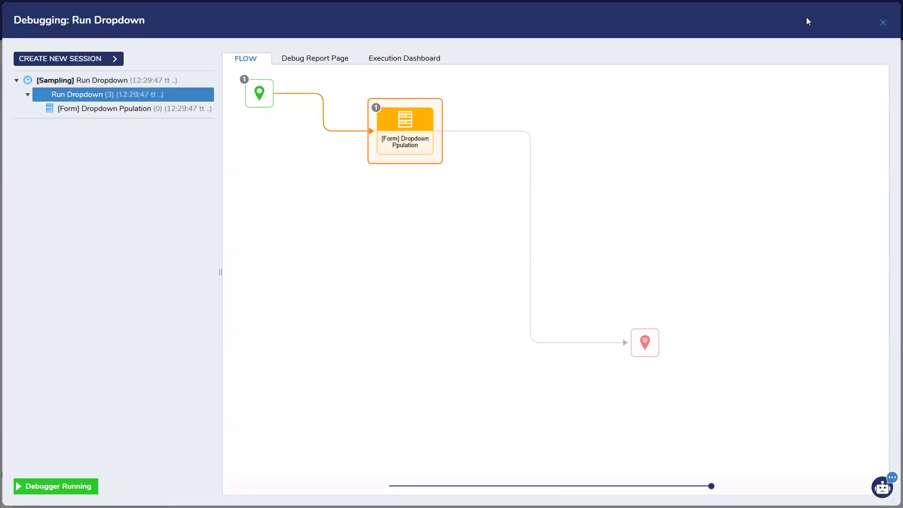
click(351, 121)
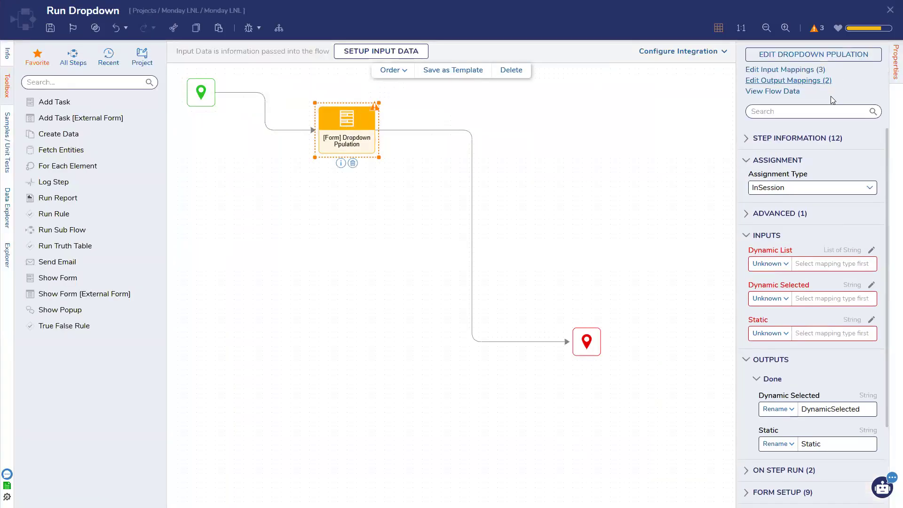
Step: Open Dropdown Ppulation in the form designer, show its Properties, and check the Dynamic dropdown
click(849, 55)
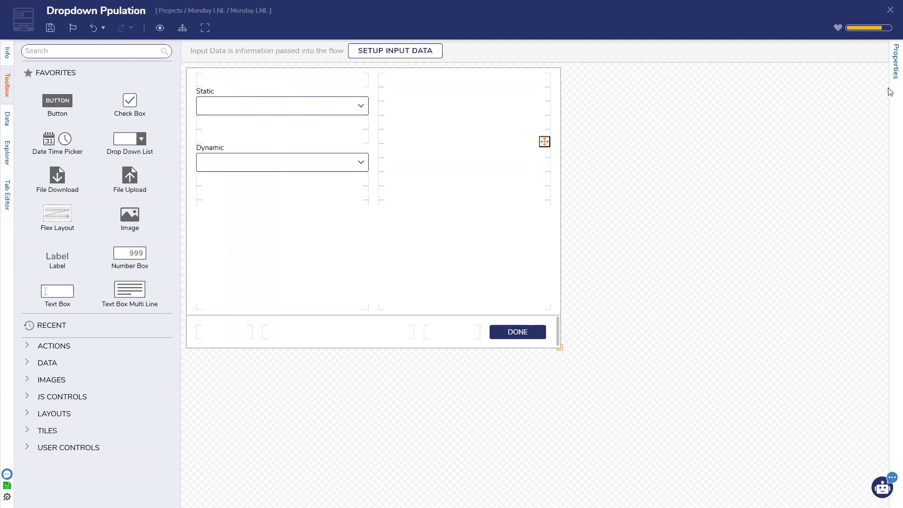
click(895, 71)
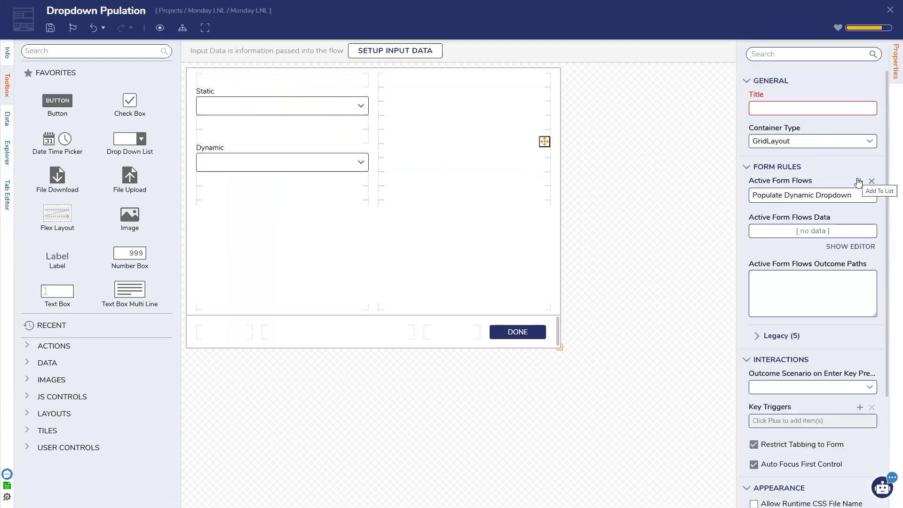
click(319, 166)
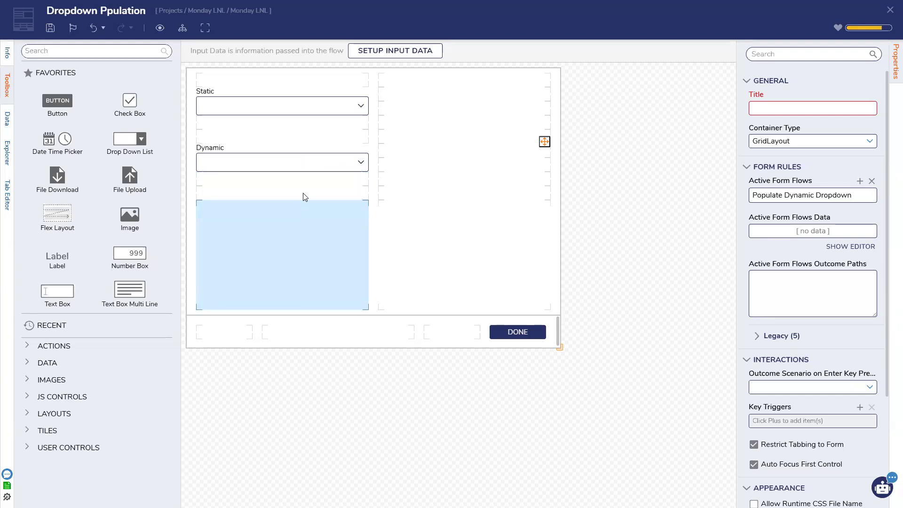
click(310, 170)
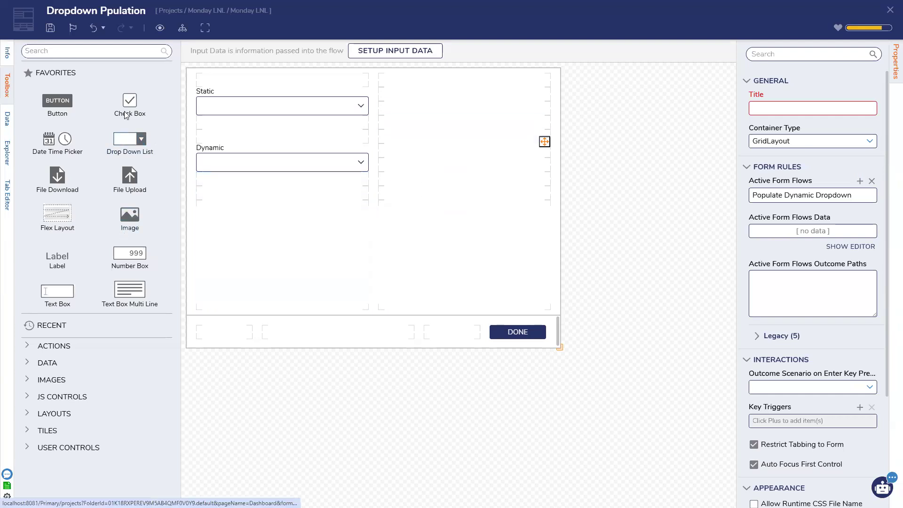
Step: Add a Name text box at the top of the right column
drag(59, 291, 414, 107)
text(Name)
key(Return)
drag(464, 102, 464, 91)
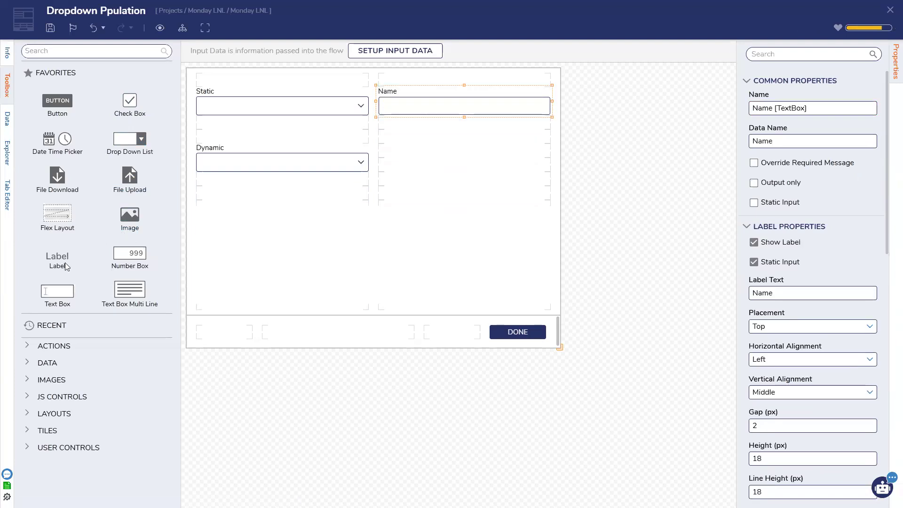
Step: Add a second, unnamed text box below Name, resize it, then delete it
drag(61, 291, 422, 142)
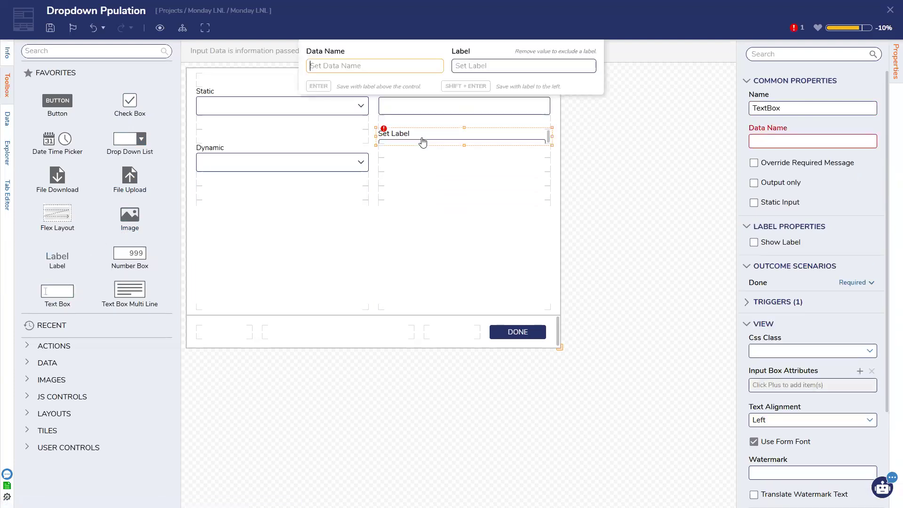
key(Escape)
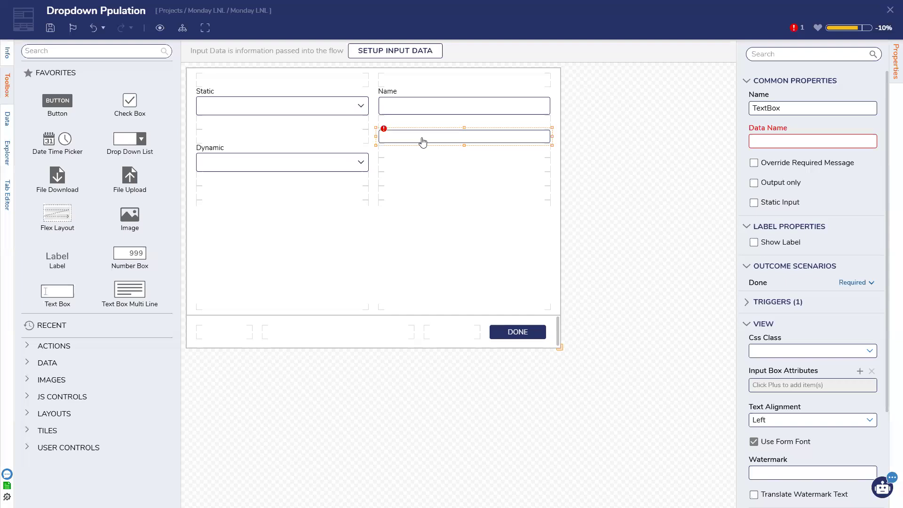
click(796, 138)
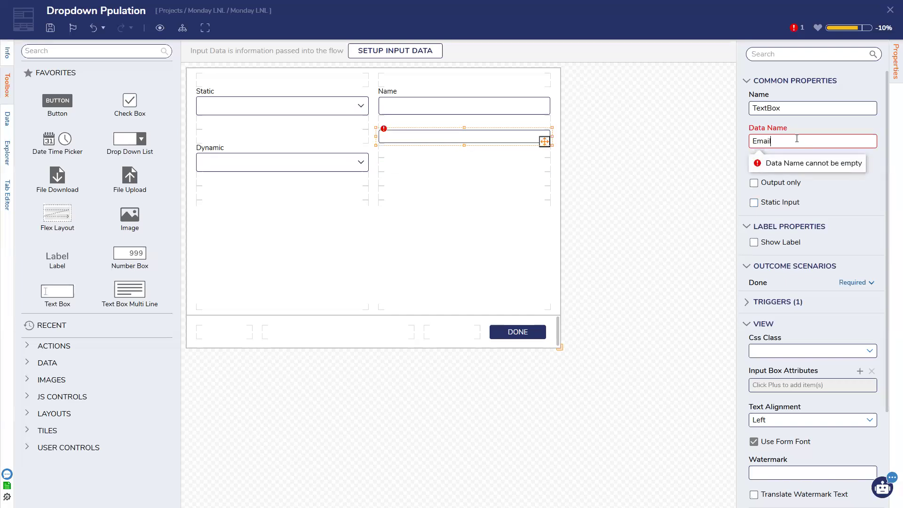
scroll(805, 323, down, 3)
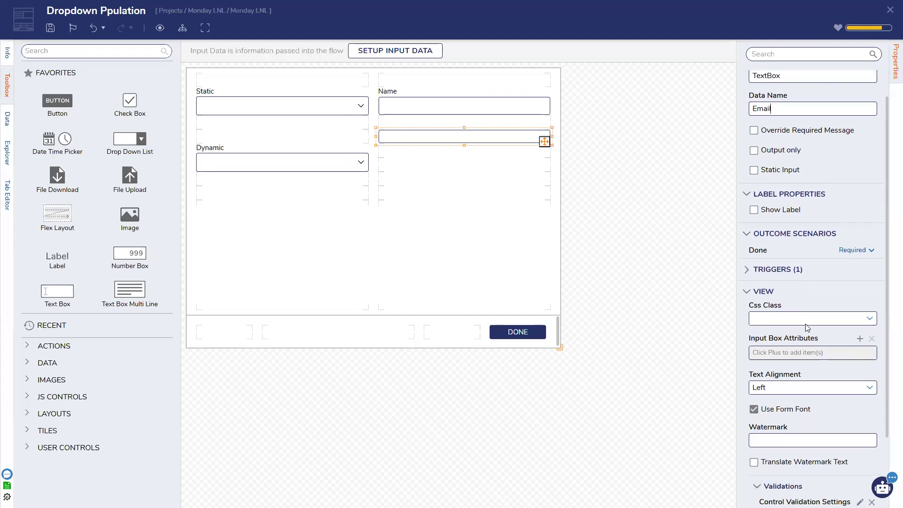
drag(465, 143, 464, 156)
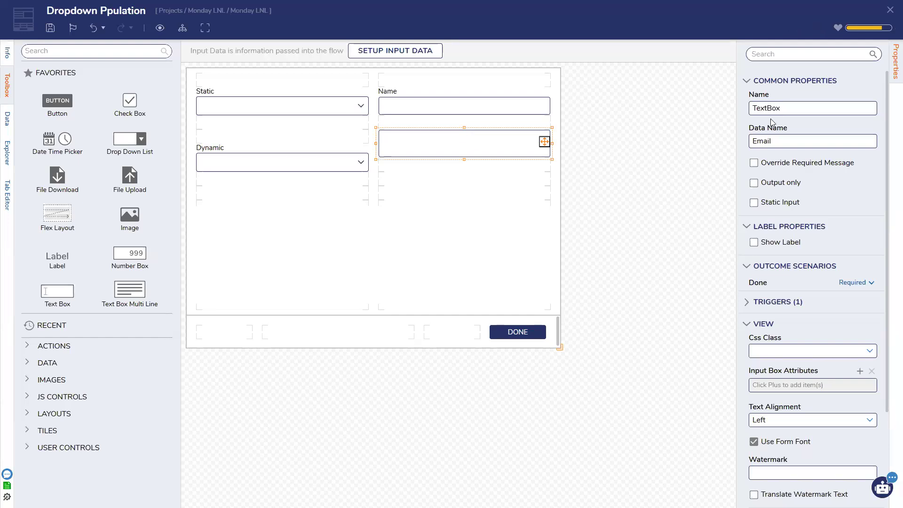
scroll(798, 241, down, 4)
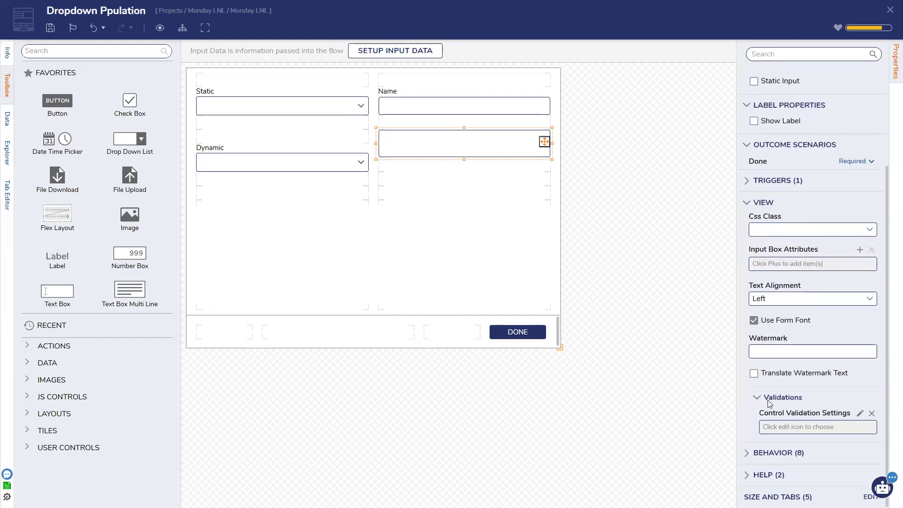
scroll(771, 376, up, 3)
scroll(801, 281, up, 1)
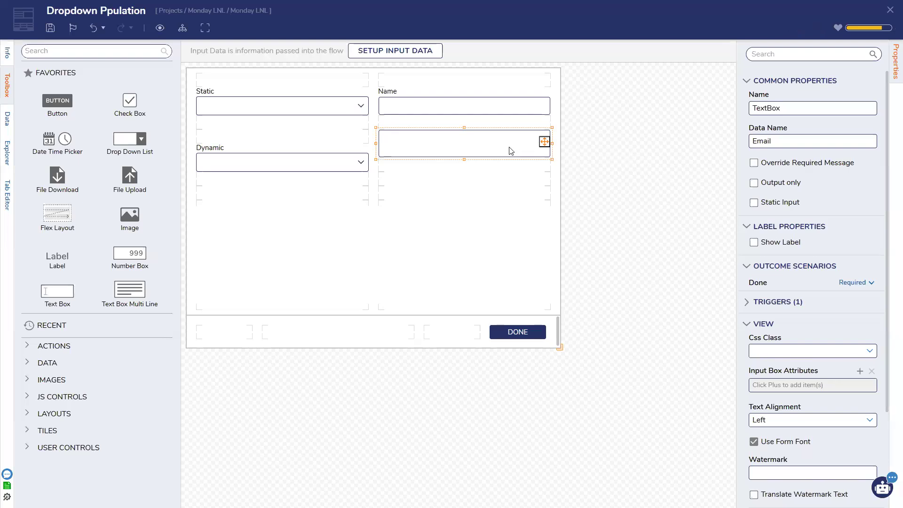
key(Delete)
Step: Add an Email text box placed below Name
drag(64, 294, 395, 142)
text(Email)
key(Return)
drag(464, 153, 463, 147)
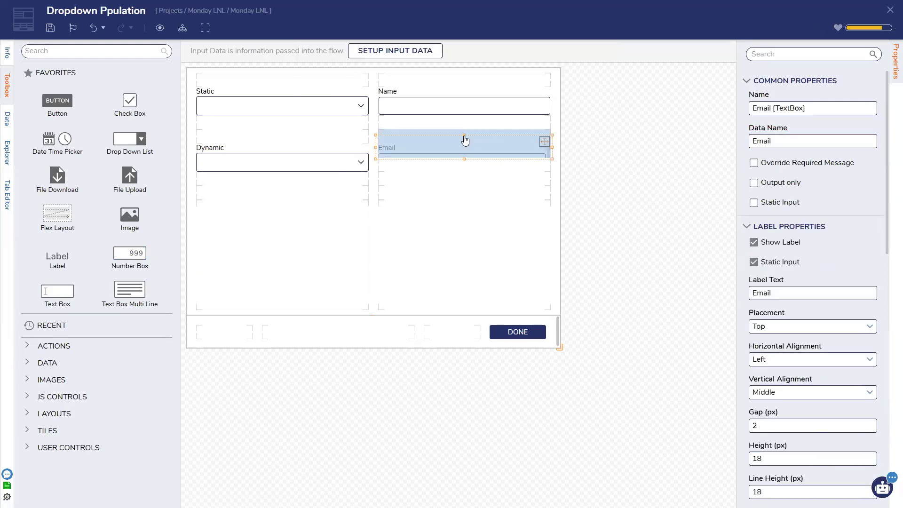
Step: Add a DropDown list below Email with String type and a Static item source
drag(58, 176, 423, 182)
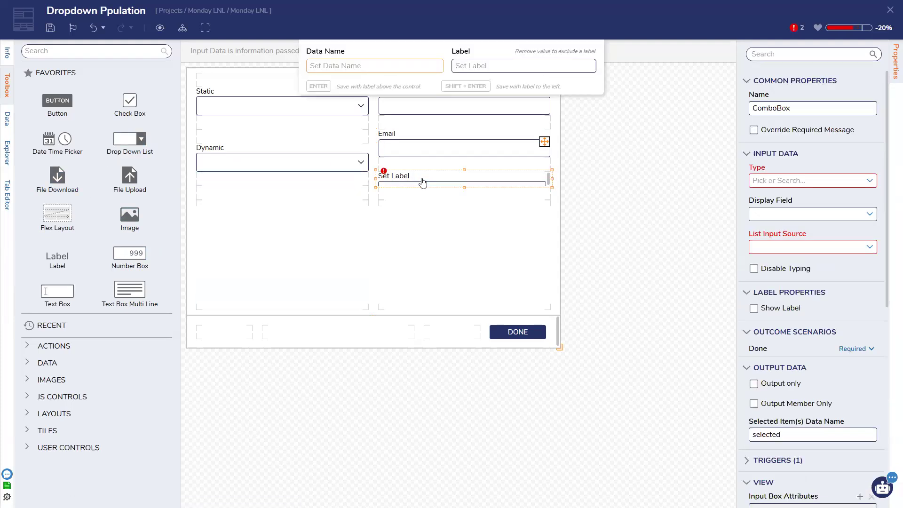
text(DropDown)
key(Return)
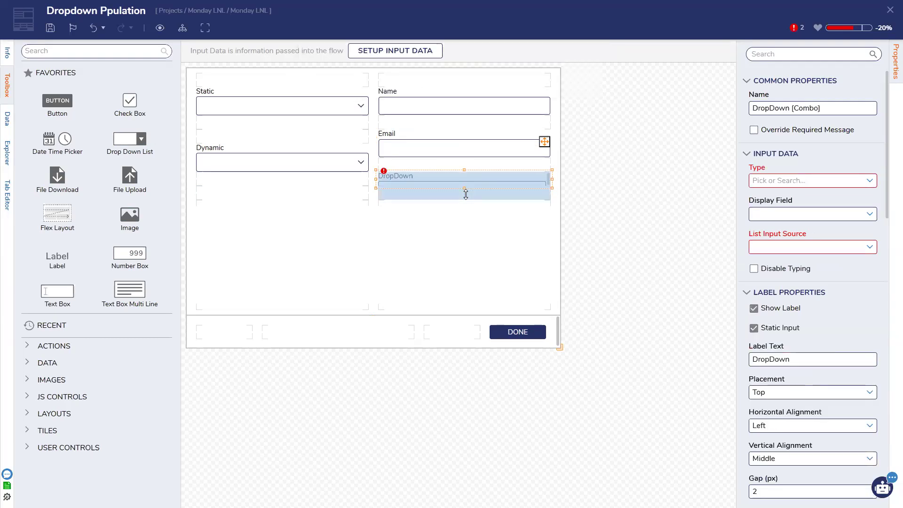
click(869, 180)
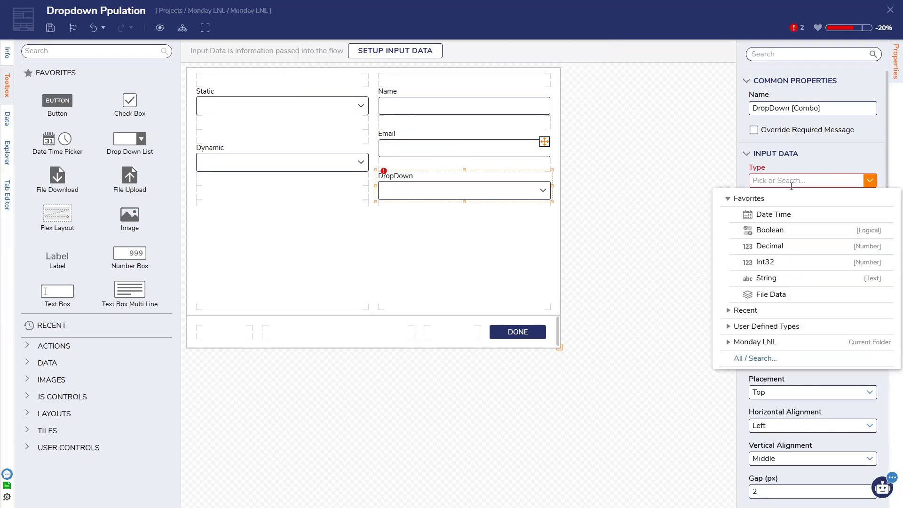
click(799, 278)
click(870, 214)
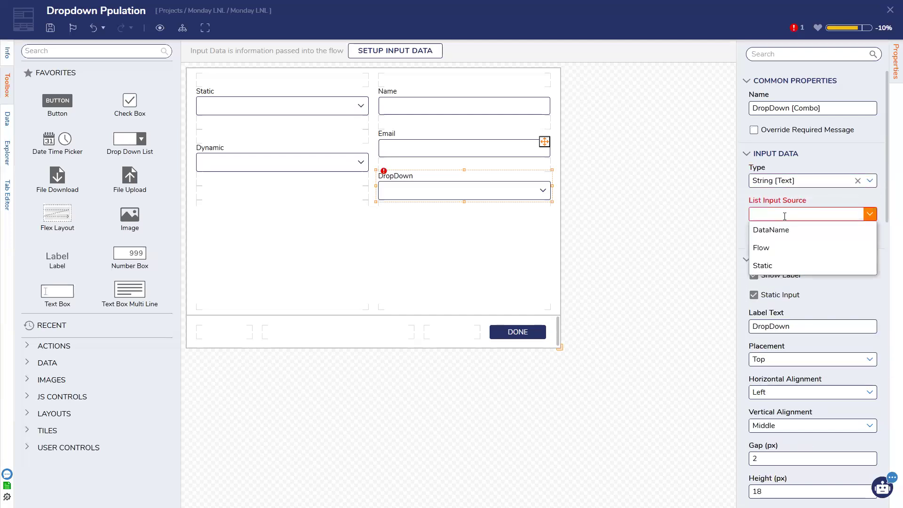
click(779, 264)
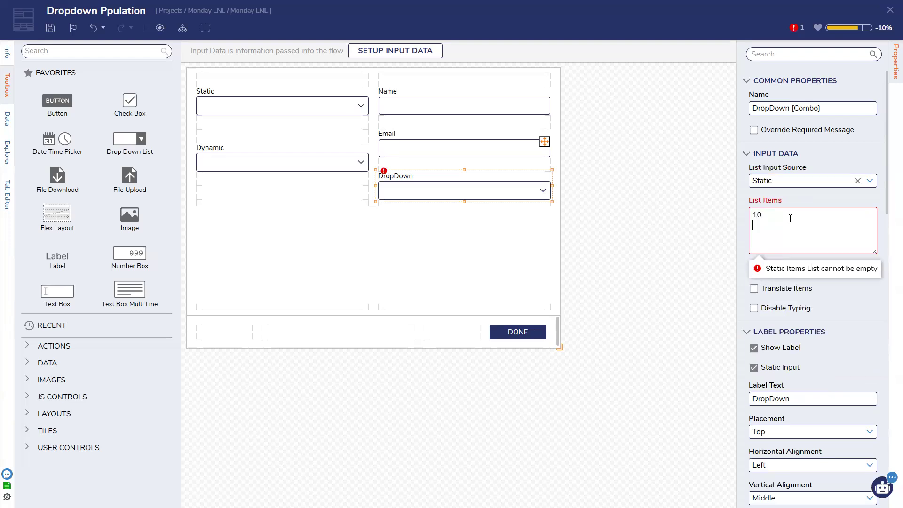
Step: Enter the static items 10, 11, 12 and 14, then save the form
text(10 11 12)
key(Return)
text(14)
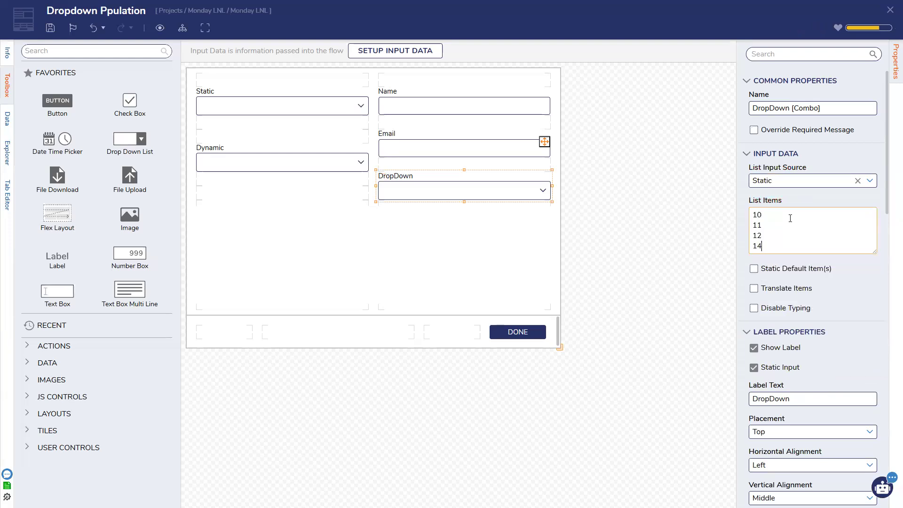
click(470, 214)
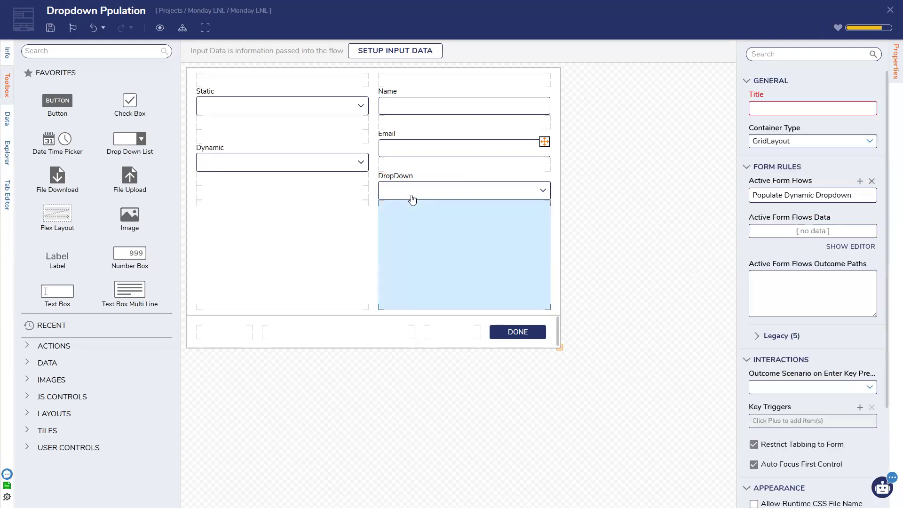
click(50, 28)
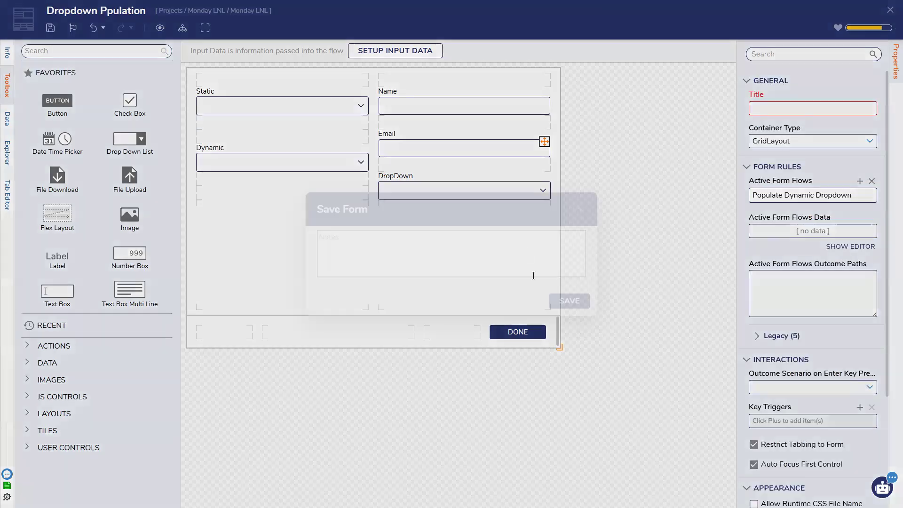
click(568, 300)
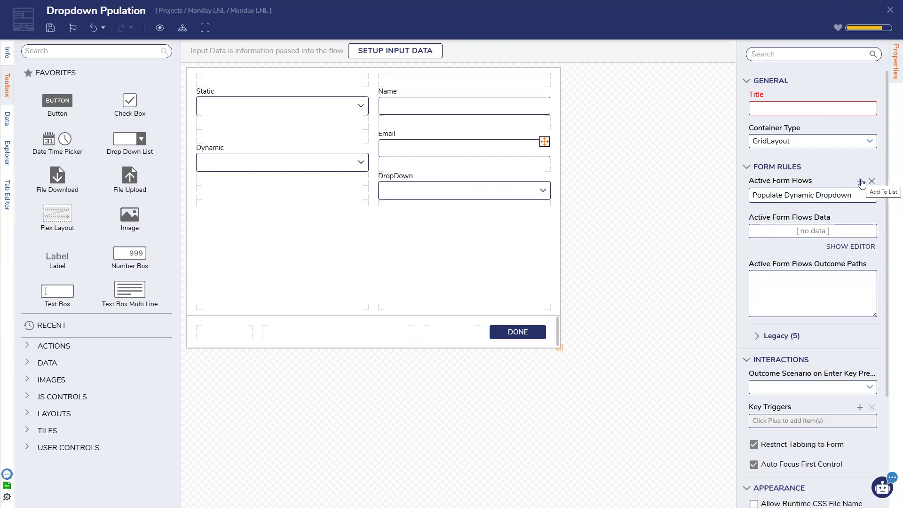
mouse_move(842, 198)
Step: Add a 'Show Controls' active form flow that runs when the Dynamic dropdown selection changes
click(860, 180)
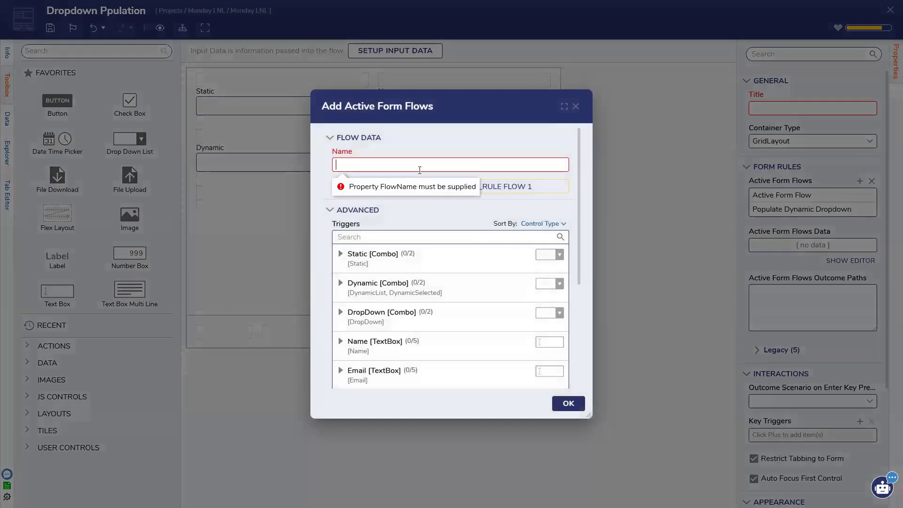
text(Show Controls)
click(360, 287)
click(352, 306)
click(568, 403)
Step: Open the Show Controls rule settings and start editing Dropdown Ppulation_Rule Flow 1
click(298, 164)
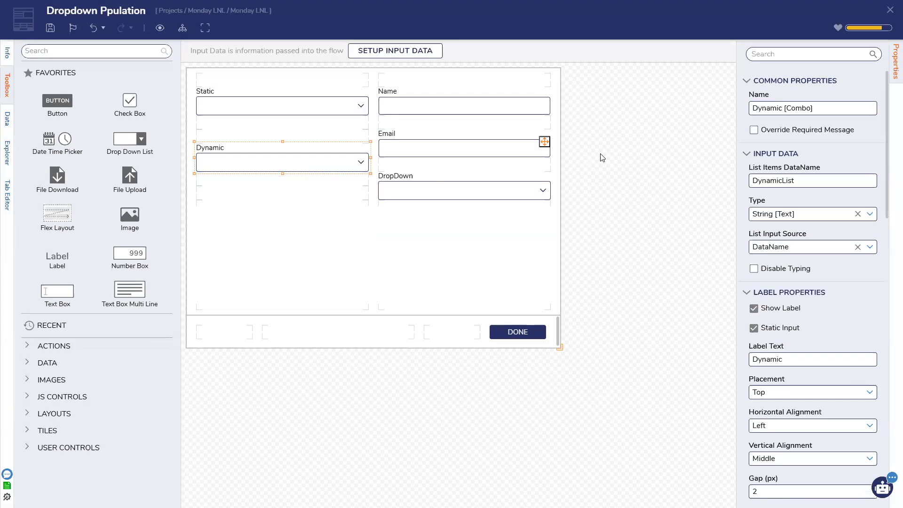
mouse_move(859, 201)
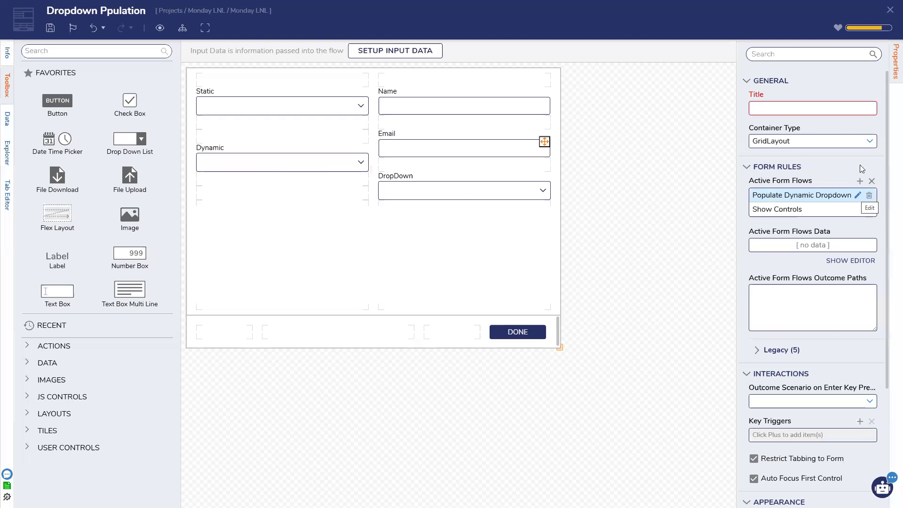
click(857, 209)
click(472, 186)
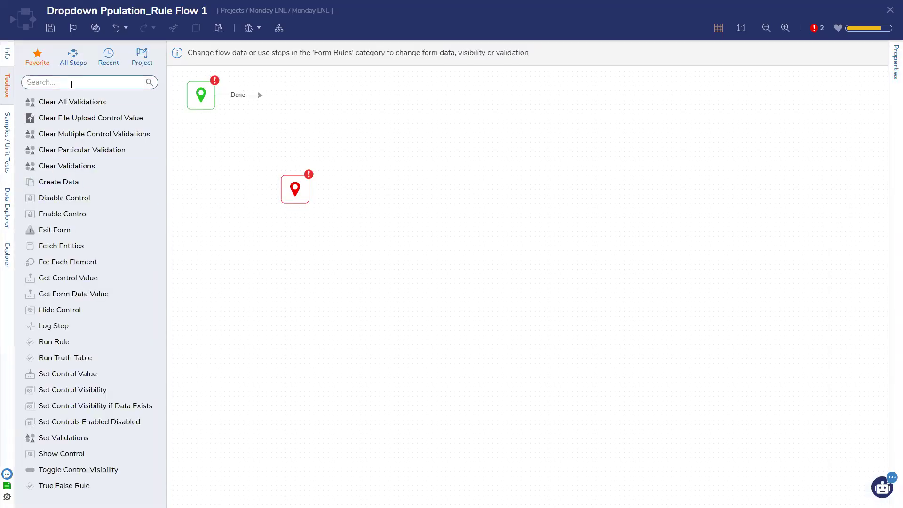
Step: Add a String Match step to the rule flow and connect Start to it
text(string match)
drag(73, 116, 294, 128)
drag(295, 189, 511, 199)
drag(308, 139, 287, 203)
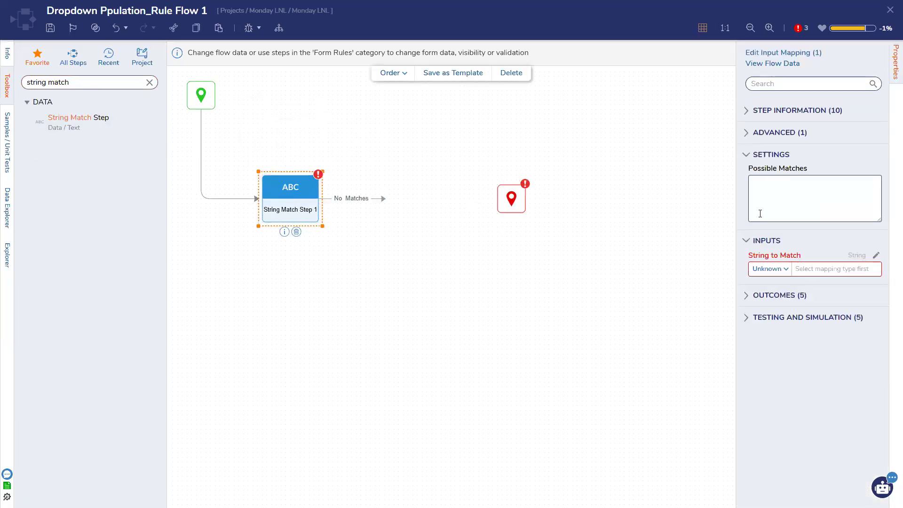
Step: Enter possible matches A, B, C, 1, 2, 3 on the String Match step and save the flow
click(781, 182)
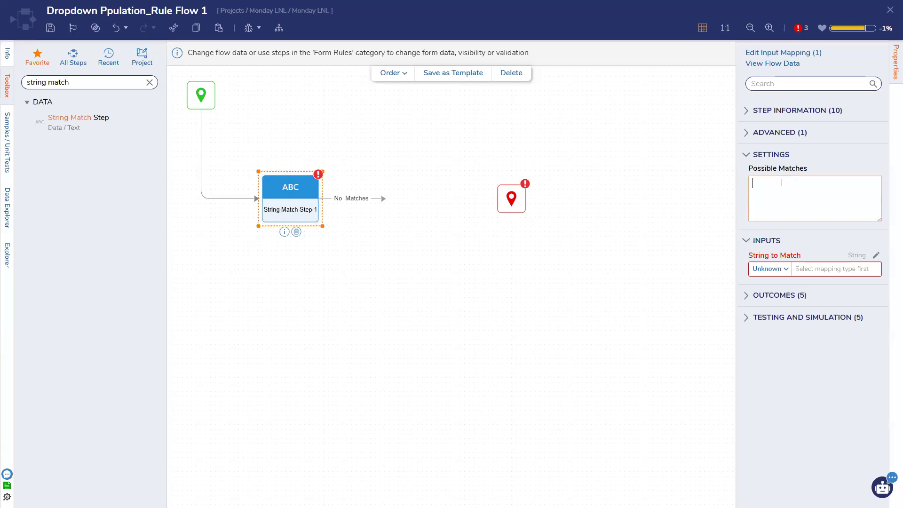
text(A)
key(Return)
text(B)
key(Return)
text(C)
key(Return)
text(1)
key(Return)
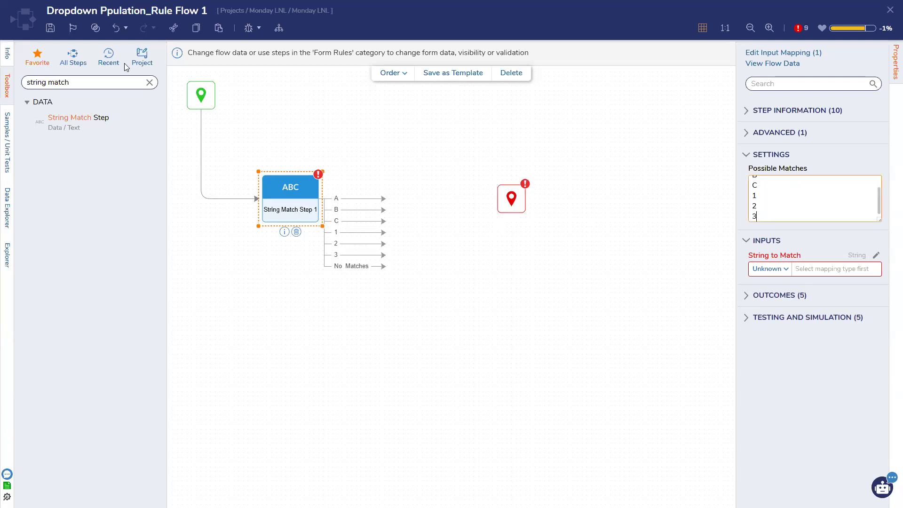
key(ctrl+s)
click(583, 302)
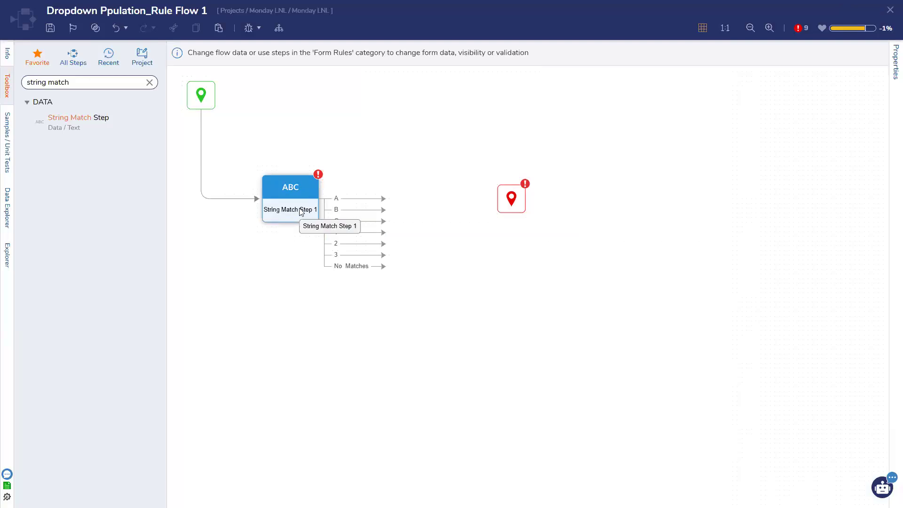
Step: Move the flow's End point further right of String Match Step 1 and clear the step search
click(301, 212)
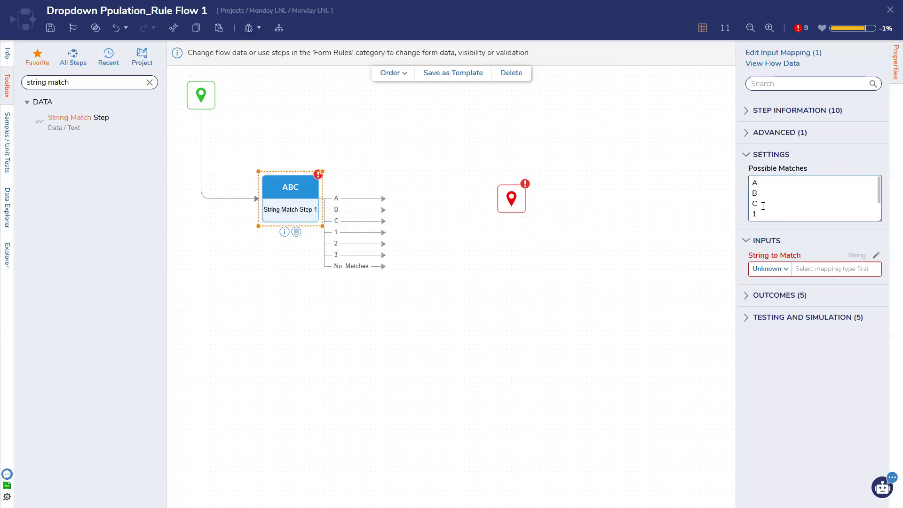
drag(509, 191, 571, 183)
click(304, 217)
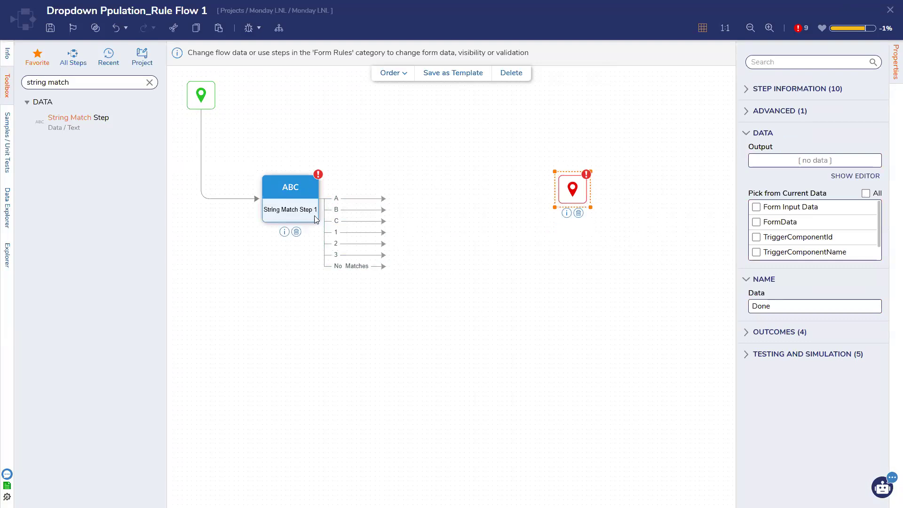
click(149, 82)
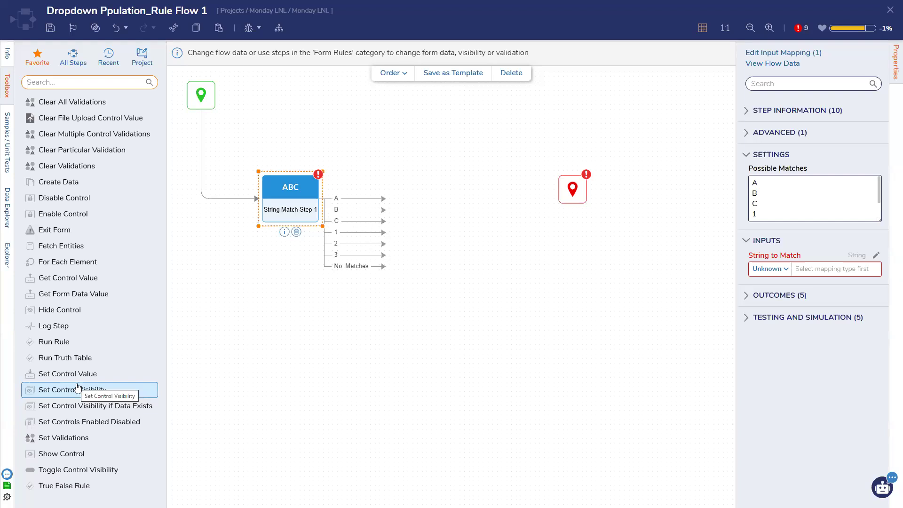
Step: Add a Set Controls Enabled Disabled step to the canvas and move it near the top
drag(73, 421, 433, 195)
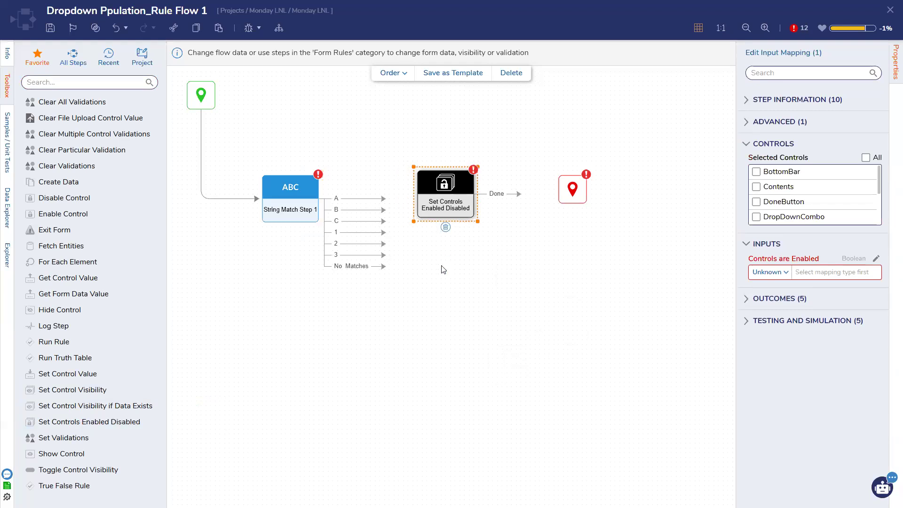
drag(450, 179, 455, 141)
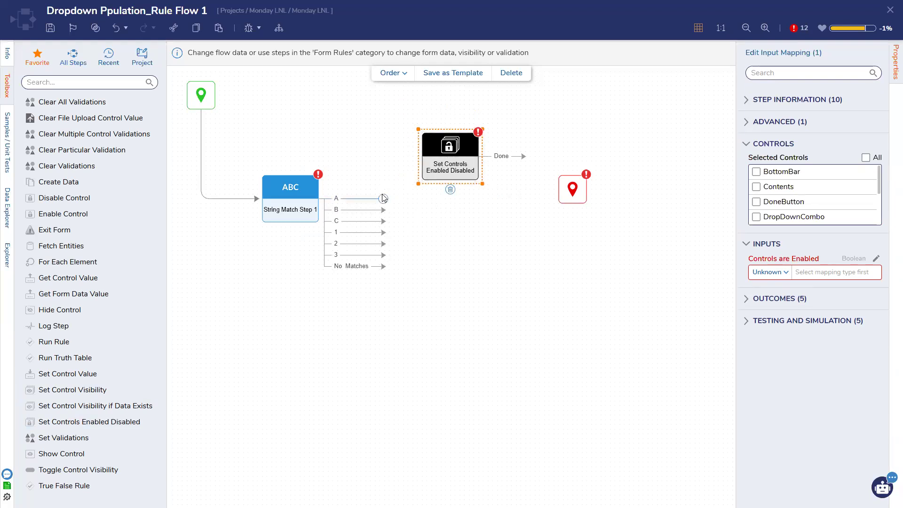
drag(452, 165, 442, 123)
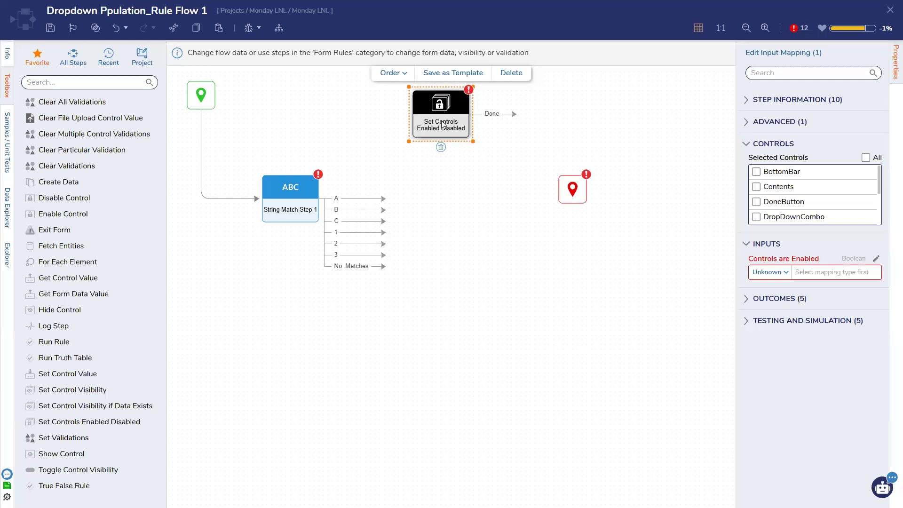
Step: Paste several copies of the Set Controls step and arrange them in a vertical column
click(217, 27)
click(218, 28)
click(218, 28)
click(218, 28)
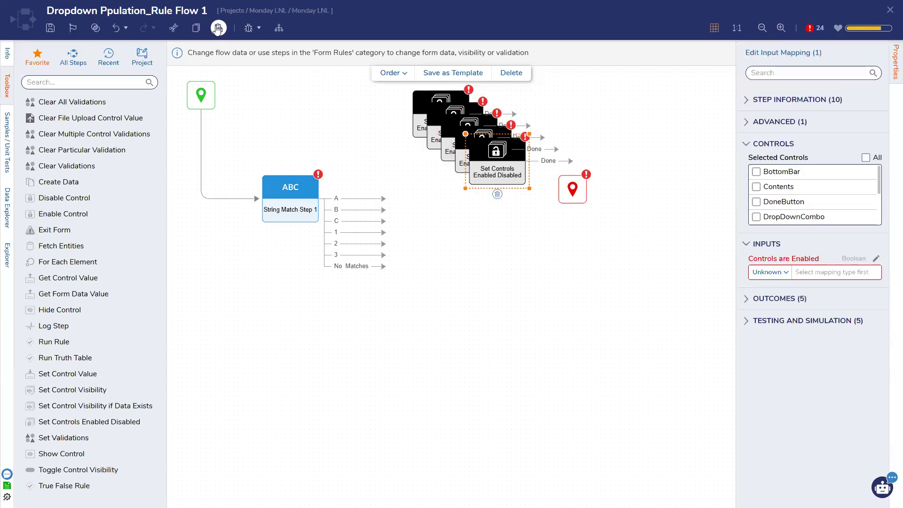
click(218, 28)
drag(511, 163, 459, 278)
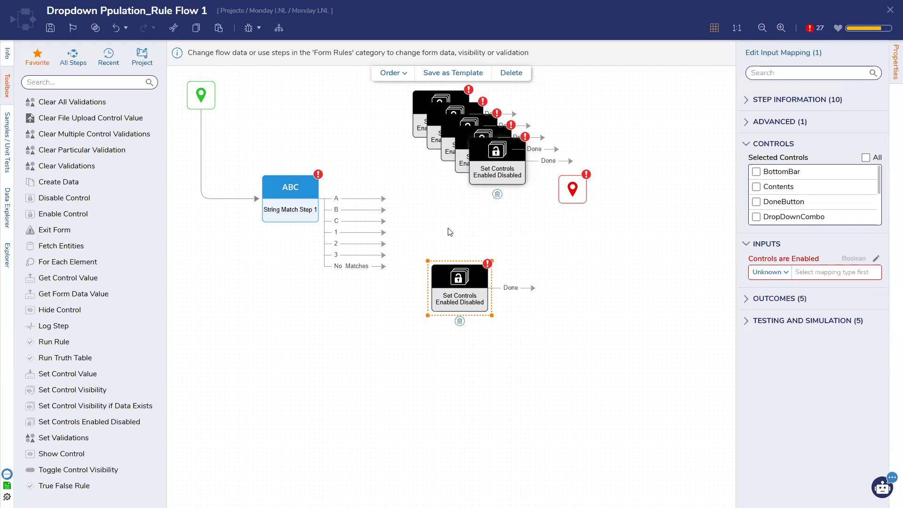
drag(496, 149, 458, 207)
drag(460, 282, 459, 348)
drag(459, 211, 459, 282)
drag(481, 173, 458, 249)
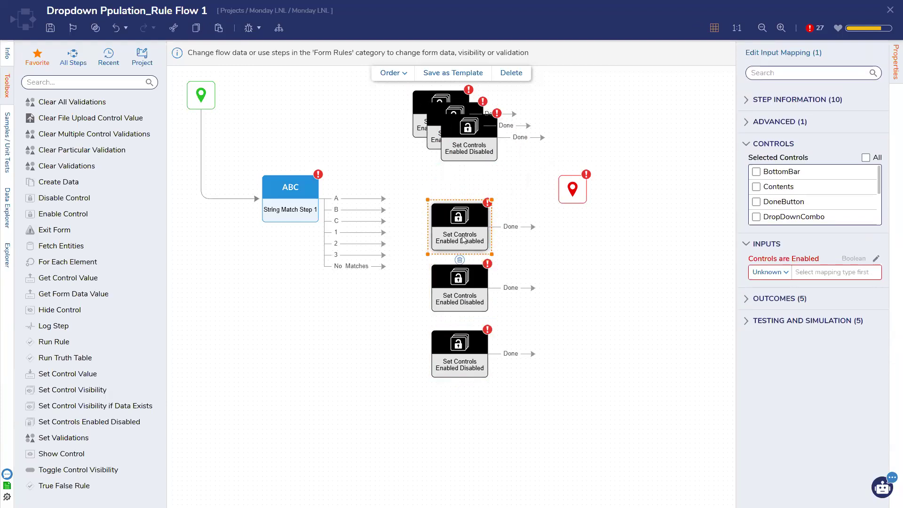
drag(466, 123, 455, 151)
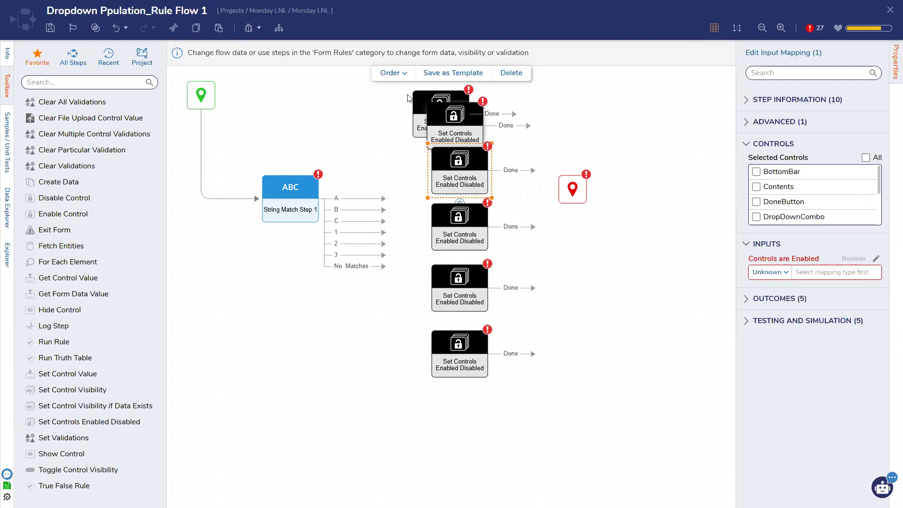
click(433, 102)
Step: Finish aligning the column and connect outcome A to the top Set Controls step
click(420, 100)
drag(420, 100, 443, 97)
mouse_move(451, 151)
mouse_down()
mouse_move(459, 138)
mouse_move(451, 114)
mouse_move(452, 148)
mouse_up()
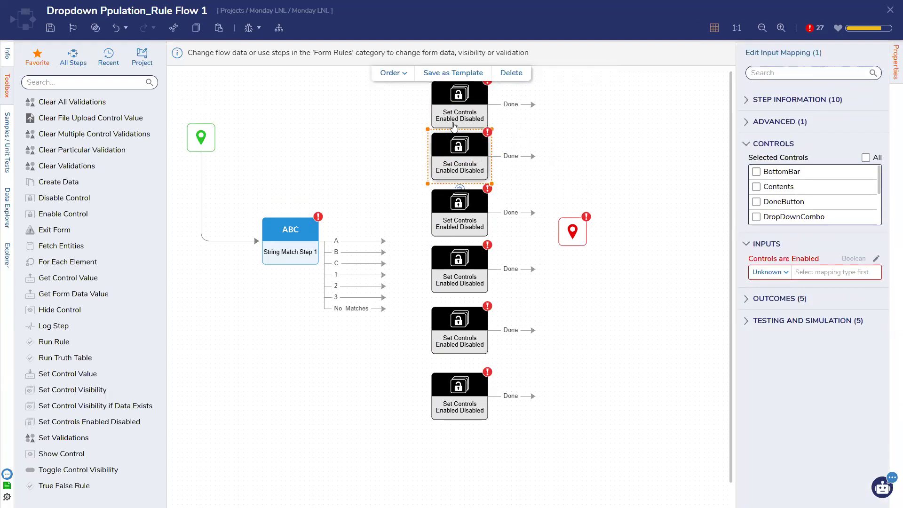
mouse_move(384, 241)
mouse_down()
mouse_move(411, 127)
mouse_move(428, 109)
mouse_up()
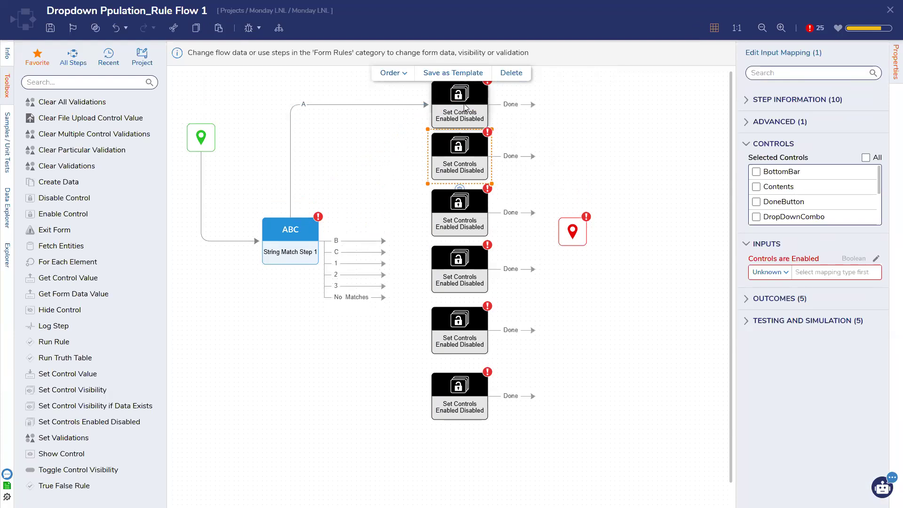
Step: Select NameTextBox and EmailTextBox as controls and connect outcome B to the second step
scroll(759, 209, down, 3)
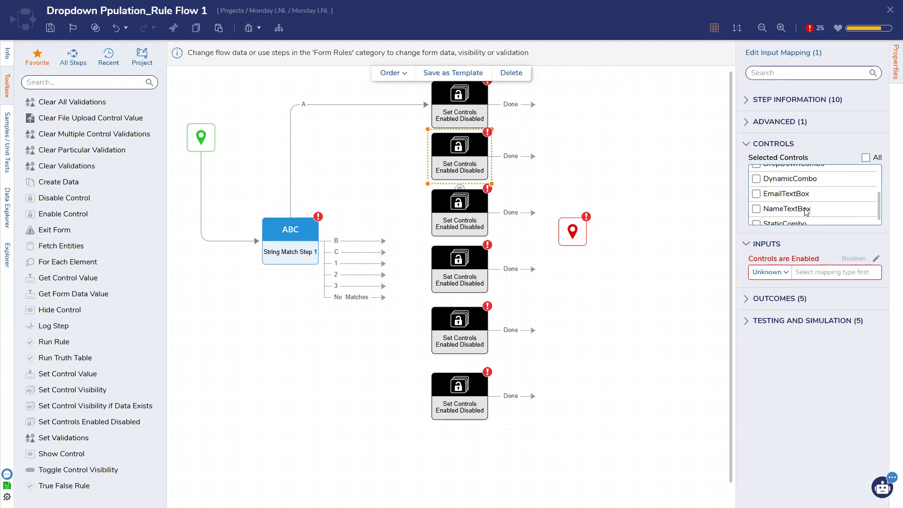
click(757, 205)
click(757, 188)
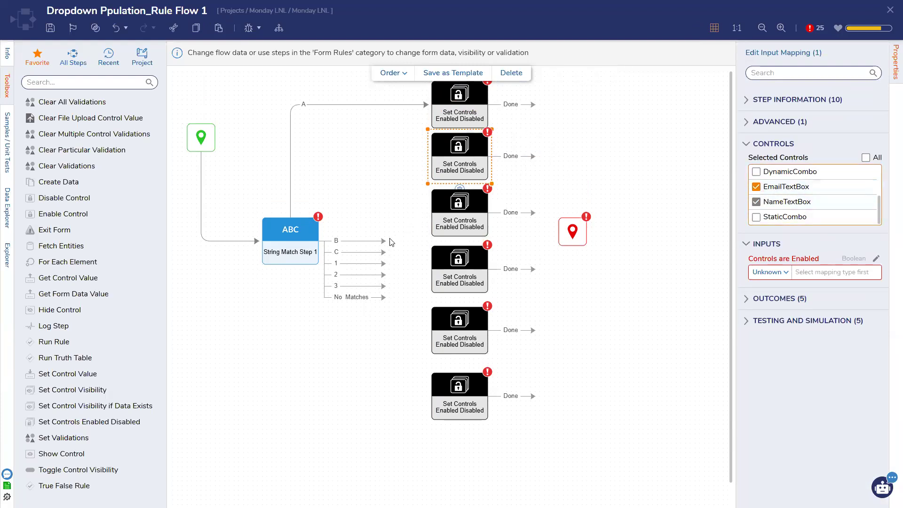
drag(383, 241, 429, 153)
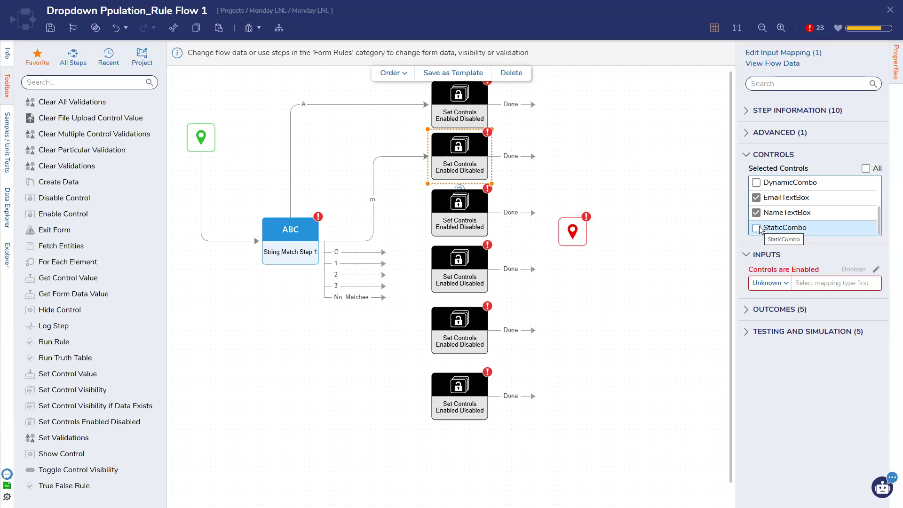
Step: Set the top Set Controls step to target DropDownCombo
click(471, 115)
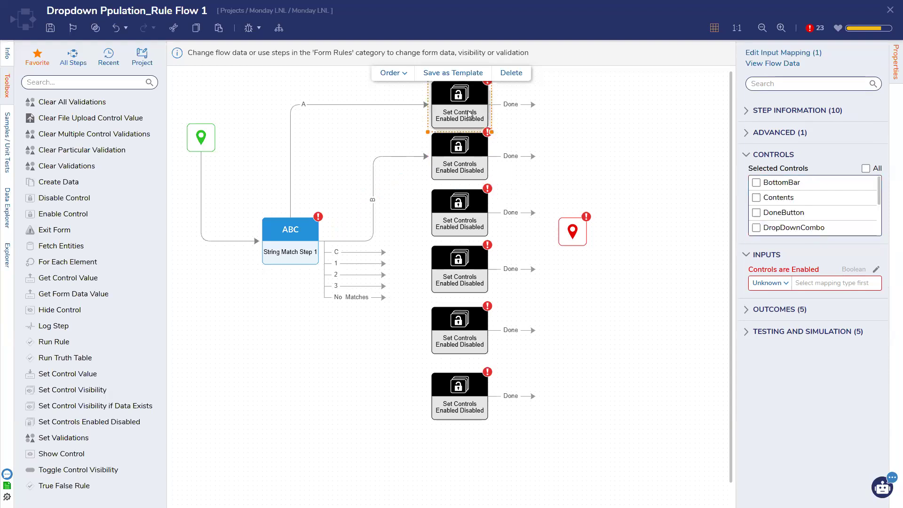
scroll(764, 226, down, 3)
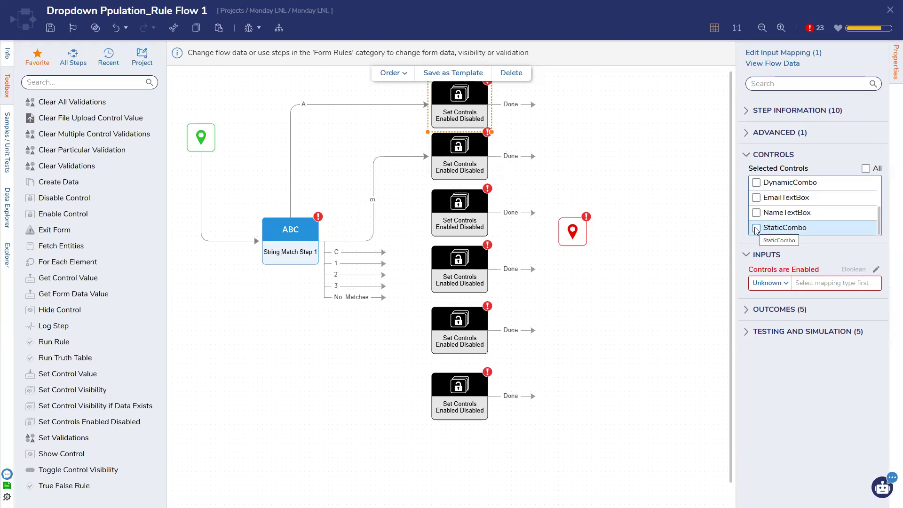
scroll(758, 203, up, 2)
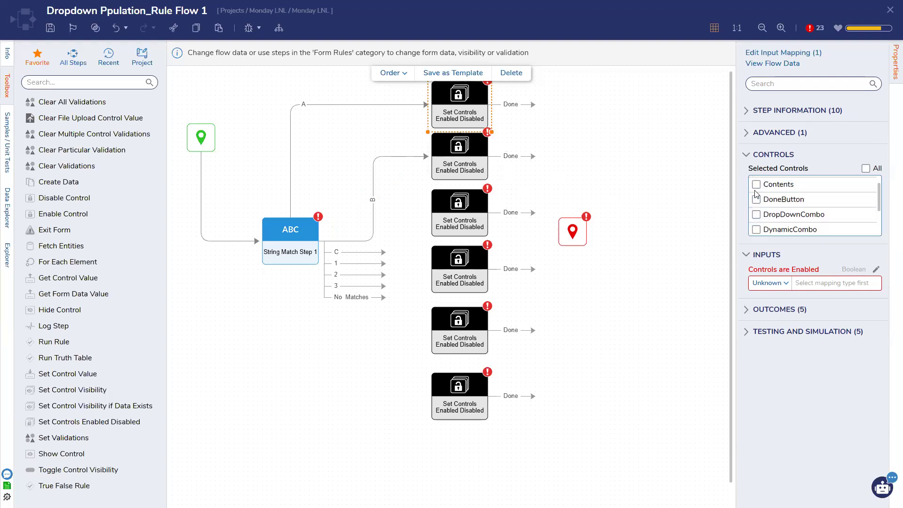
click(756, 215)
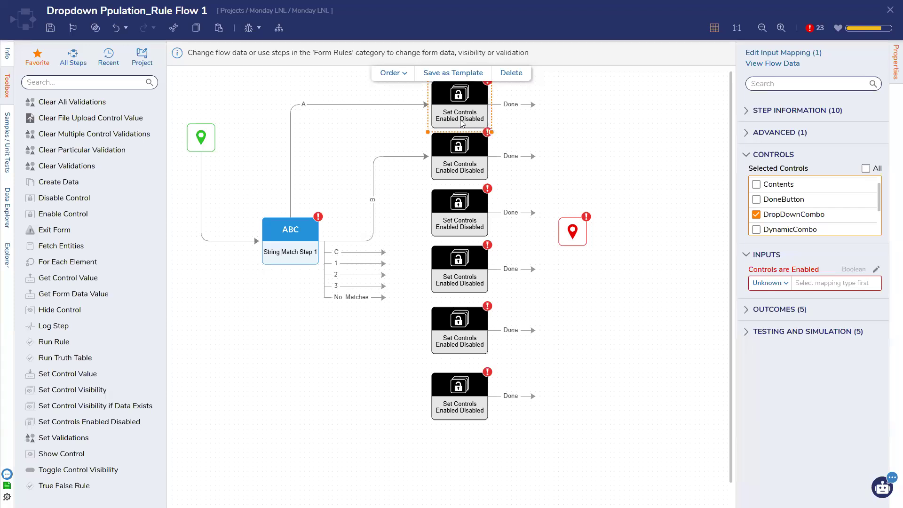
click(448, 210)
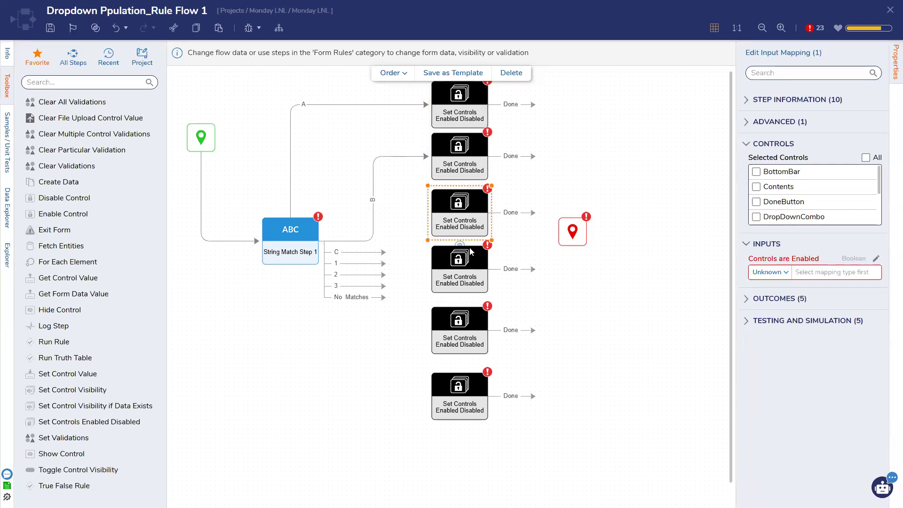
Step: Insert a new Set Controls step on outcome A targeting DropDownCombo with a constant enabled value
click(216, 29)
drag(433, 167, 358, 139)
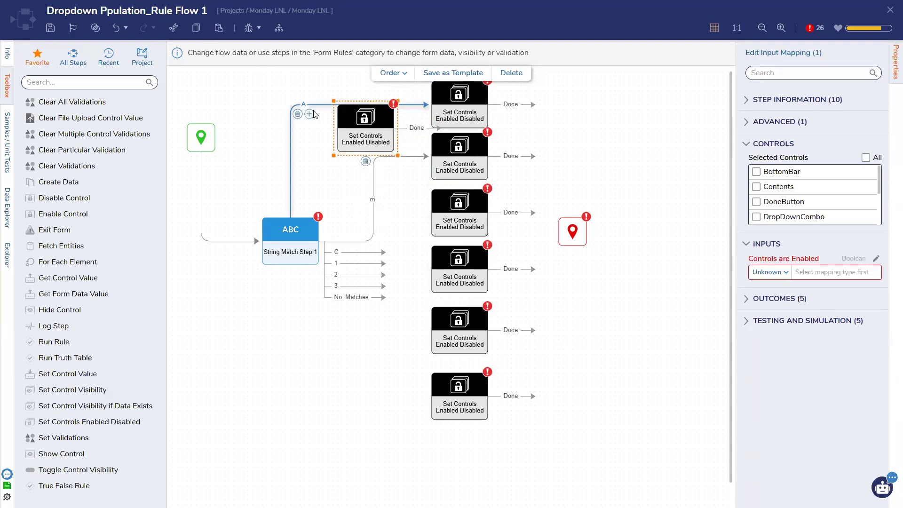
click(297, 114)
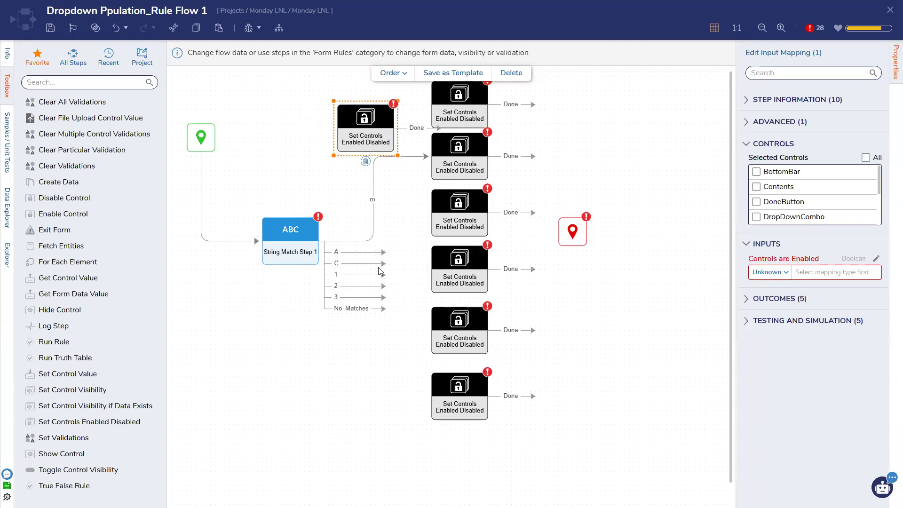
drag(383, 253, 337, 99)
scroll(809, 212, down, 3)
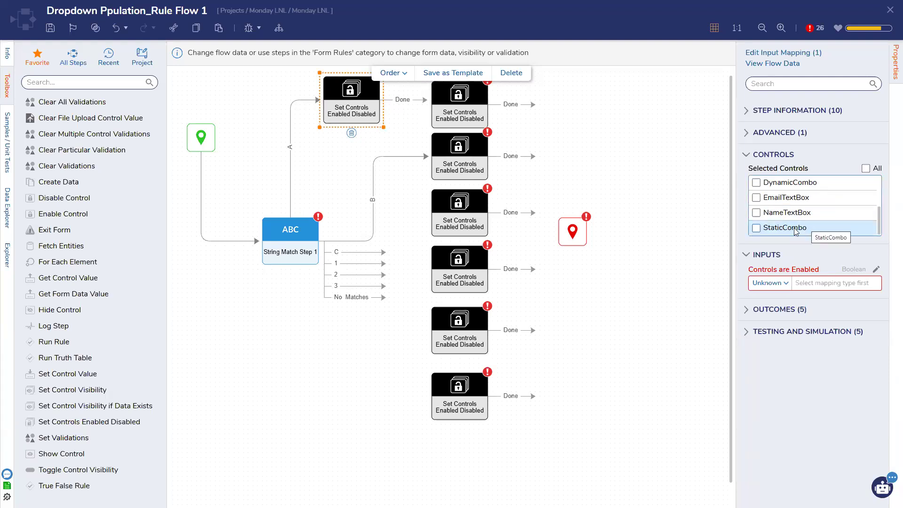
scroll(795, 217, up, 3)
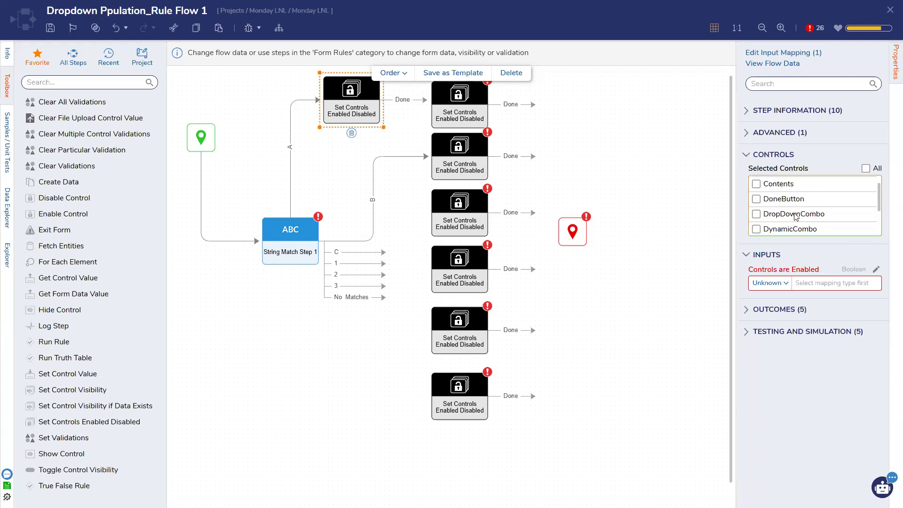
click(767, 282)
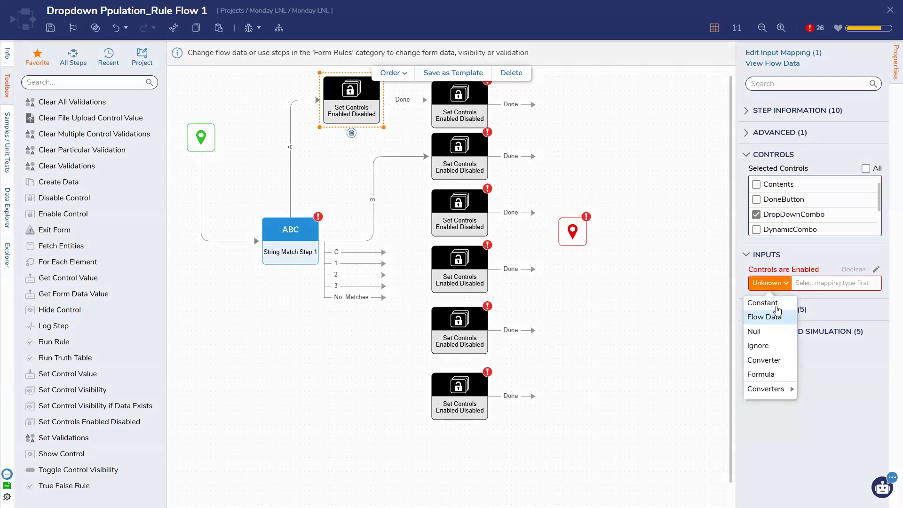
click(775, 302)
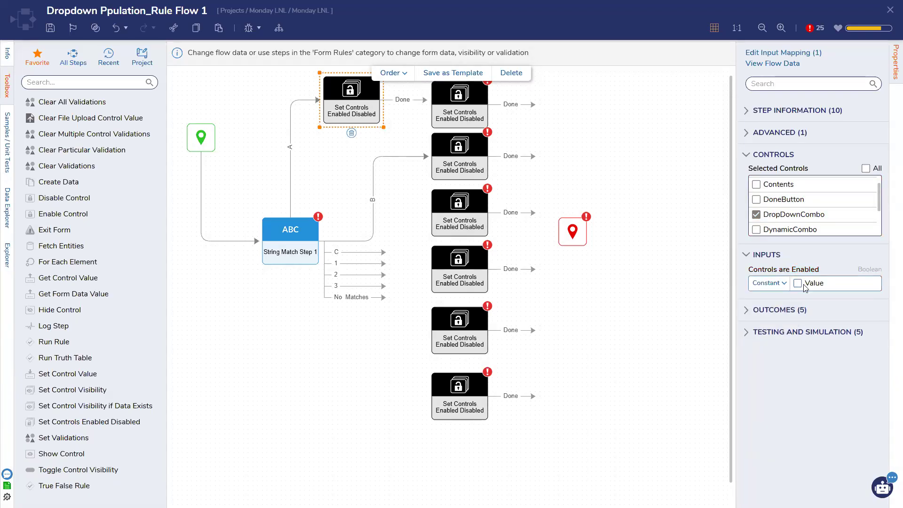
Step: Chain its Done to the top-right step, set to enable DropDownCombo as a constant
drag(427, 100, 448, 100)
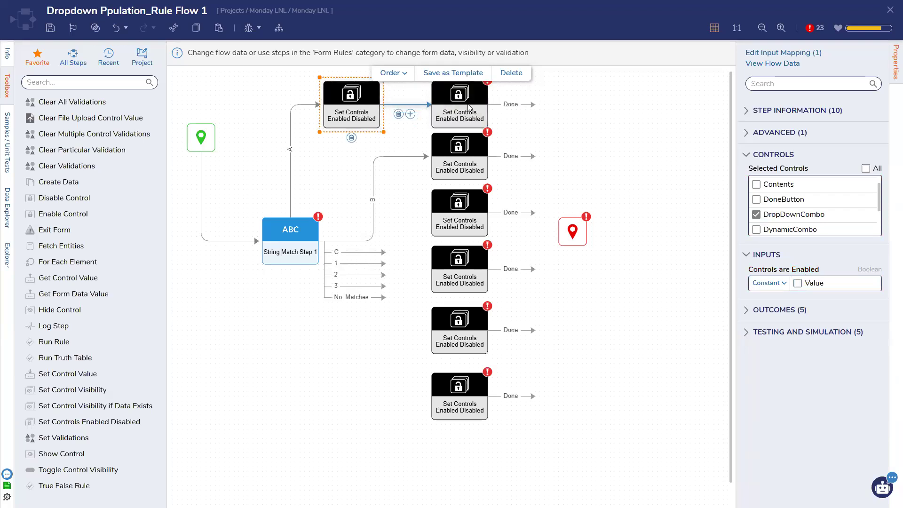
click(458, 106)
scroll(836, 221, down, 2)
click(768, 283)
click(764, 301)
click(798, 283)
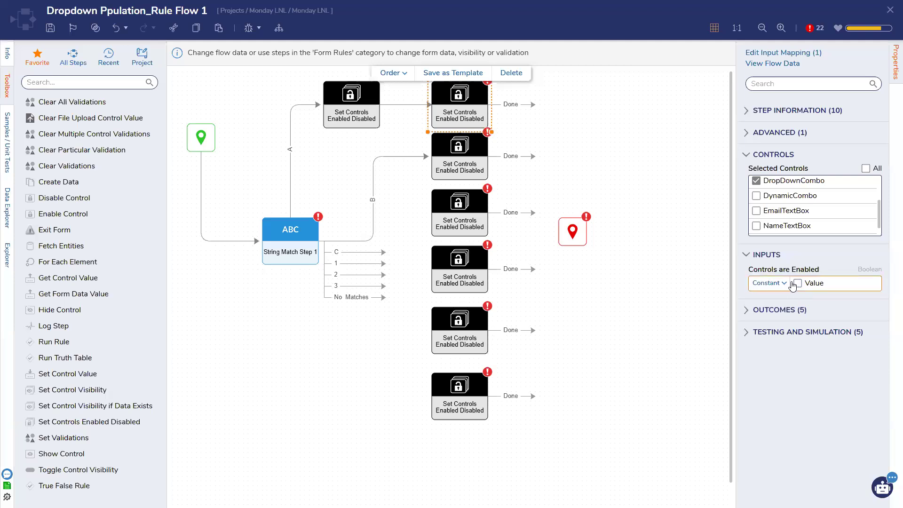
Step: Copy the step for outcome B, rewire B to it, and chain it to the second right step
click(348, 106)
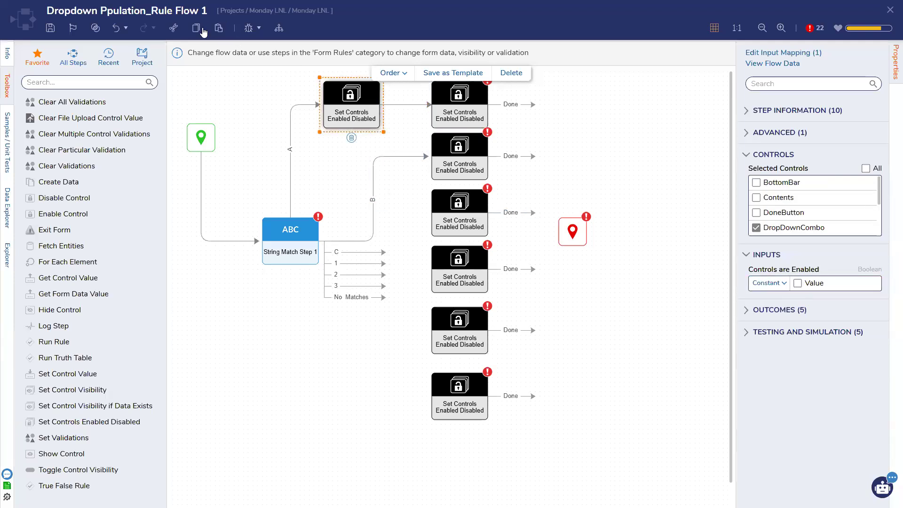
click(219, 28)
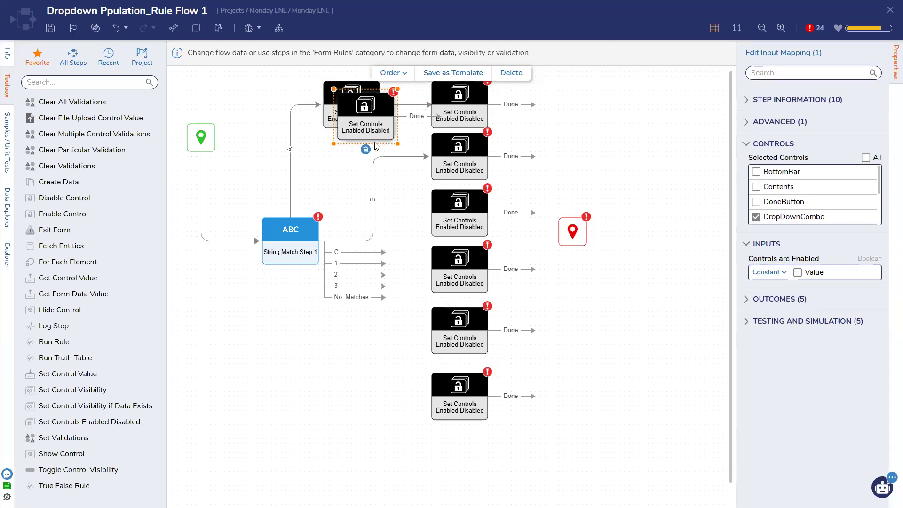
drag(363, 112, 376, 181)
click(373, 164)
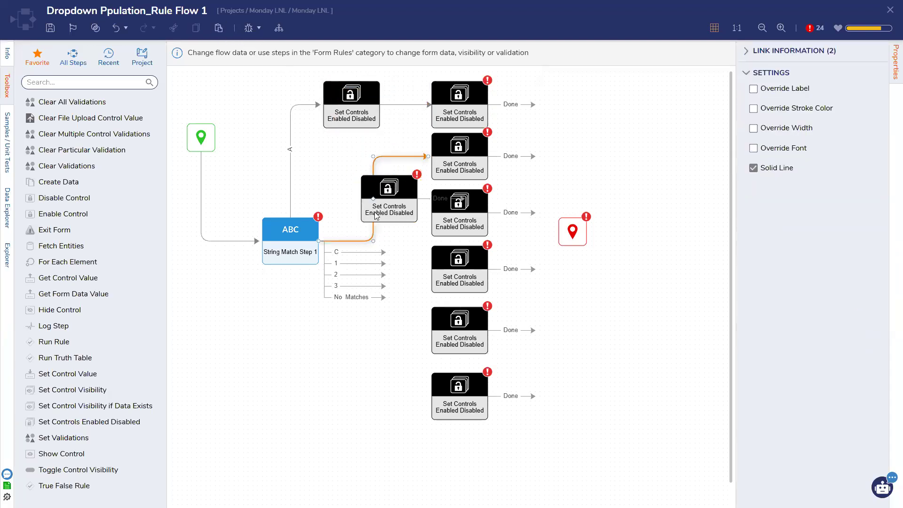
drag(386, 199, 414, 232)
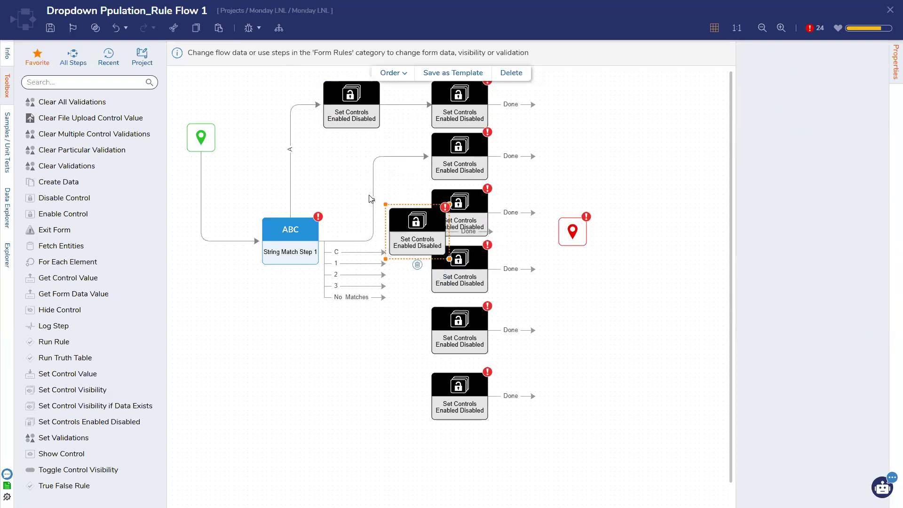
click(376, 206)
drag(384, 241, 376, 157)
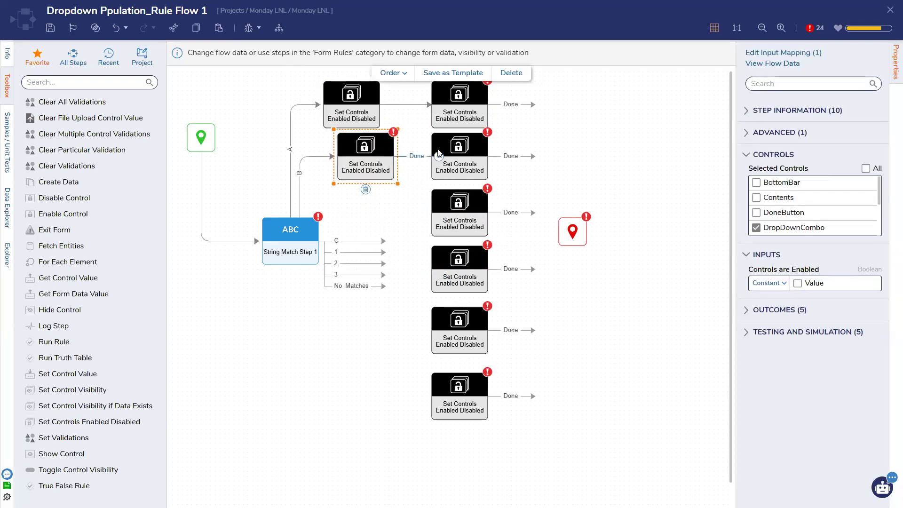
drag(439, 156, 470, 156)
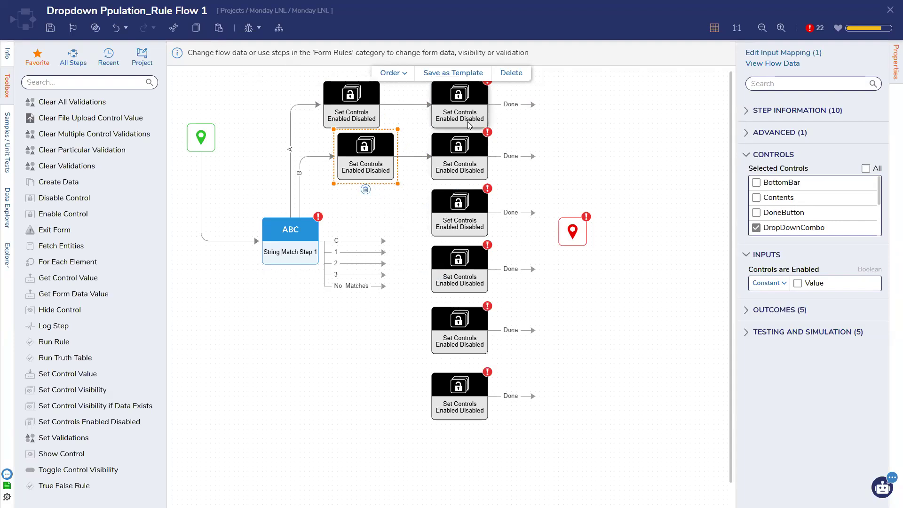
Step: Shift the right-hand column of steps and the End step further right
drag(422, 90, 528, 419)
drag(459, 123, 544, 123)
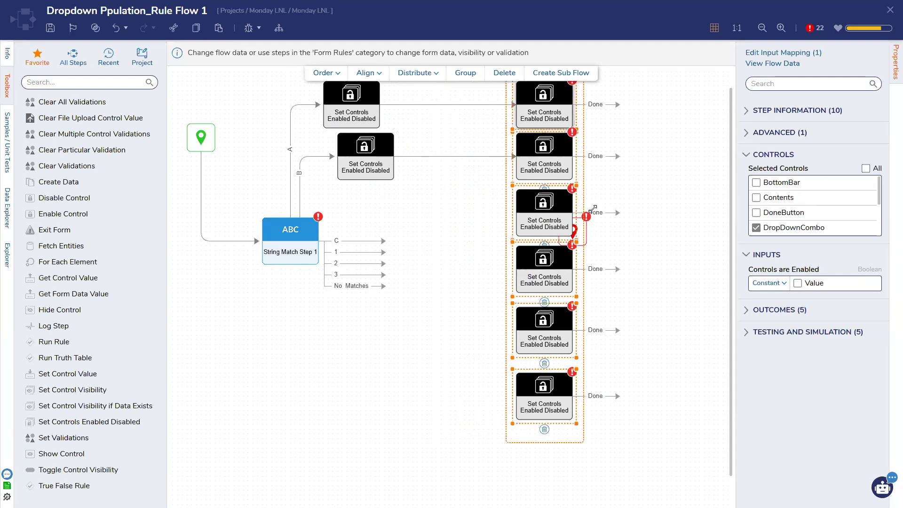
drag(583, 234, 701, 187)
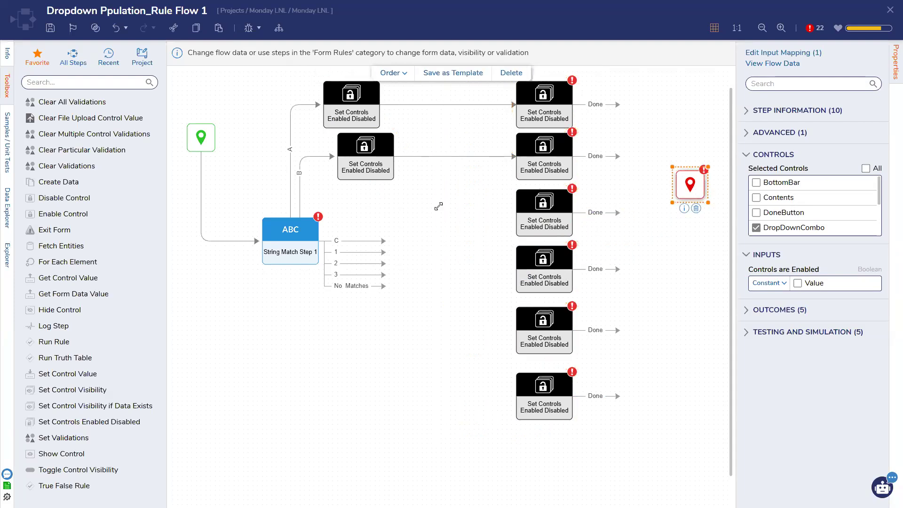
Step: Add a step for outcome C chained to the third right step, which enables EmailTextBox as constant
click(349, 167)
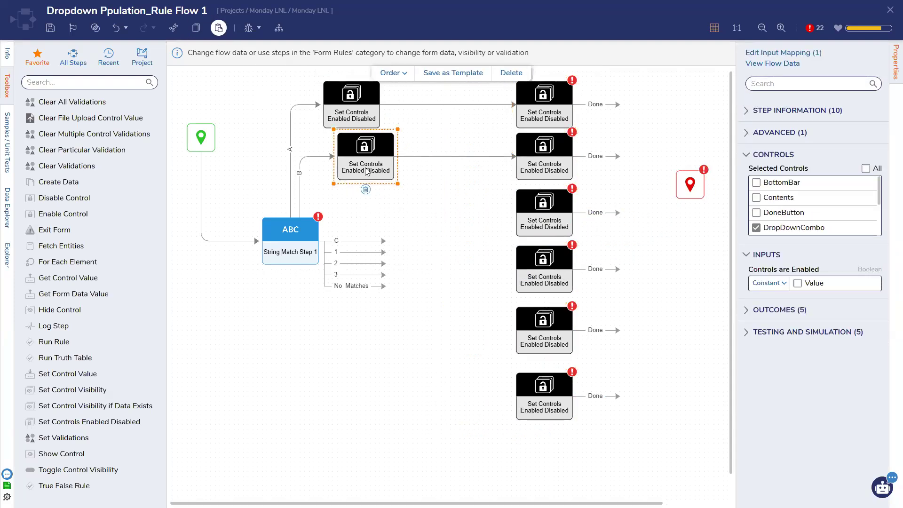
drag(368, 130, 409, 217)
drag(431, 215, 365, 215)
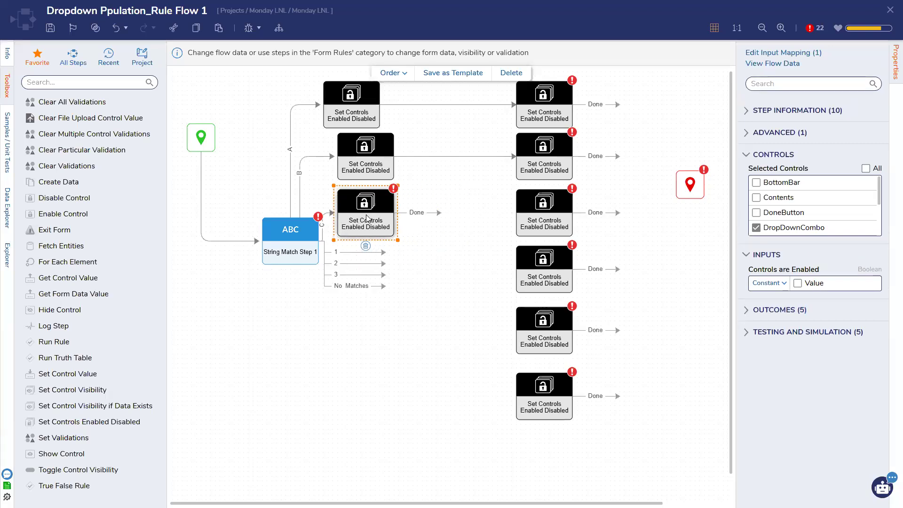
click(539, 216)
scroll(786, 193, down, 3)
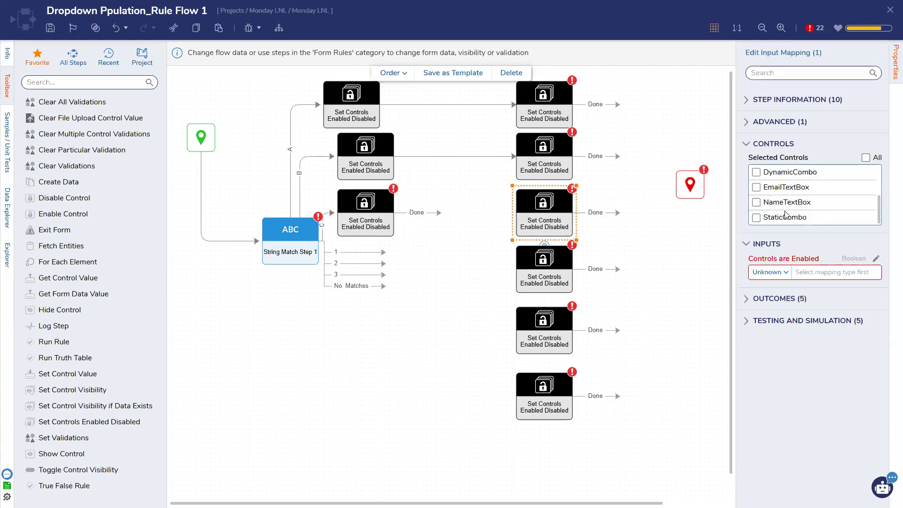
click(785, 188)
click(770, 272)
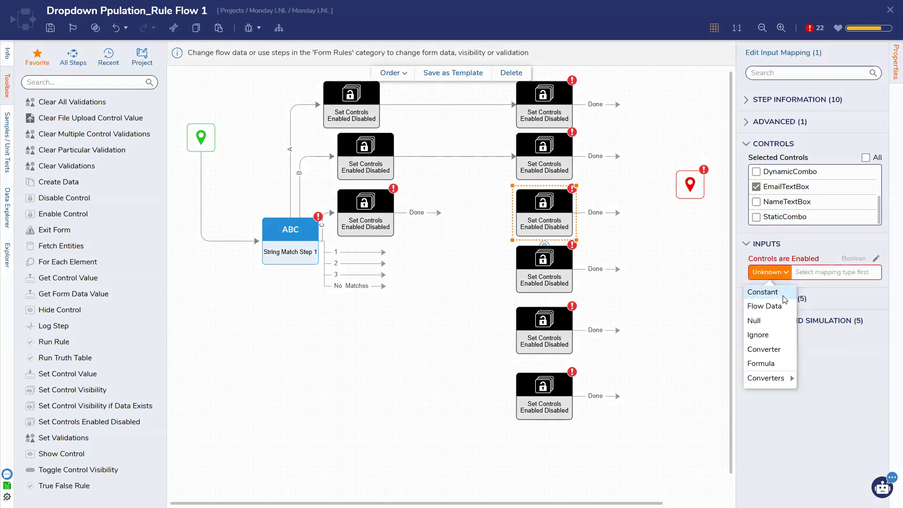
click(776, 291)
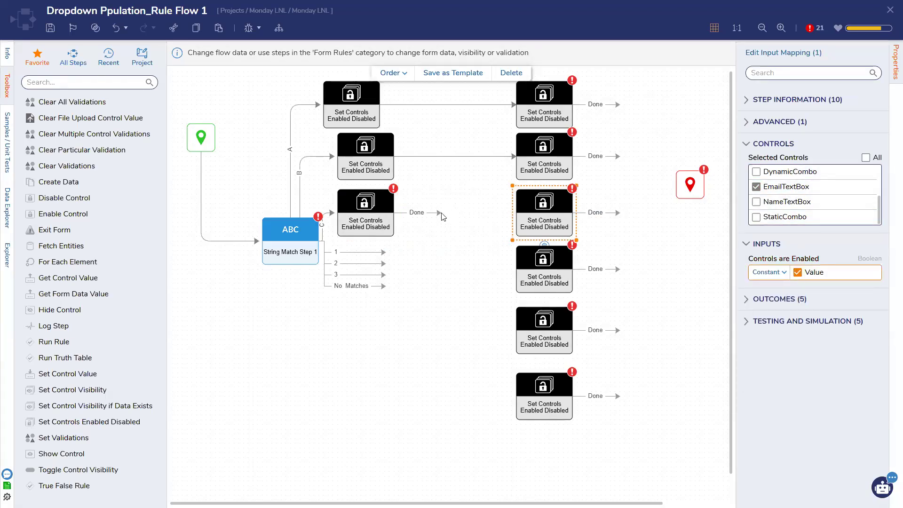
drag(439, 212, 513, 215)
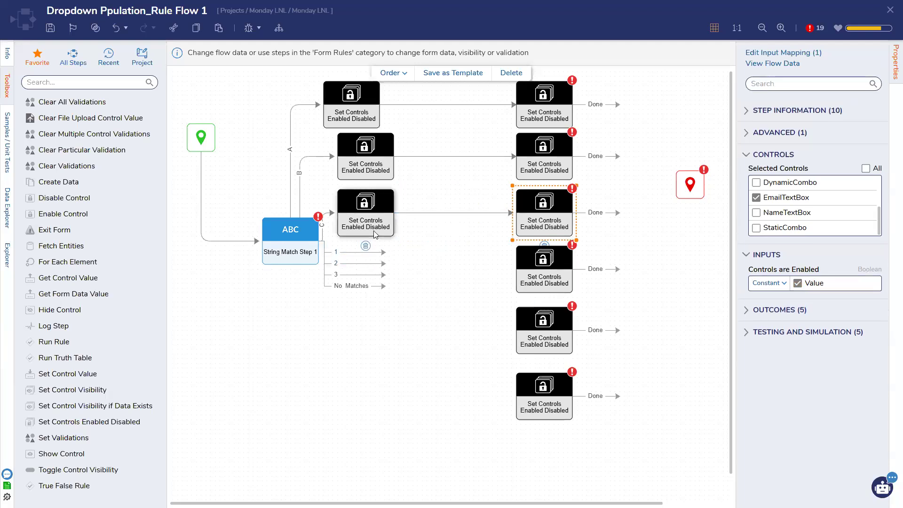
click(421, 262)
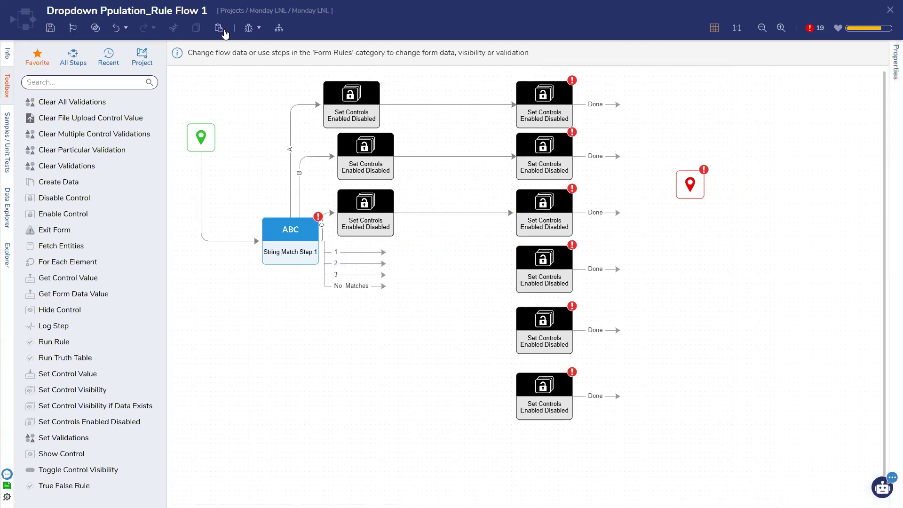
Step: Paste three more Set Controls steps and connect outcomes 1, 2 and 3 to them
key(ctrl+v)
drag(374, 127, 425, 252)
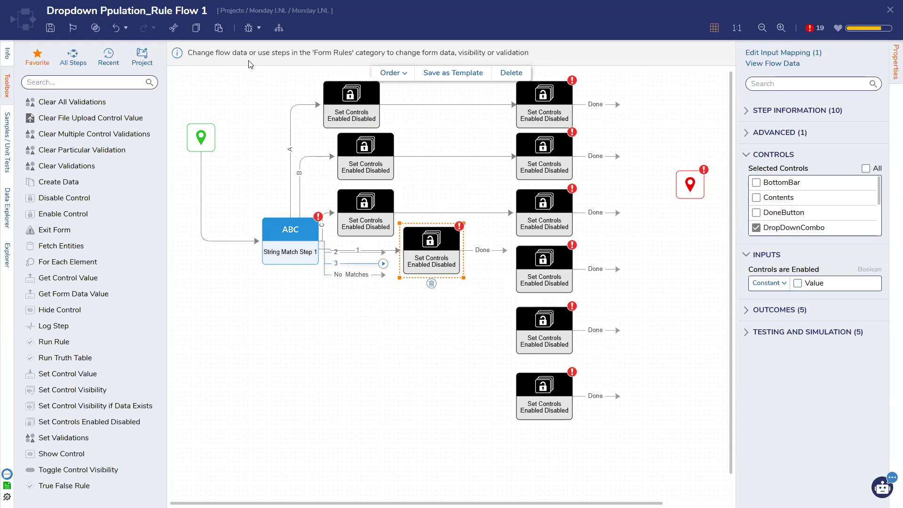
click(220, 35)
click(219, 34)
drag(383, 134, 440, 320)
drag(369, 121, 429, 372)
drag(383, 252, 401, 316)
drag(383, 253, 400, 389)
click(440, 256)
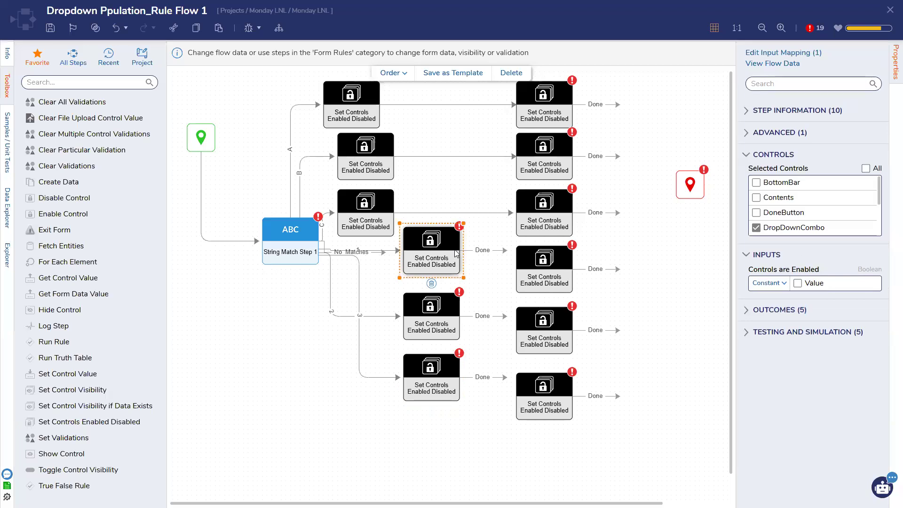
Step: Connect each new step's Done outcome to its right-column step
drag(501, 251, 511, 277)
drag(504, 316, 519, 330)
drag(519, 399, 518, 398)
Step: Make the fourth right-column step target NameTextBox with a constant enabled input
click(544, 268)
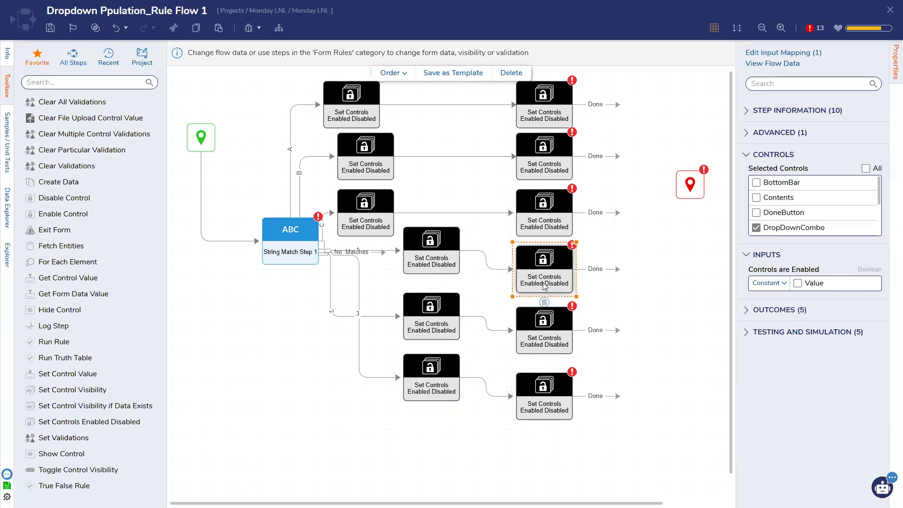
scroll(804, 222, down, 3)
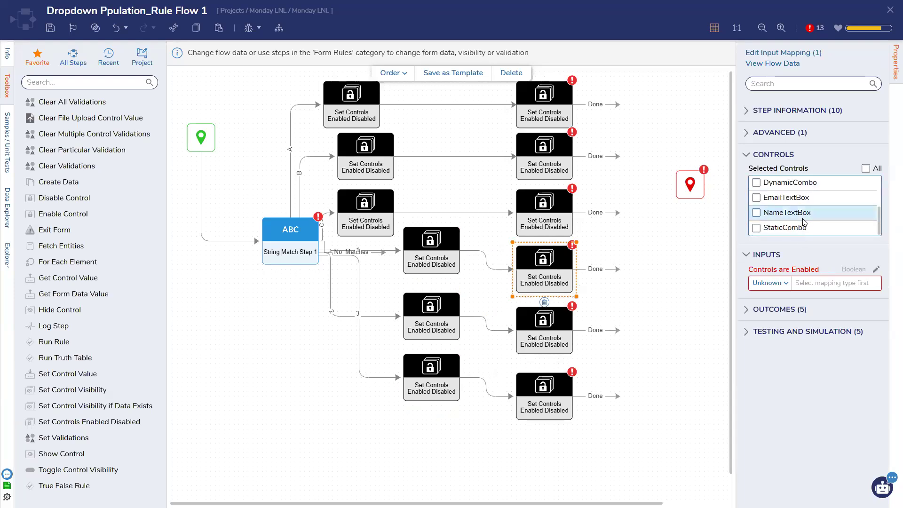
scroll(788, 221, up, 3)
scroll(789, 216, down, 3)
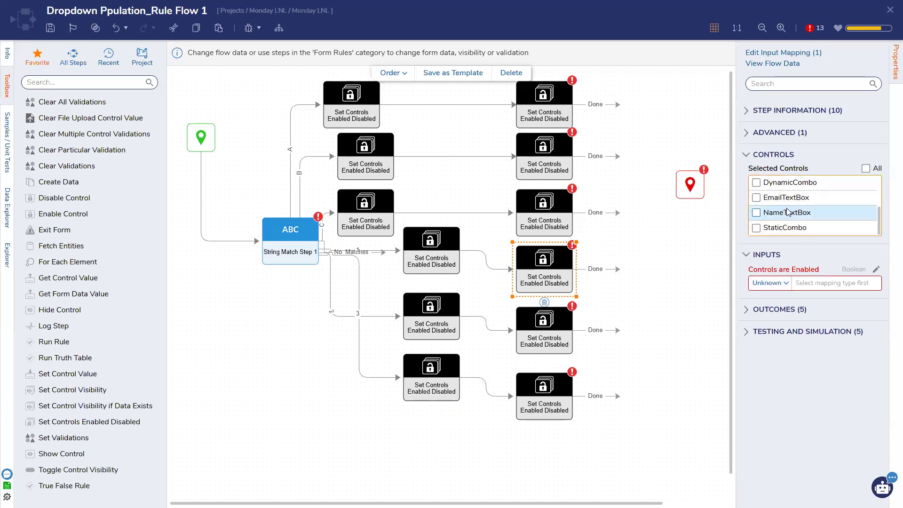
click(788, 212)
click(767, 283)
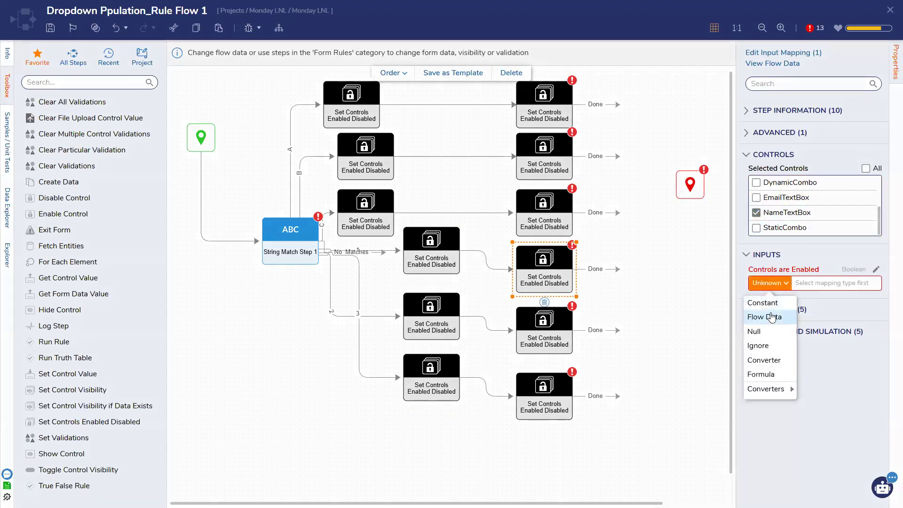
click(559, 340)
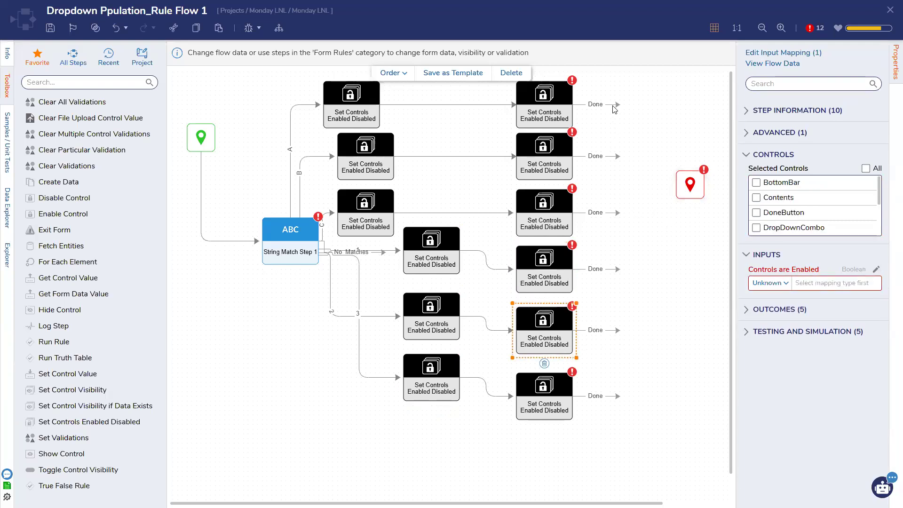
Step: Connect all six right-column Set Controls steps to the End step
drag(649, 174, 672, 183)
drag(617, 156, 673, 183)
drag(617, 213, 673, 189)
drag(617, 269, 672, 189)
drag(622, 329, 672, 188)
drag(619, 395, 673, 188)
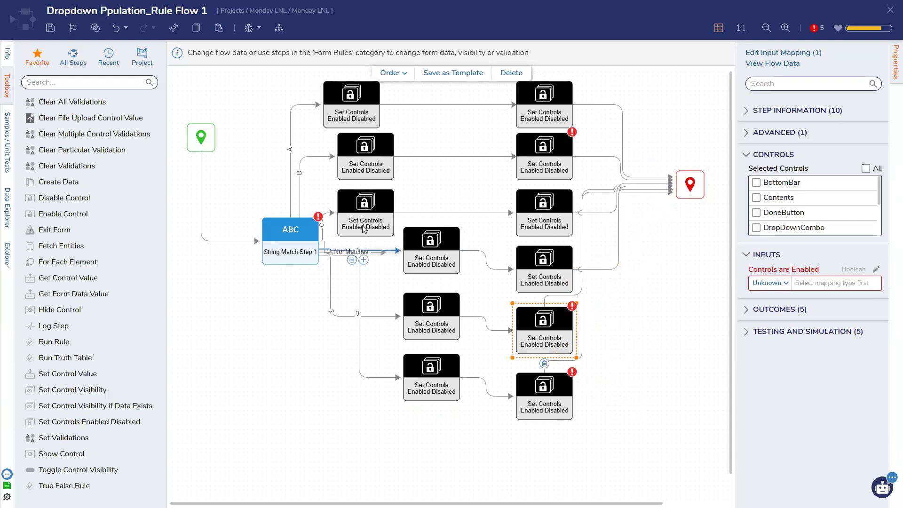
Step: Delete the intermediate left-column Set Controls steps
drag(365, 229, 364, 152)
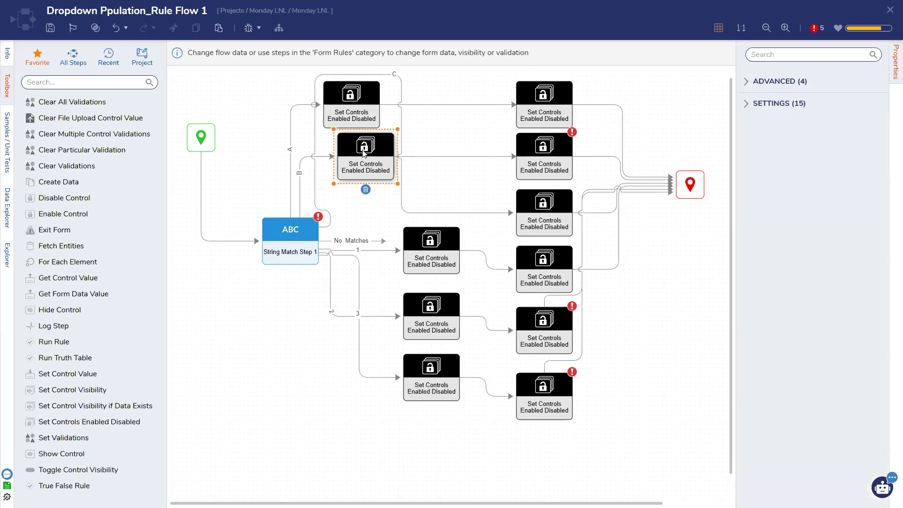
key(Delete)
click(351, 101)
key(Delete)
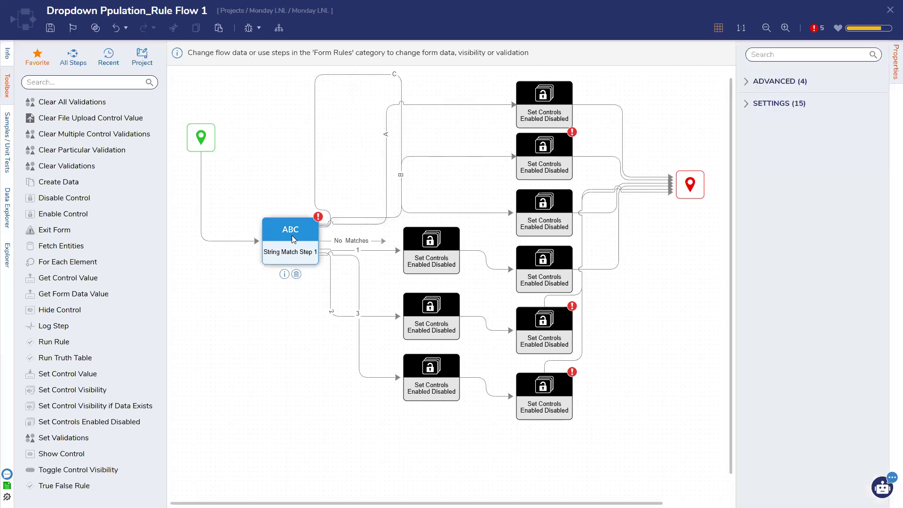
drag(293, 239, 284, 239)
click(437, 283)
click(453, 294)
click(432, 348)
click(413, 391)
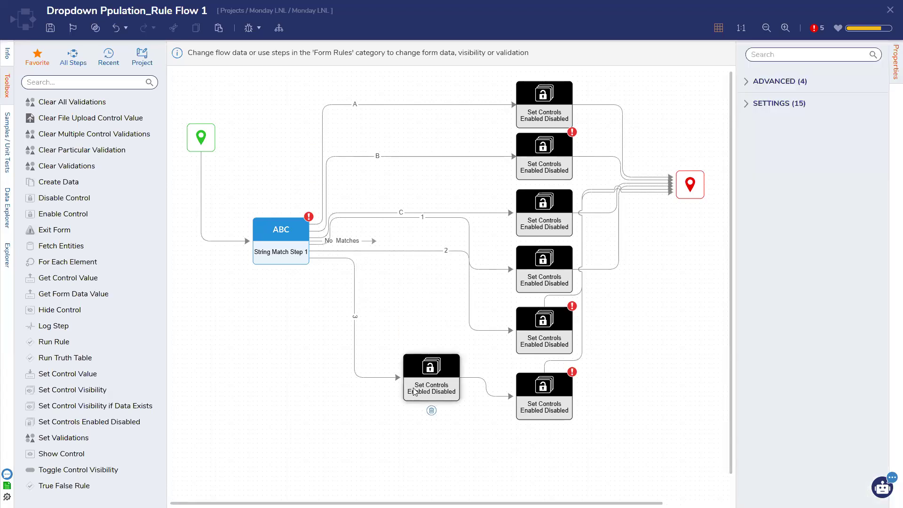
Step: Remove the outcome 3 connector, reposition String Match Step 1, and delete its Start connector
click(414, 391)
click(345, 311)
click(281, 240)
drag(281, 240, 328, 273)
click(192, 253)
Step: Wire Start through the spare Set Controls step into String Match, and route outcome 3 to the bottom step
drag(431, 371, 243, 263)
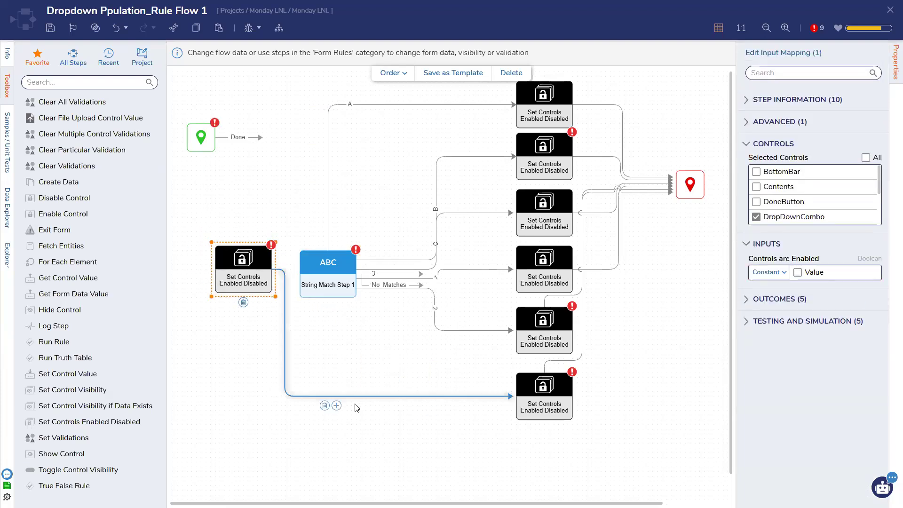
click(325, 406)
drag(259, 138, 243, 239)
drag(317, 272, 319, 270)
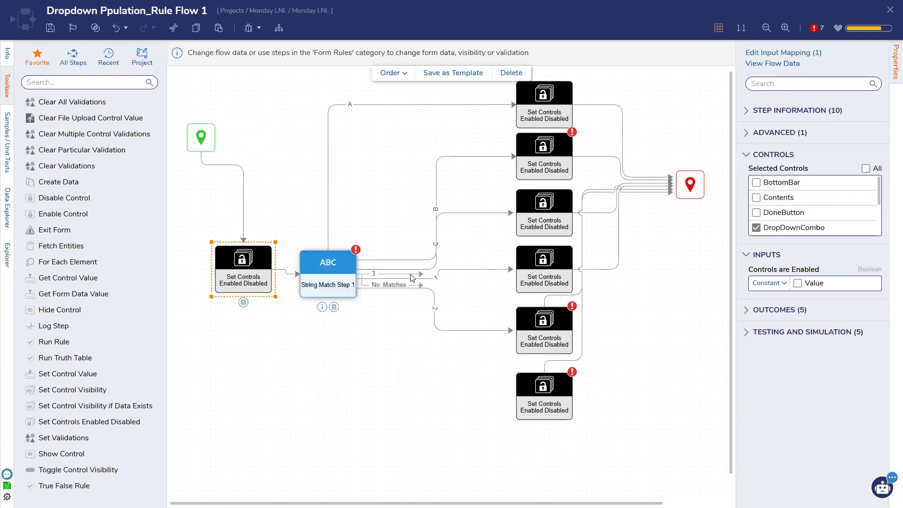
drag(421, 274, 517, 396)
Step: Have the fifth Set Controls step target DropDownCombo and EmailTextBox with Controls are Enabled as Constant
click(544, 398)
click(557, 325)
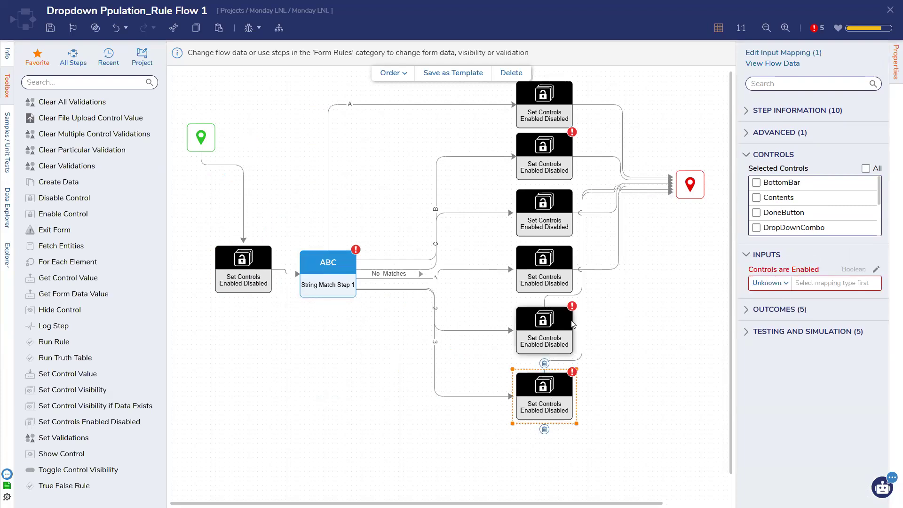
scroll(778, 212, down, 1)
click(777, 182)
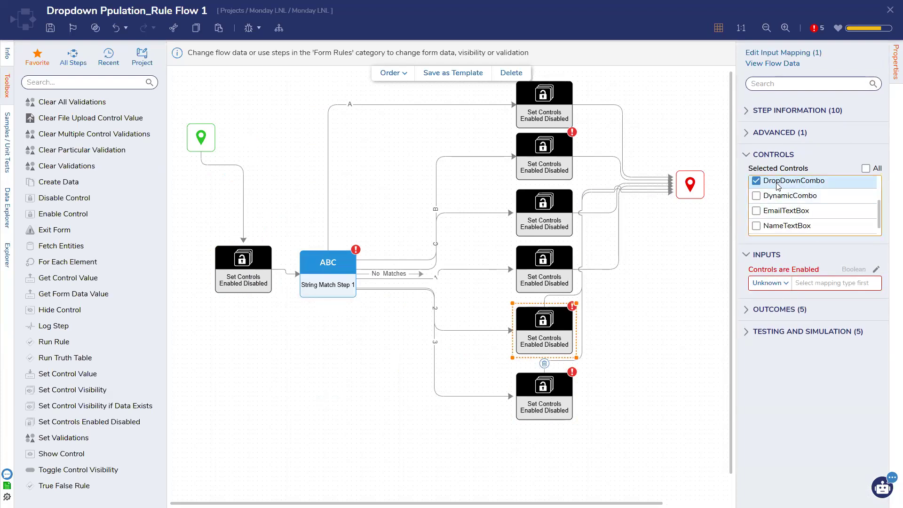
click(778, 212)
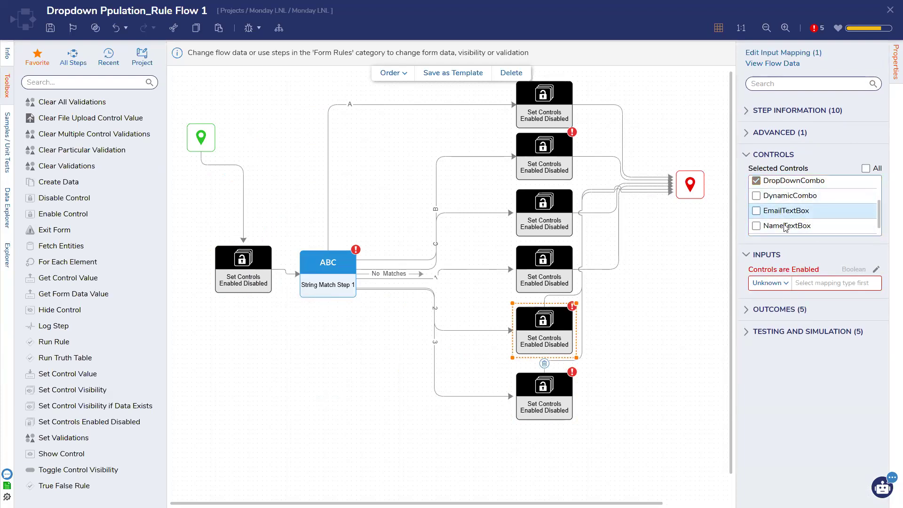
click(769, 282)
click(779, 303)
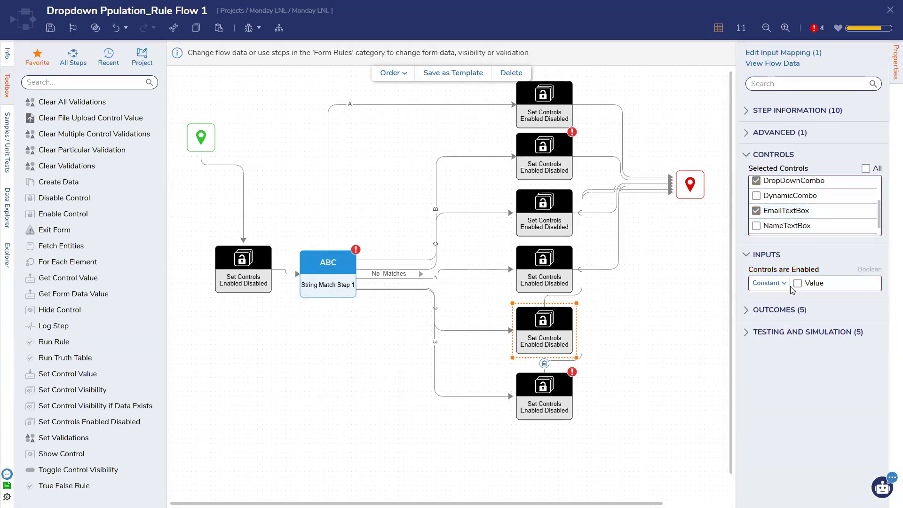
Step: Have the bottom Set Controls step target NameTextBox with Controls are Enabled as Constant
click(544, 395)
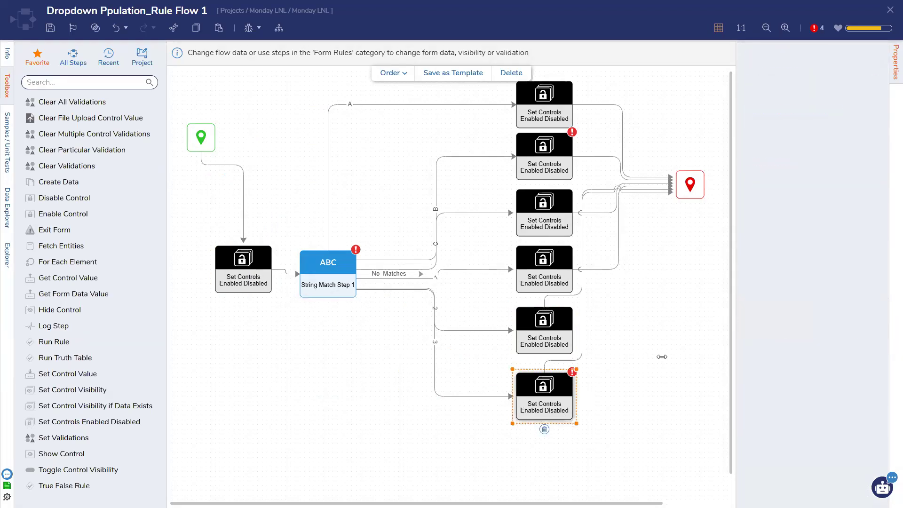
scroll(770, 220, down, 1)
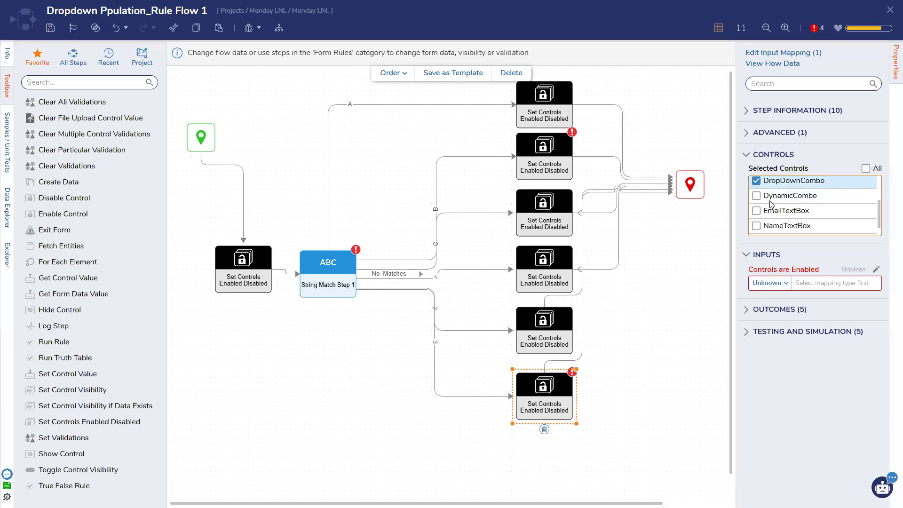
click(768, 227)
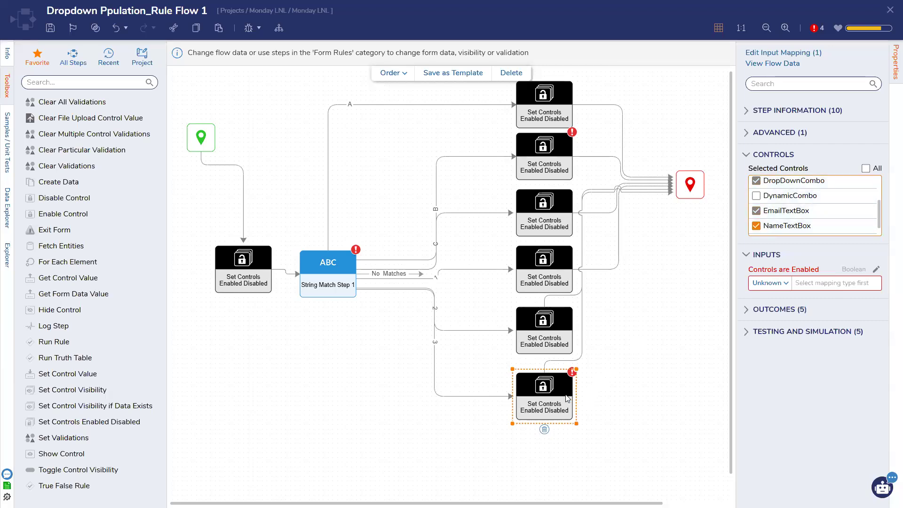
click(773, 281)
click(767, 300)
Step: Set the second Set Controls step's Controls are Enabled input to Constant
click(662, 292)
click(561, 170)
click(770, 282)
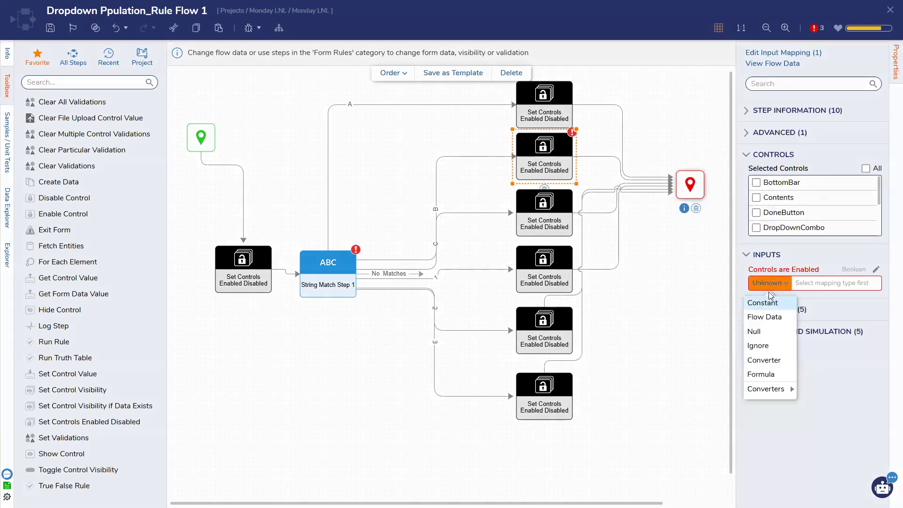
click(773, 301)
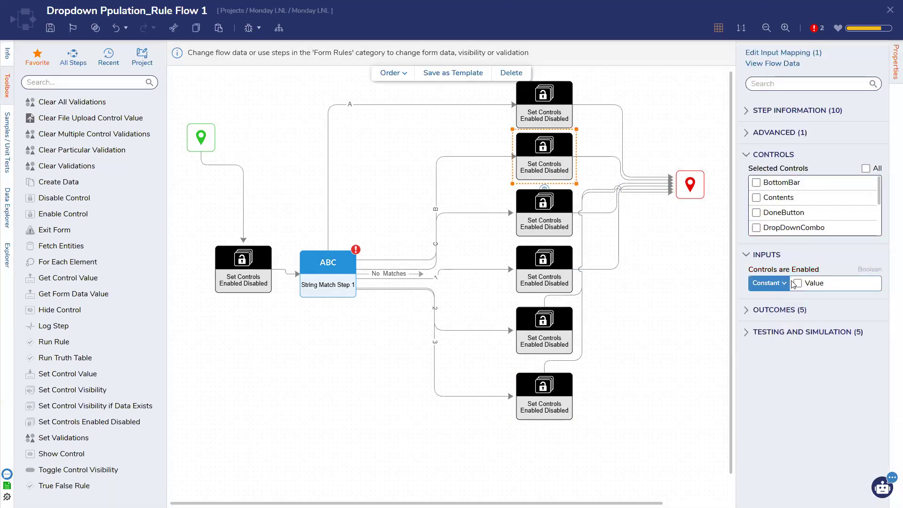
click(348, 280)
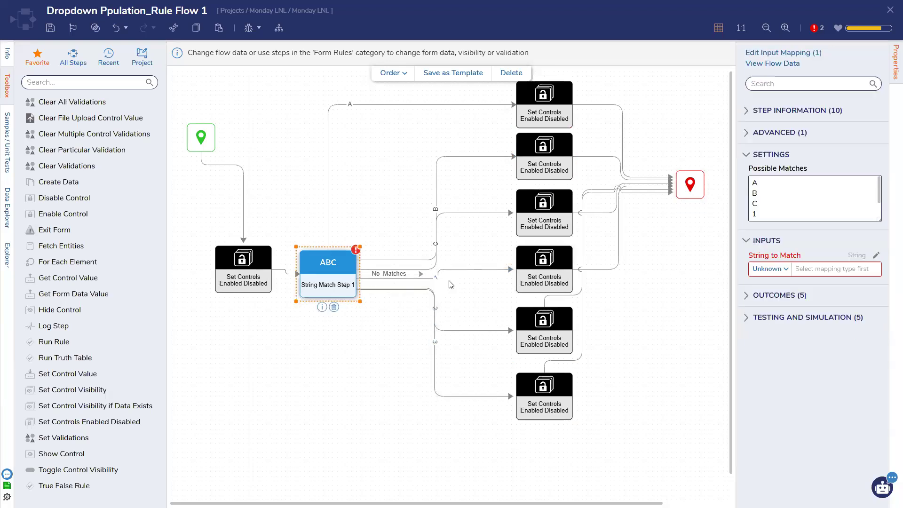
Step: Map String to Match to Form Data > Dynamic [Combo] > Dynamic Selected
click(878, 254)
click(277, 149)
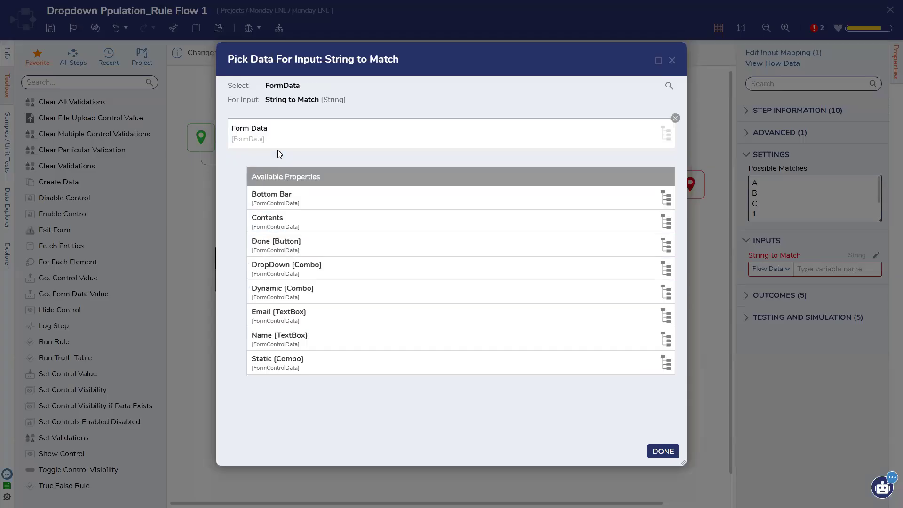
click(300, 296)
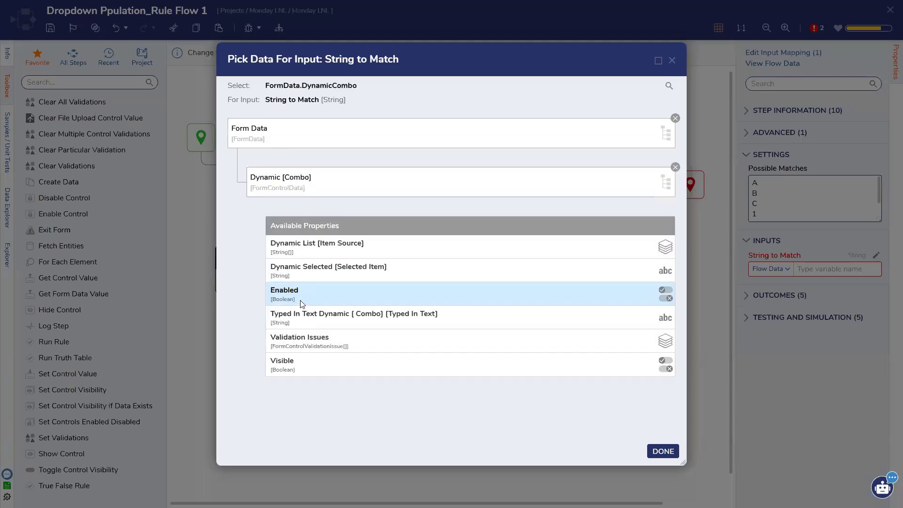
click(315, 273)
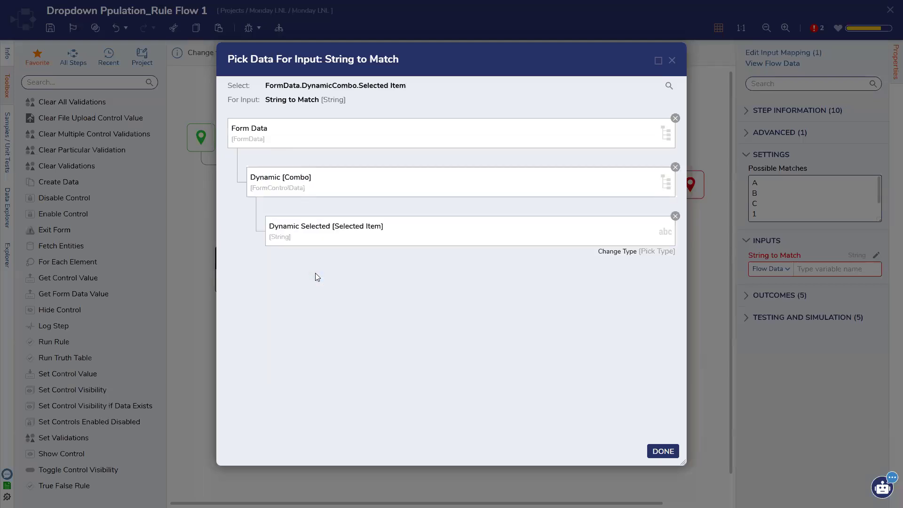
click(657, 452)
Step: Connect the No Matches outcome to End and save the rule flow
scroll(765, 198, down, 2)
scroll(765, 198, down, 1)
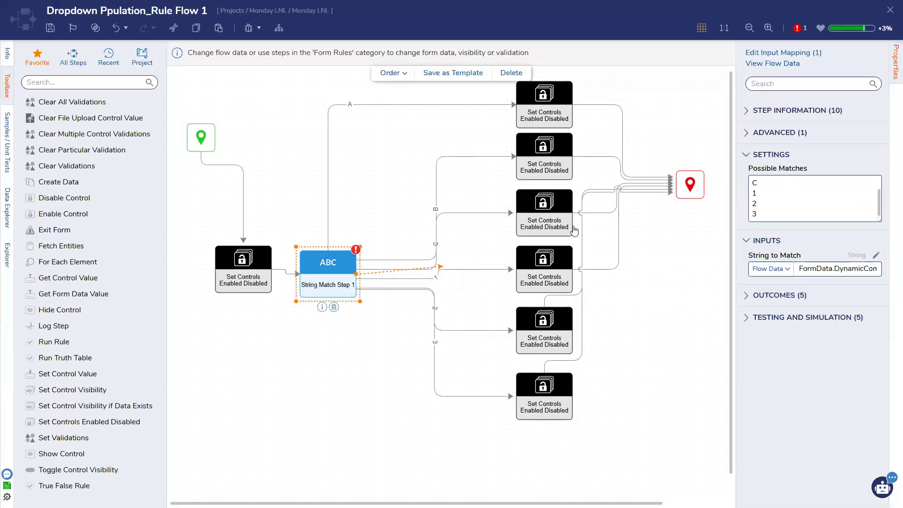
drag(676, 194, 676, 193)
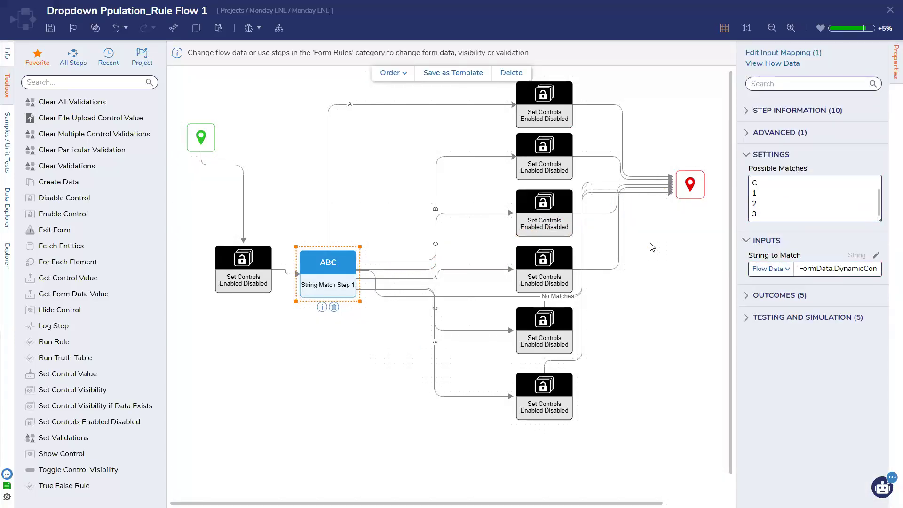
click(56, 30)
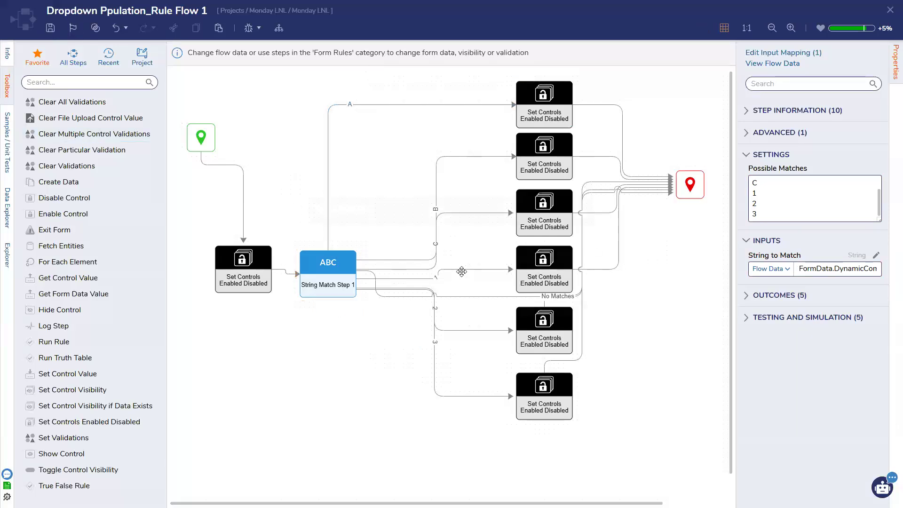
click(568, 300)
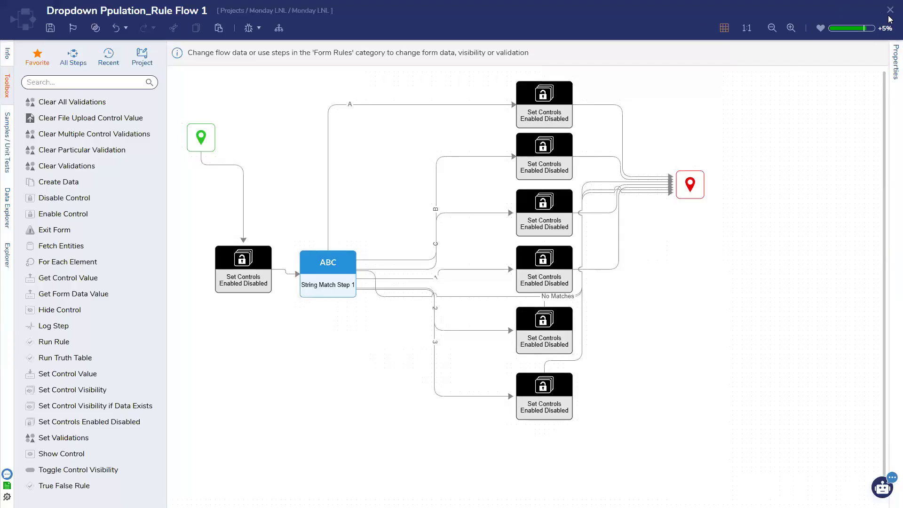
Step: Save and close the form, then start a debug run of Run Dropdown
click(890, 10)
click(569, 403)
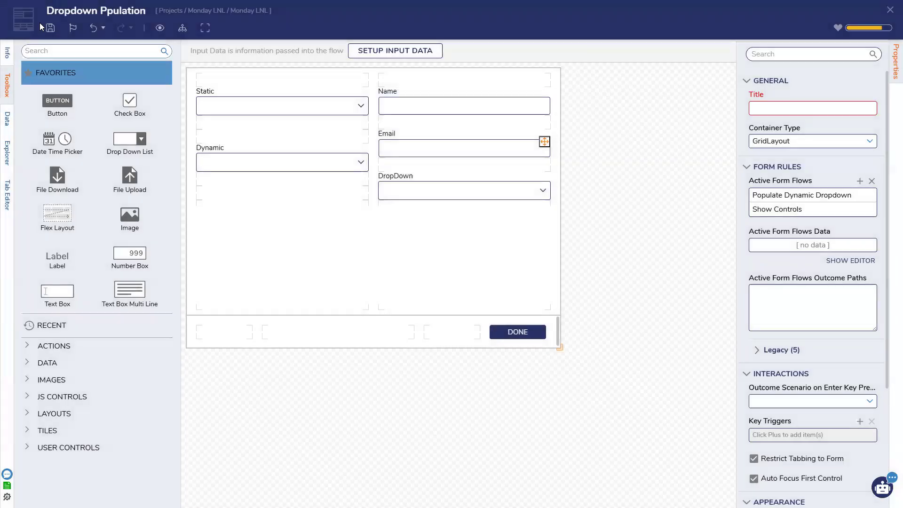
click(51, 28)
click(569, 301)
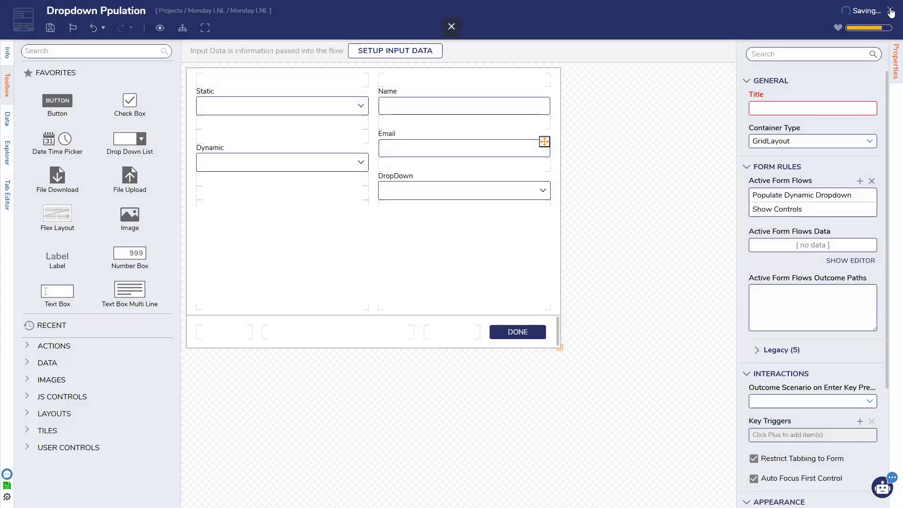
click(891, 10)
click(709, 198)
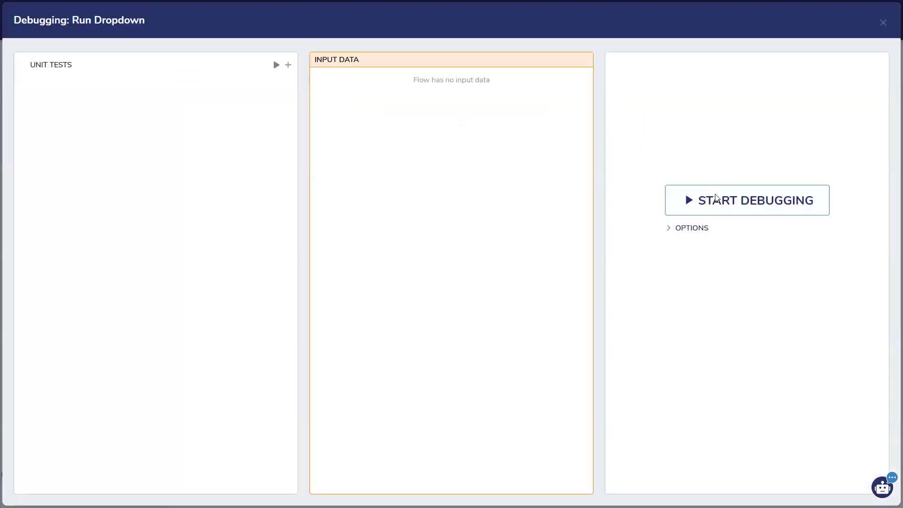
Step: With Static set to One, try Dynamic values 1, 3 and 2, then clear Dynamic
click(432, 170)
click(394, 191)
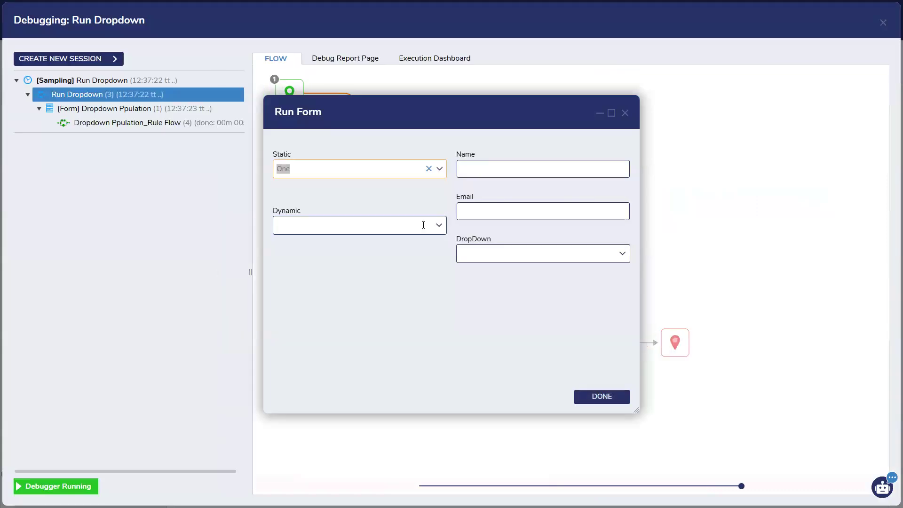
click(435, 225)
click(391, 253)
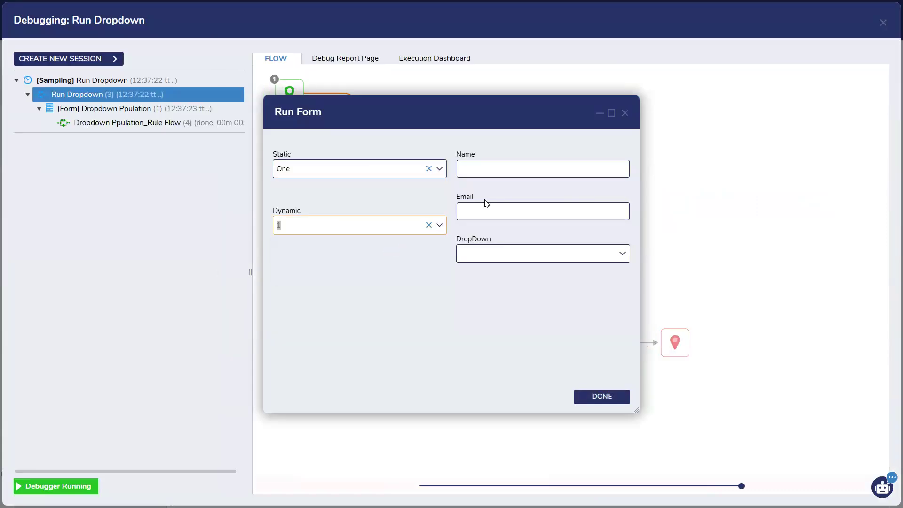
click(439, 225)
click(402, 272)
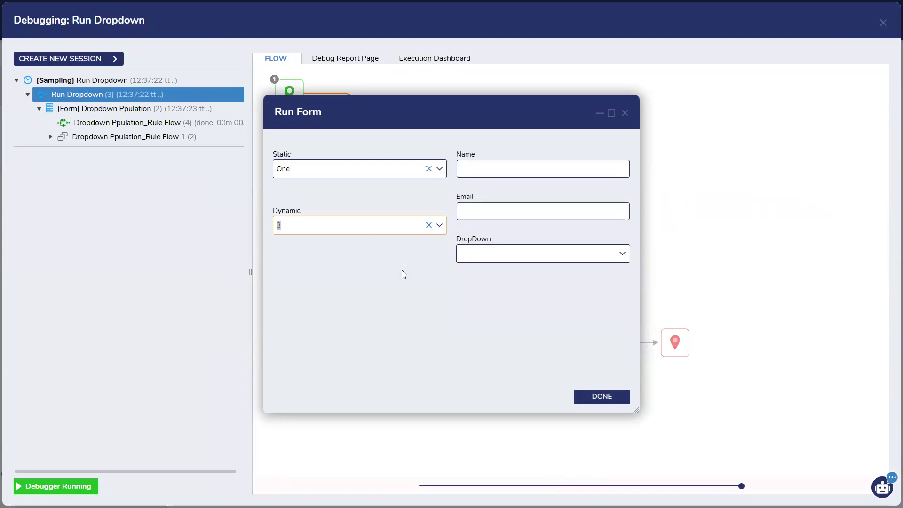
click(426, 232)
click(403, 259)
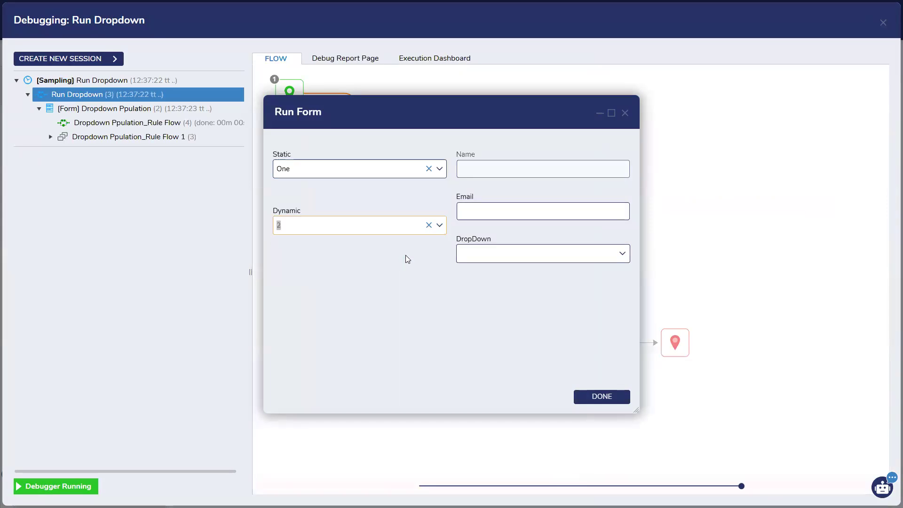
click(428, 224)
Step: Set Static to Two and try Dynamic values C, B, then A
click(439, 168)
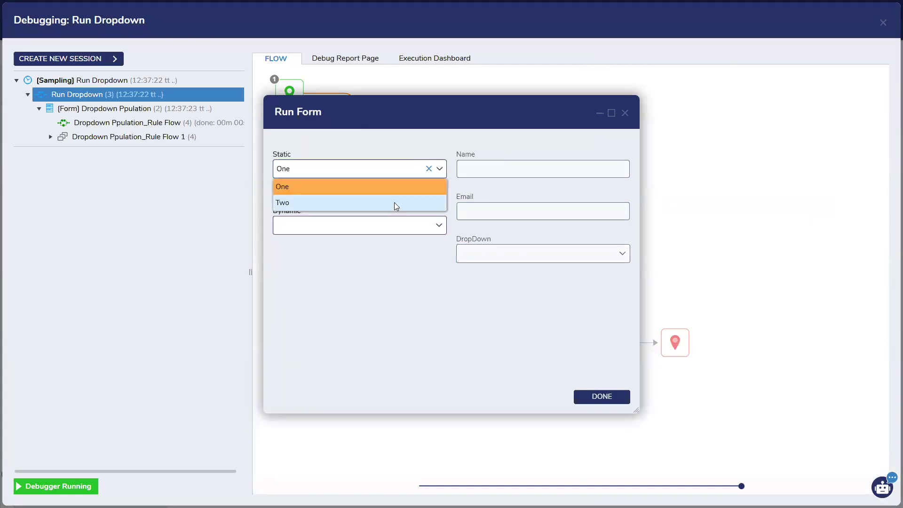
click(394, 202)
click(438, 225)
click(403, 274)
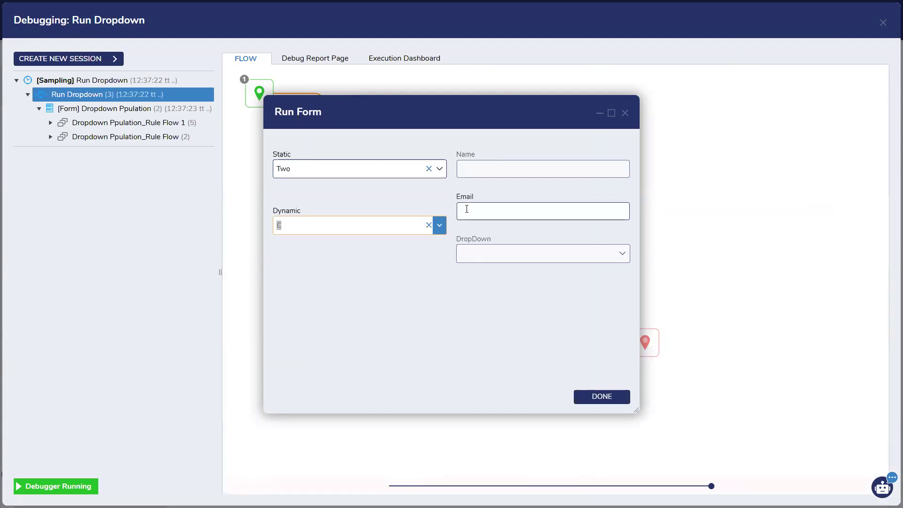
click(438, 225)
click(410, 259)
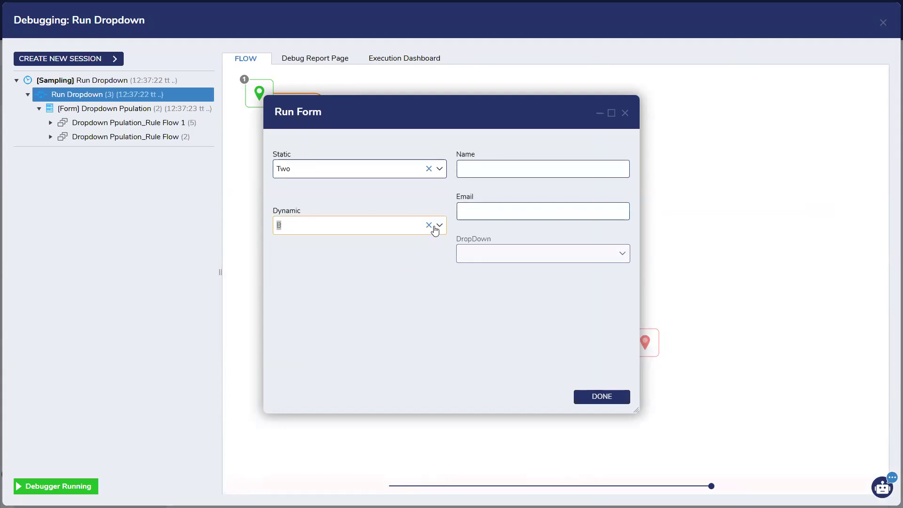
click(439, 224)
click(416, 242)
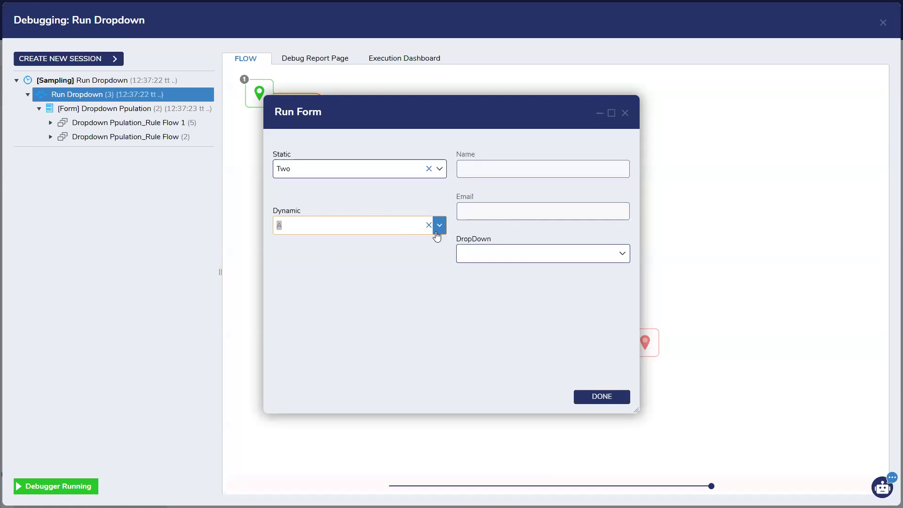
click(301, 225)
Step: Close the test form and the debugger
click(625, 115)
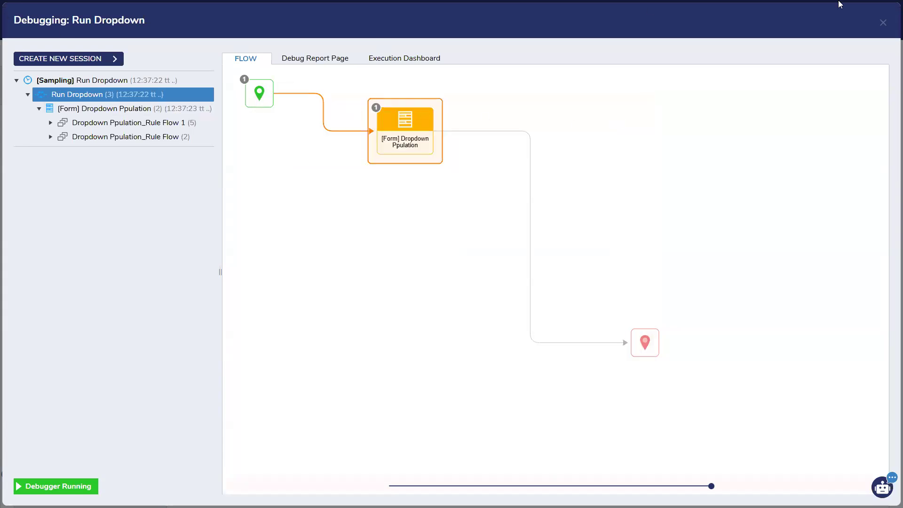
click(883, 23)
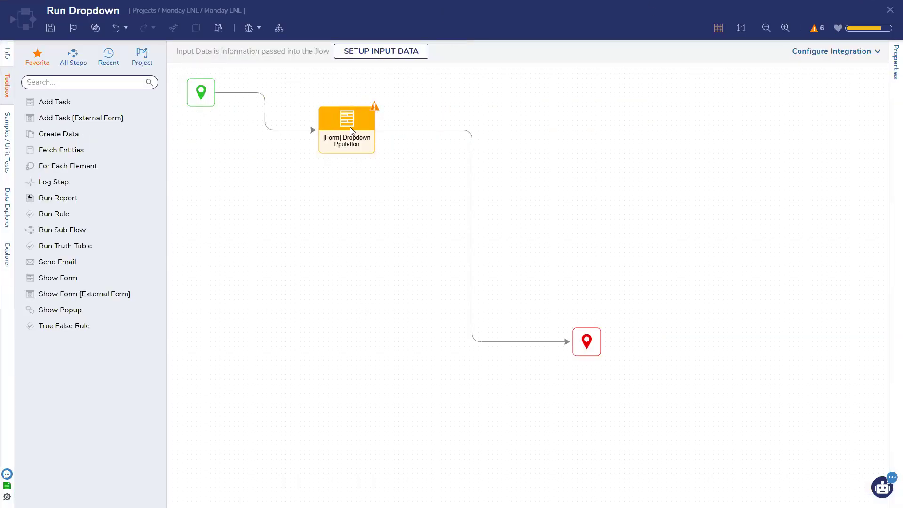
click(252, 29)
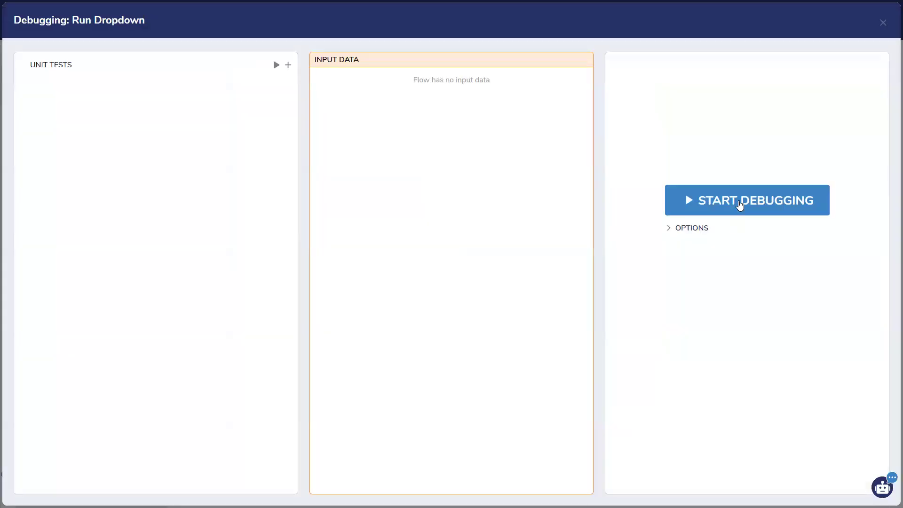
click(882, 22)
Step: Edit the Dropdown Ppulation form and open the Show Controls rule flow in the designer
click(362, 153)
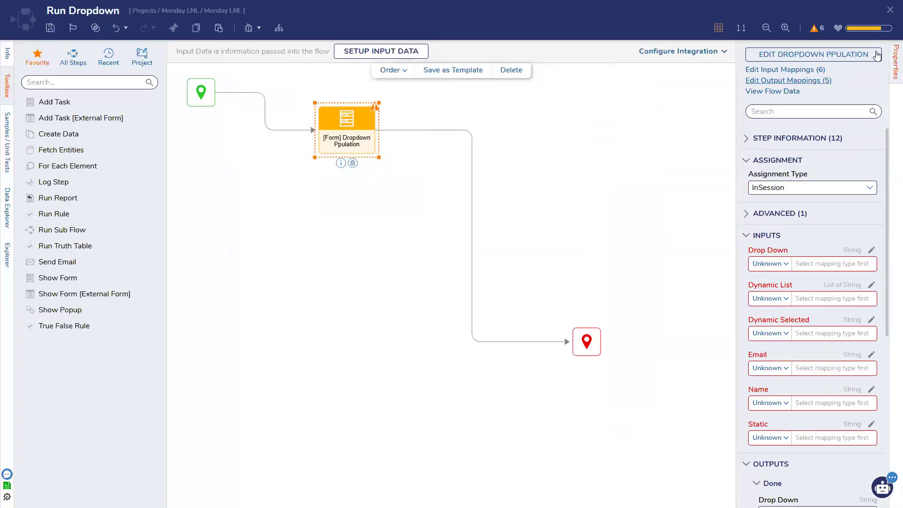
click(830, 55)
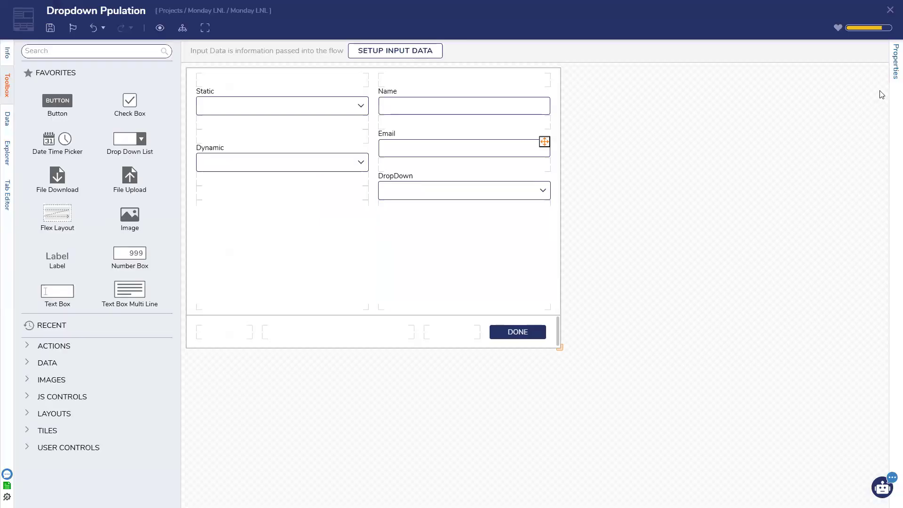
click(895, 61)
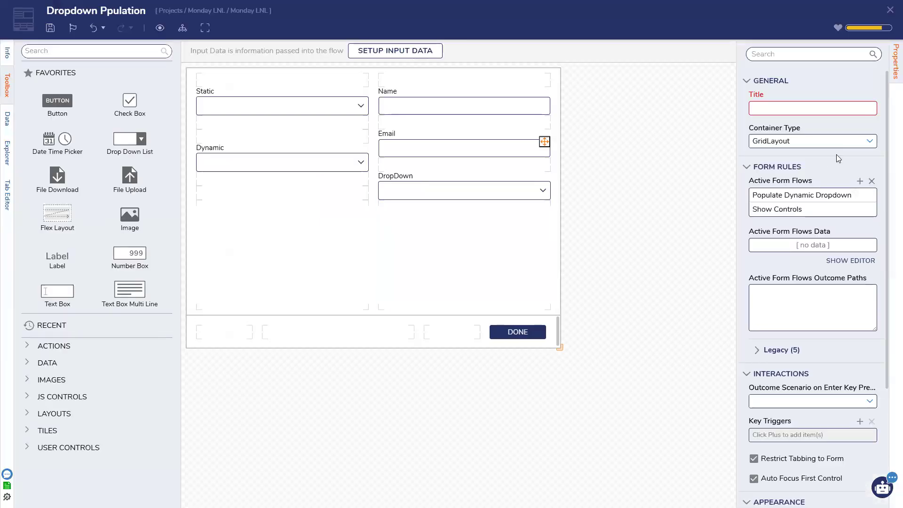
click(856, 210)
click(406, 186)
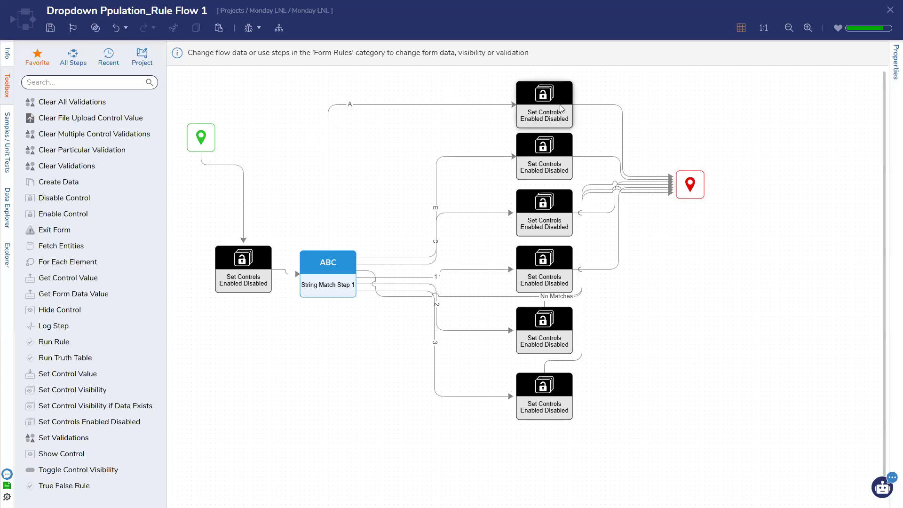
Step: Save the flow and nudge the String Match Step slightly up to reroute No Matches
click(327, 263)
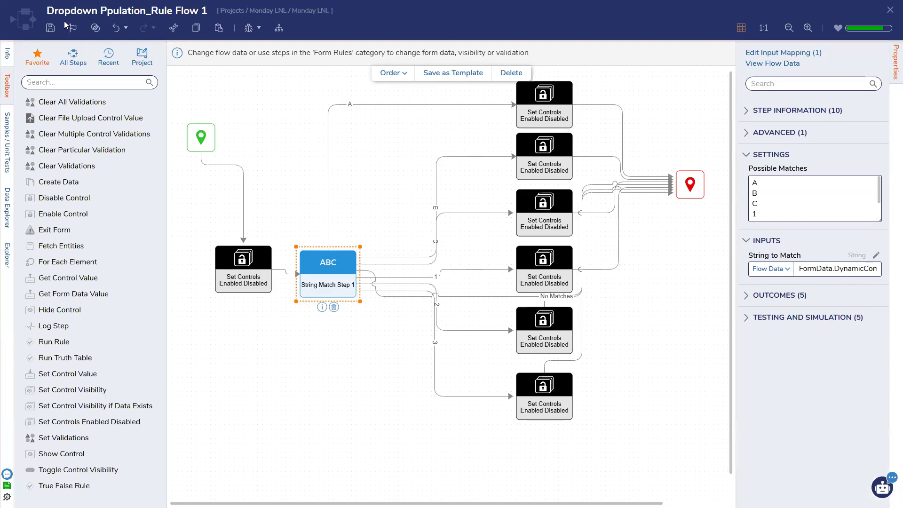
click(50, 28)
click(569, 306)
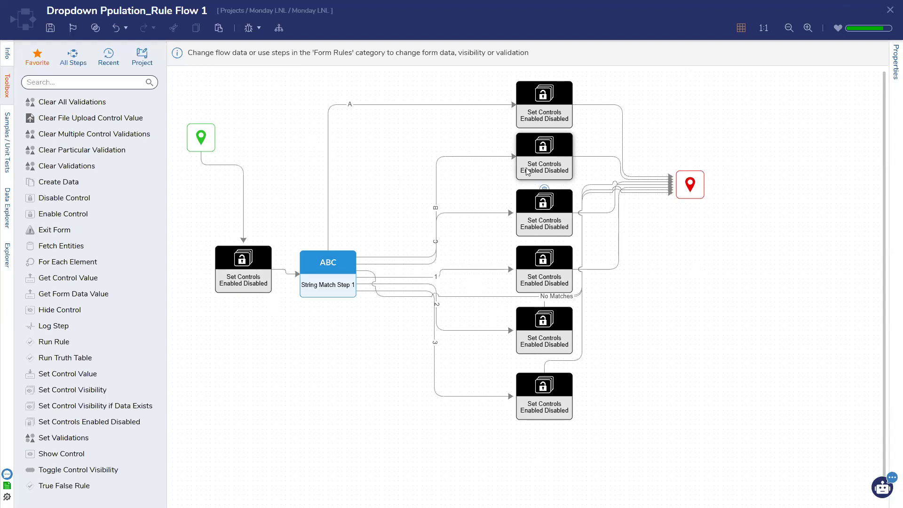
click(326, 260)
drag(325, 261, 326, 256)
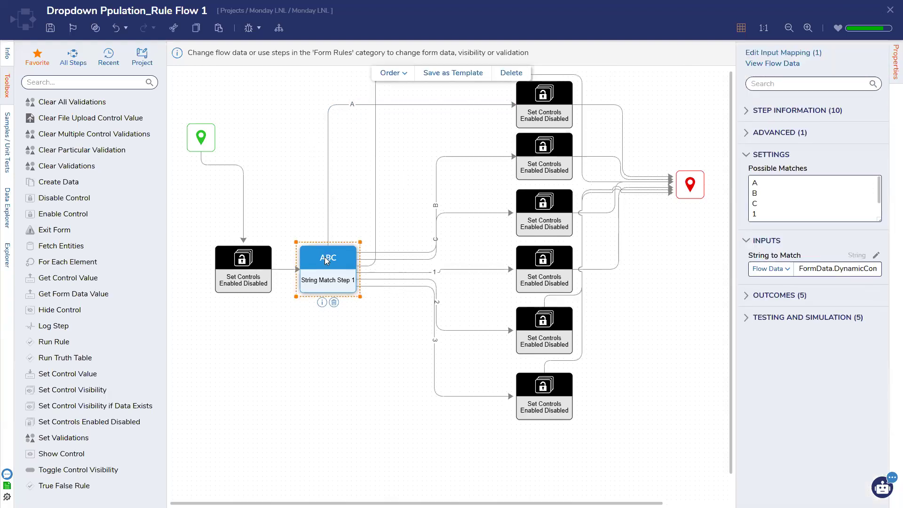
click(394, 335)
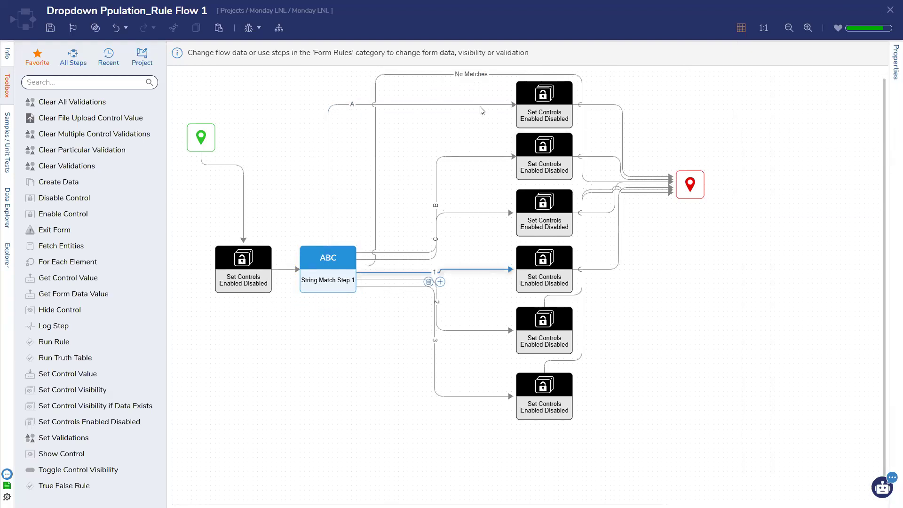
click(376, 216)
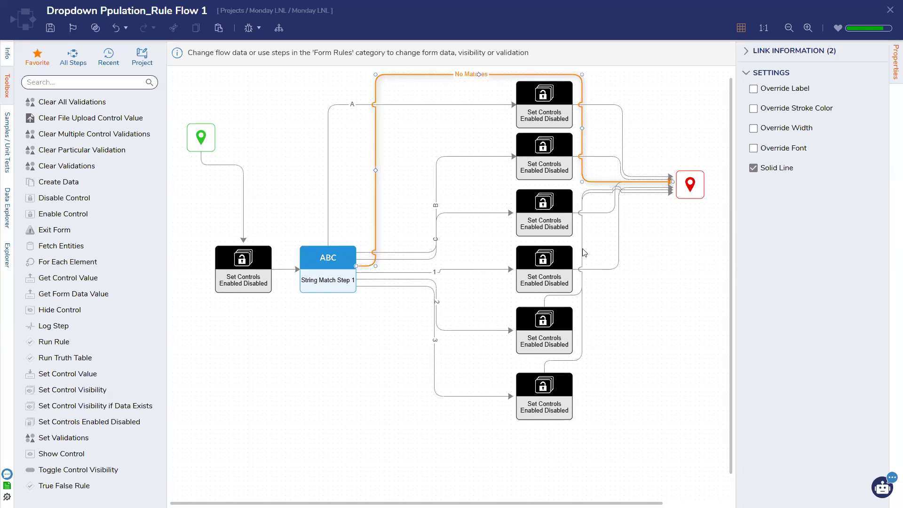
Step: Add trial Set Control Visibility if Data Exists and Toggle Control Visibility steps, then delete the first
click(542, 108)
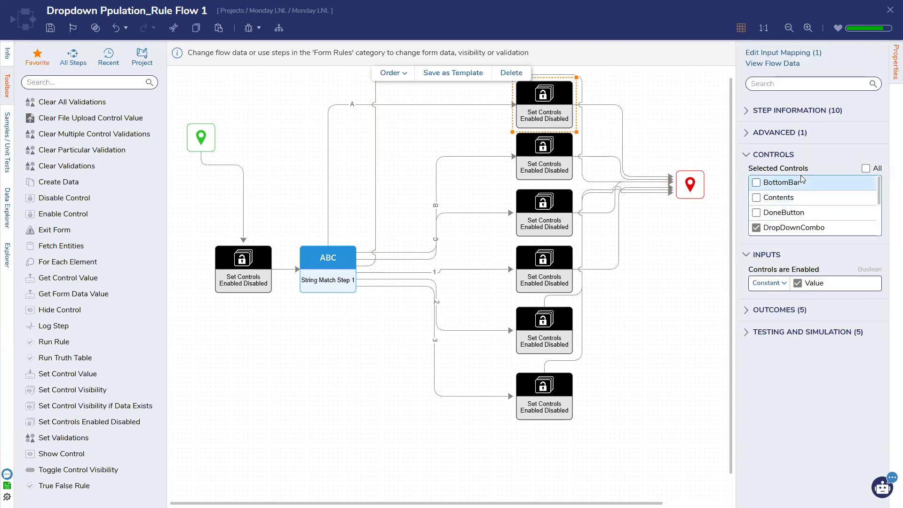
scroll(798, 183, down, 3)
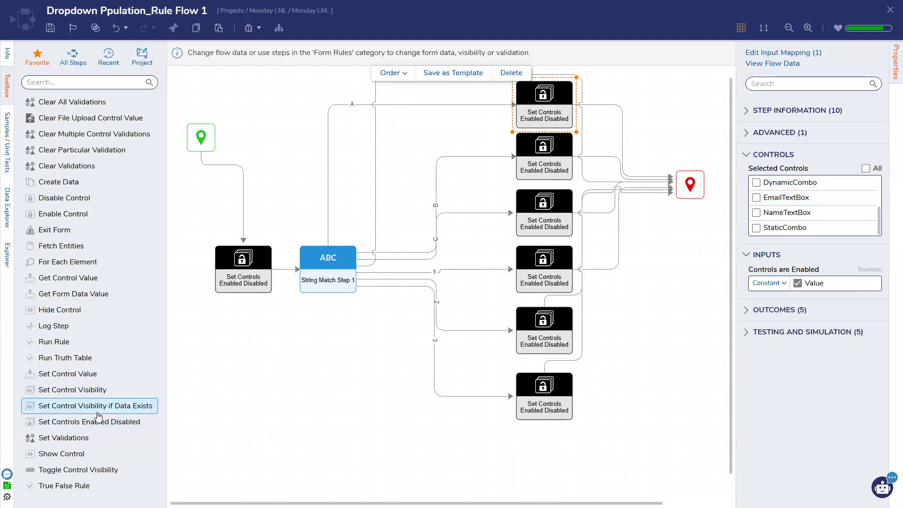
drag(96, 406, 275, 407)
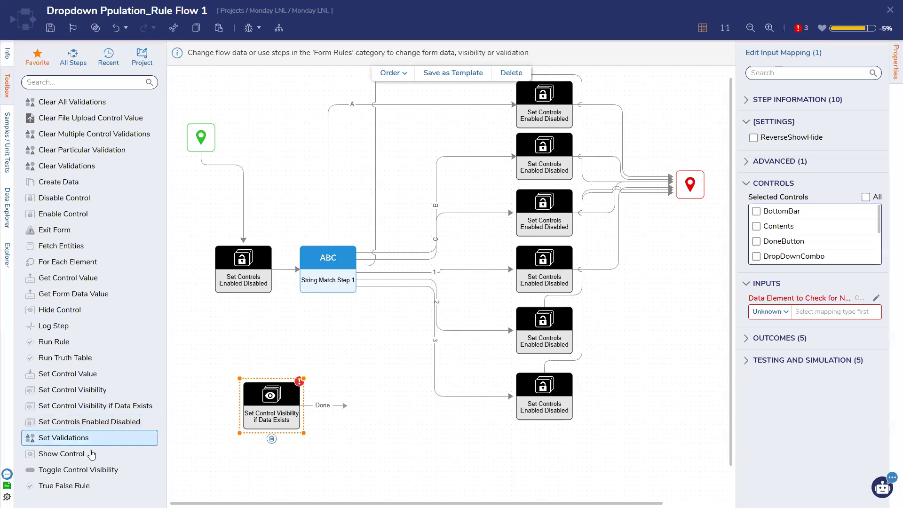
drag(94, 470, 271, 350)
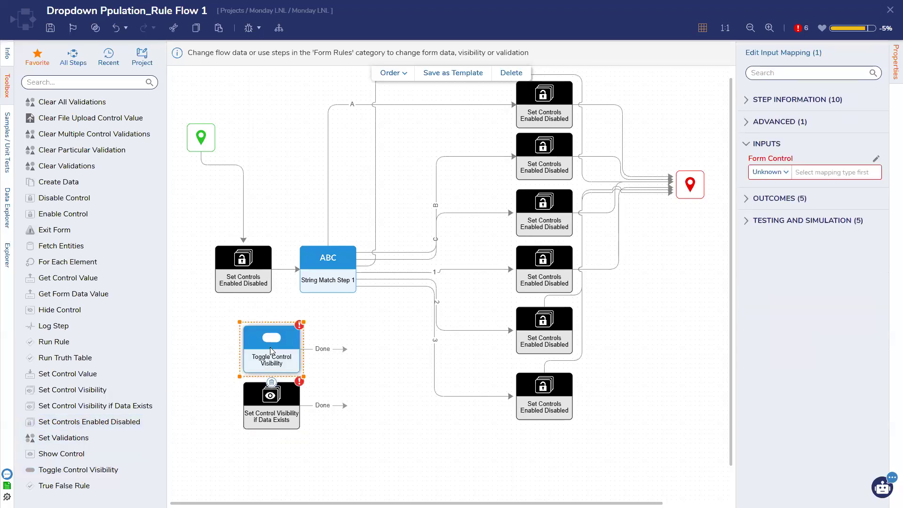
click(264, 403)
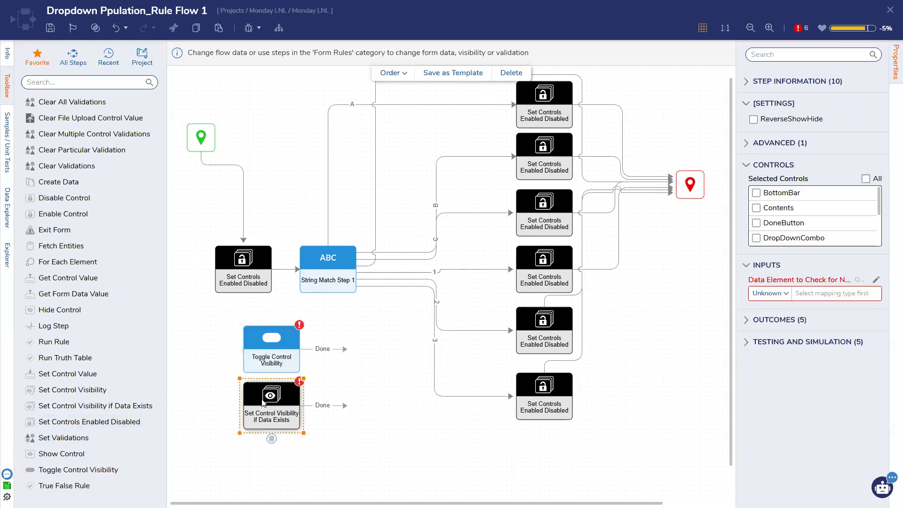
key(Delete)
Step: Try a Show Control step, then delete it and the Toggle Control Visibility step
click(280, 362)
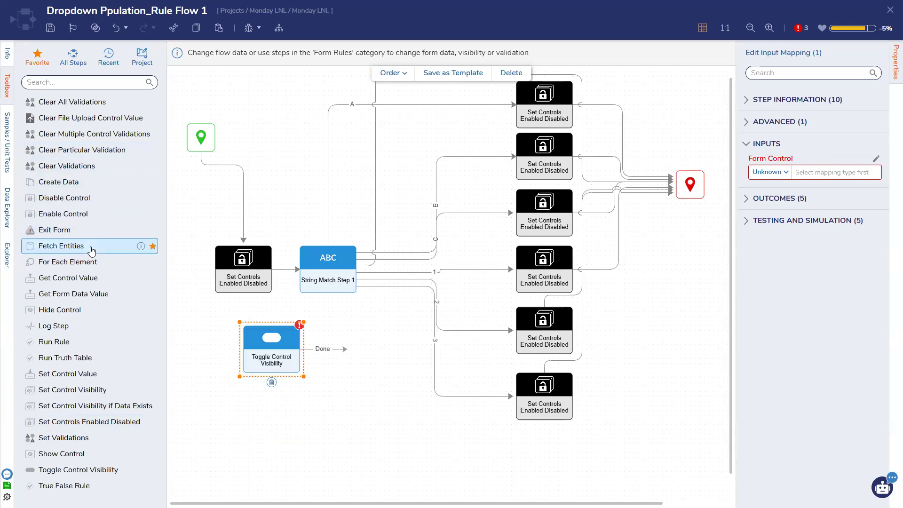
drag(94, 453, 309, 462)
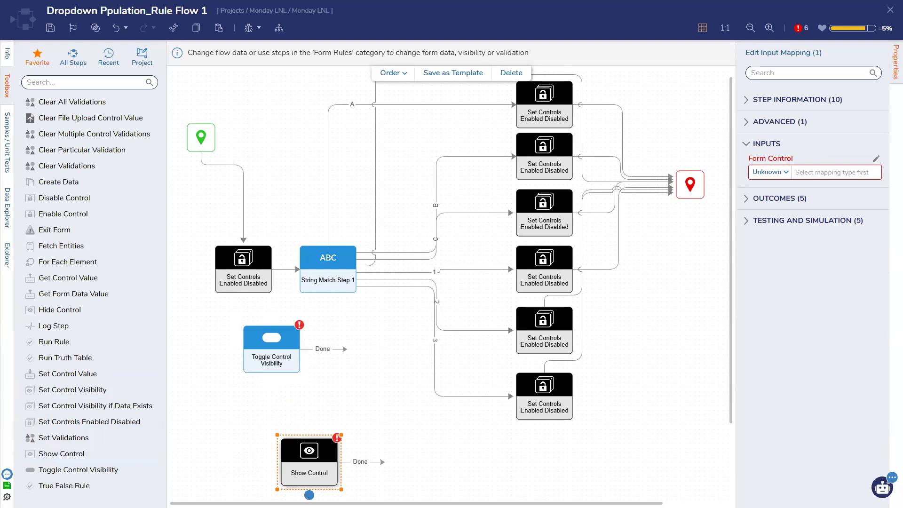
click(309, 494)
click(272, 365)
click(272, 382)
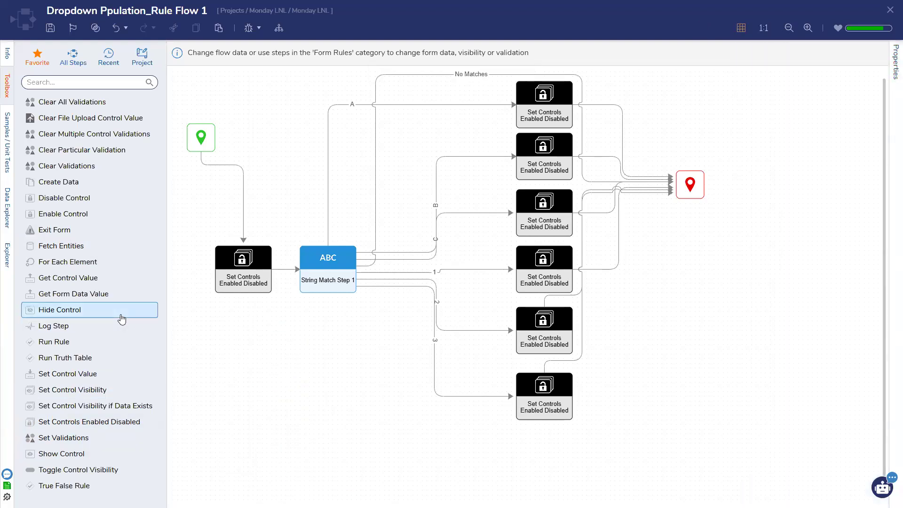
Step: Save the rule flow with Ctrl+S
click(247, 276)
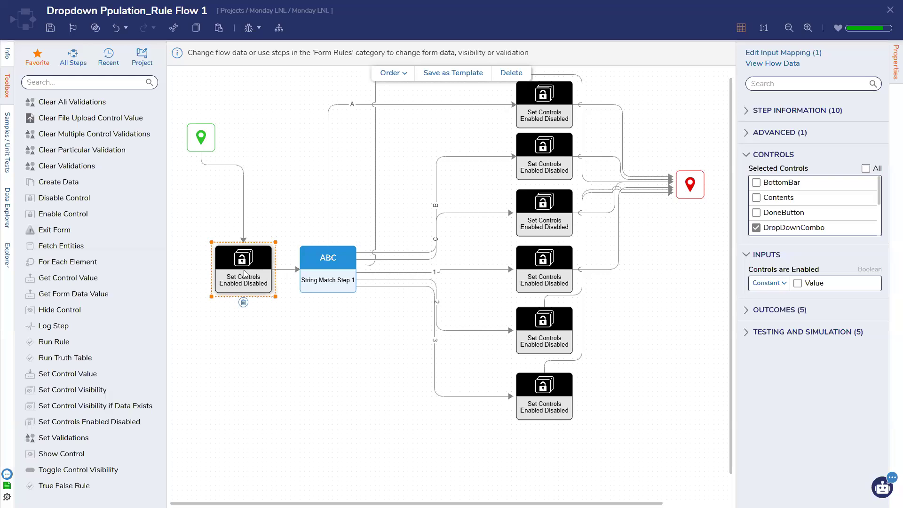
click(361, 209)
key(ctrl+s)
click(554, 303)
Step: Show the flow's Properties settings and highlight its Form Rule Flow behavior type
click(247, 282)
click(264, 166)
click(892, 69)
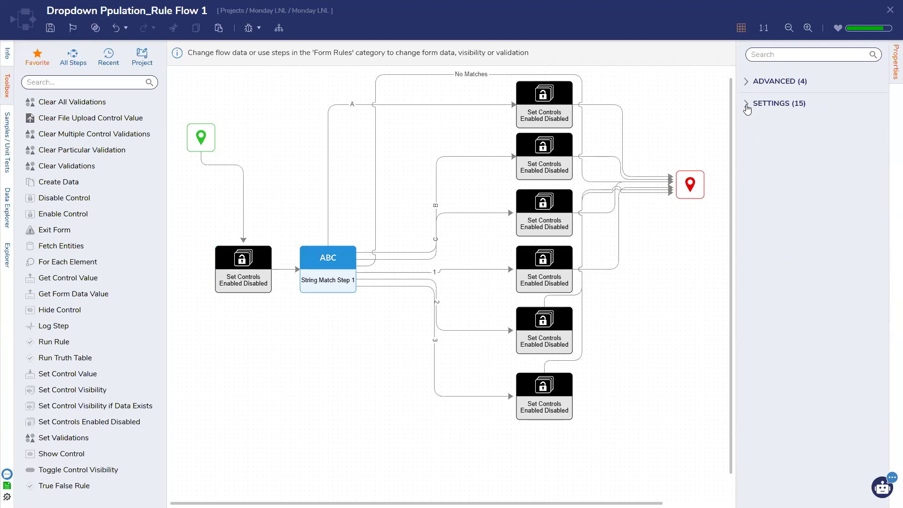
click(746, 107)
drag(749, 128, 803, 132)
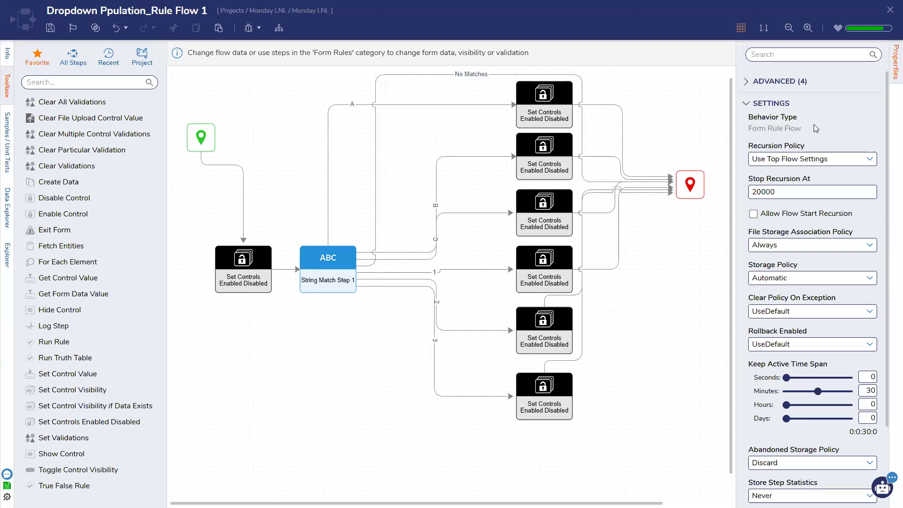
drag(805, 129, 679, 169)
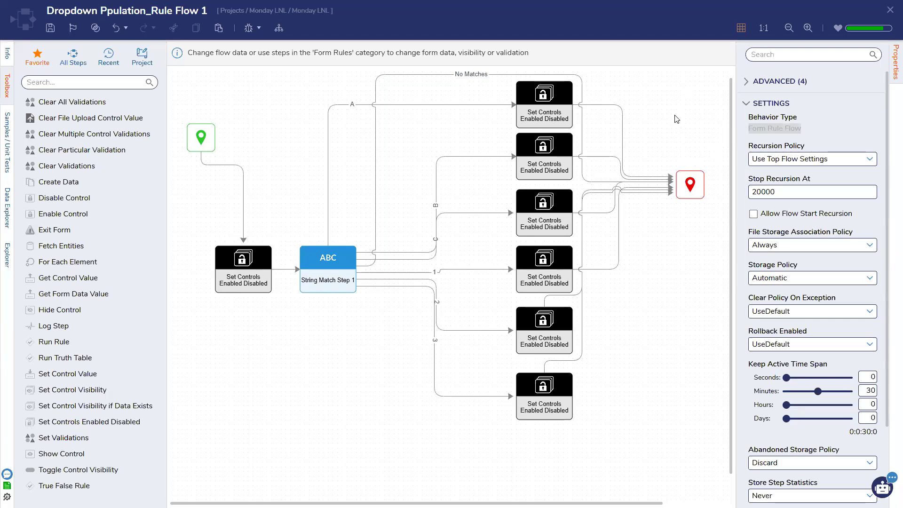
click(761, 123)
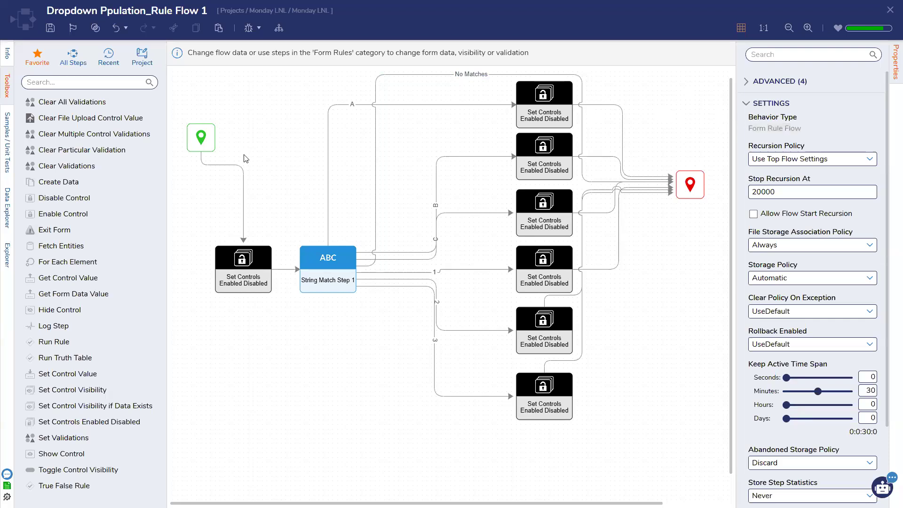
Step: Save the rule flow
click(73, 56)
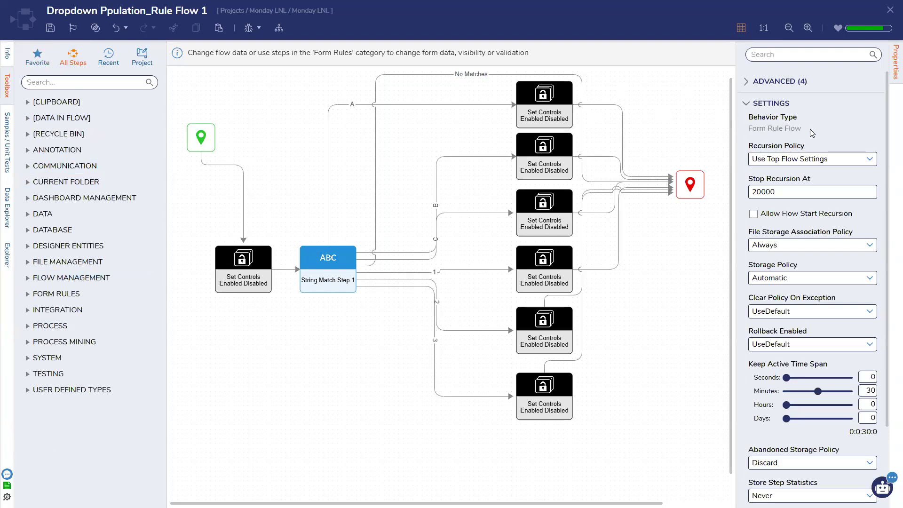
click(51, 28)
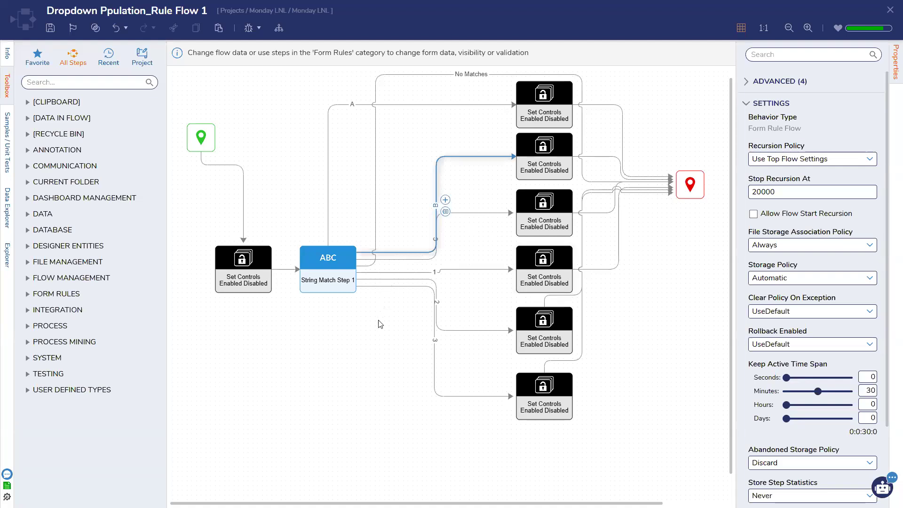
click(51, 29)
click(568, 306)
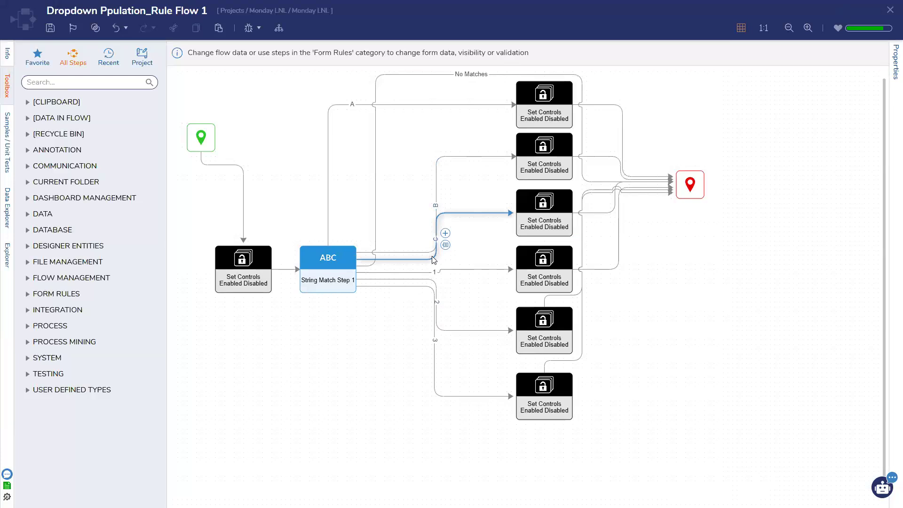
Step: Search the steps for 'external truth', trim it to 'external', clear it, and show Favorite steps
click(48, 61)
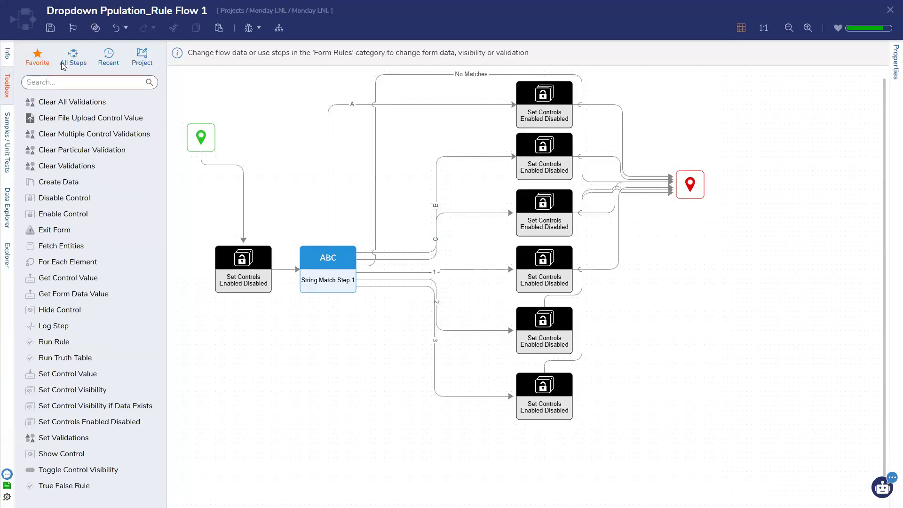
click(64, 64)
click(63, 83)
text(external trit)
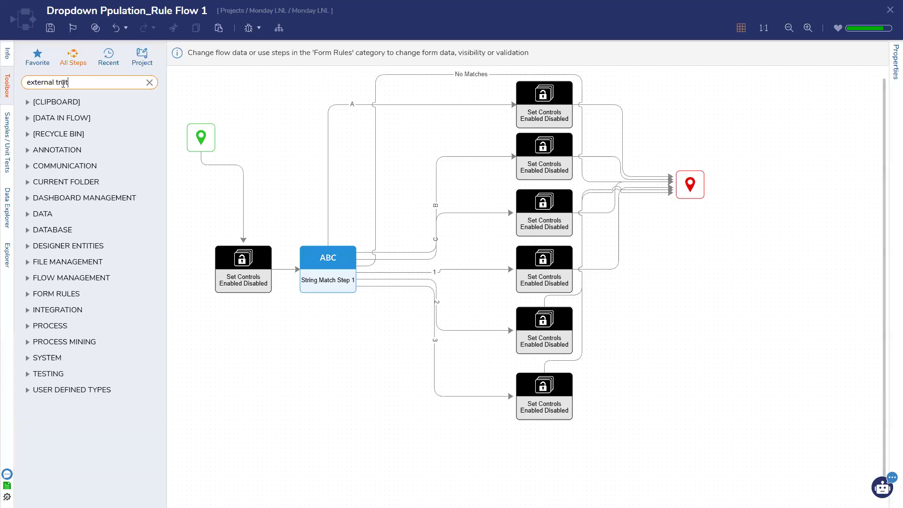
key(BackSpace)
key(BackSpace)
text(uth)
double_click(63, 82)
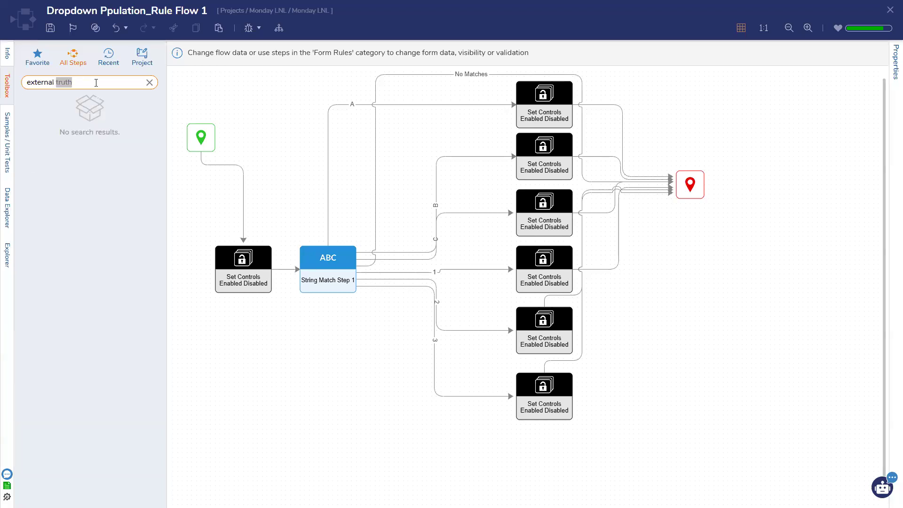
key(BackSpace)
key(BackSpace)
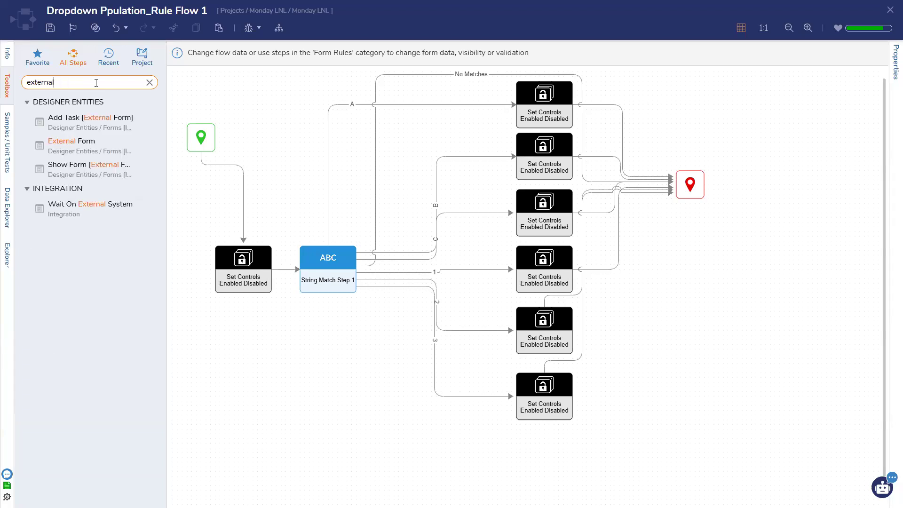
click(150, 83)
click(41, 66)
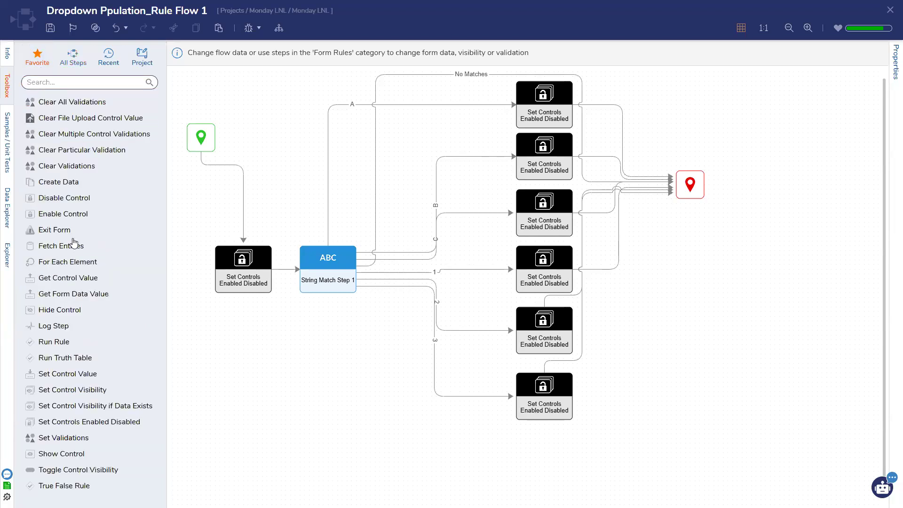
Step: Place a Run Truth Table step using a newly created External Data Truth Table 1
drag(74, 361, 342, 331)
click(798, 61)
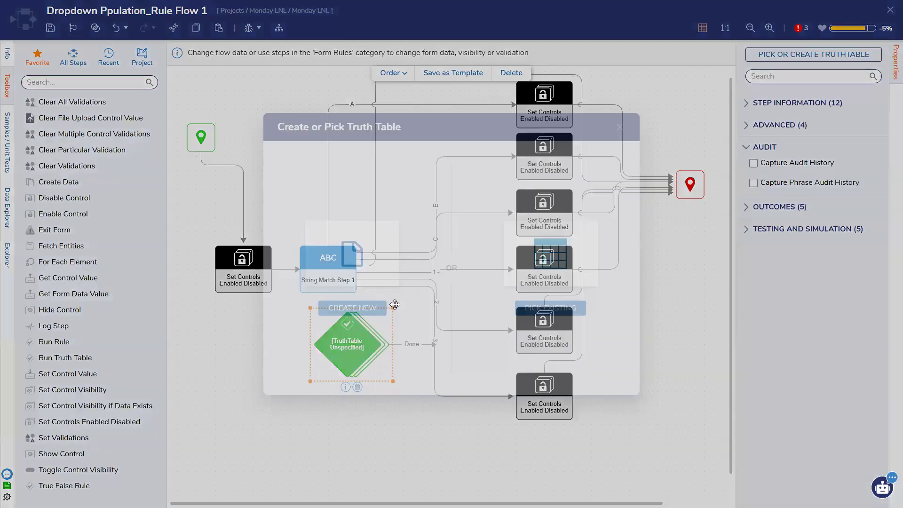
click(387, 252)
click(376, 207)
click(387, 298)
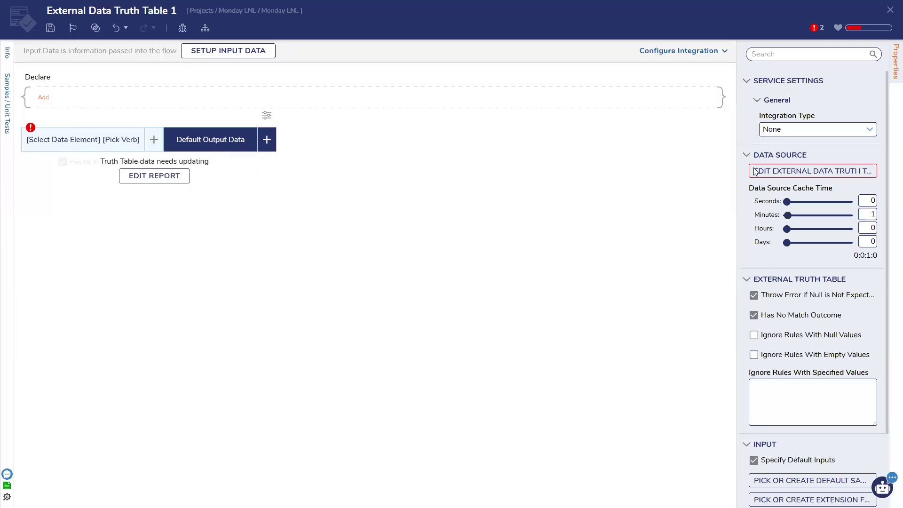
Step: Add a CSV/Excel Data Source to the truth table's report and save it
click(788, 165)
click(79, 102)
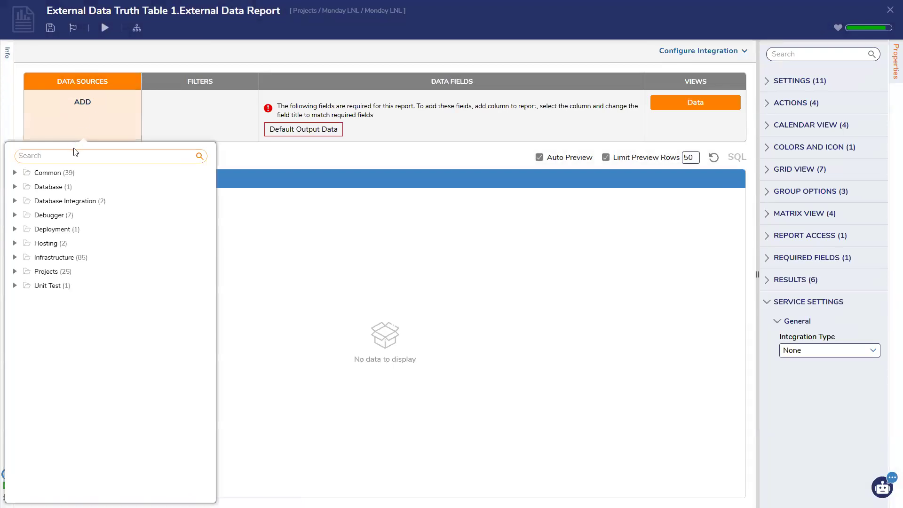
text(csv)
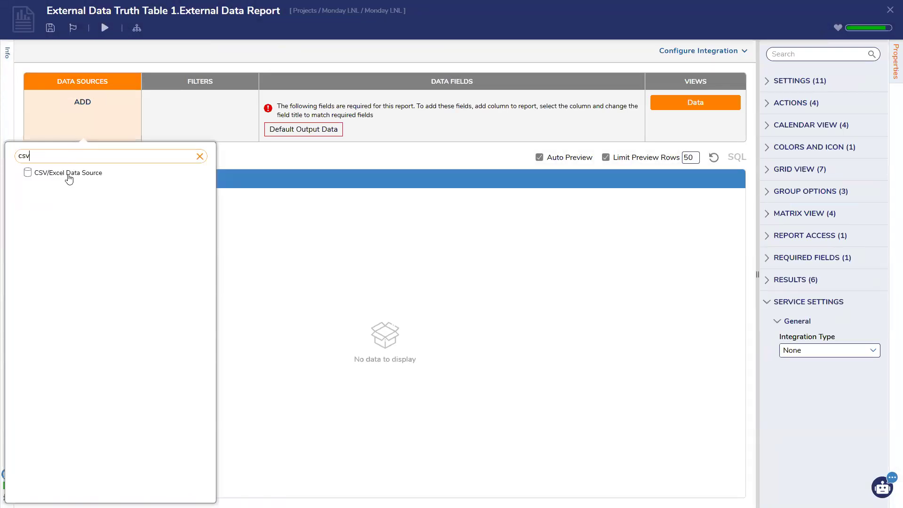
click(69, 174)
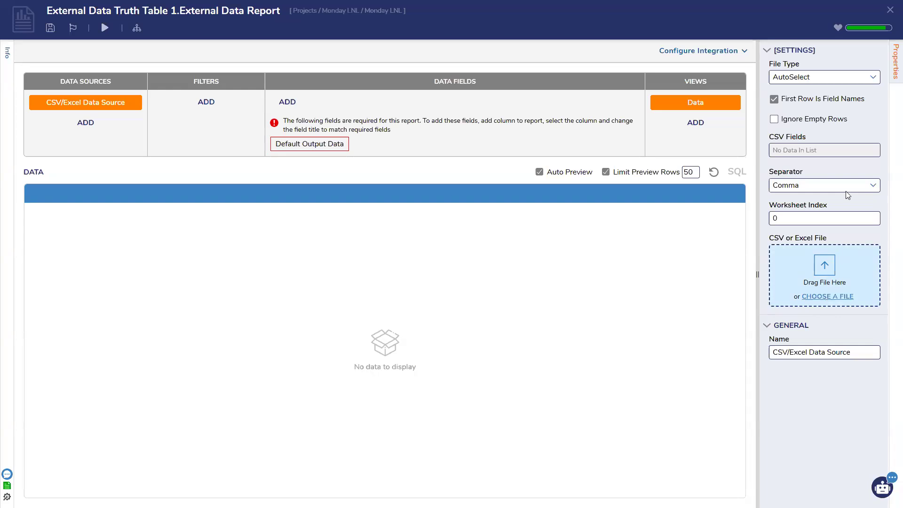
key(ctrl+s)
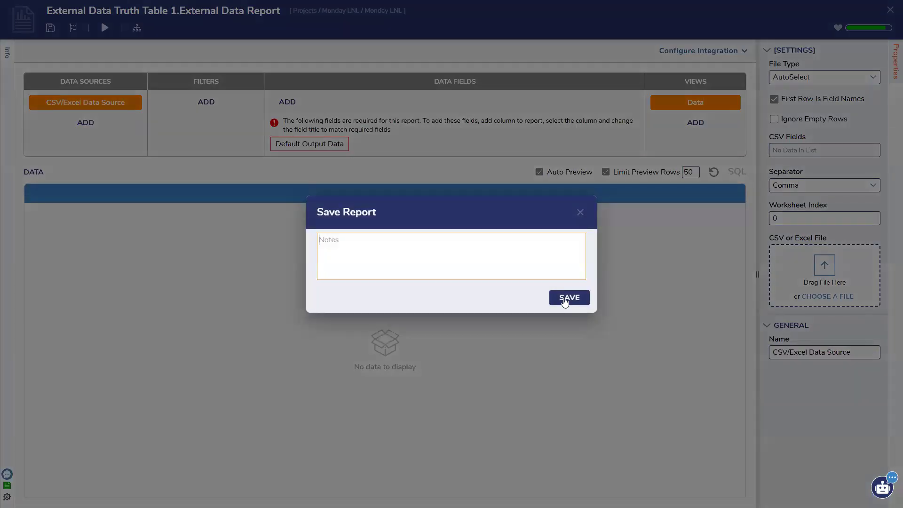
click(560, 298)
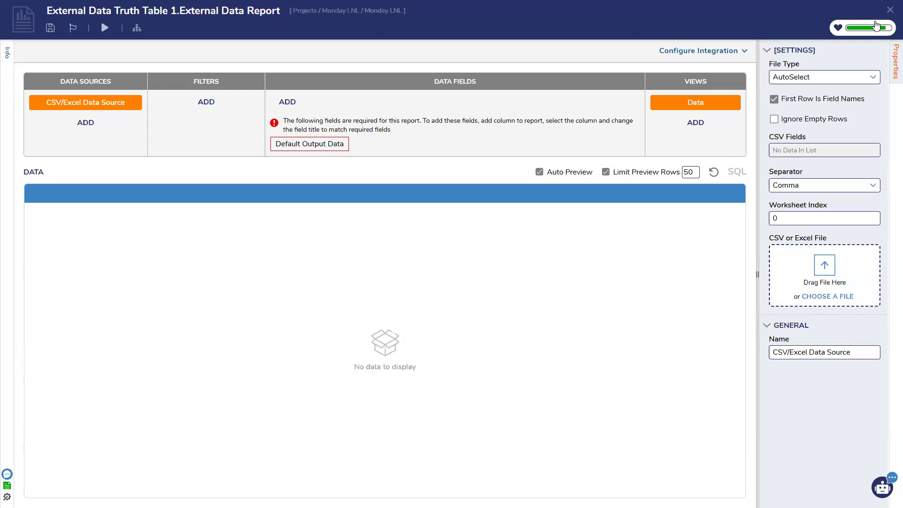
click(889, 11)
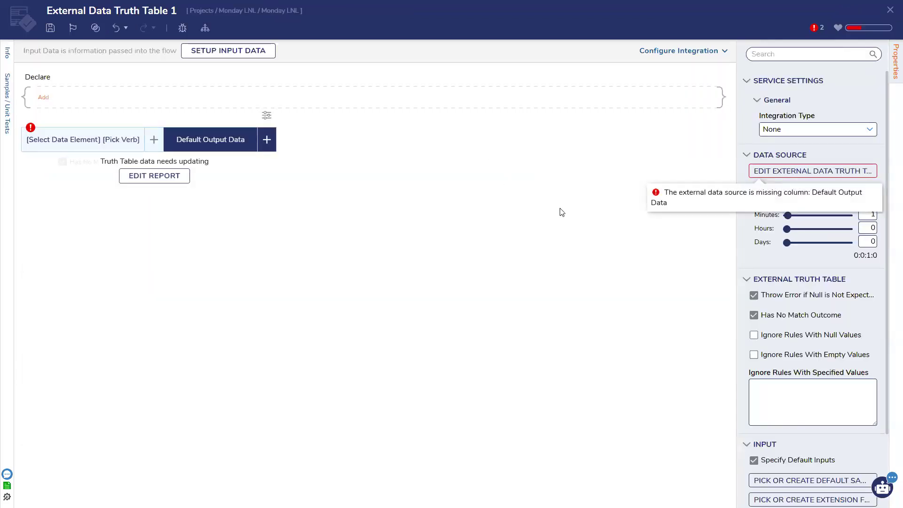
Step: Leave output actions off, save the truth table rule, and return to the flow
scroll(757, 360, down, 2)
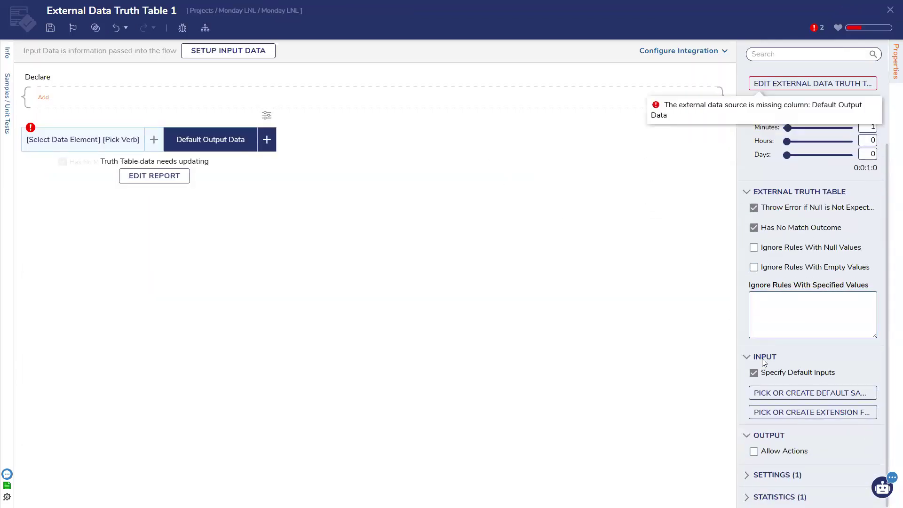
click(786, 453)
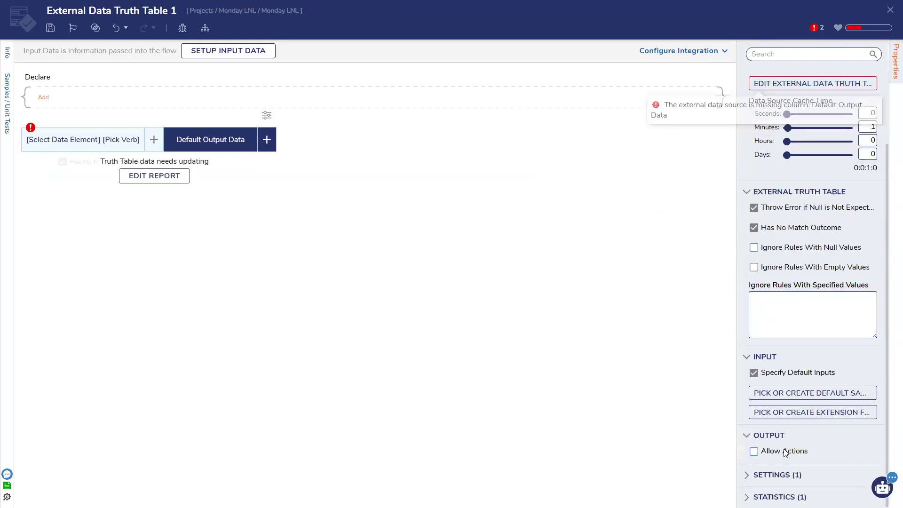
click(785, 453)
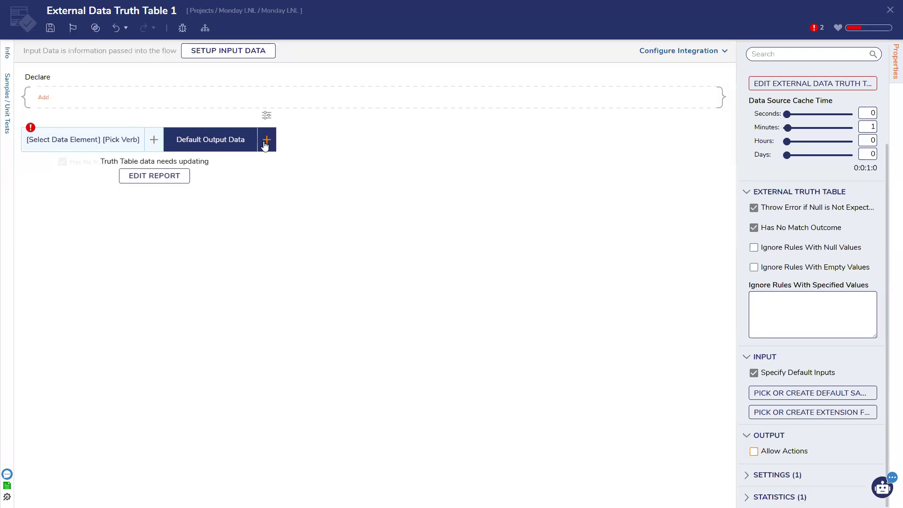
key(ctrl+s)
click(582, 300)
click(890, 10)
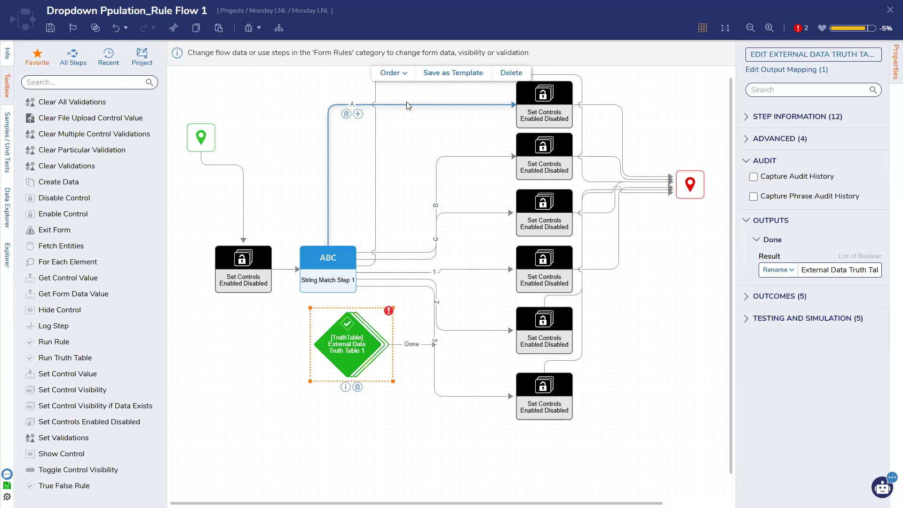
Step: Reconnect branch A to the second Set Controls step and save the flow
click(346, 114)
drag(392, 269, 516, 164)
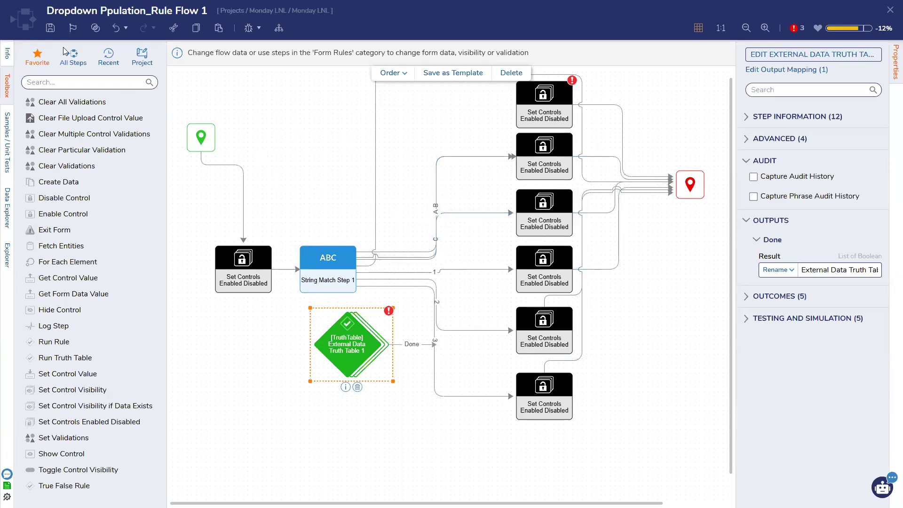
click(50, 28)
click(569, 301)
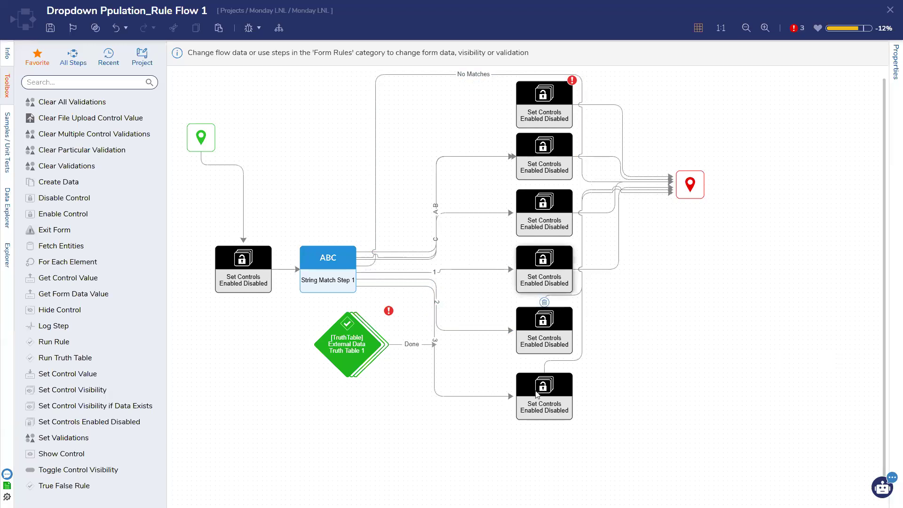
Step: Inspect the second Set Controls step's settings and save the flow again
click(522, 166)
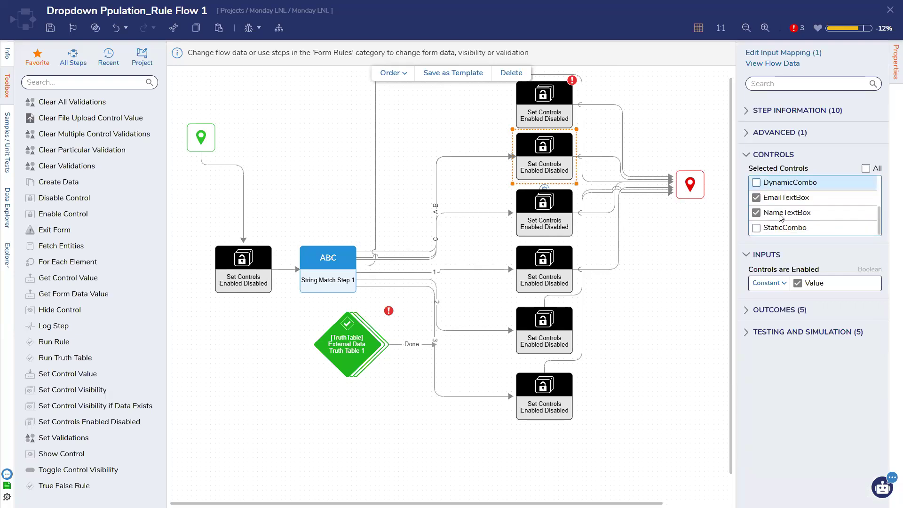
scroll(782, 189, up, 2)
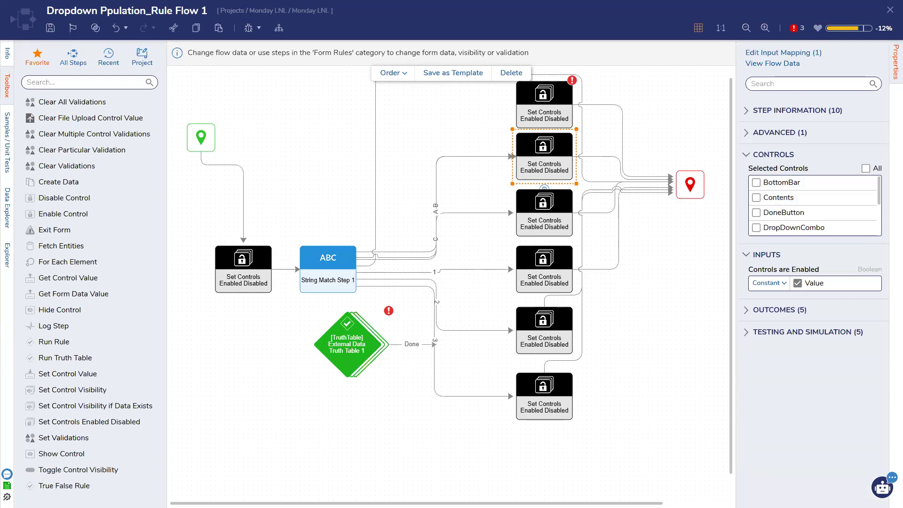
key(ctrl+s)
click(577, 303)
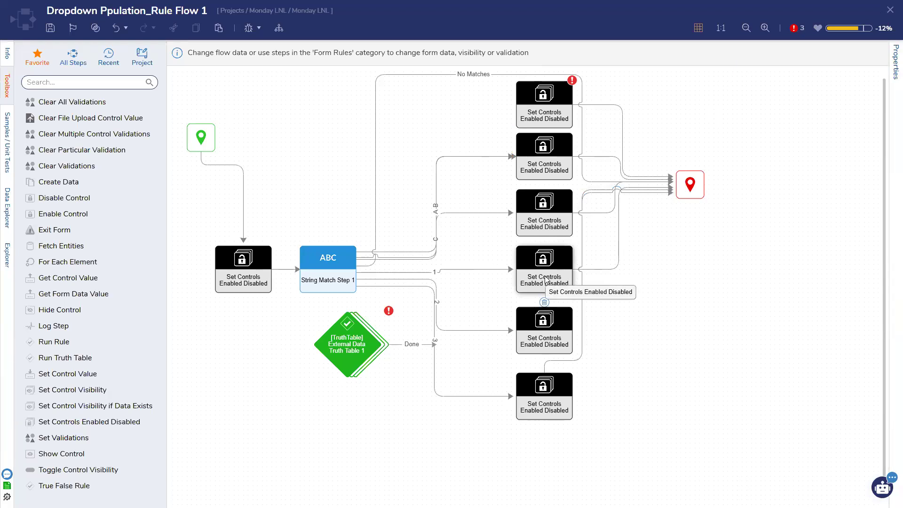
click(200, 137)
click(50, 28)
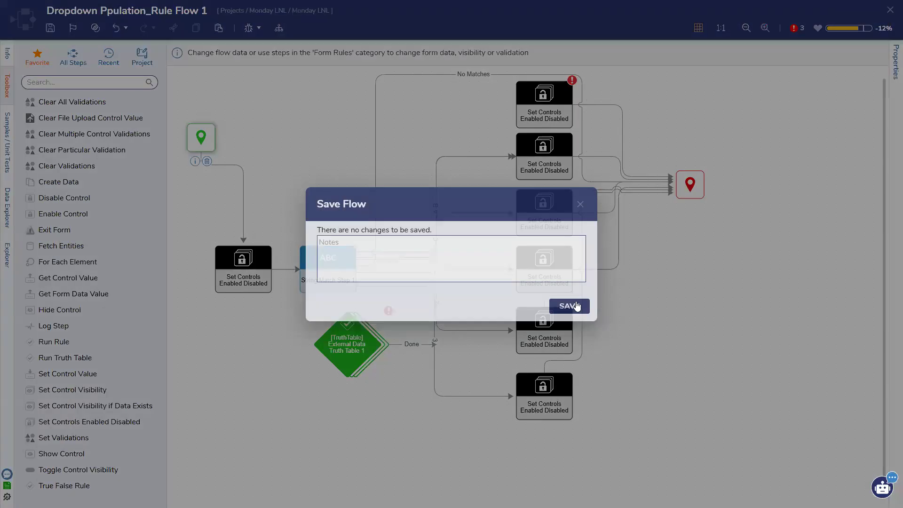
click(576, 306)
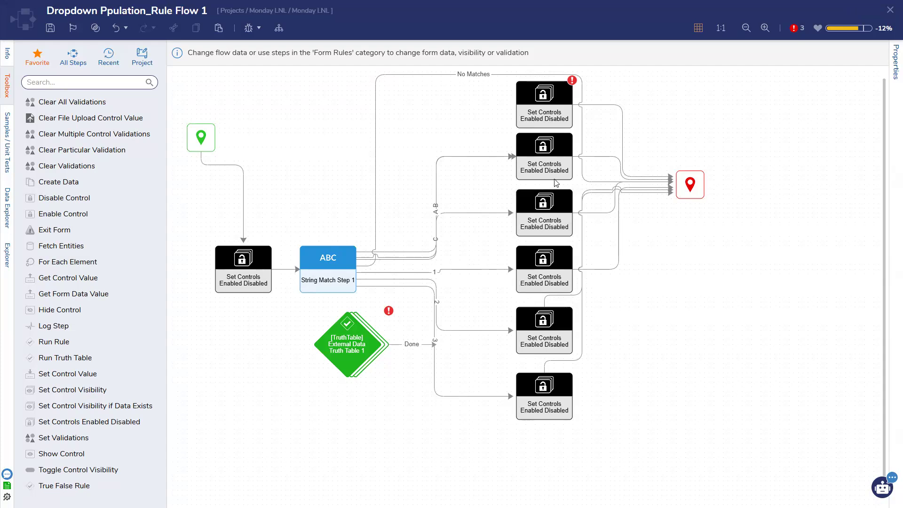
click(436, 213)
click(448, 146)
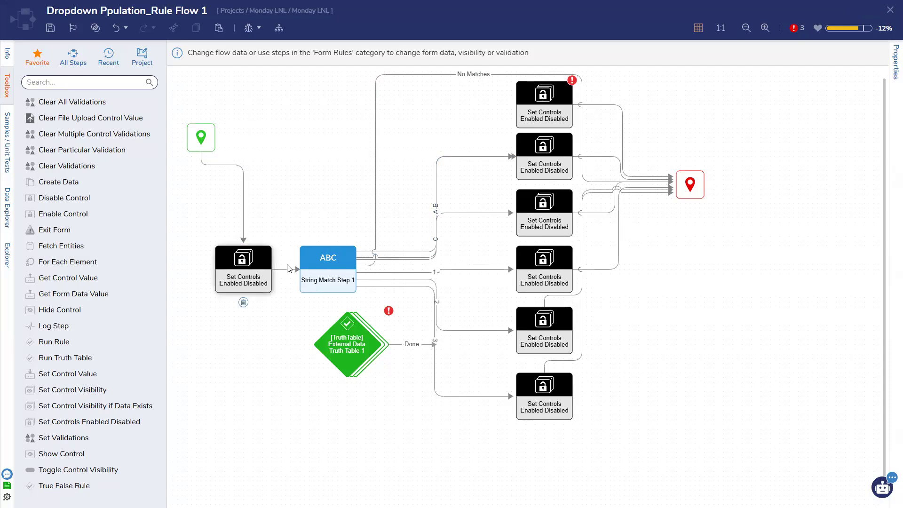
mouse_move(316, 269)
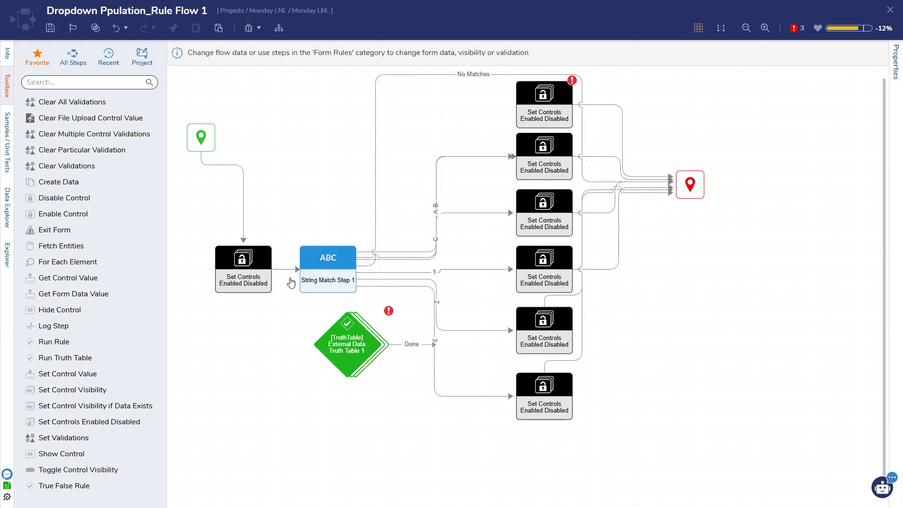
click(50, 28)
Step: Scroll through YouTube's decisions-training Lunch and Learn results, then return to the Decisions designer
drag(627, 0, 627, 2)
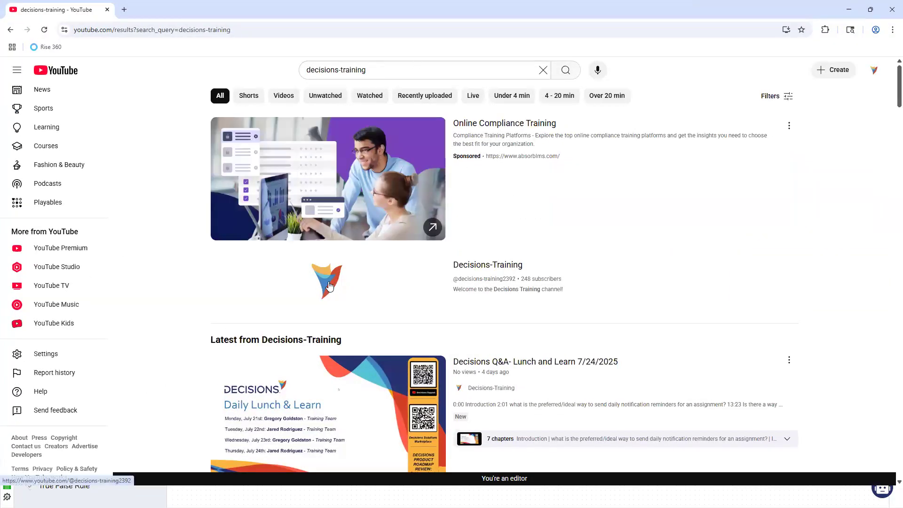
scroll(330, 286, down, 1)
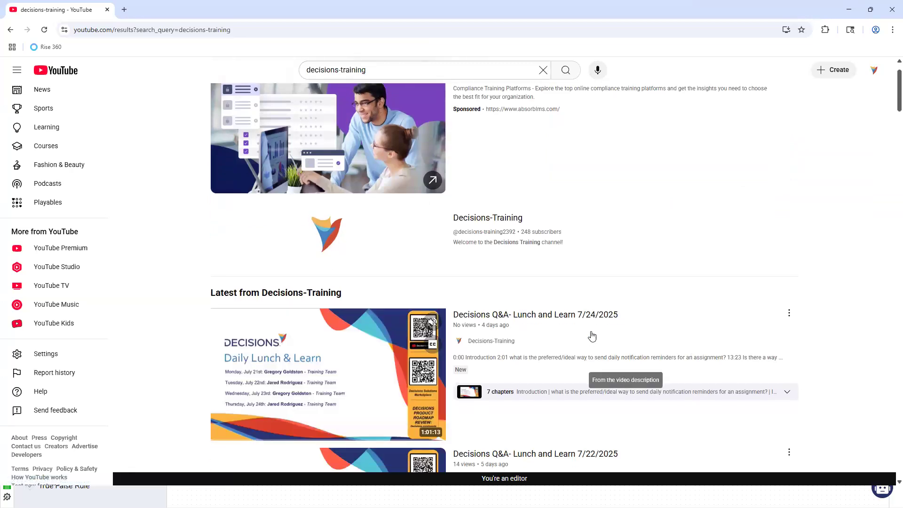
scroll(585, 365, down, 2)
scroll(588, 286, down, 1)
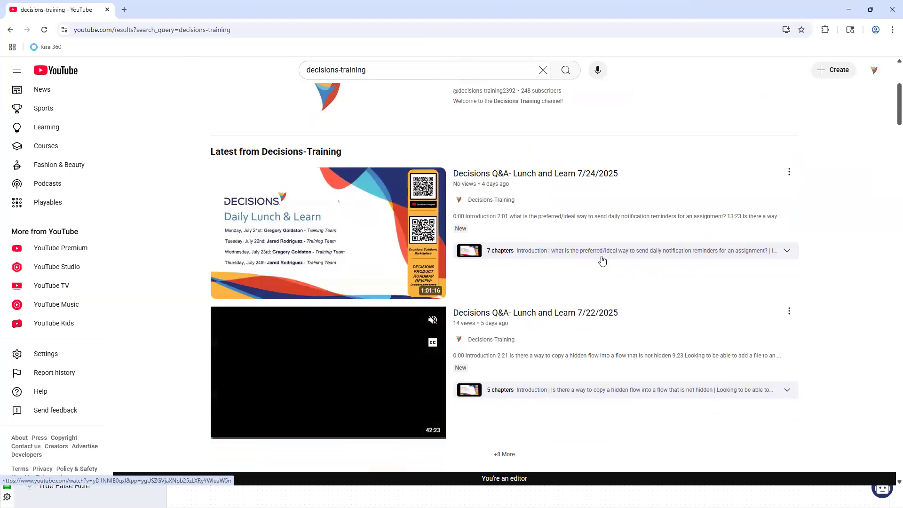
scroll(602, 230, up, 3)
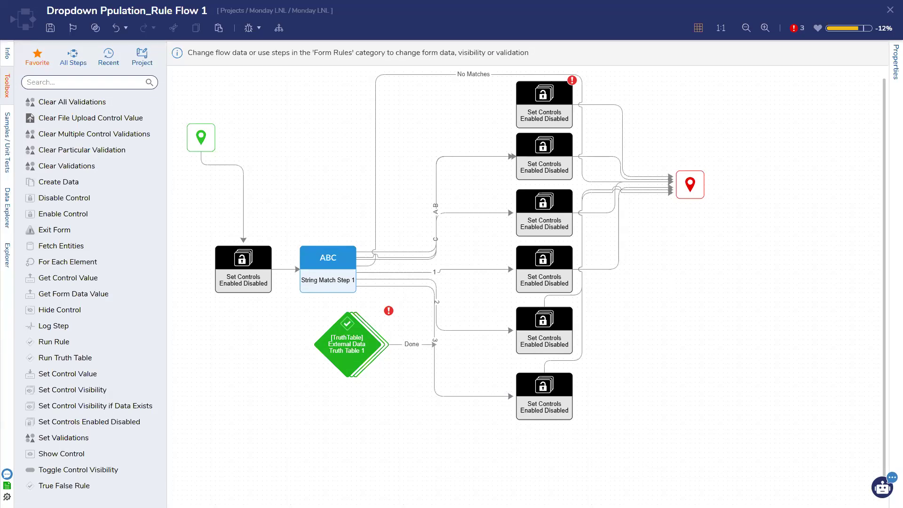
Step: Close the rule flow and dropdown form designers, saving the form and the Run Dropdown flow
click(890, 10)
click(569, 404)
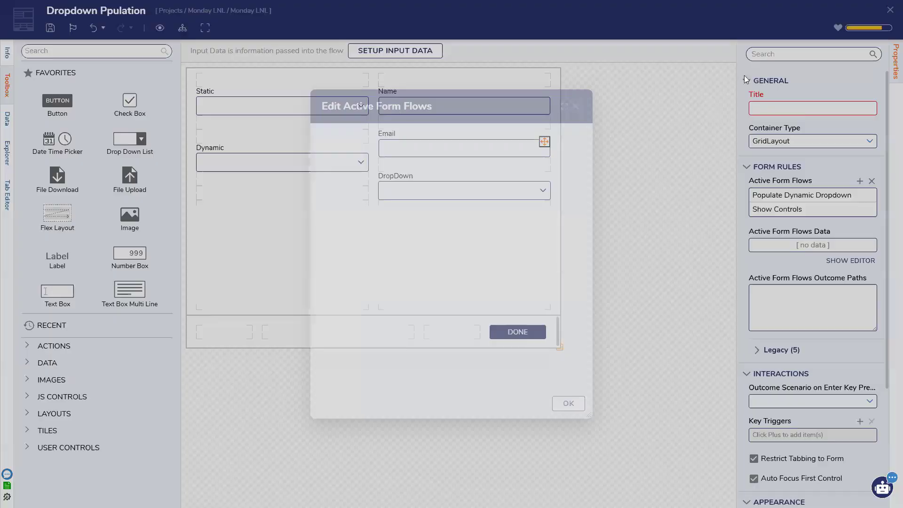
click(889, 10)
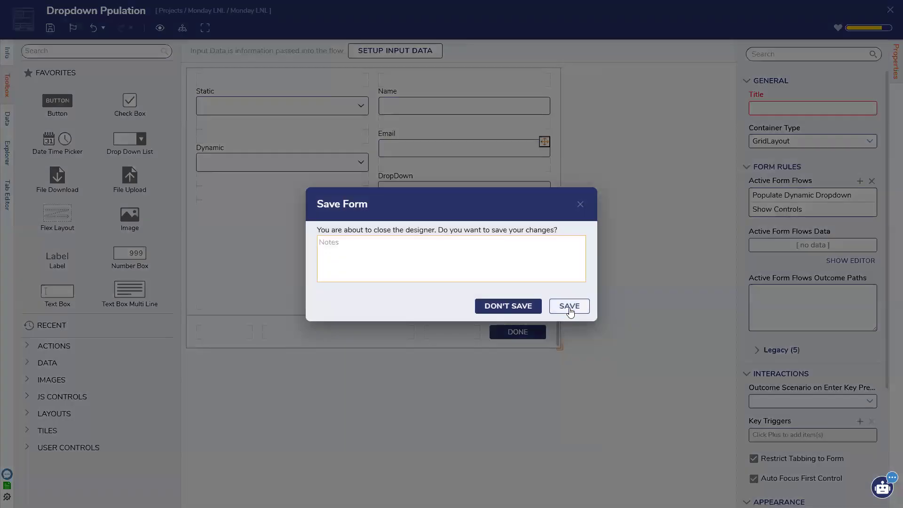
click(570, 306)
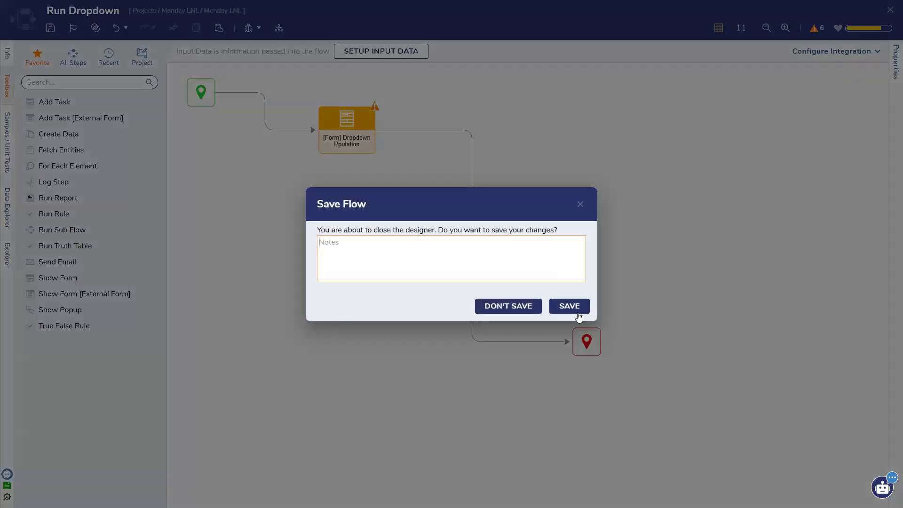
click(570, 306)
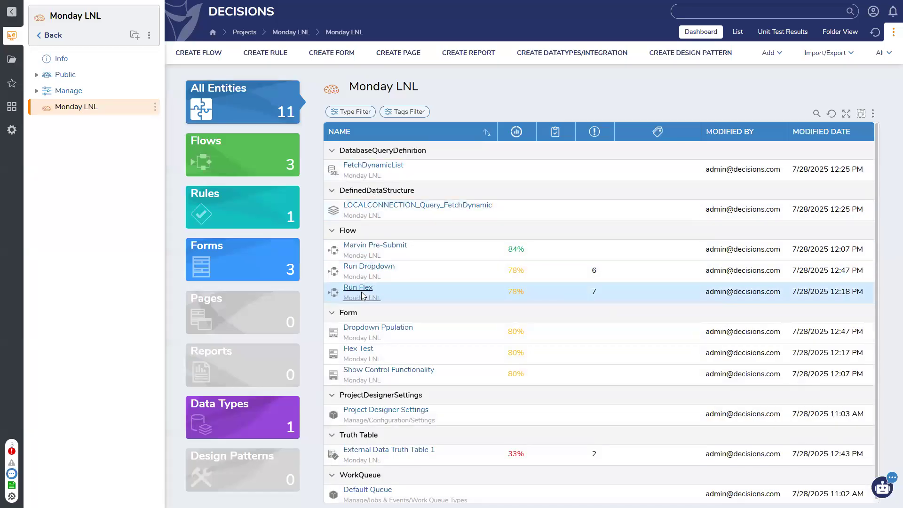
Step: Open the Marvin Pre-Submit flow, review its Show Control Functionality form, and launch the debugger
click(369, 245)
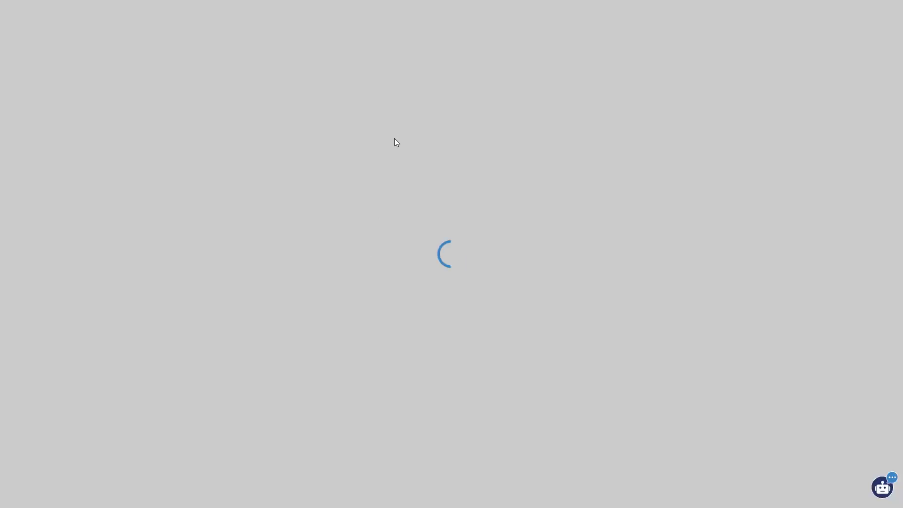
double_click(329, 149)
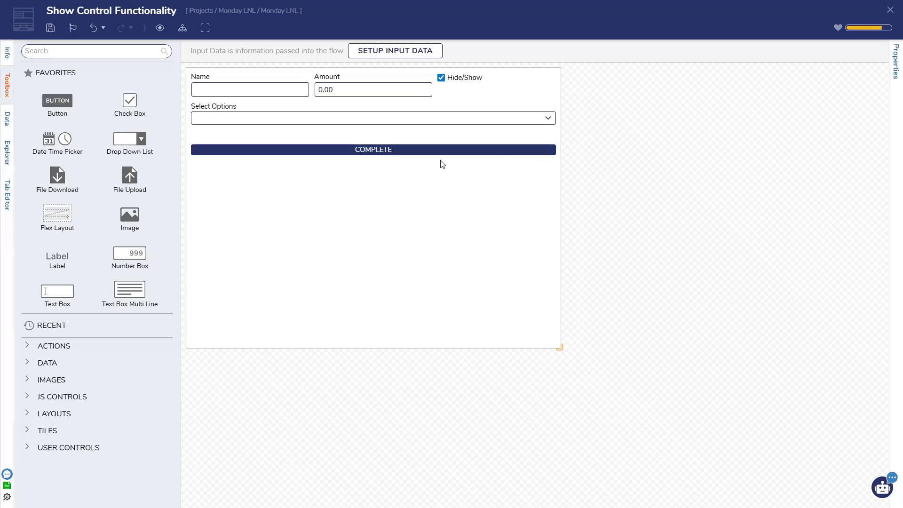
click(890, 10)
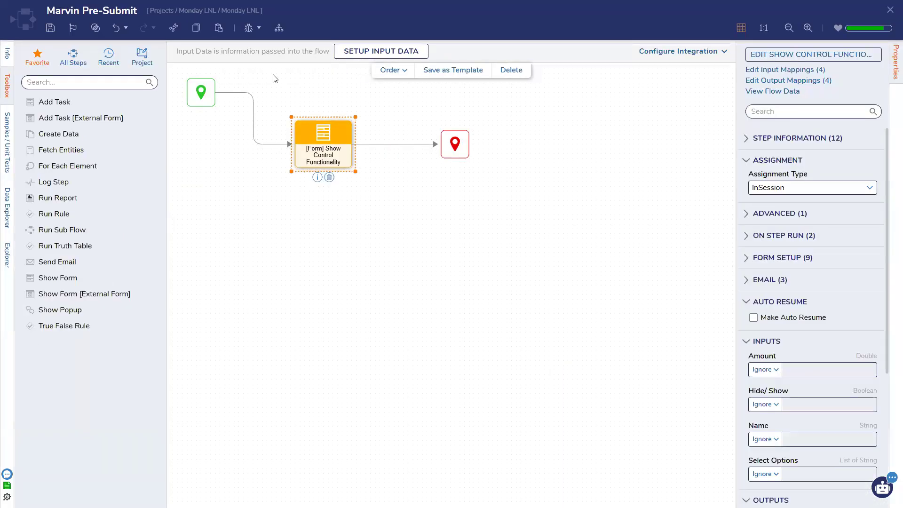
click(253, 28)
Step: Start debugging and move focus back and forth between the Name and Amount fields
click(685, 190)
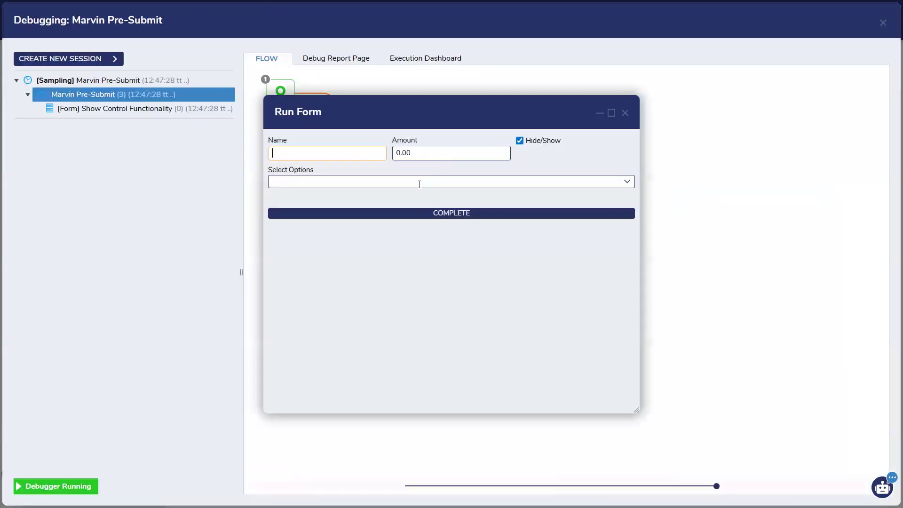
key(Tab)
key(Tab)
key(shift+Tab)
key(shift+Tab)
key(Tab)
key(Tab)
key(shift+Tab)
key(shift+Tab)
key(Tab)
key(Tab)
Step: Browse the Select Options choices Four and Five without choosing, then close Run Form and the debugger
key(alt+Down)
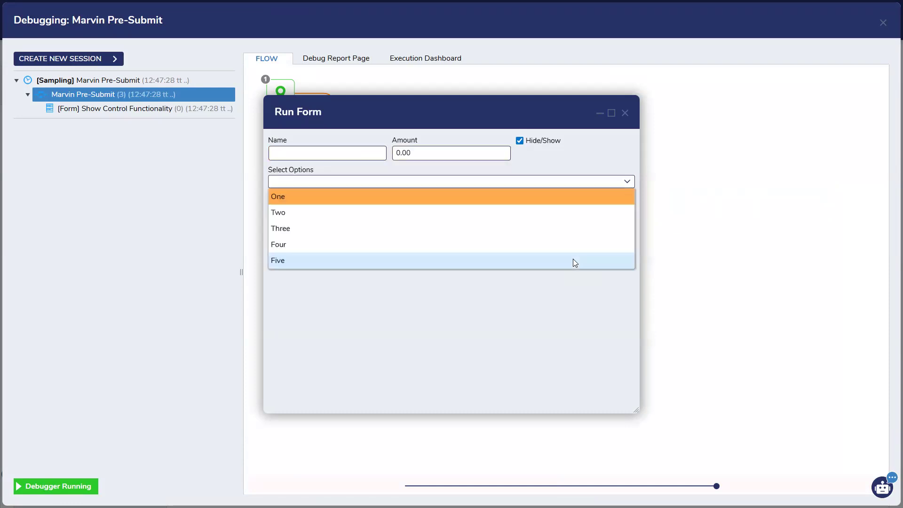
key(Down)
key(Down)
key(Down)
key(Down)
key(Up)
key(Up)
key(Up)
key(Up)
key(Up)
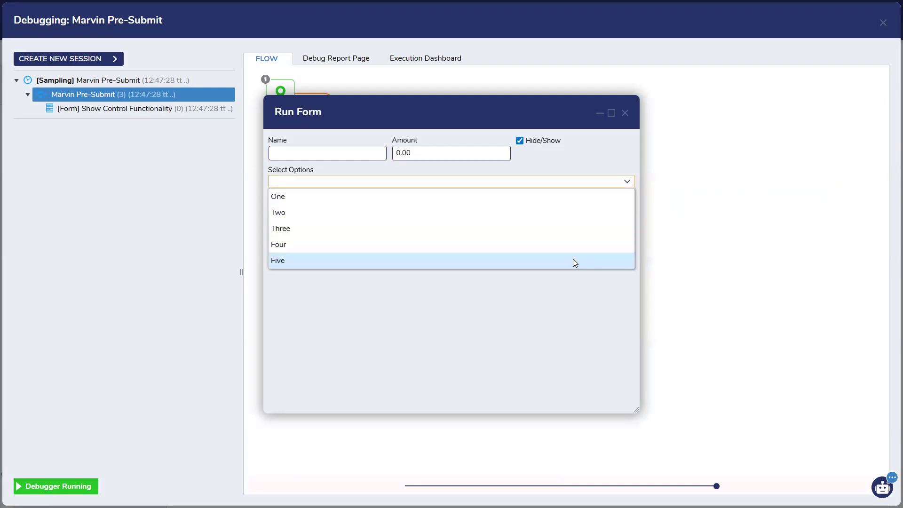
click(582, 321)
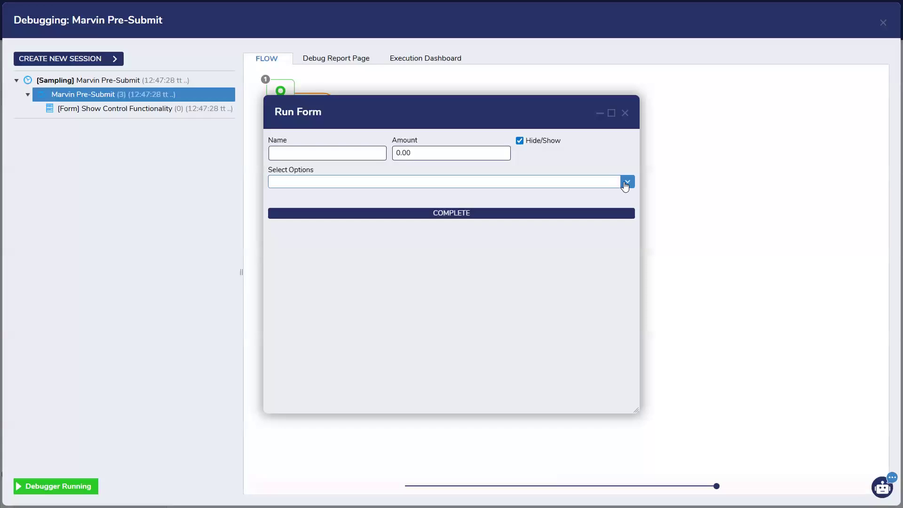
click(549, 180)
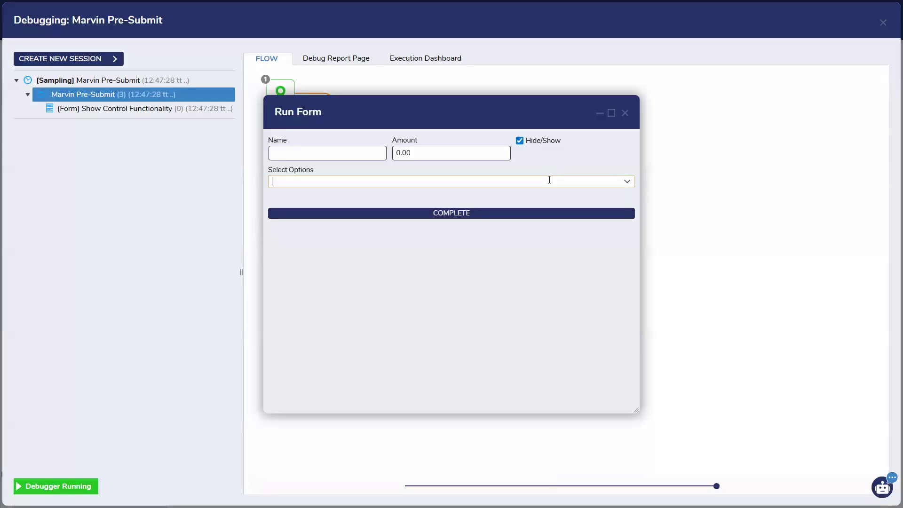
click(627, 183)
click(628, 182)
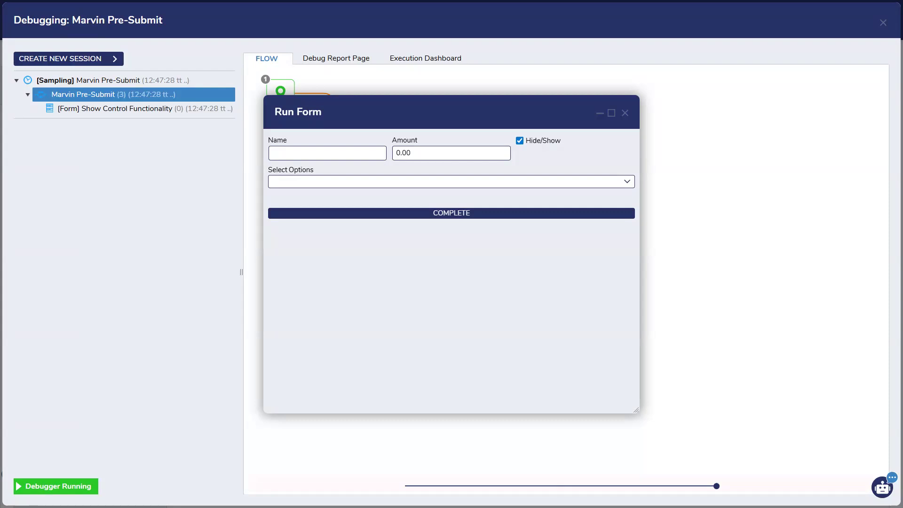
click(624, 113)
click(883, 23)
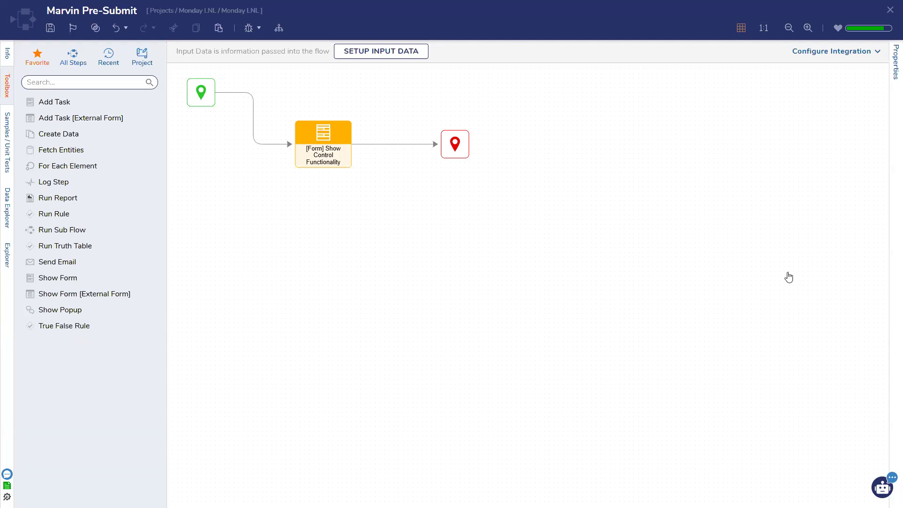
click(75, 81)
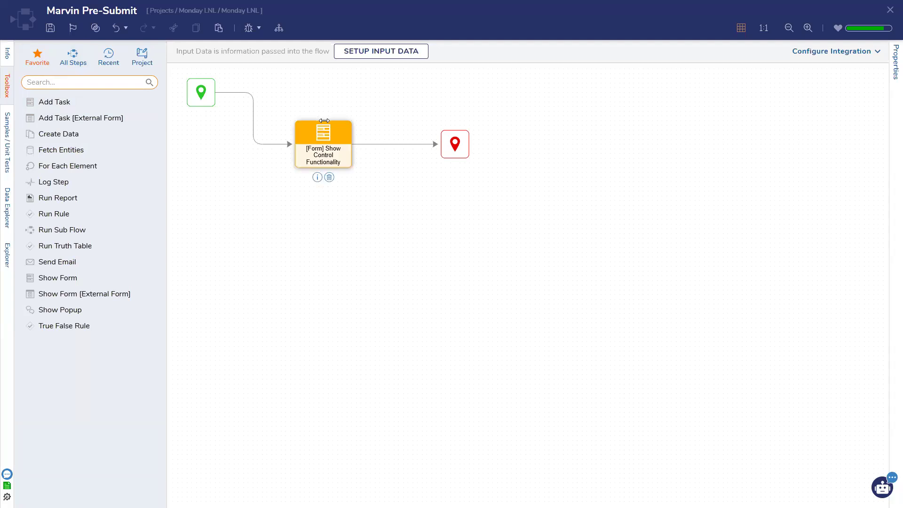
mouse_move(240, 94)
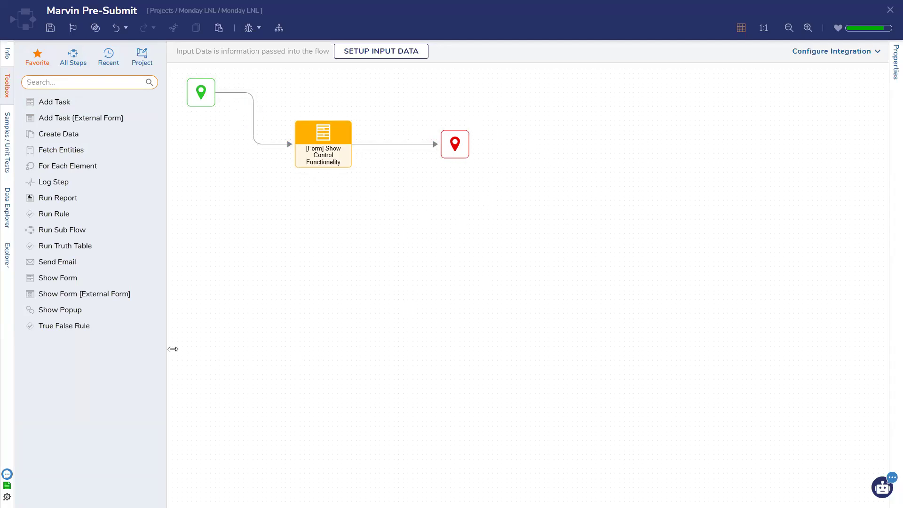
Step: Show All Steps in the toolbox and search it for 'set entity'
click(79, 62)
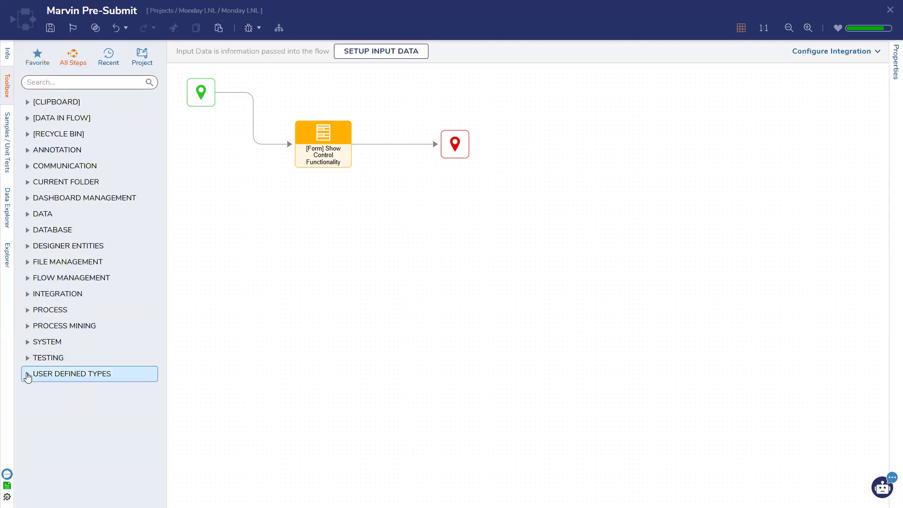
click(27, 375)
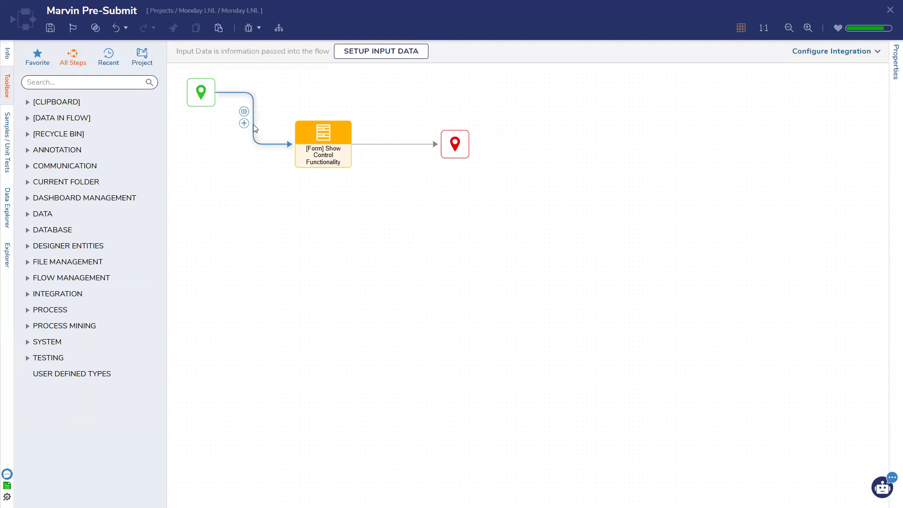
click(74, 81)
text(set entity)
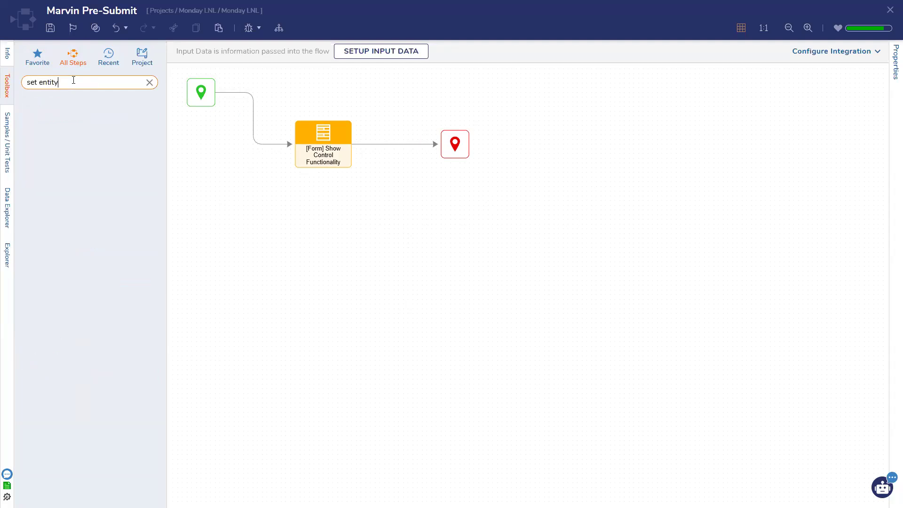
Step: Drop Set Entity State onto the connector before End, shift End right, and reposition Set Entity State 1
drag(66, 141, 401, 144)
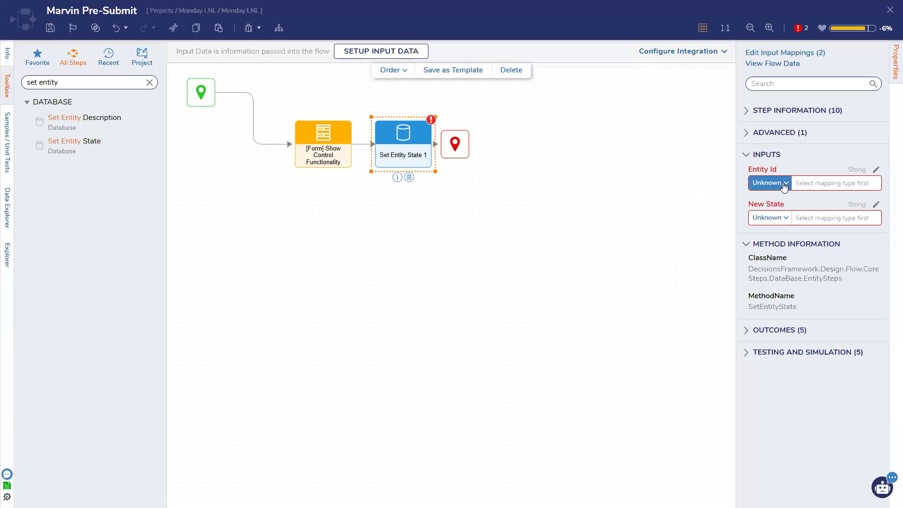
drag(463, 146, 576, 142)
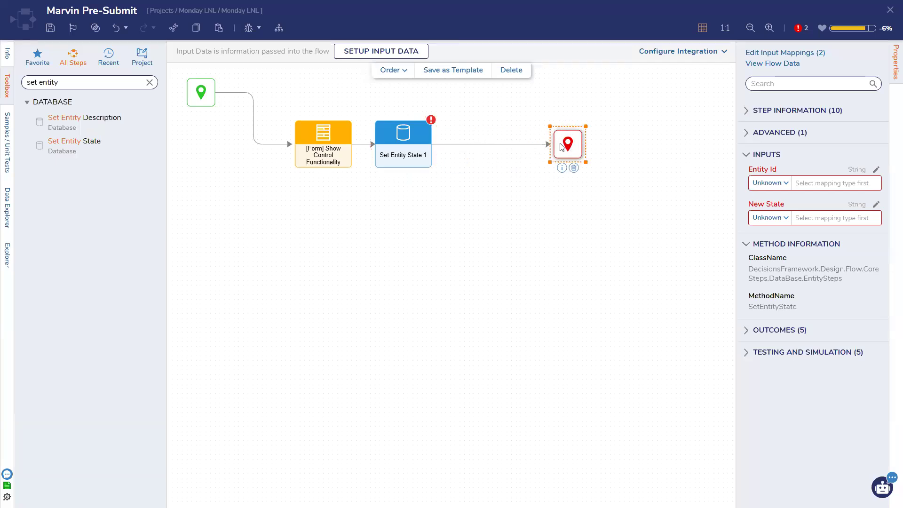
click(407, 147)
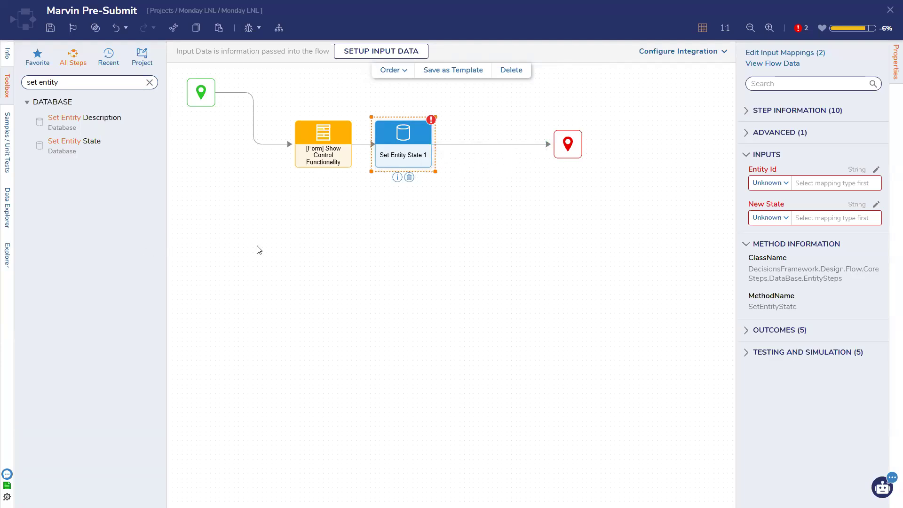
drag(413, 147, 471, 149)
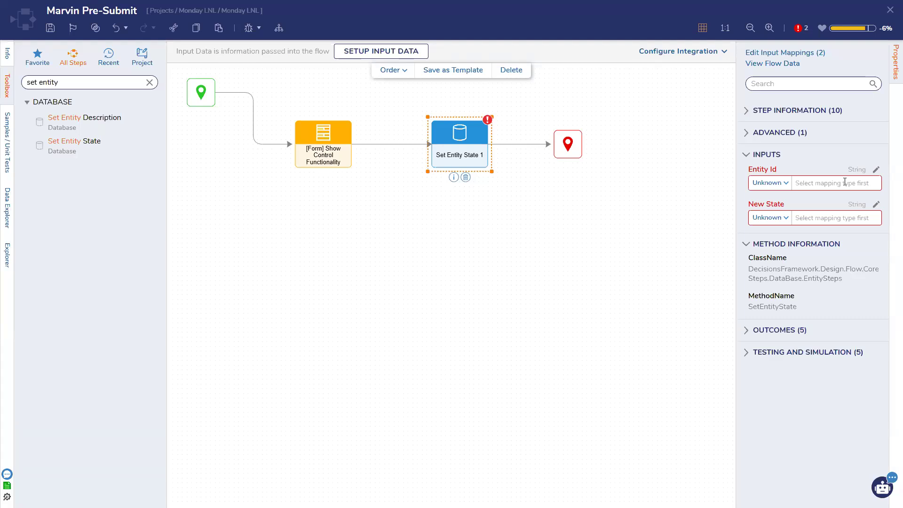
Step: Save the Marvin Pre-Submit flow from the designer toolbar
click(50, 27)
click(569, 300)
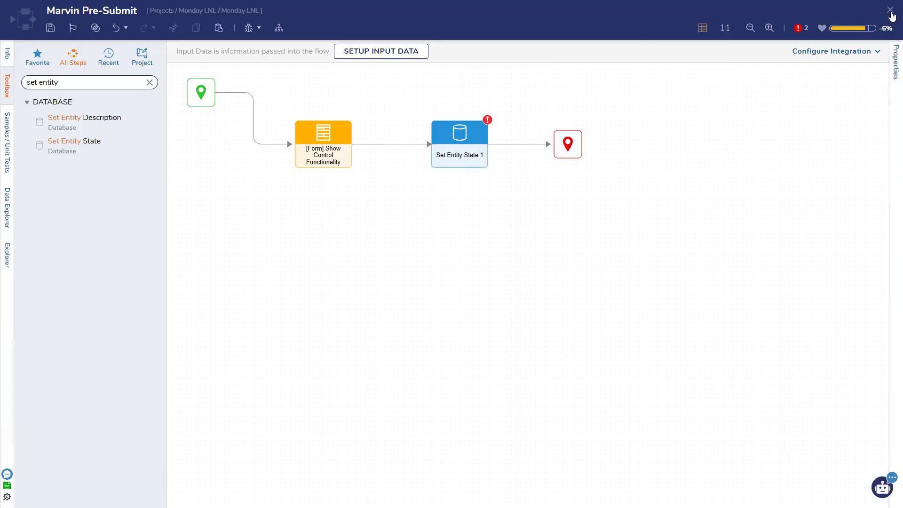
Step: Close the flow and create a new Form named 'Validation Form' in Monday LNL
click(891, 13)
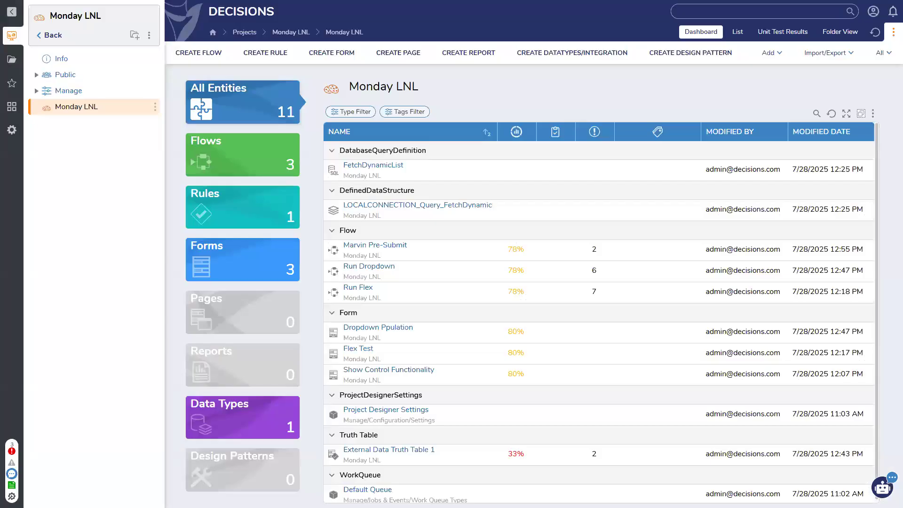
click(346, 55)
click(389, 221)
text(Validation Form)
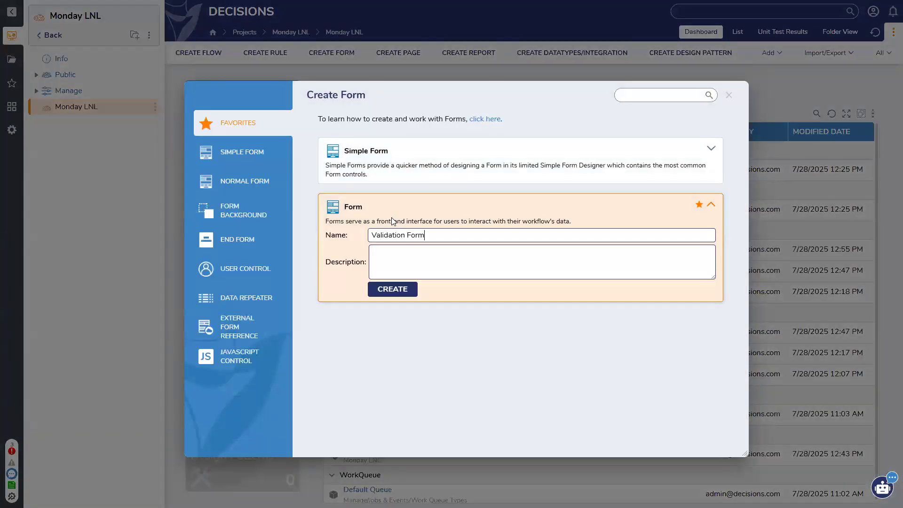
key(Return)
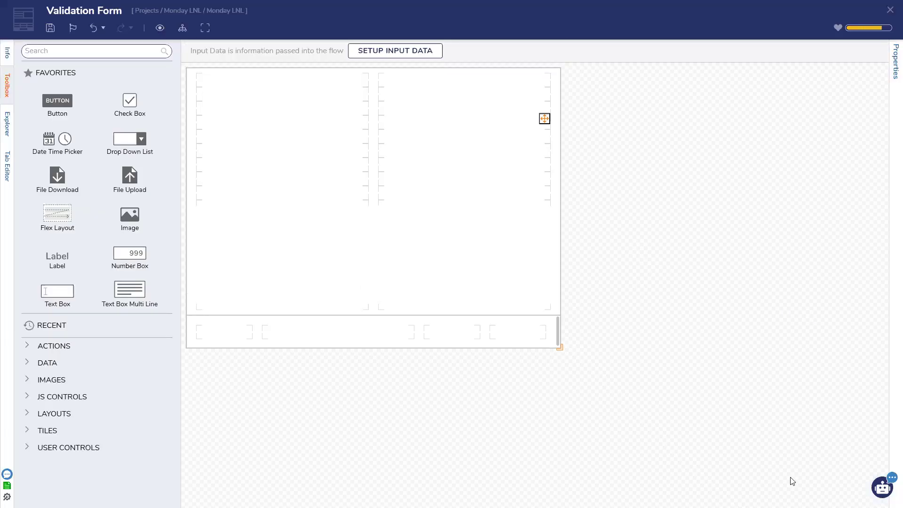
Step: Save the empty form, then add a text box labelled 'Carrier' in the right column
click(50, 28)
click(567, 306)
drag(60, 291, 467, 105)
text(Carrier)
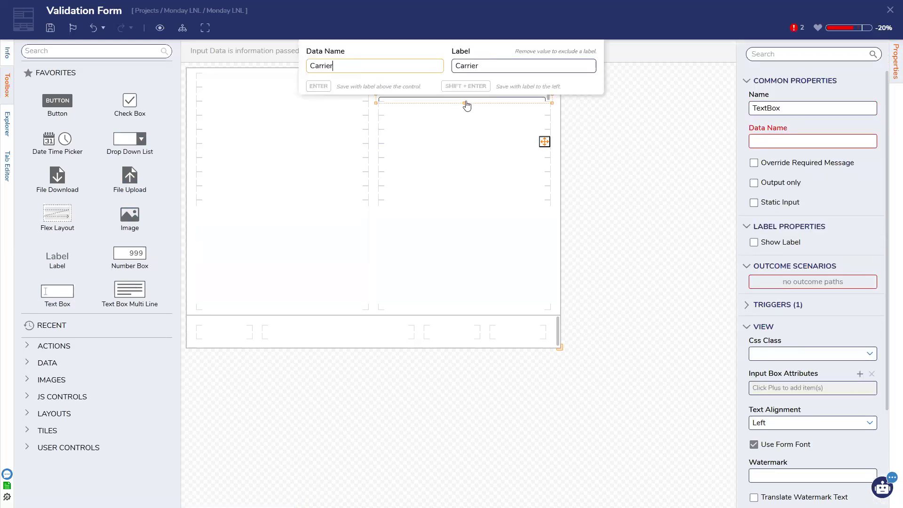
key(Return)
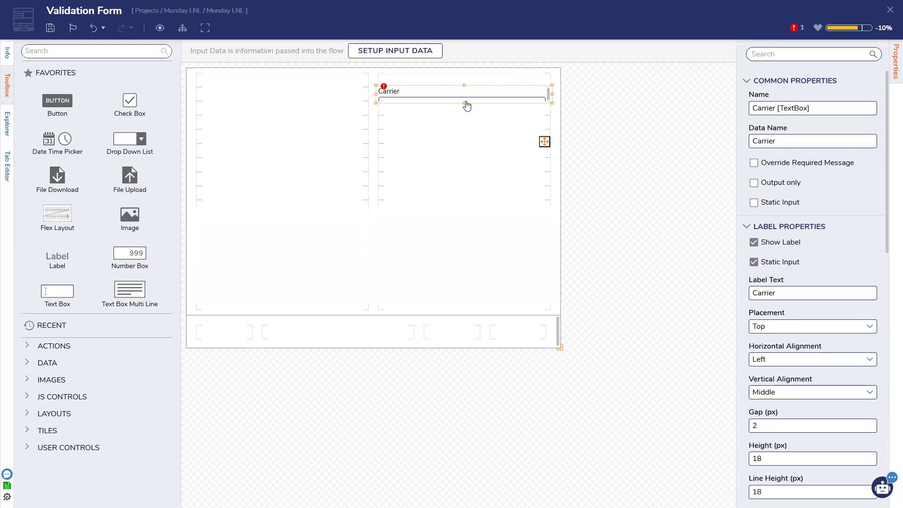
Step: Add a drop-down list labelled 'Dropdown' to the left column and save the form
drag(110, 141, 227, 101)
text(Dropdown)
key(Return)
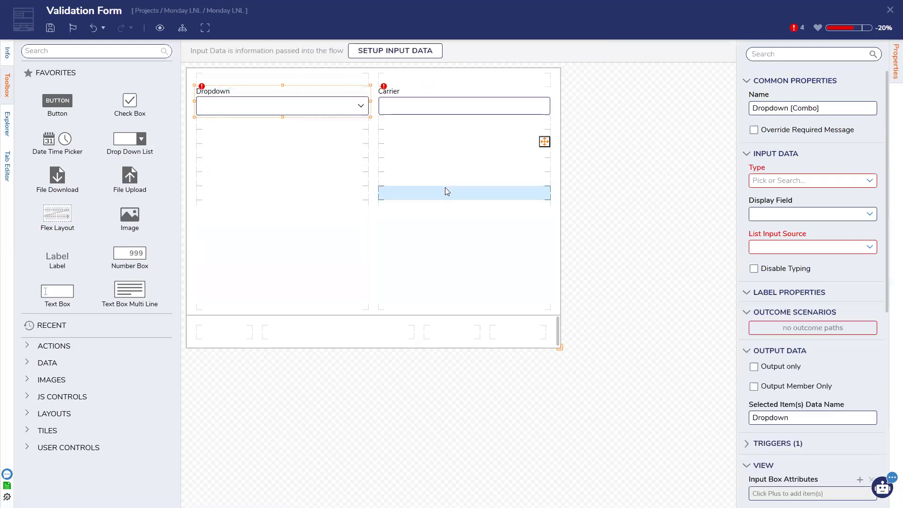
click(500, 237)
key(ctrl+s)
click(571, 302)
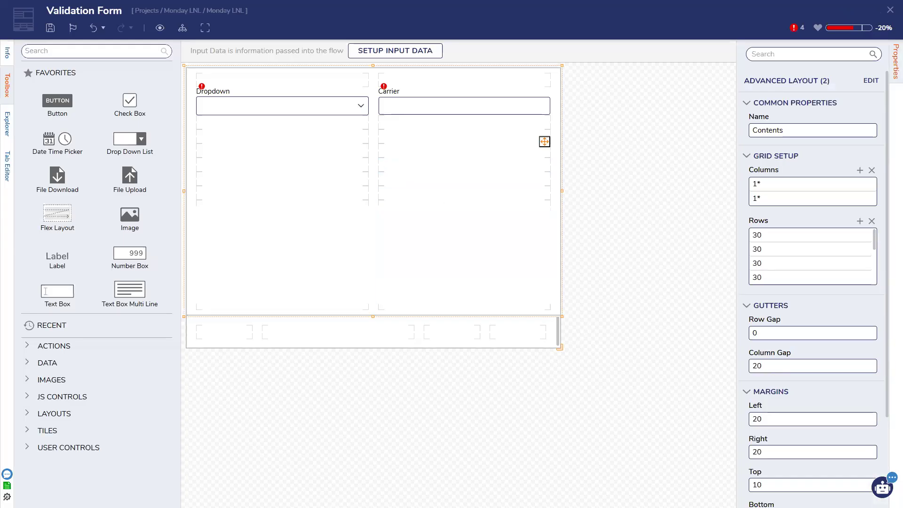
Step: Make the Dropdown a String type with a static item list of A, B, C, D, E
click(334, 109)
click(860, 184)
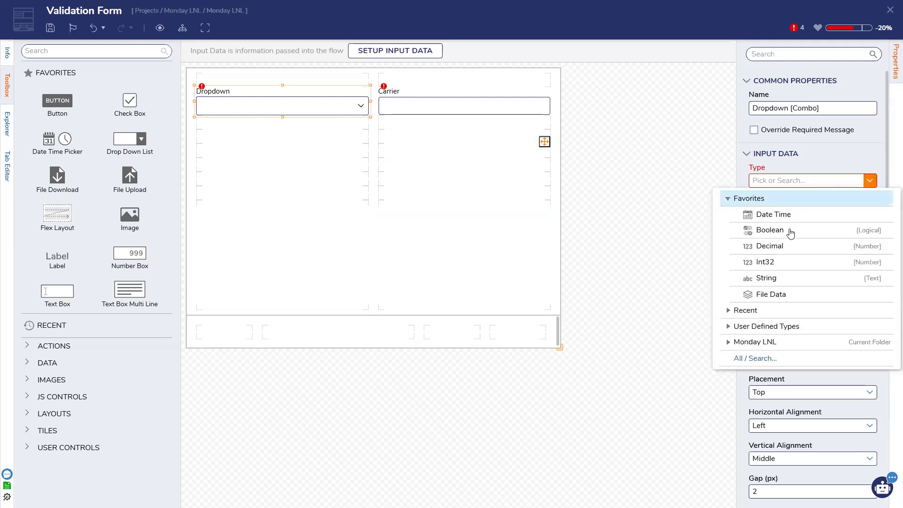
click(780, 278)
click(868, 213)
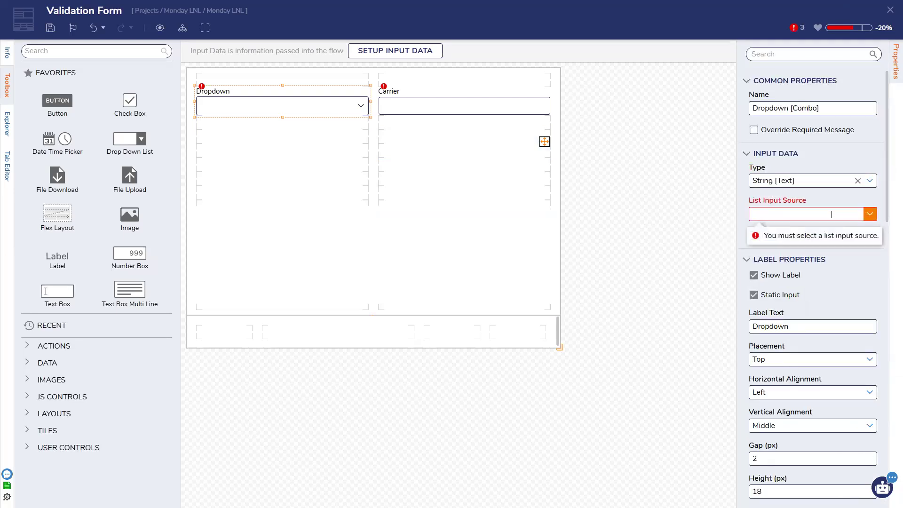
click(764, 265)
click(786, 223)
text(A)
key(Return)
text(B )
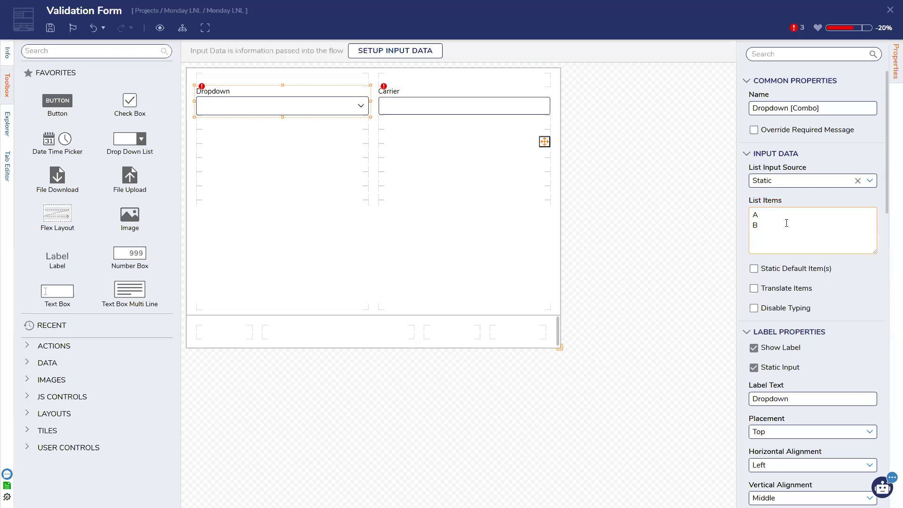
text(C )
text(D)
key(Return)
text(E)
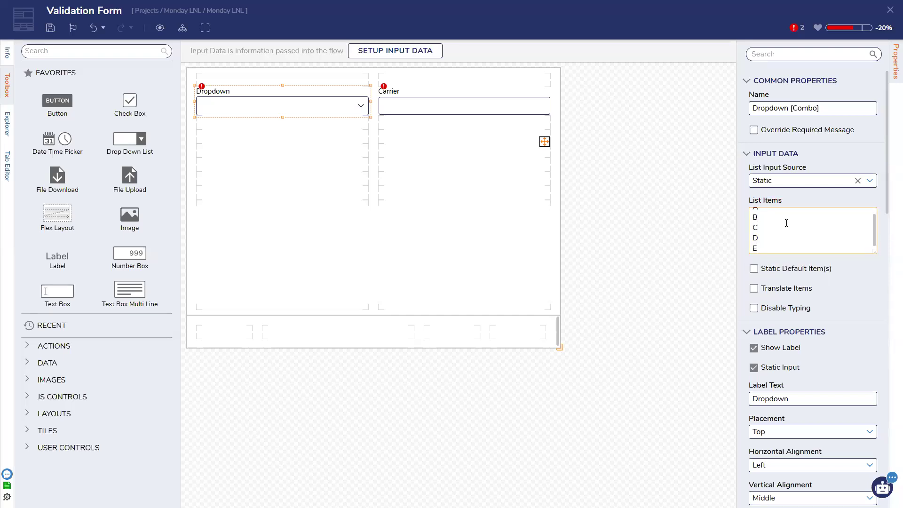
Step: Save the form, then reselect the Dropdown and scroll through its list items
click(438, 112)
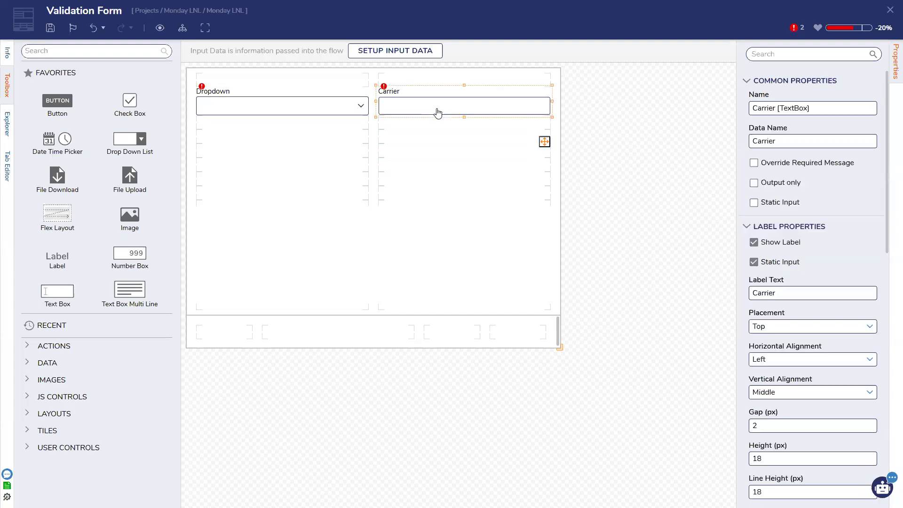
click(50, 28)
click(566, 303)
click(298, 109)
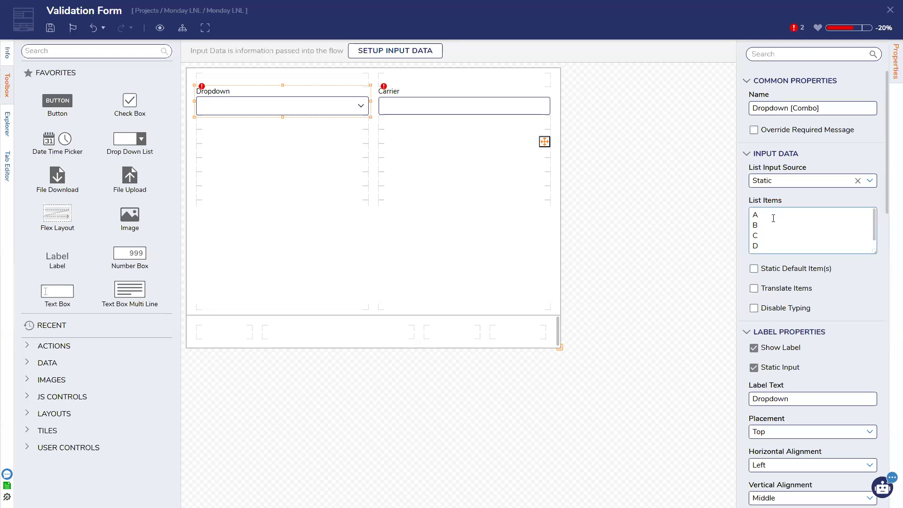
click(424, 102)
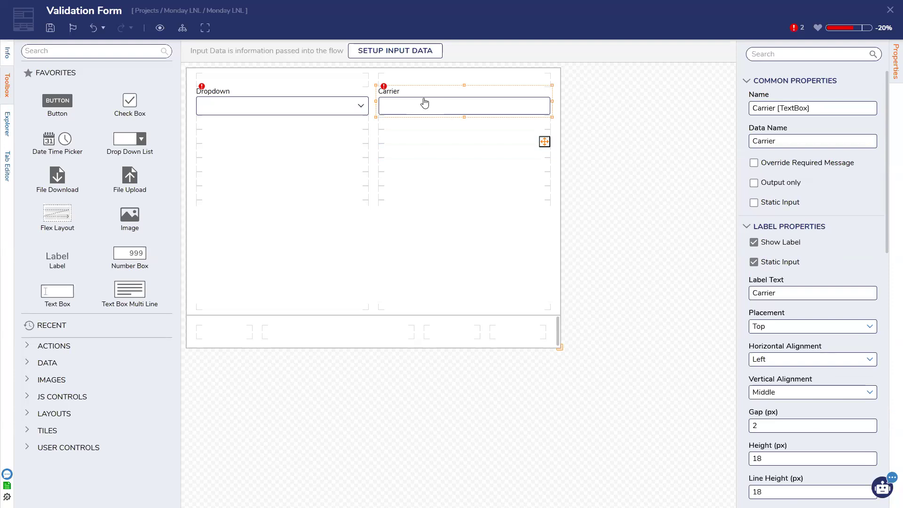
click(323, 108)
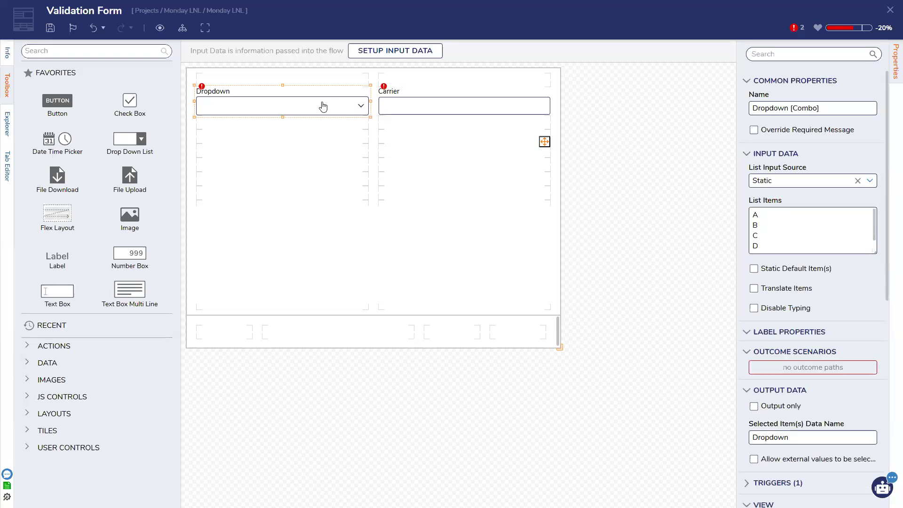
scroll(768, 215, down, 1)
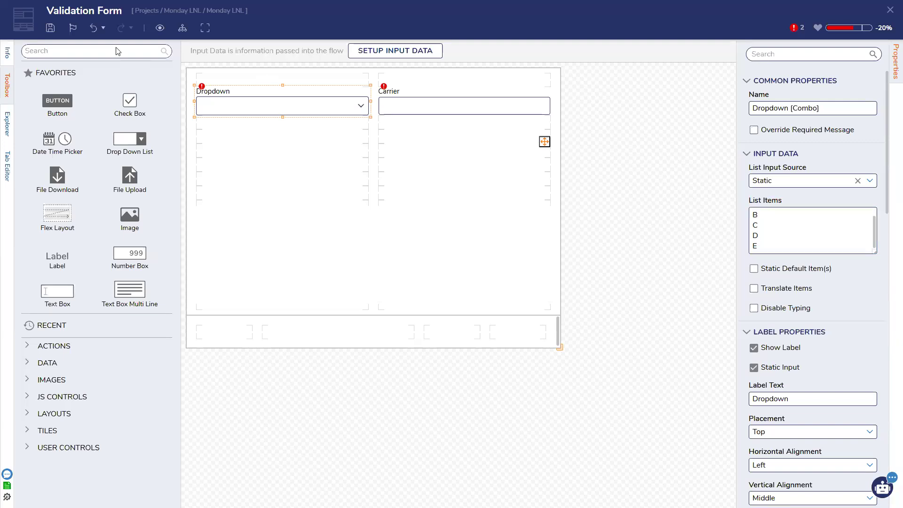
Step: Re-save the Validation Form several times after checking the Carrier text box
click(50, 28)
click(568, 306)
click(388, 105)
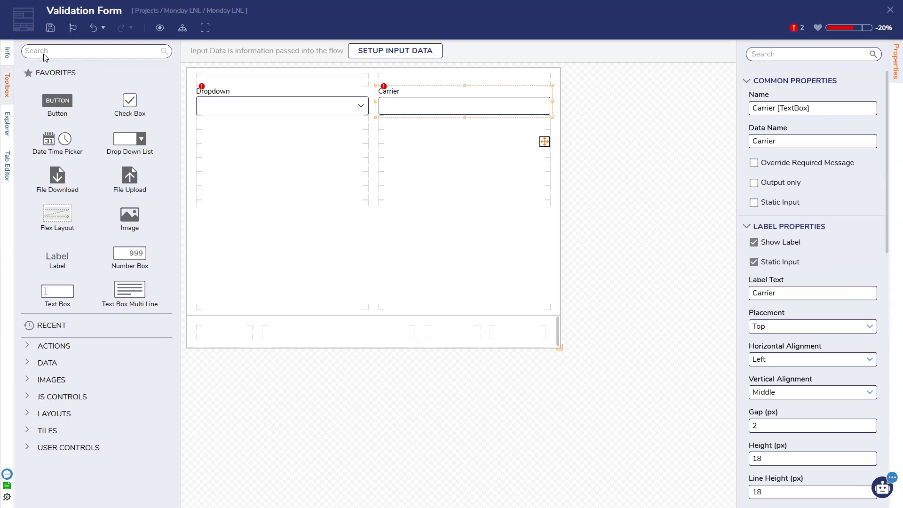
click(51, 27)
click(569, 306)
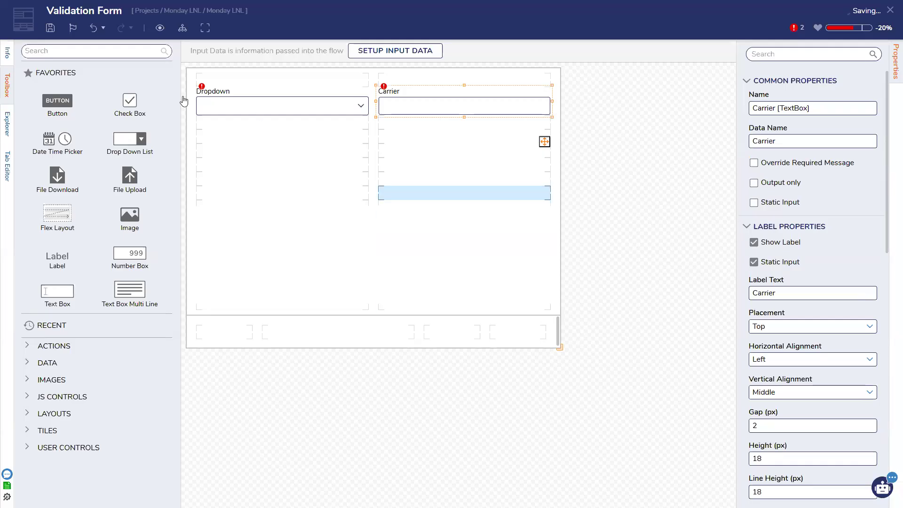
key(ctrl+s)
click(571, 308)
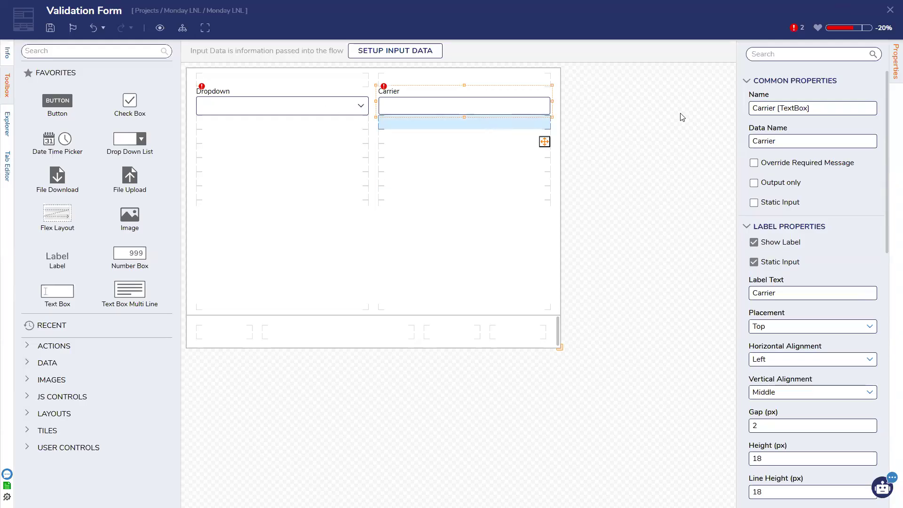
Step: Add an active form flow and place a Fetch Entities step after its start
click(625, 169)
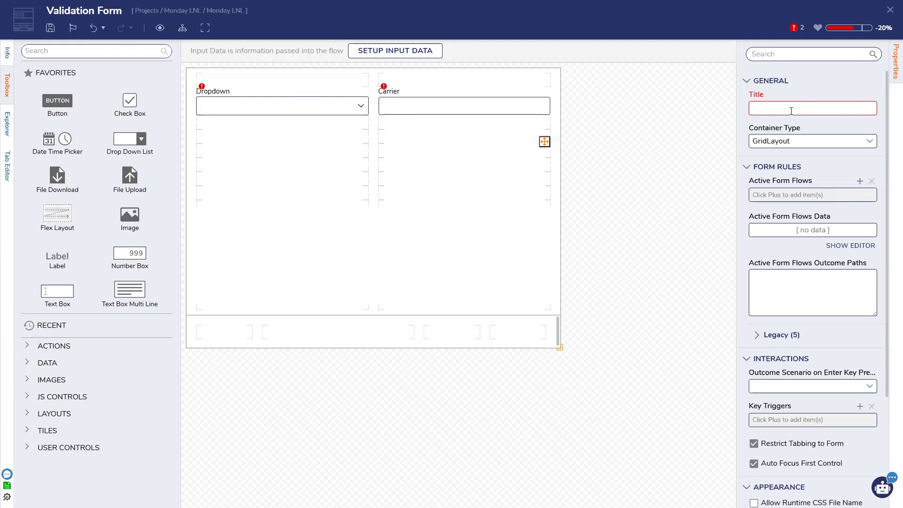
click(860, 181)
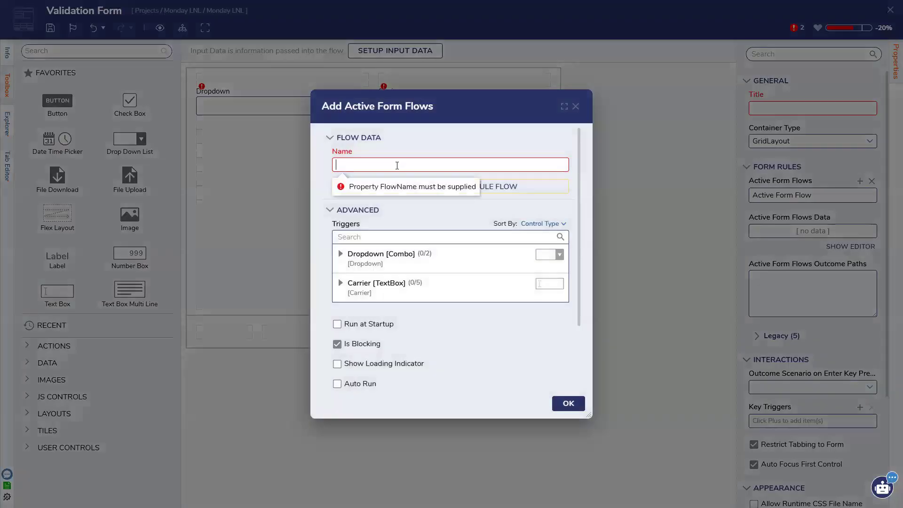
click(427, 189)
click(296, 188)
drag(61, 245, 288, 162)
drag(260, 95, 254, 165)
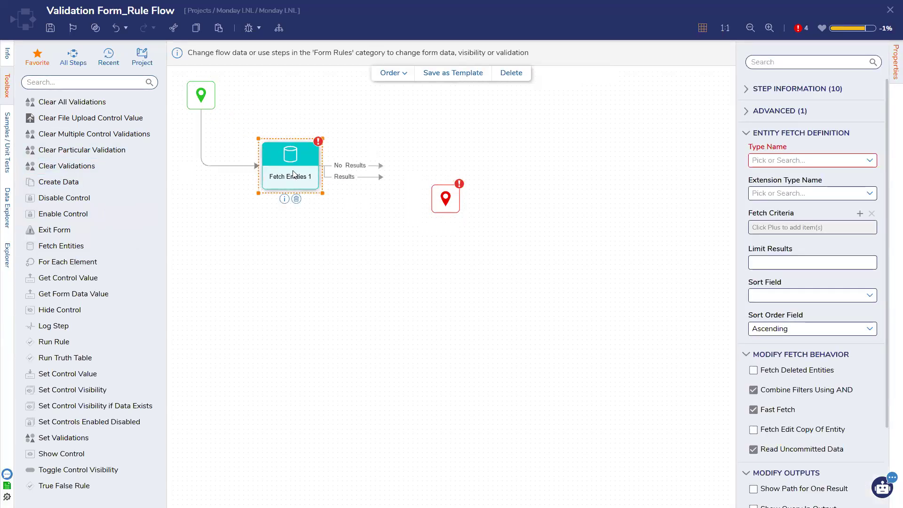
Step: Set Fetch Entities to fetch Account, then browse and close the fetch criteria dialog
click(871, 174)
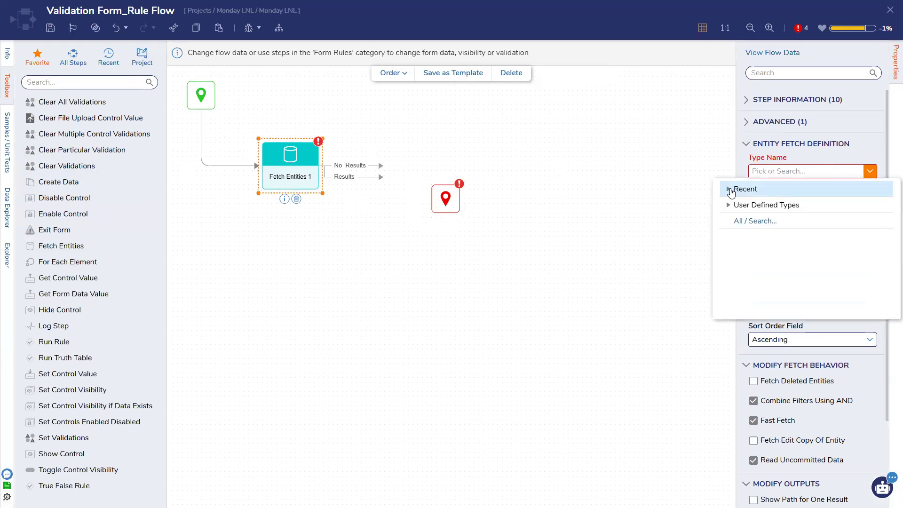
click(795, 171)
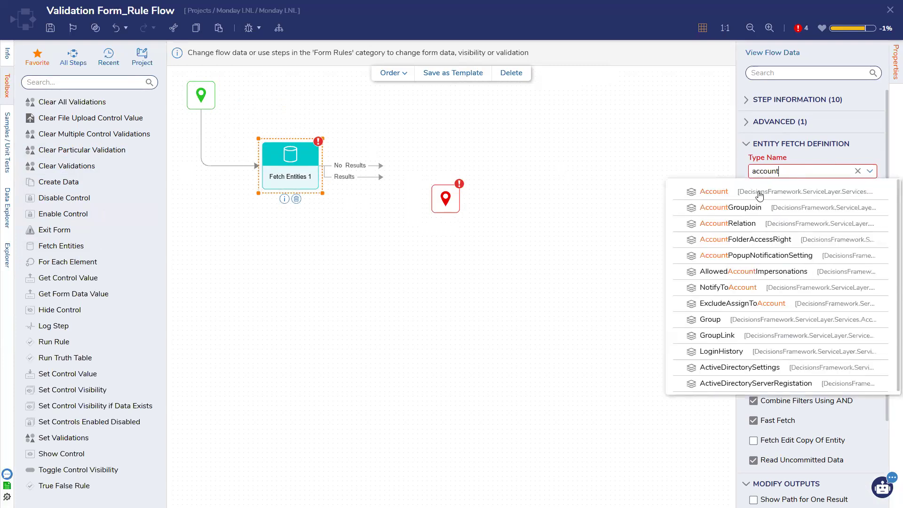
click(760, 193)
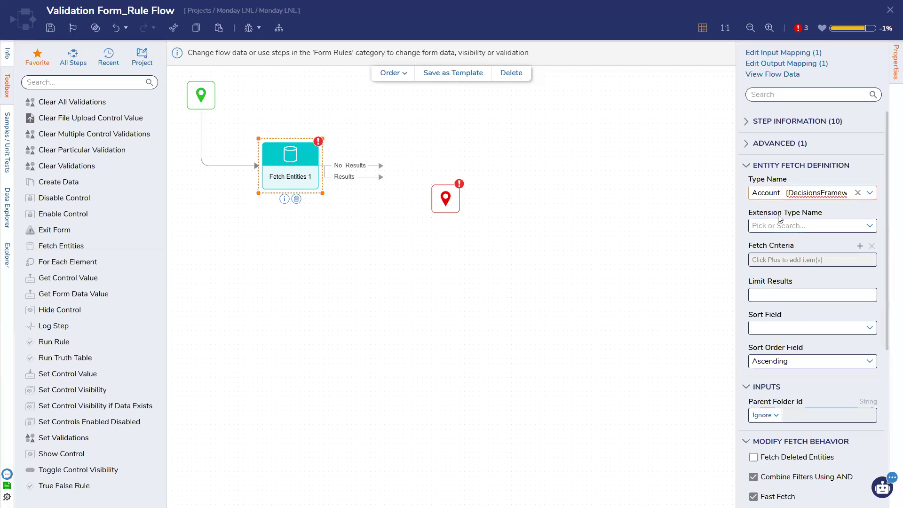
scroll(865, 207, down, 1)
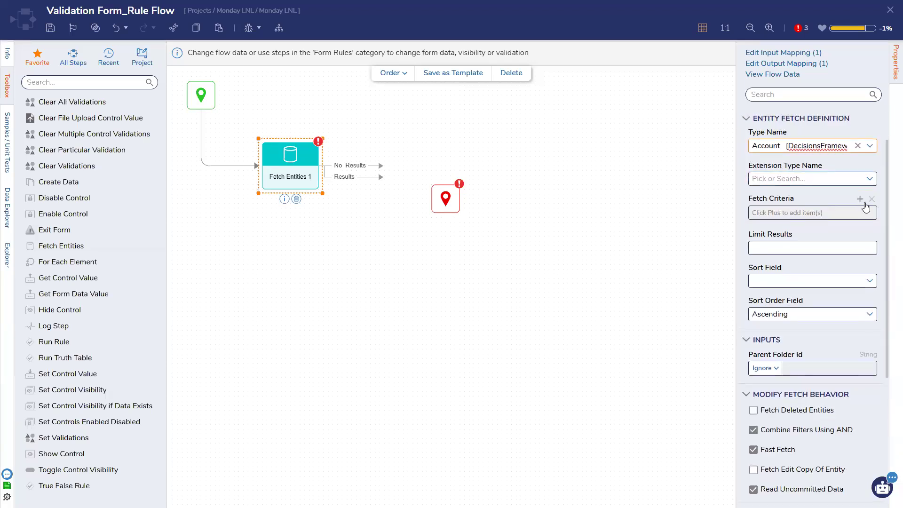
click(860, 199)
click(566, 153)
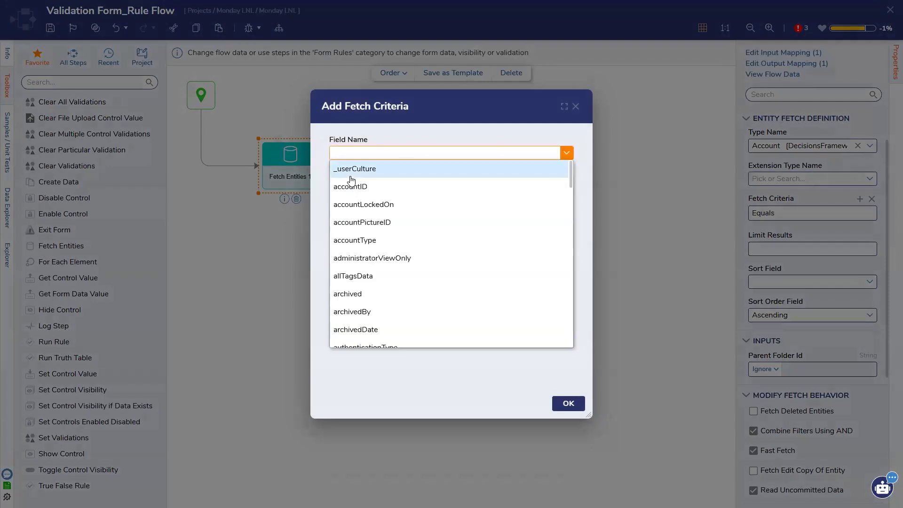
scroll(350, 180, down, 5)
scroll(351, 179, down, 2)
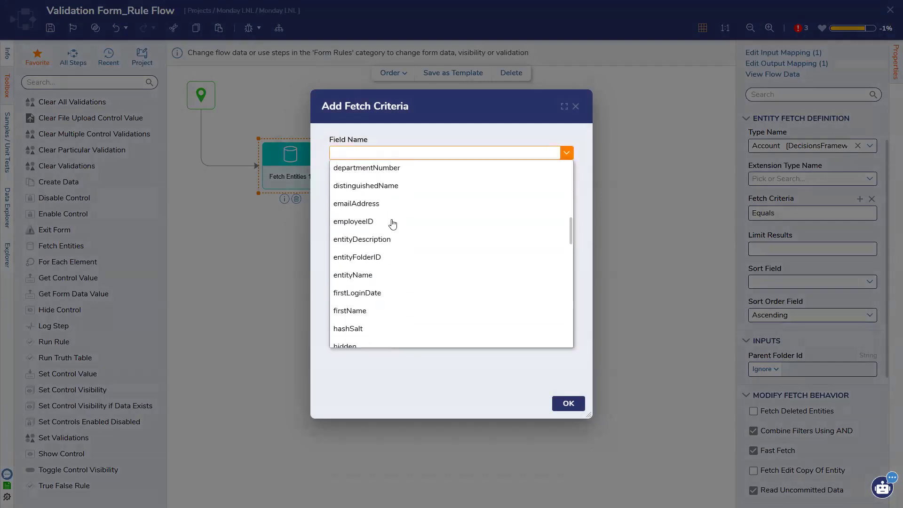
click(576, 108)
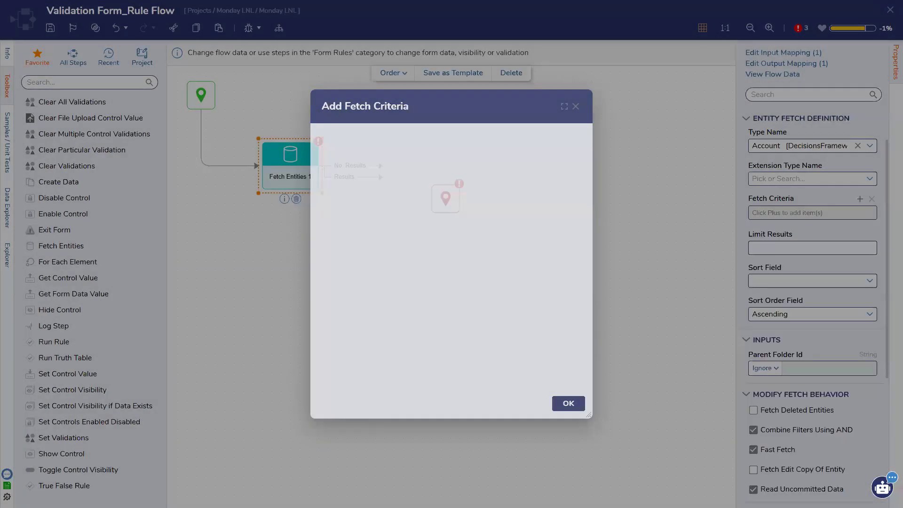
Step: Save the rule flow, cancel the invalid active form flow, and save and close the form
click(890, 10)
click(568, 306)
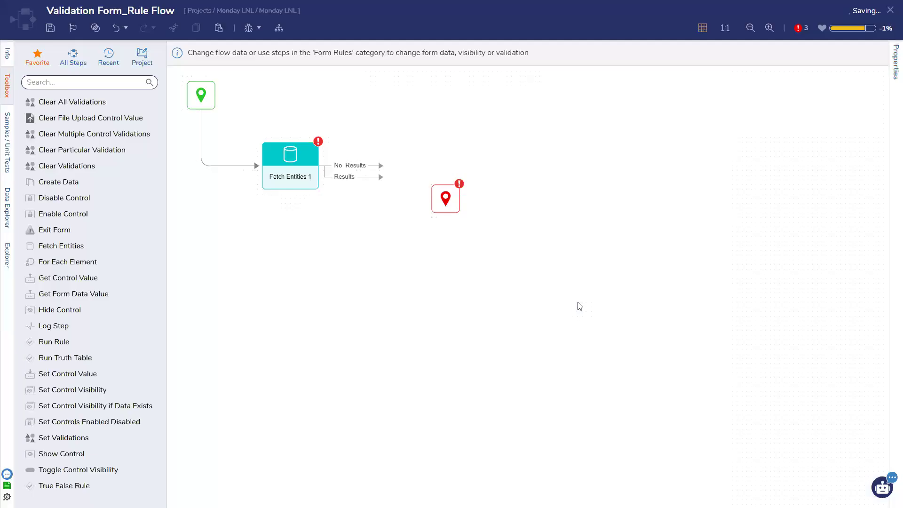
click(570, 405)
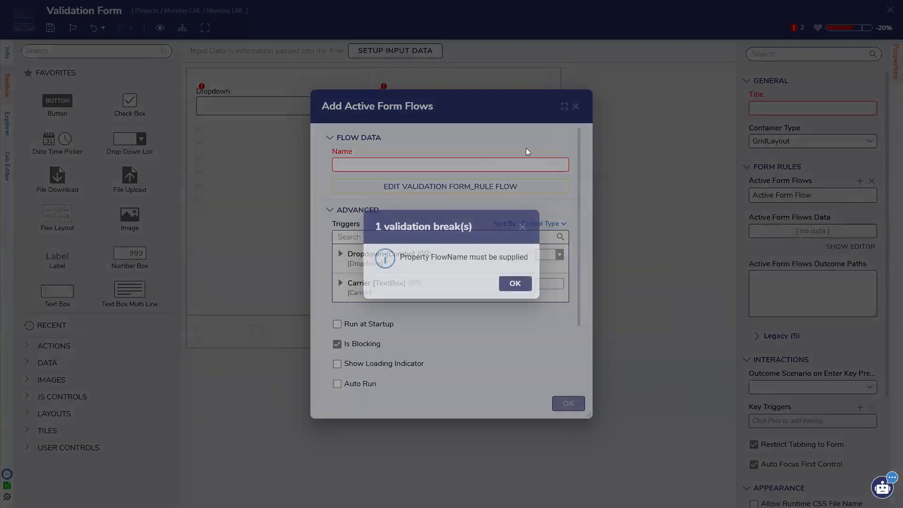
click(510, 283)
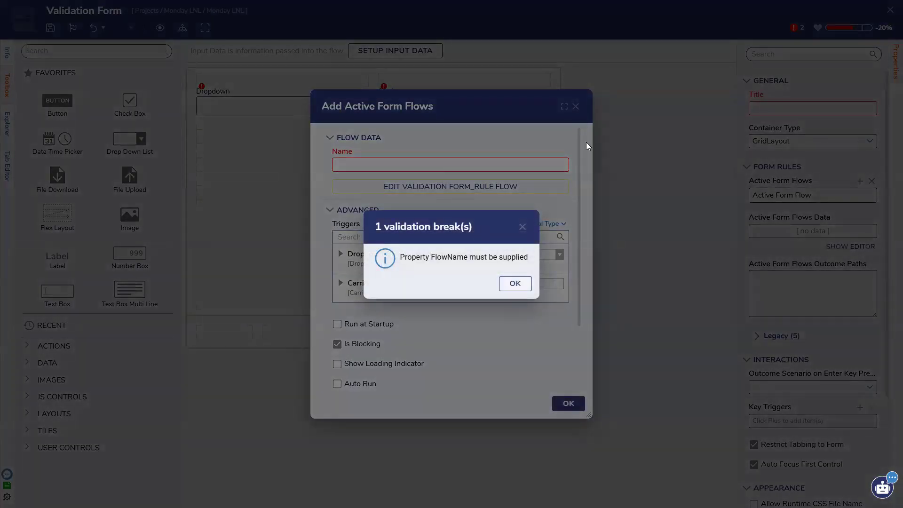
click(575, 107)
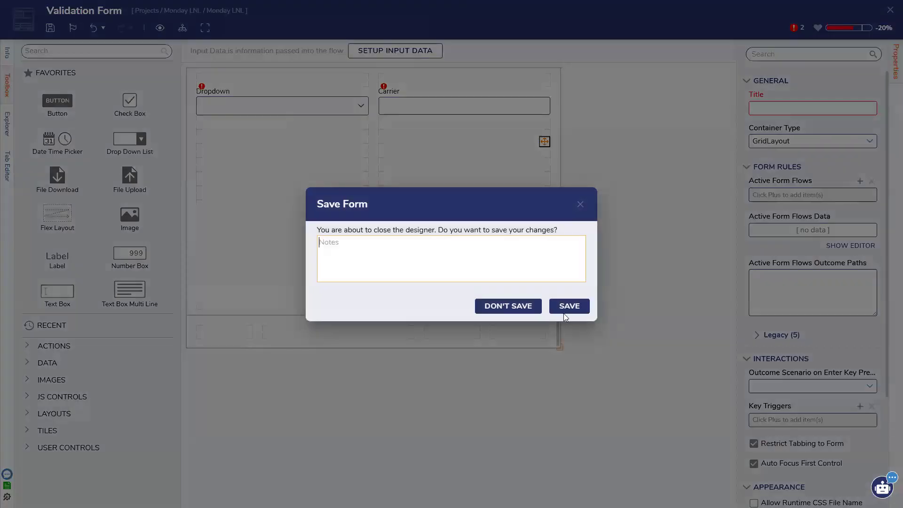
click(569, 305)
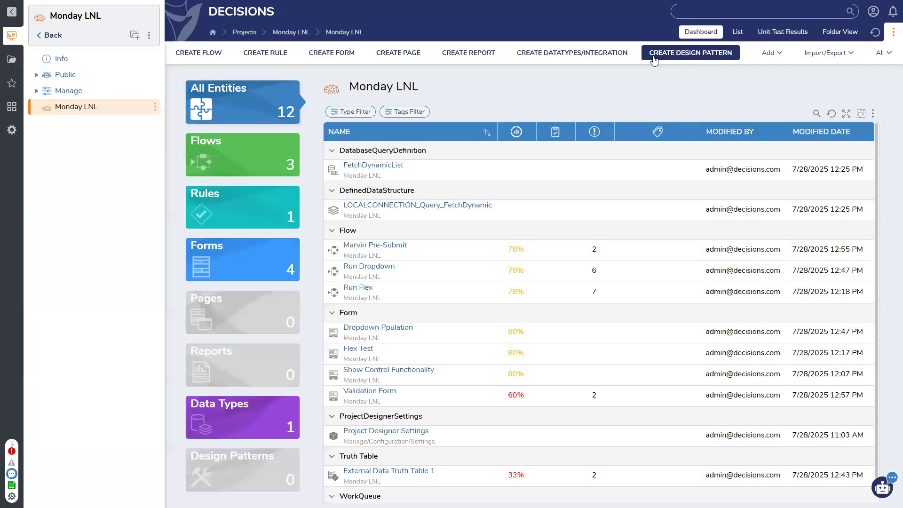
Step: Start a new Database Structure with Carrier and Text field rows
click(611, 52)
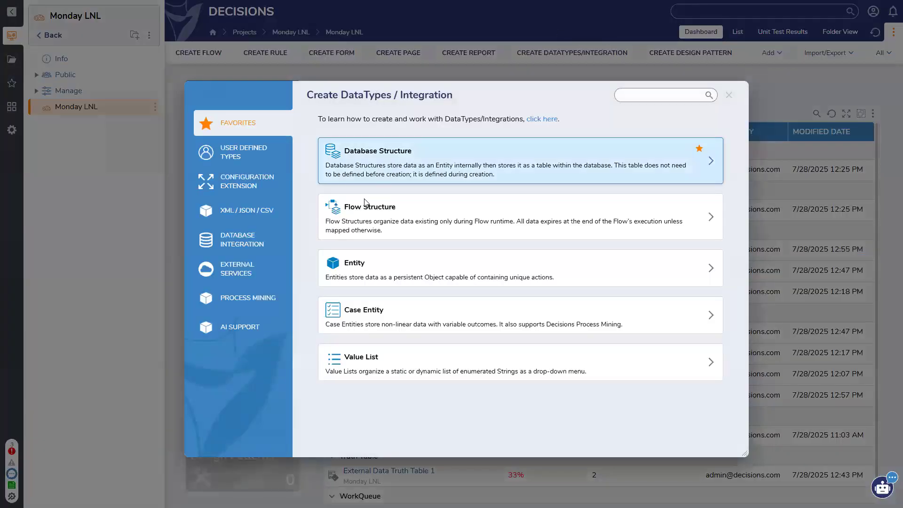
click(394, 155)
click(245, 92)
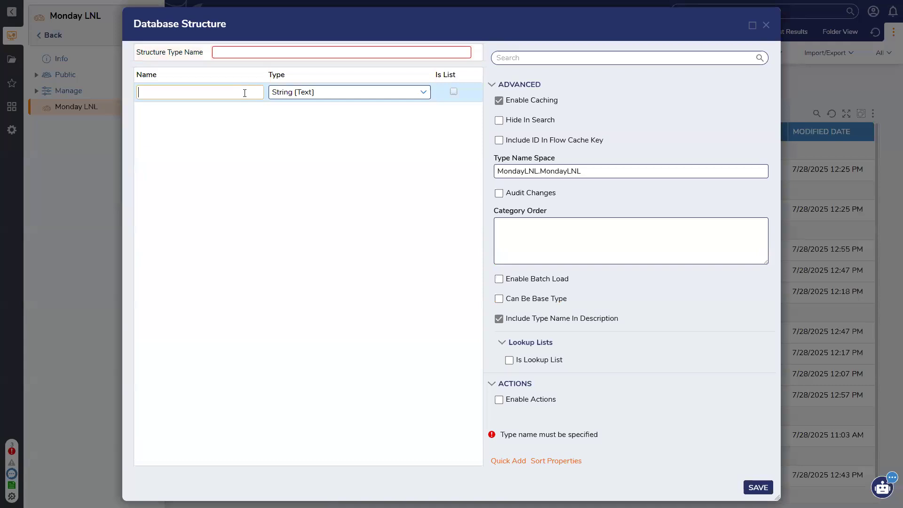
text(Carrier)
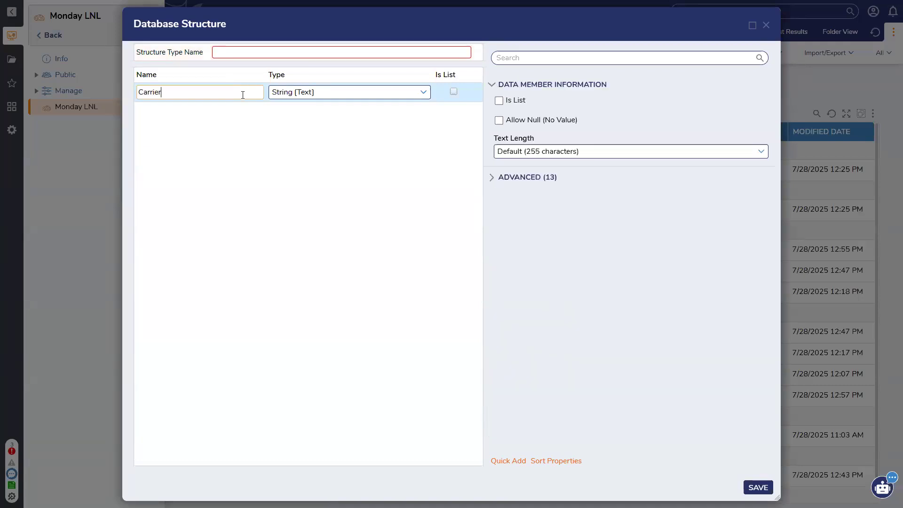
key(Return)
click(221, 112)
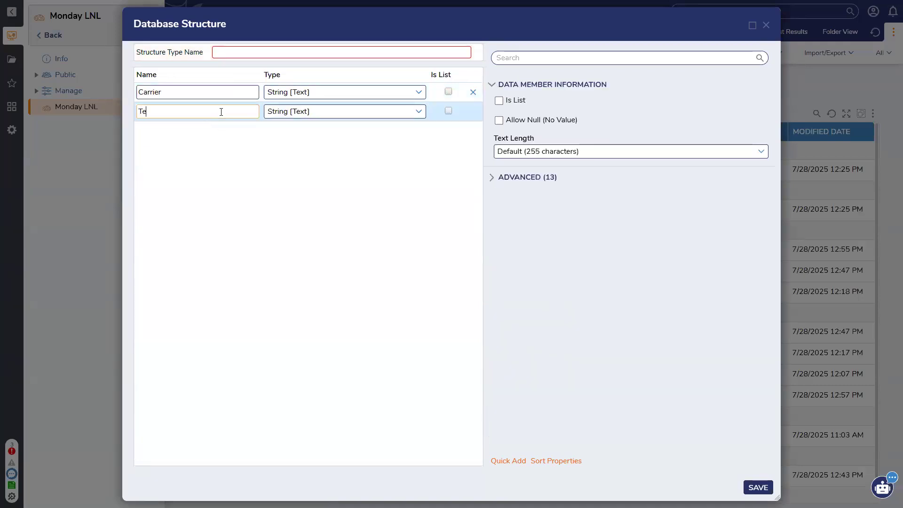
Step: Name the structure type ManalStructure and save it
click(236, 52)
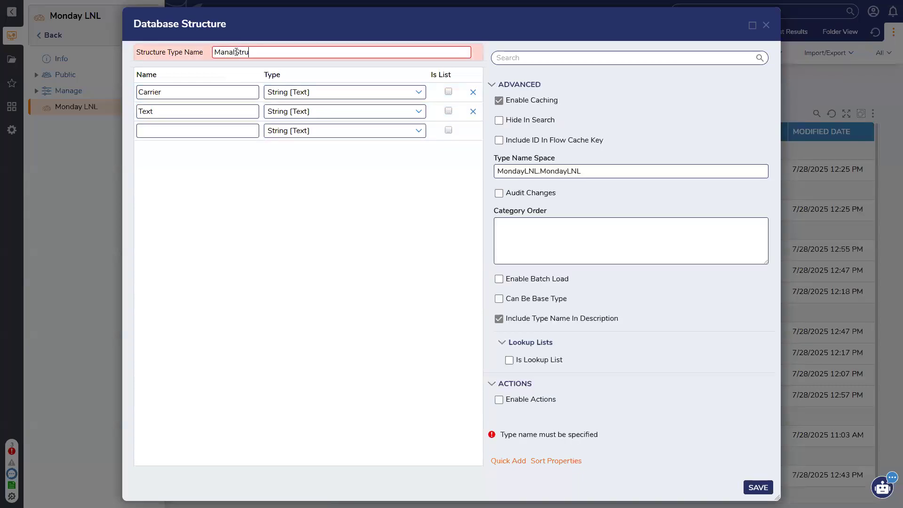
click(206, 110)
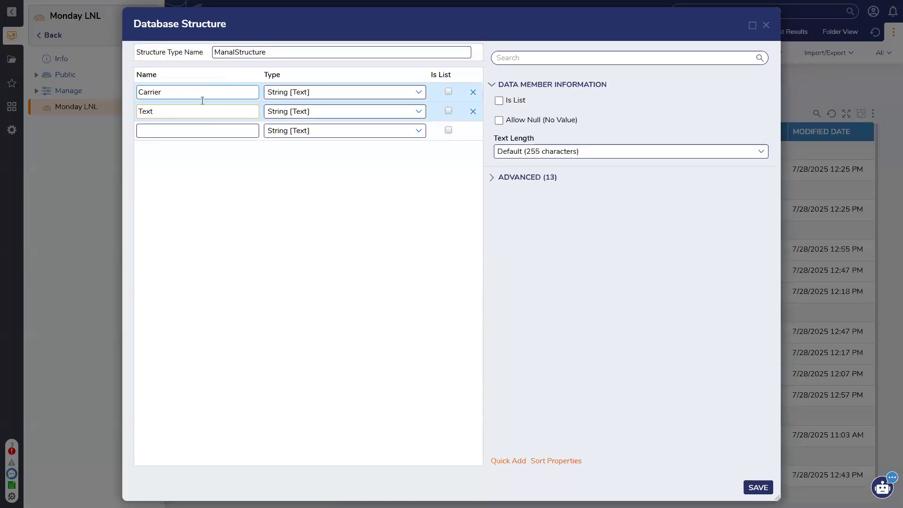
click(755, 487)
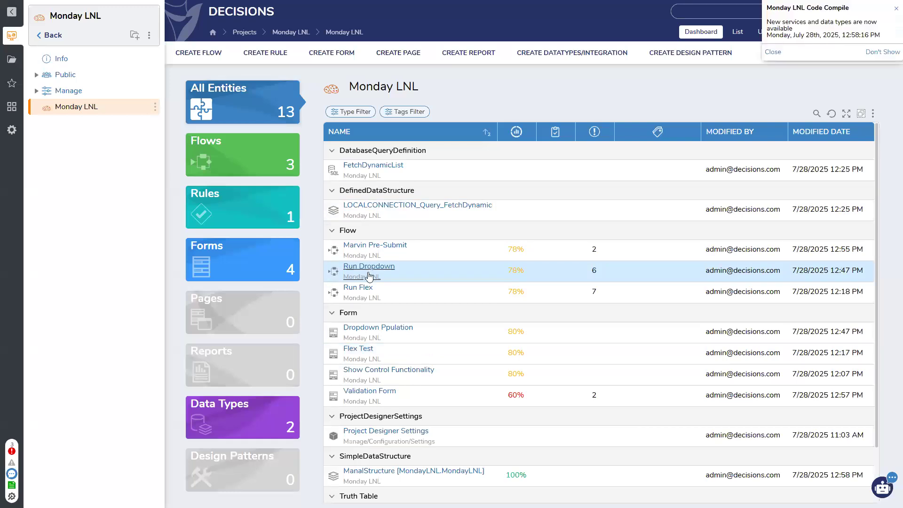
click(366, 392)
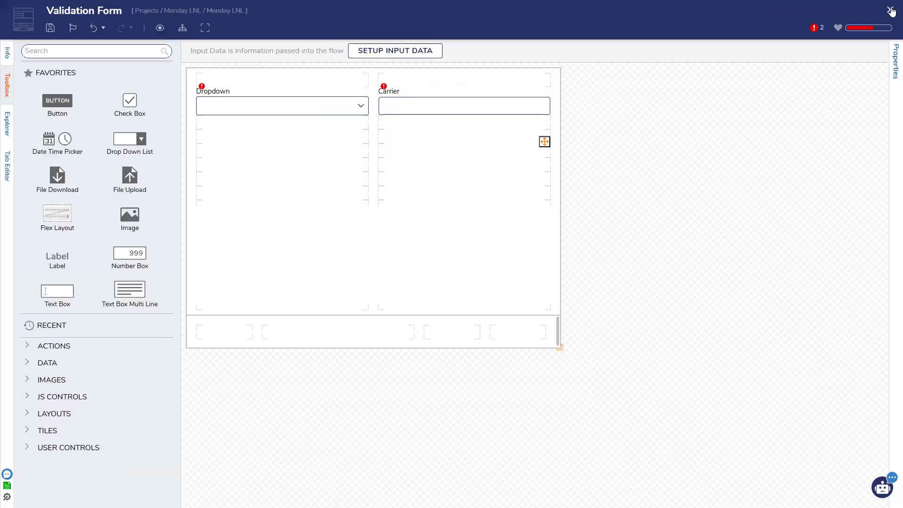
Step: Save the Validation Form and add a button with data name 'Submit' to the bottom row
key(ctrl+s)
click(565, 307)
drag(480, 306, 516, 335)
text(Sub)
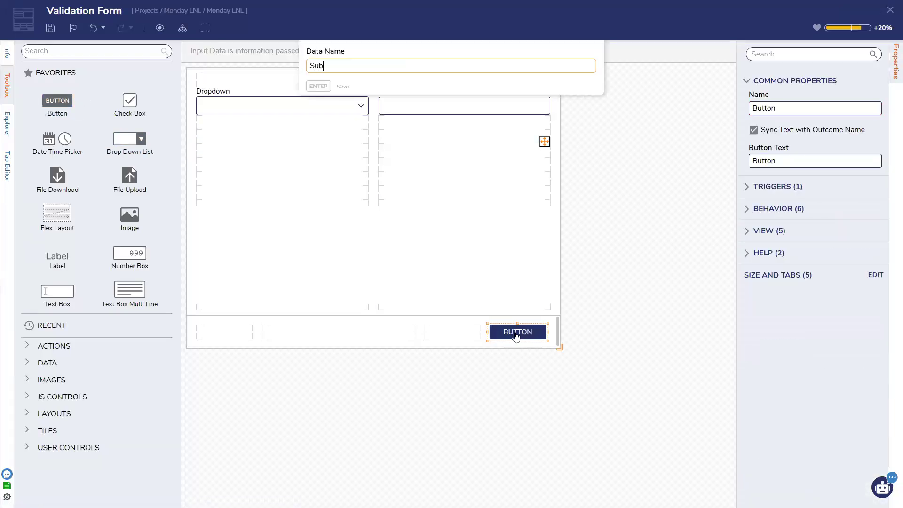
text(mit)
key(Return)
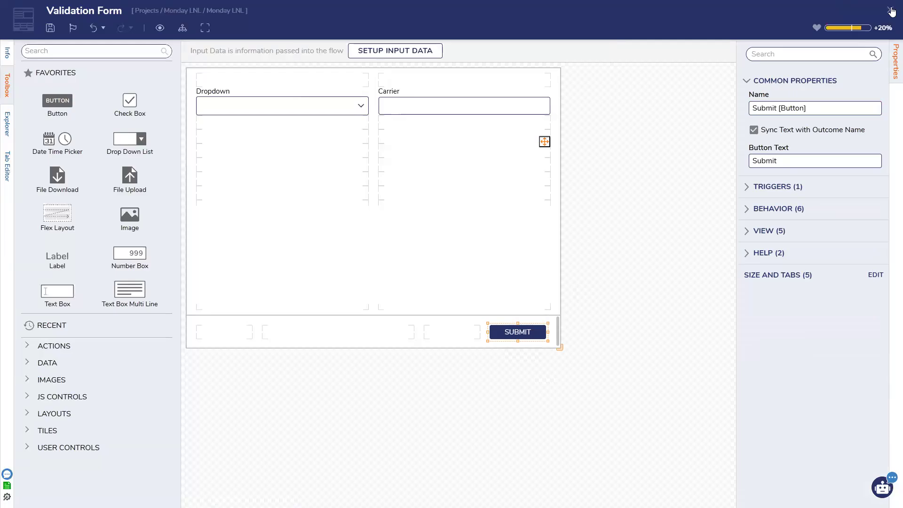
Step: Save and close Validation Form, then create a new flow keeping the default name Flow 1
click(891, 10)
click(570, 306)
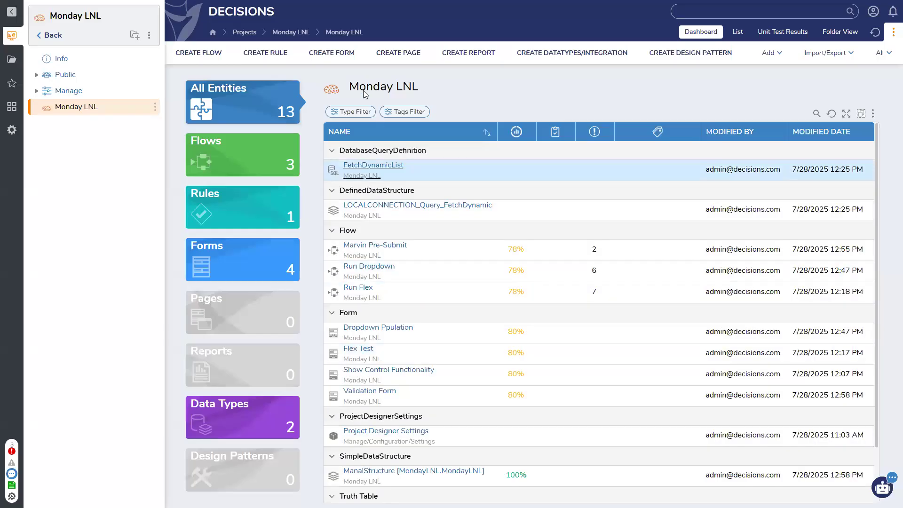
click(202, 53)
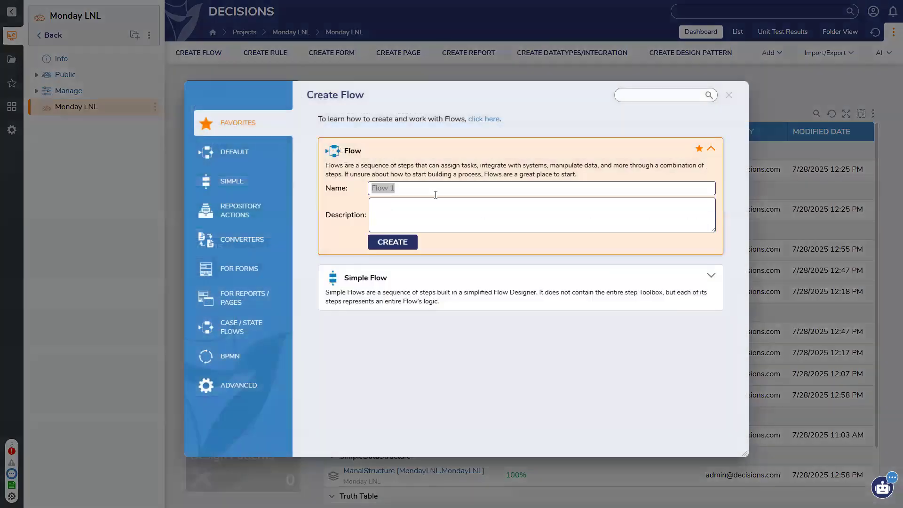
key(Return)
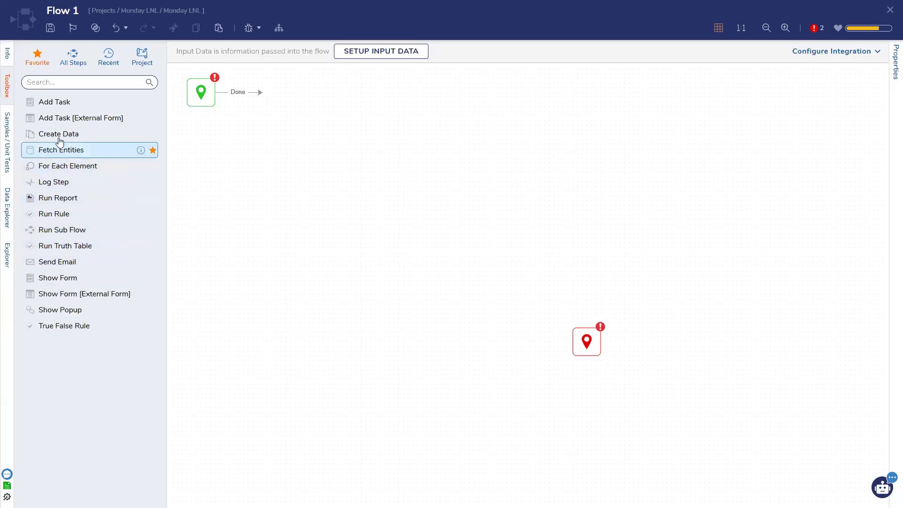
Step: Add a Show Form step after the start that shows Validation Form
drag(58, 277, 293, 157)
drag(262, 98, 277, 156)
click(822, 56)
click(555, 309)
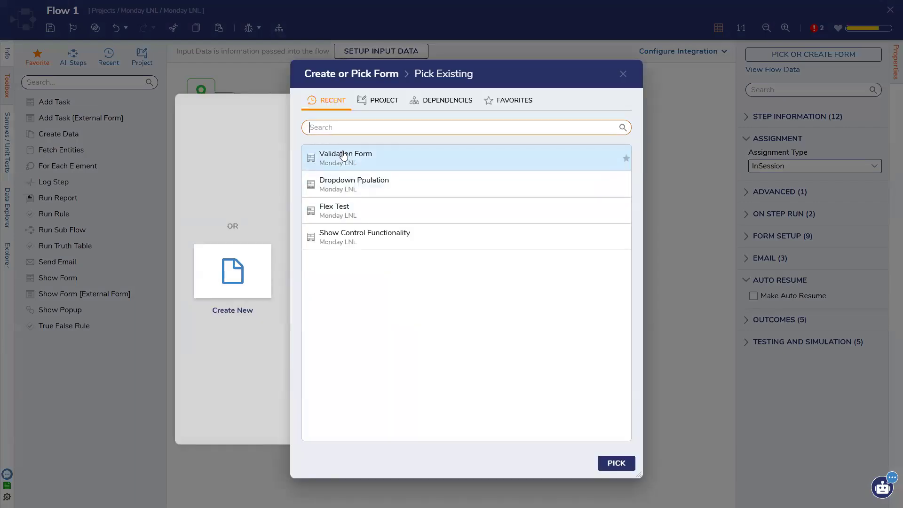
click(616, 461)
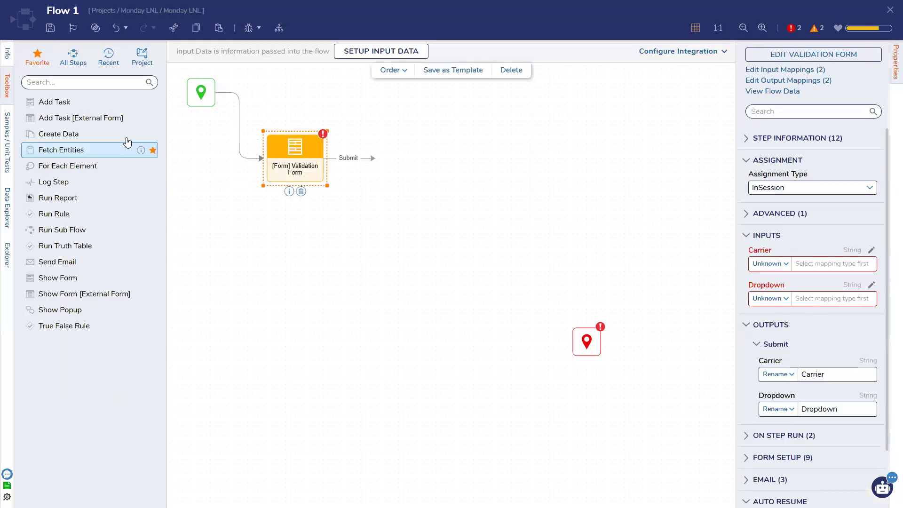
Step: Add a Create ManalStructure step wired to the form's Submit outcome
click(73, 57)
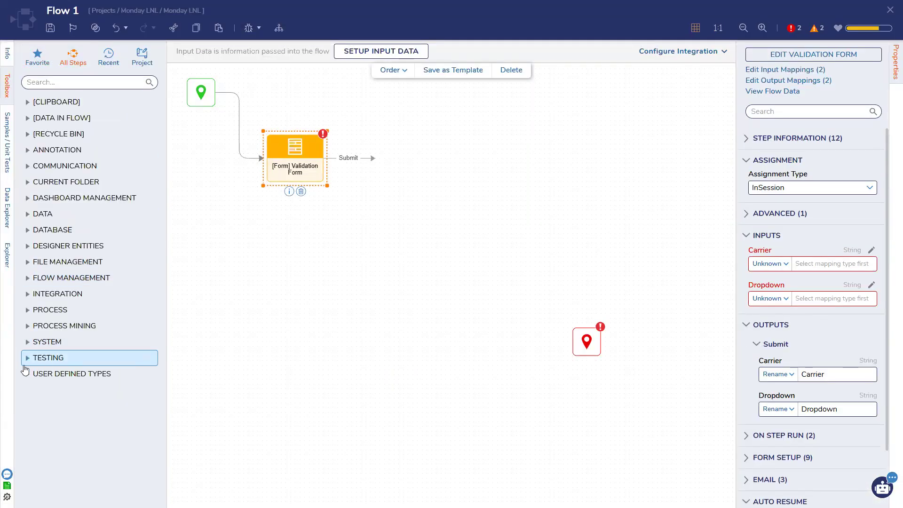
click(28, 374)
click(37, 390)
click(45, 405)
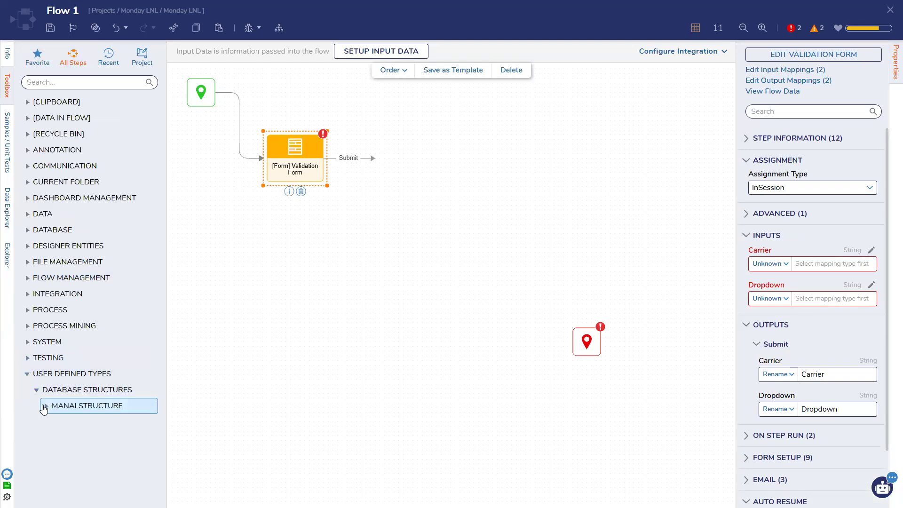
drag(81, 426, 426, 271)
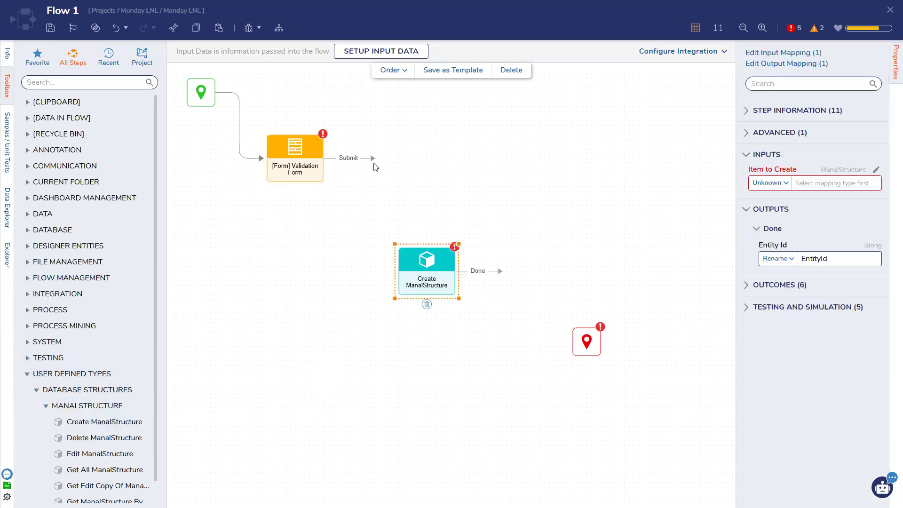
drag(368, 252, 409, 268)
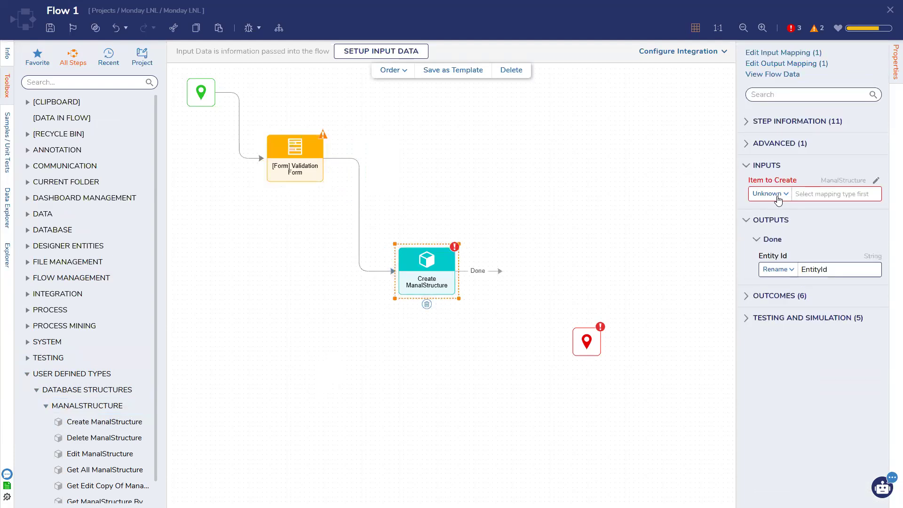
Step: Set the create step to Build Data and map Carrier from Dropdown
click(768, 193)
click(770, 242)
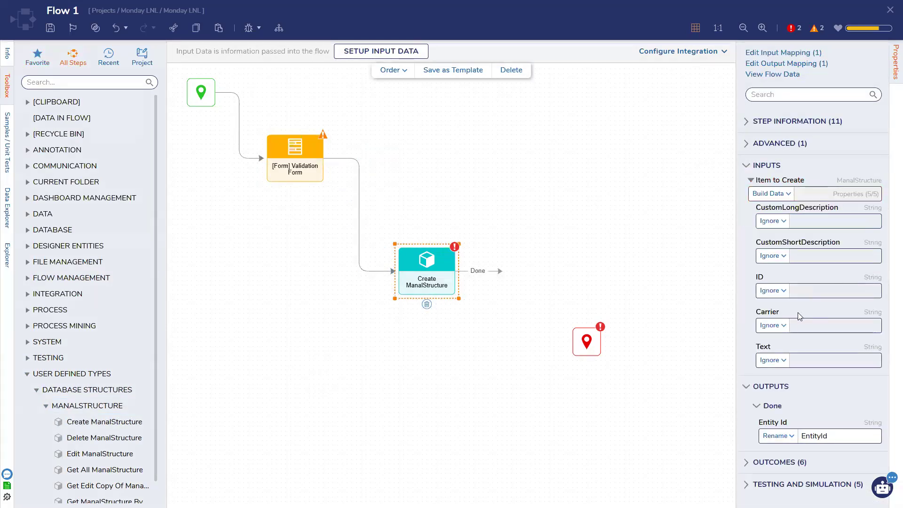
click(774, 324)
click(775, 372)
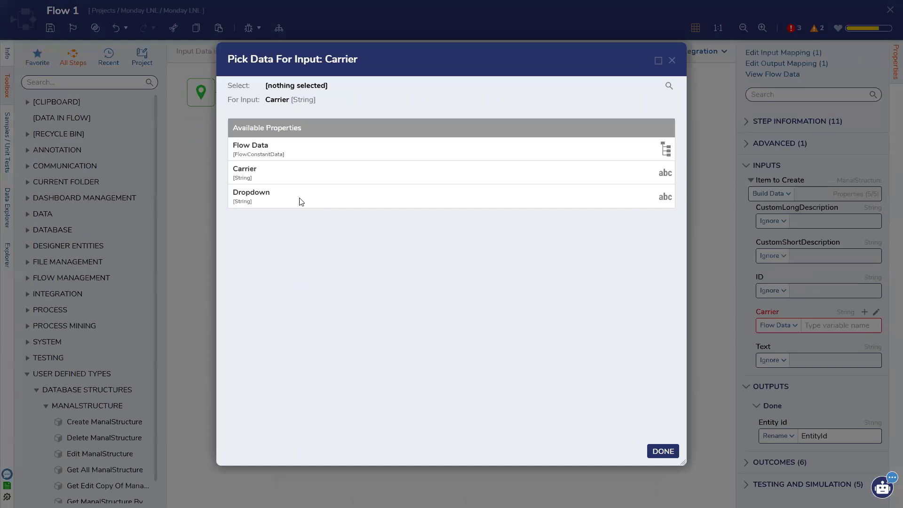
click(301, 201)
click(663, 451)
Step: Map the ManalStructure Text field from the Carrier form value
click(768, 361)
click(771, 408)
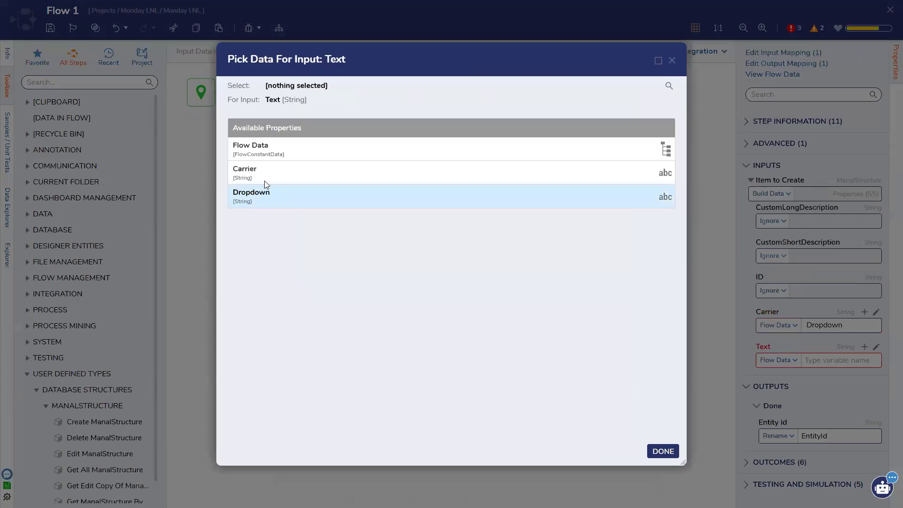
click(266, 175)
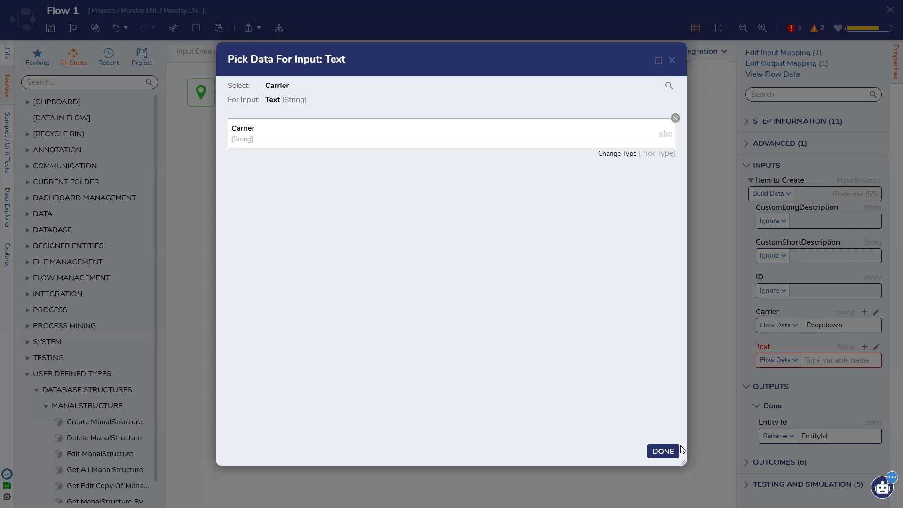
click(668, 452)
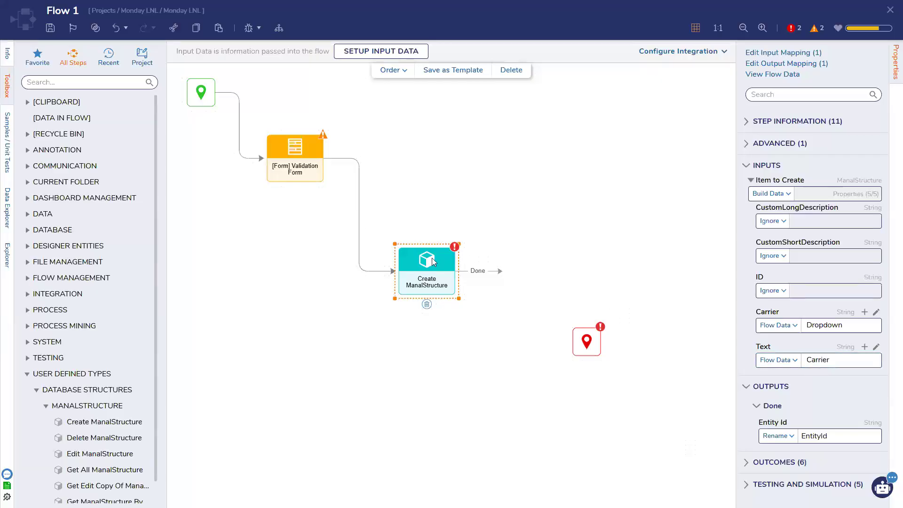
click(300, 162)
click(795, 56)
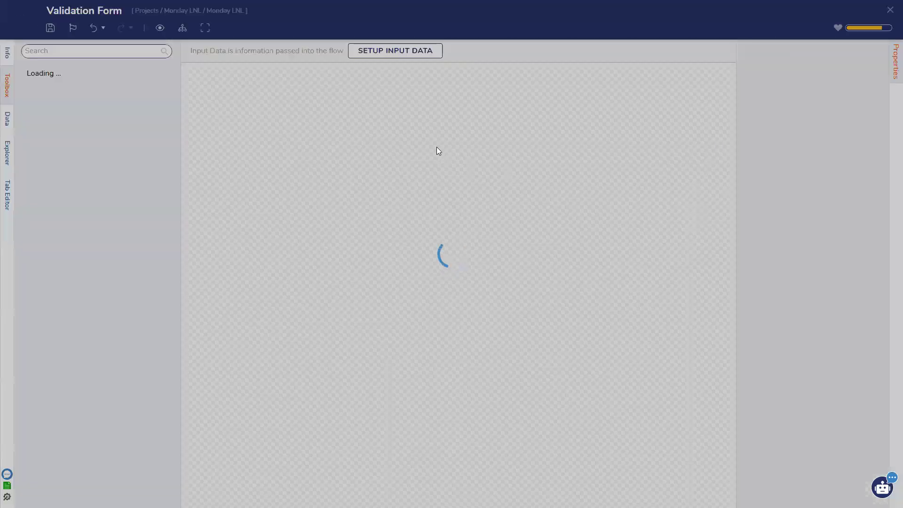
Step: Change the Carrier text box's label to 'Text' and save the form
click(434, 105)
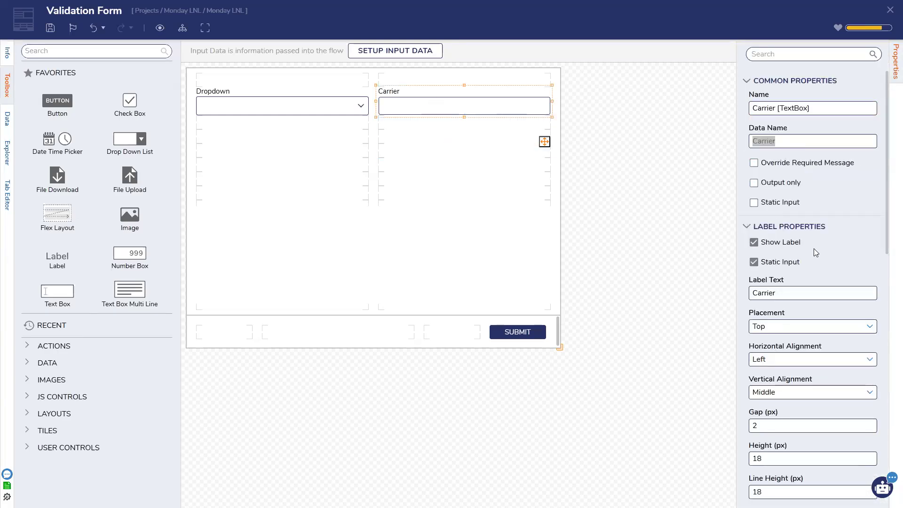
key(Tab)
text(Text)
click(712, 298)
click(50, 28)
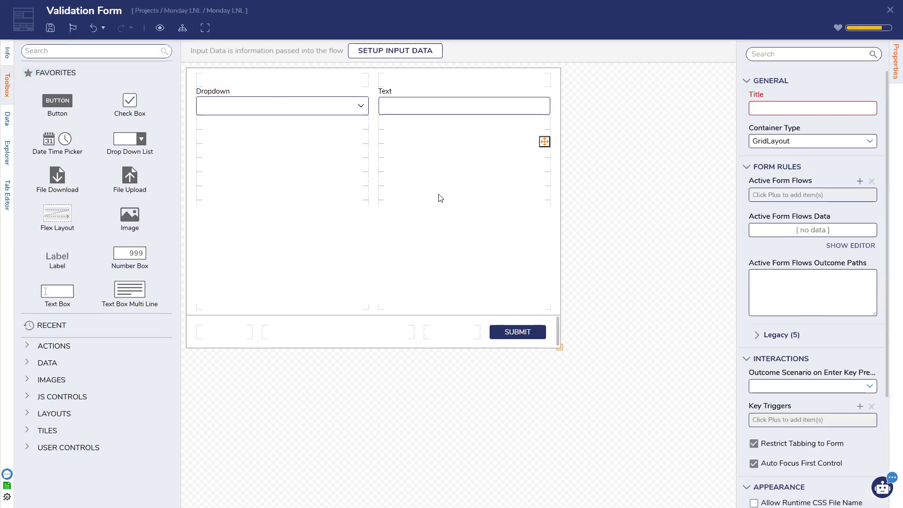
click(573, 303)
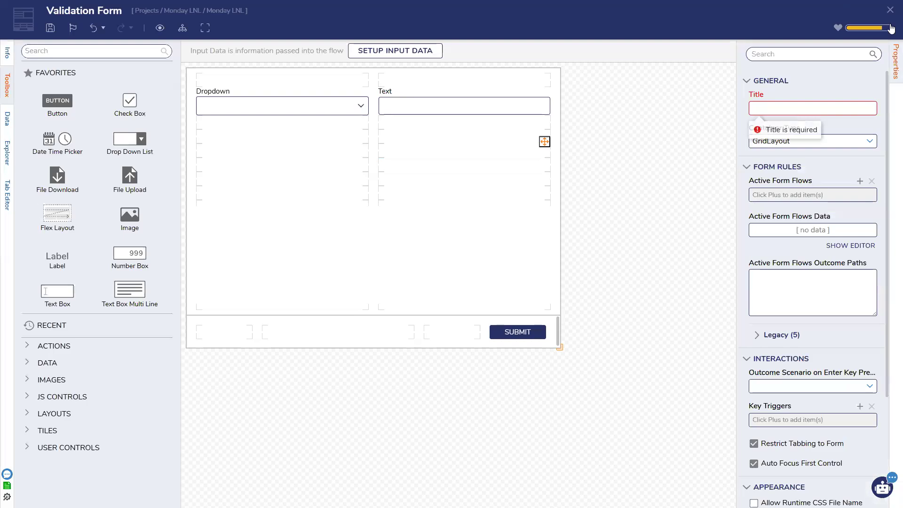
Step: Add an active form flow triggered by Dropdown selection and Carrier value changes
click(860, 182)
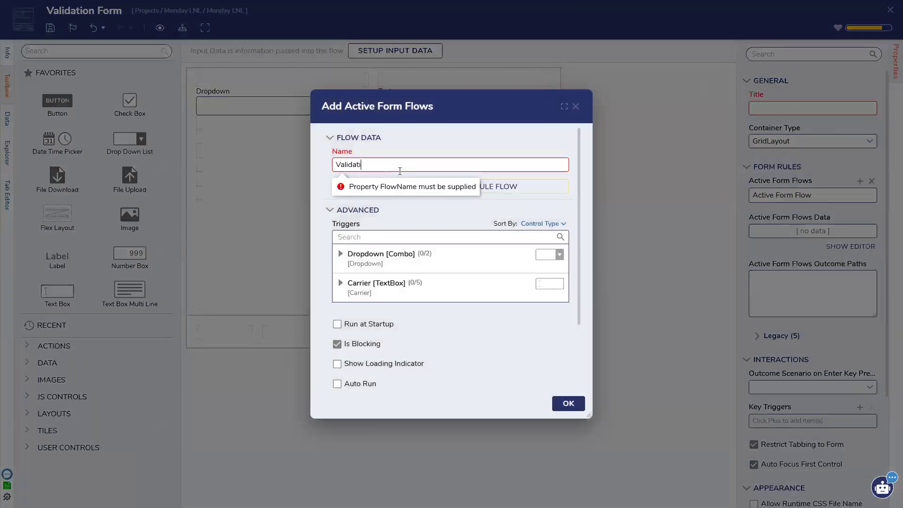
click(371, 257)
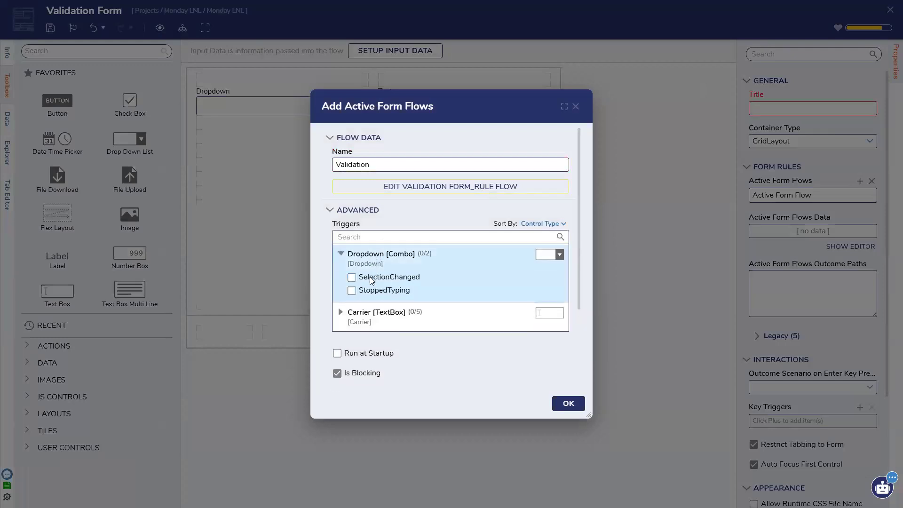
click(369, 314)
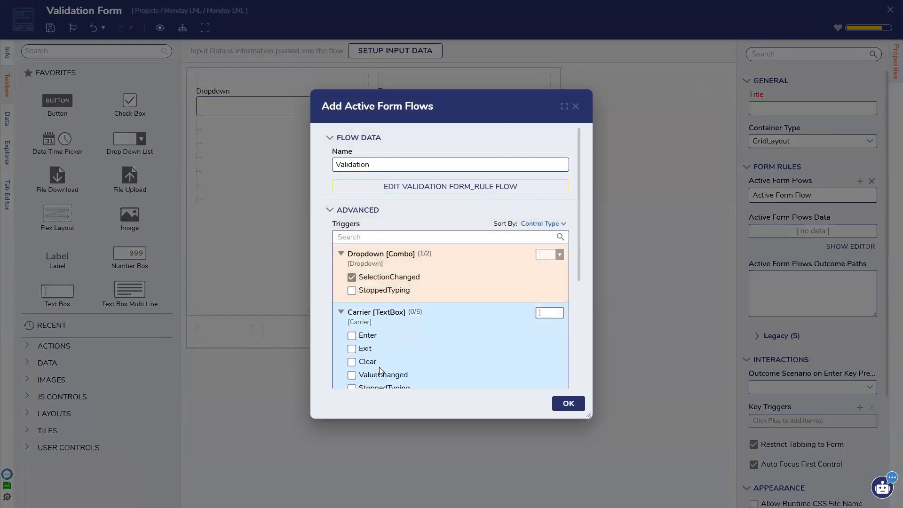
click(387, 374)
Step: Add a Fetch Entities step after the rule flow's start, fetching type ManalStructure
click(439, 187)
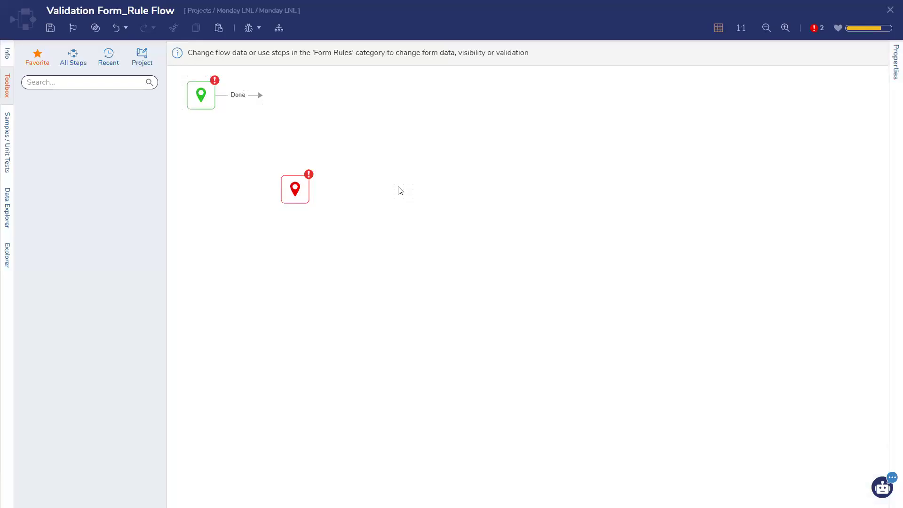
drag(87, 245, 301, 137)
drag(295, 189, 516, 246)
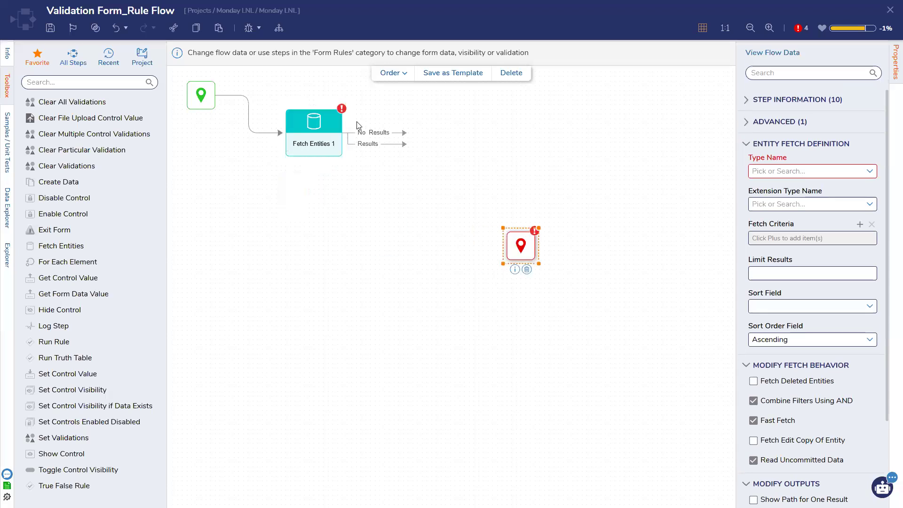
click(335, 140)
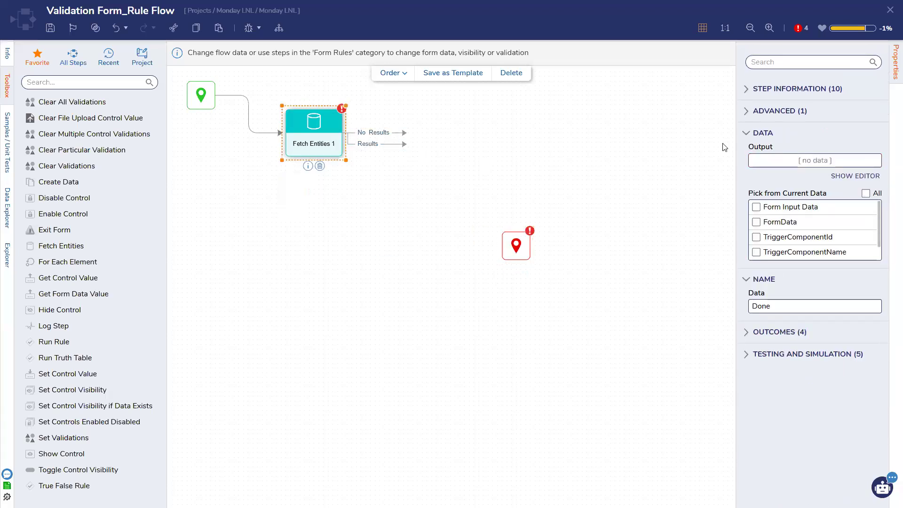
click(863, 171)
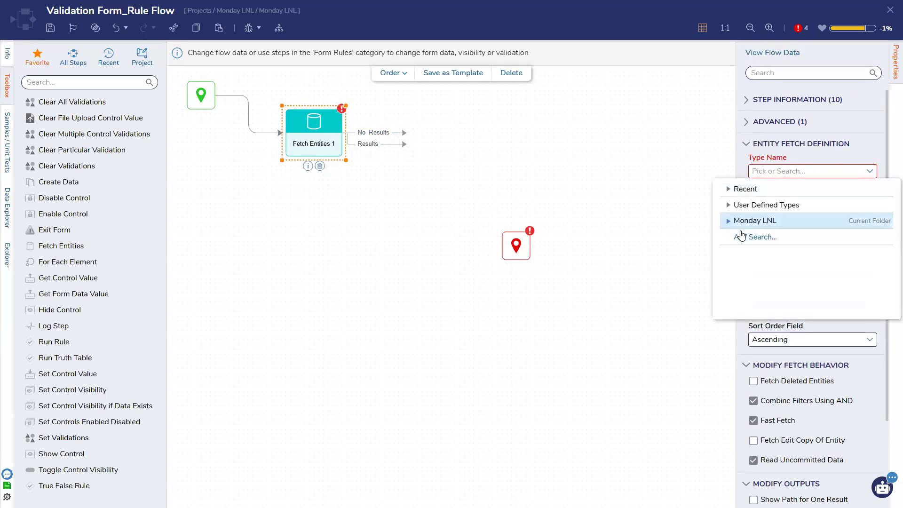
click(749, 236)
Step: Add an _Carrier Equals criterion mapped to the Dropdown's selected item
click(859, 235)
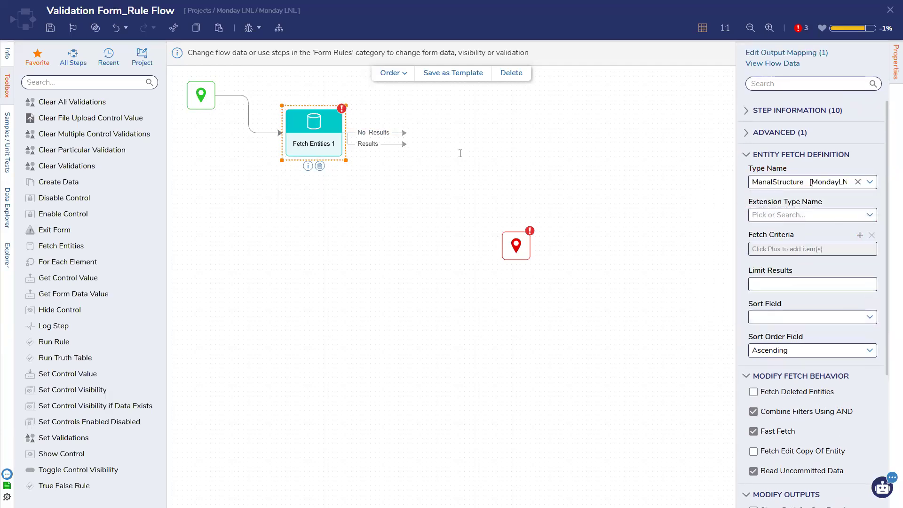
click(566, 154)
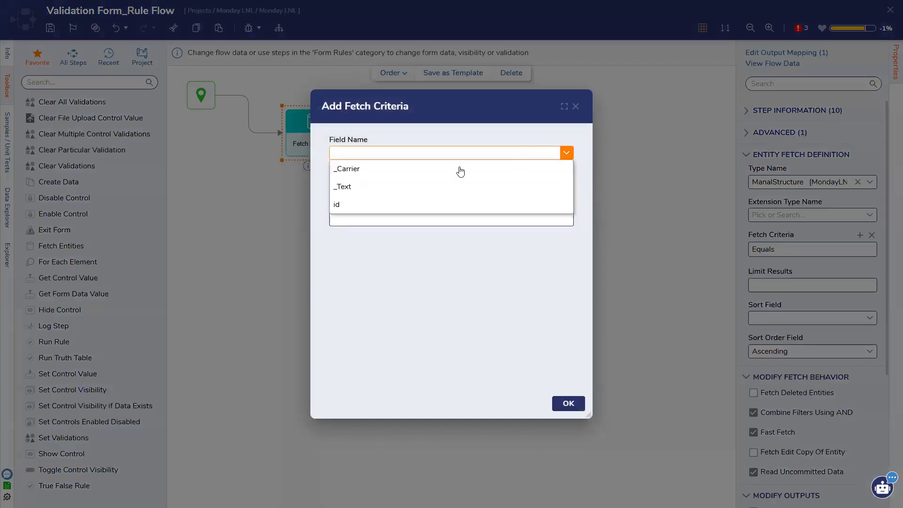
click(411, 170)
click(568, 403)
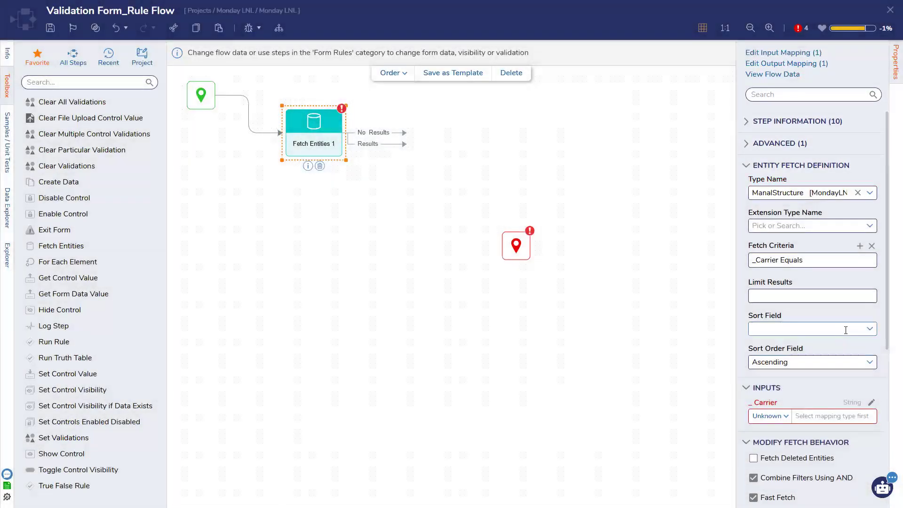
click(871, 404)
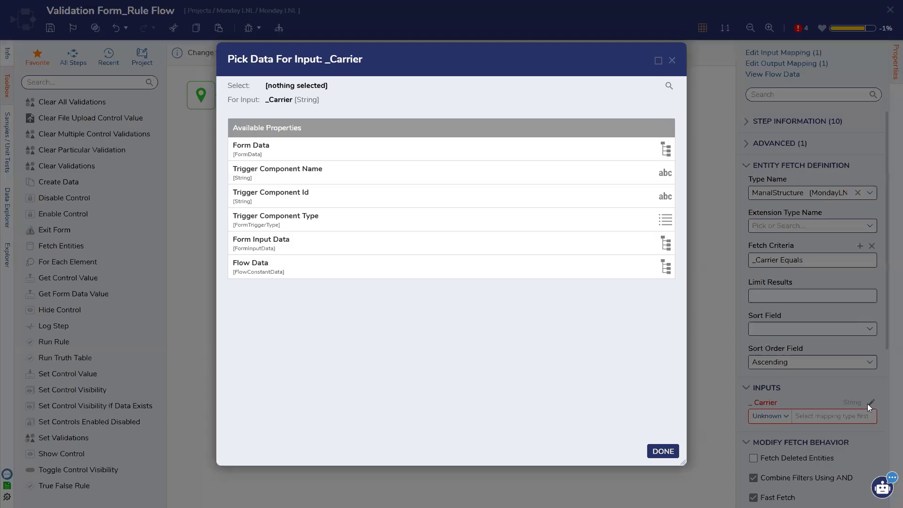
click(318, 152)
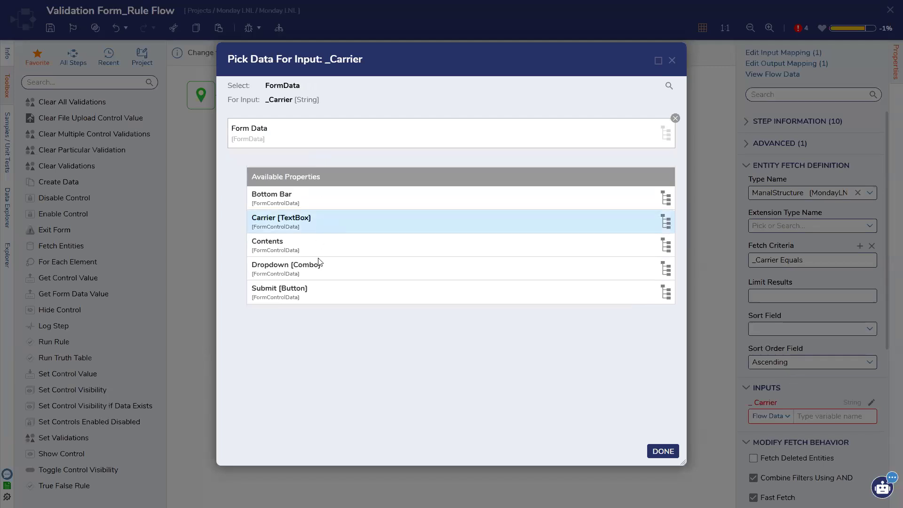
click(317, 270)
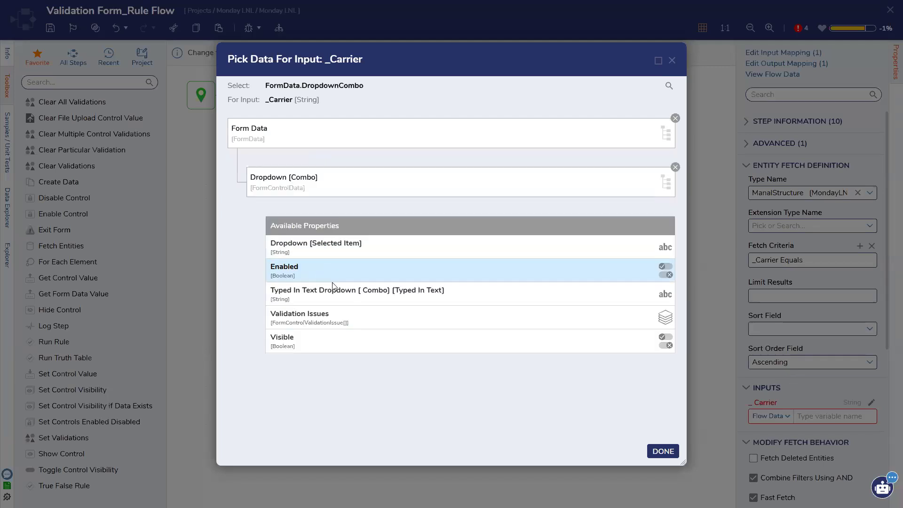
click(337, 256)
click(663, 451)
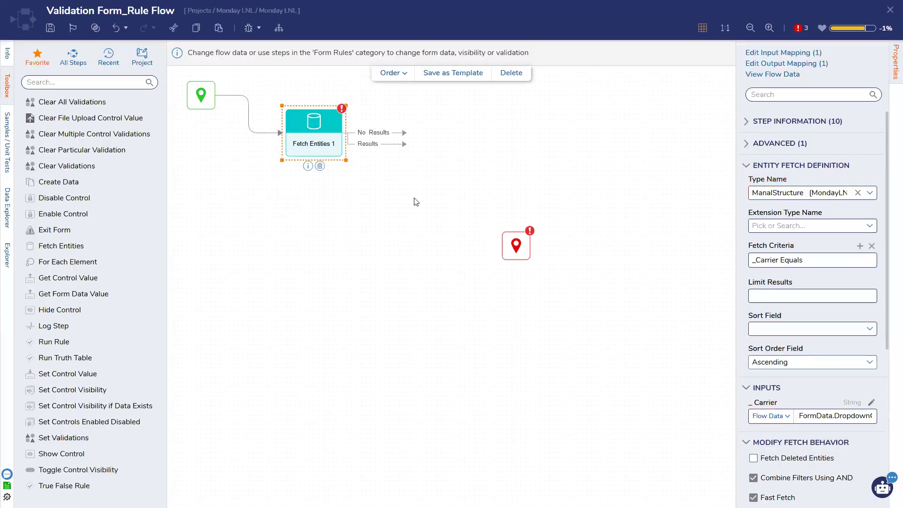
Step: Add an _Text Equals criterion mapped to the Carrier box's value, then save the rule flow
click(859, 245)
click(566, 153)
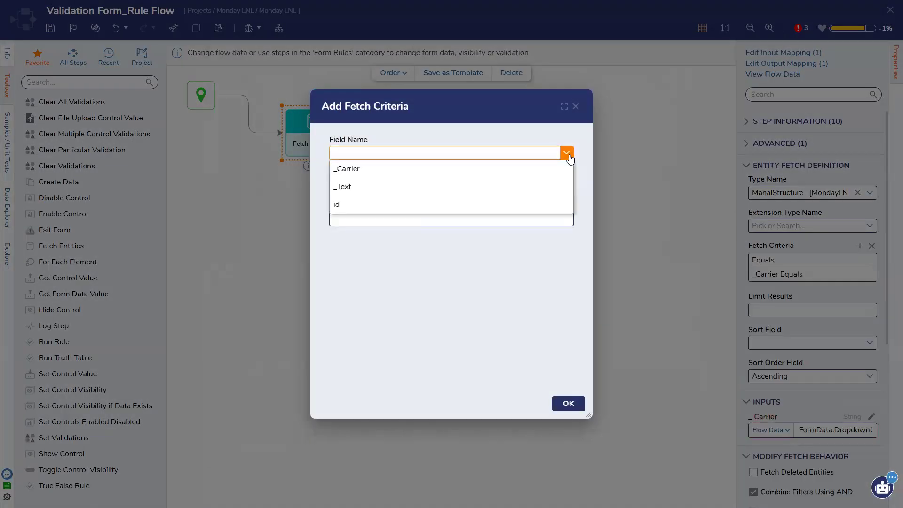
click(453, 187)
click(568, 403)
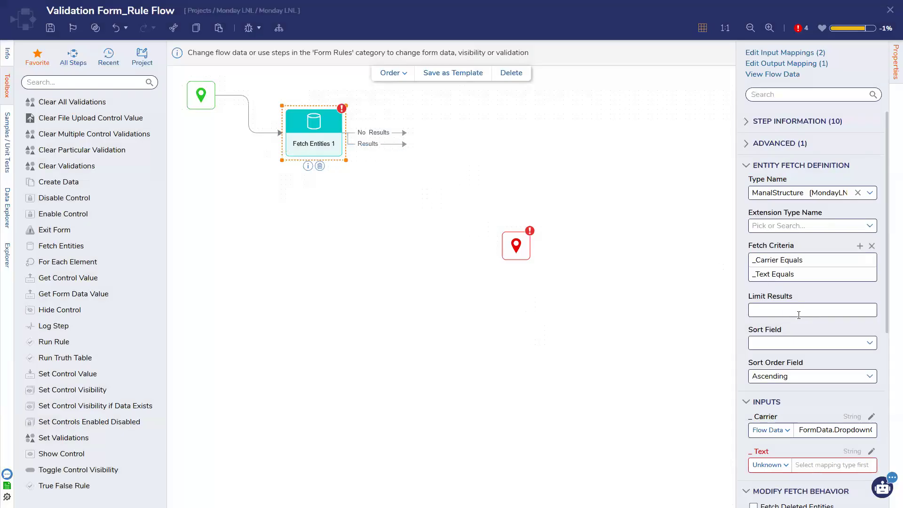
scroll(798, 315, down, 2)
click(871, 358)
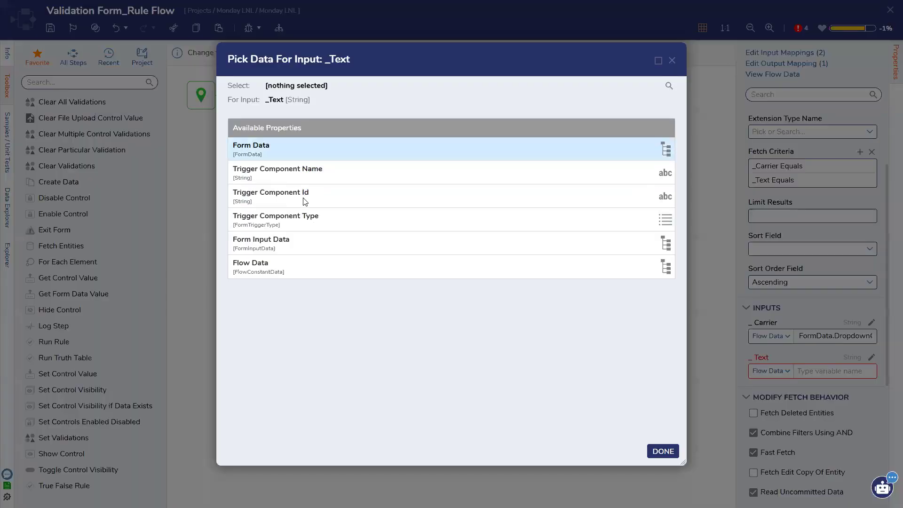
click(300, 153)
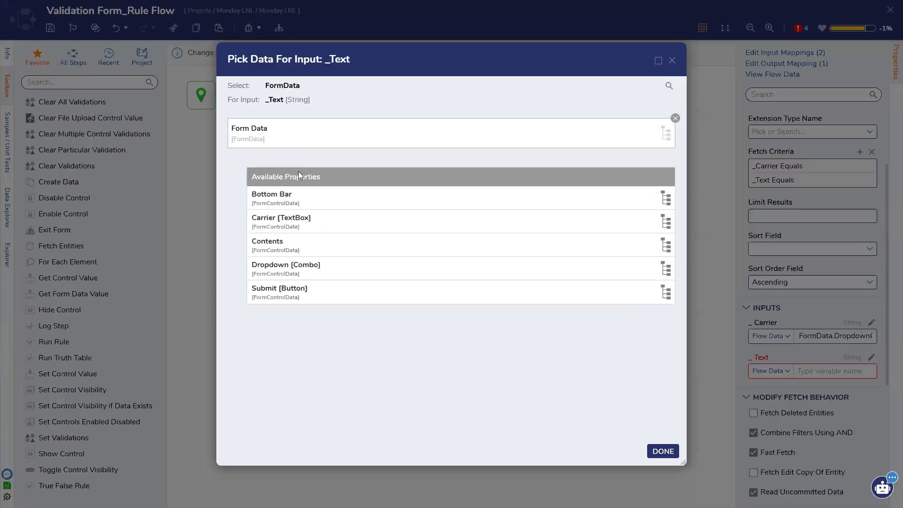
click(308, 219)
click(329, 244)
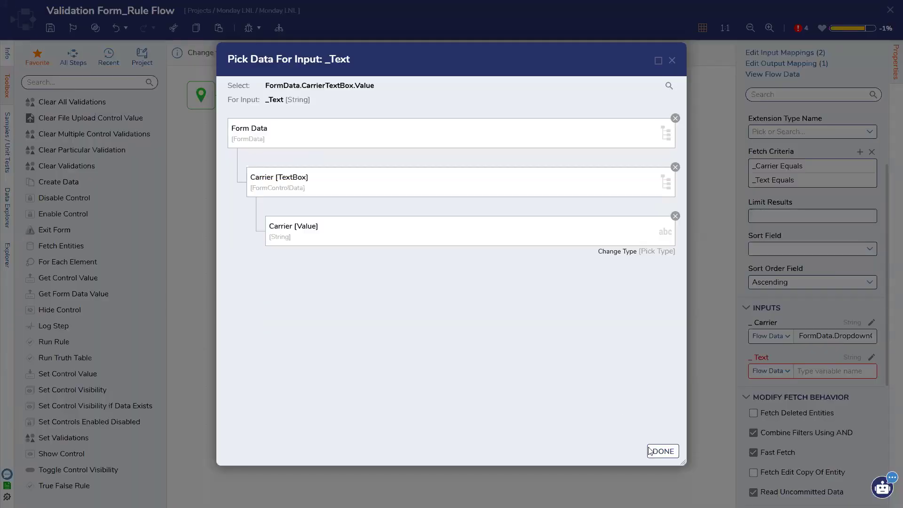
click(649, 451)
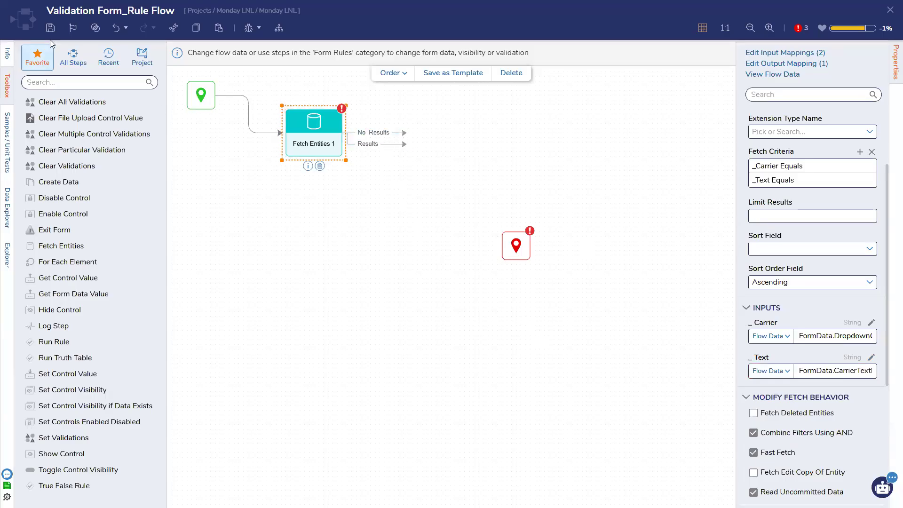
key(ctrl+s)
click(562, 301)
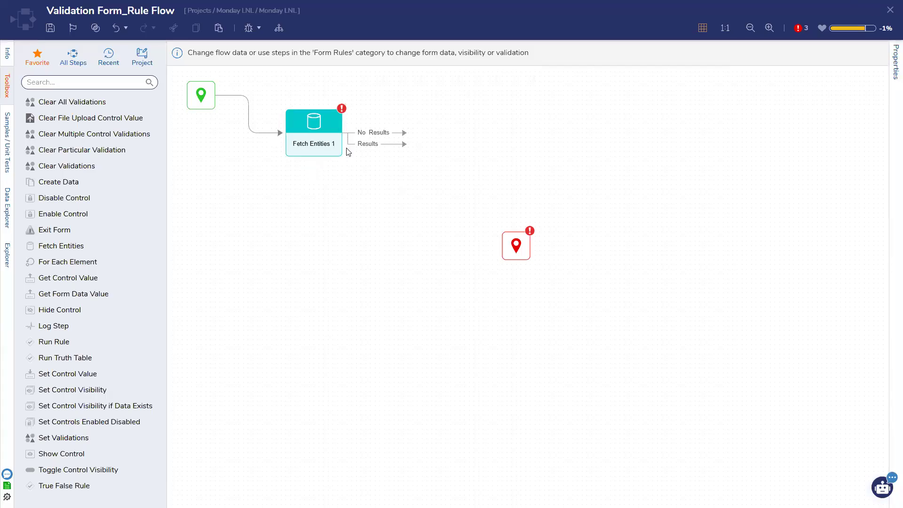
Step: Add Clear Validations and Set Validations steps, routing the fetch Results path into Set Validations
click(333, 148)
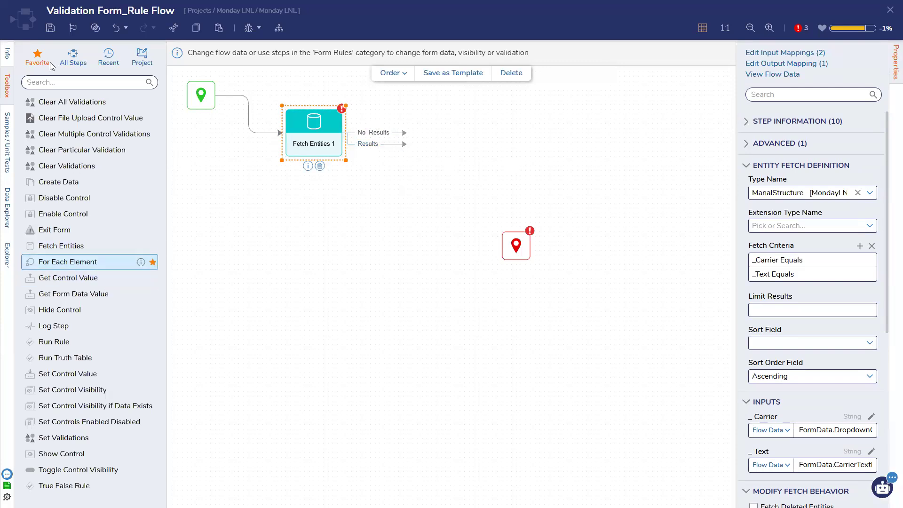
drag(56, 167, 287, 199)
drag(63, 438, 459, 241)
drag(403, 234, 426, 241)
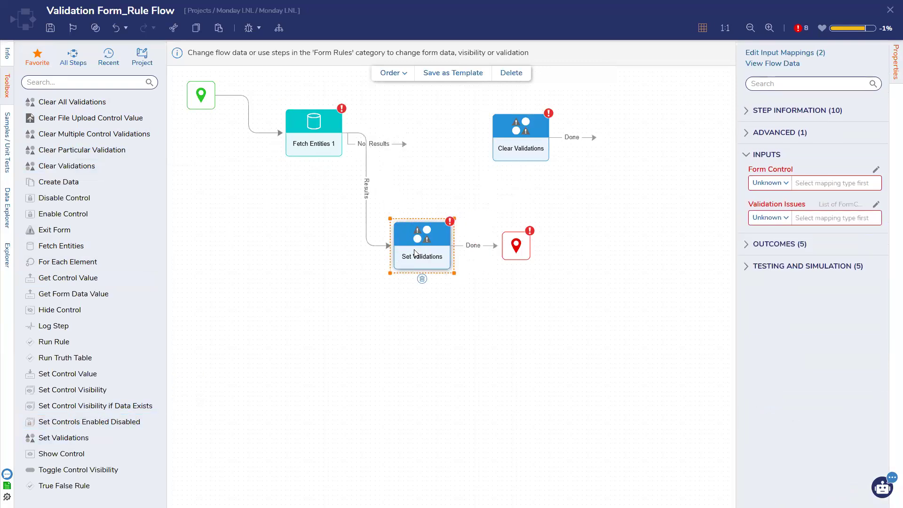
Step: Map Set Validations' Form Control to the Carrier text box from flow data
click(779, 185)
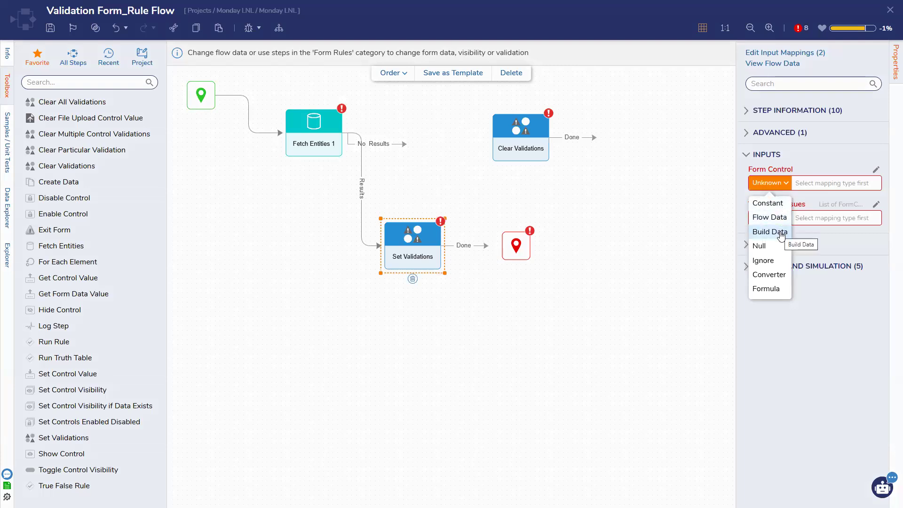
click(769, 218)
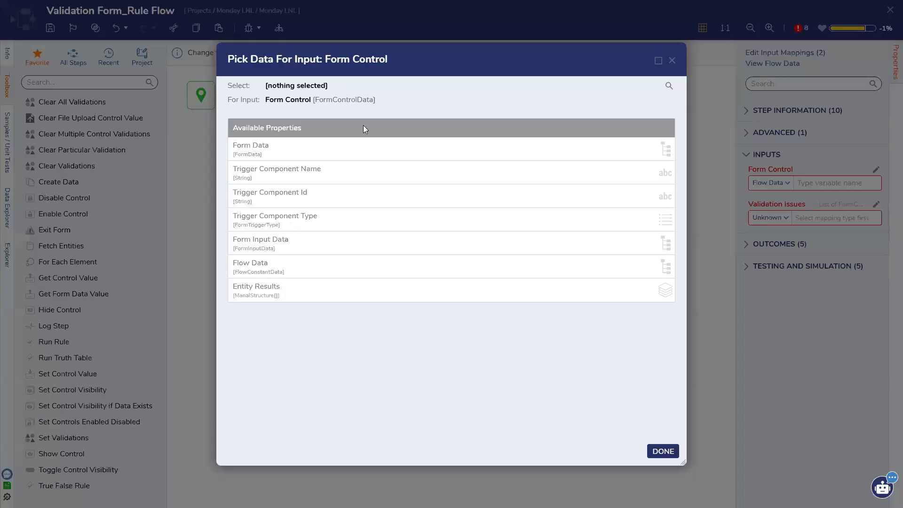
click(296, 149)
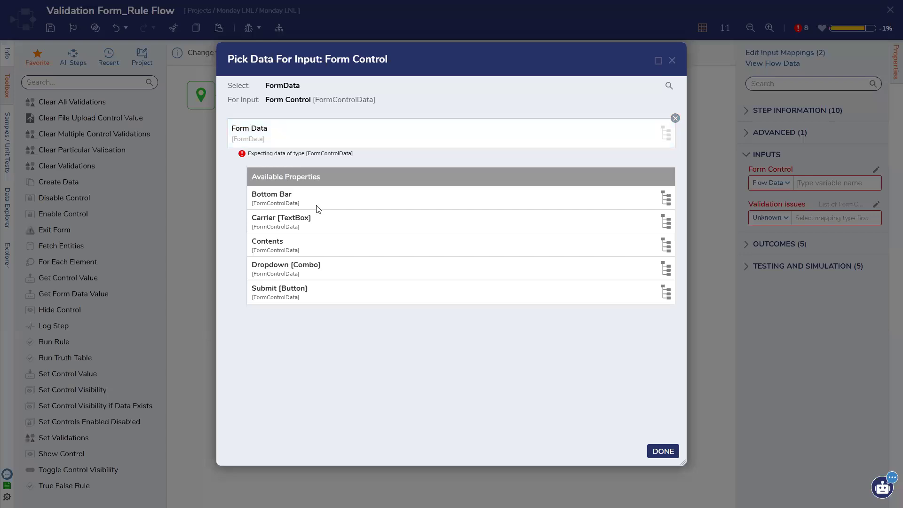
click(317, 222)
click(671, 448)
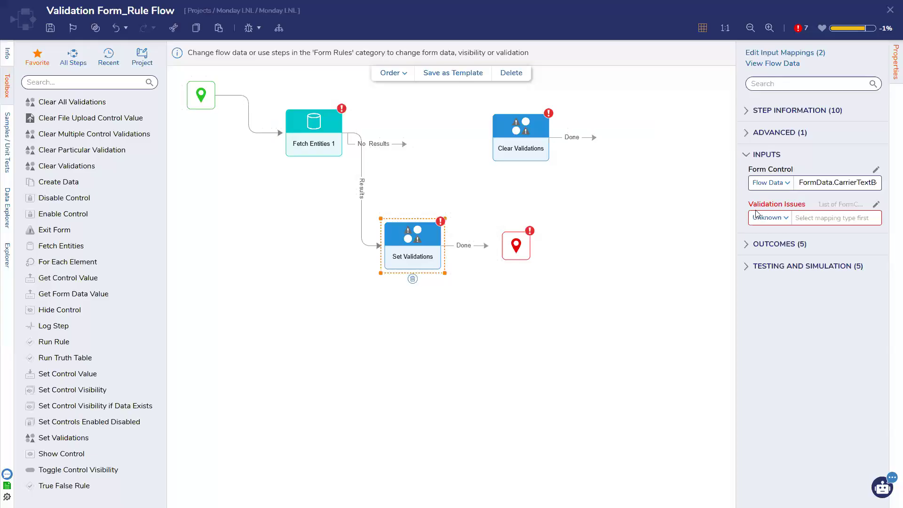
Step: Give Set Validations a constant Validation Issues list with one Fatal break-level issue
click(770, 221)
click(765, 236)
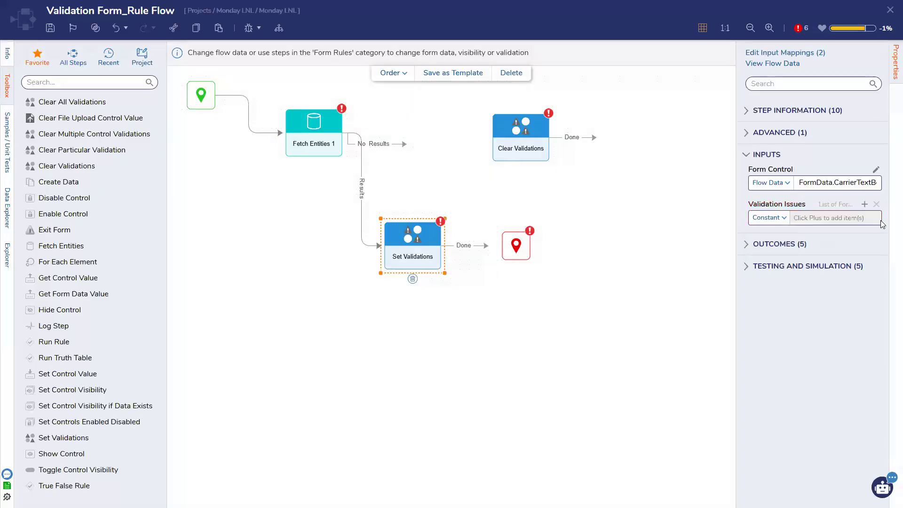
click(864, 204)
click(559, 154)
click(341, 186)
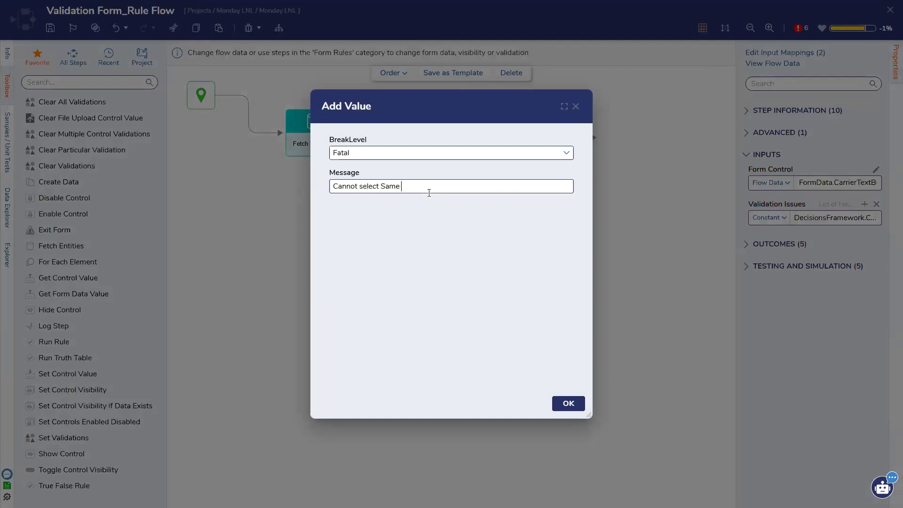
click(568, 403)
Step: Wire both Done paths to End, with Clear Validations on No Results targeting Carrier
drag(486, 245, 514, 246)
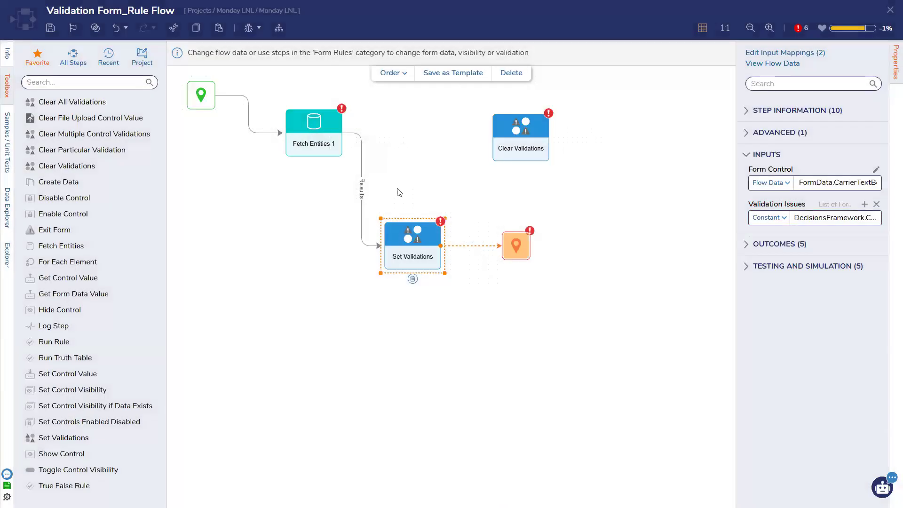
drag(515, 137, 417, 126)
drag(496, 127, 516, 241)
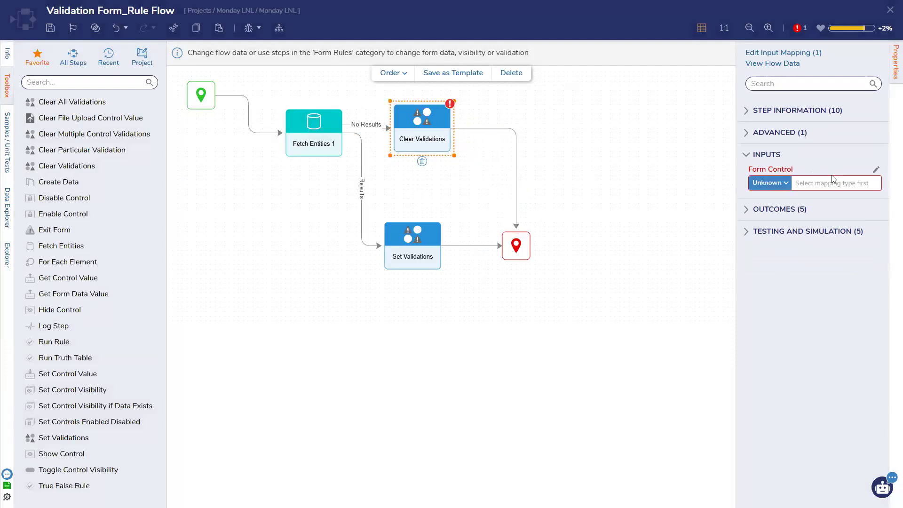
click(876, 170)
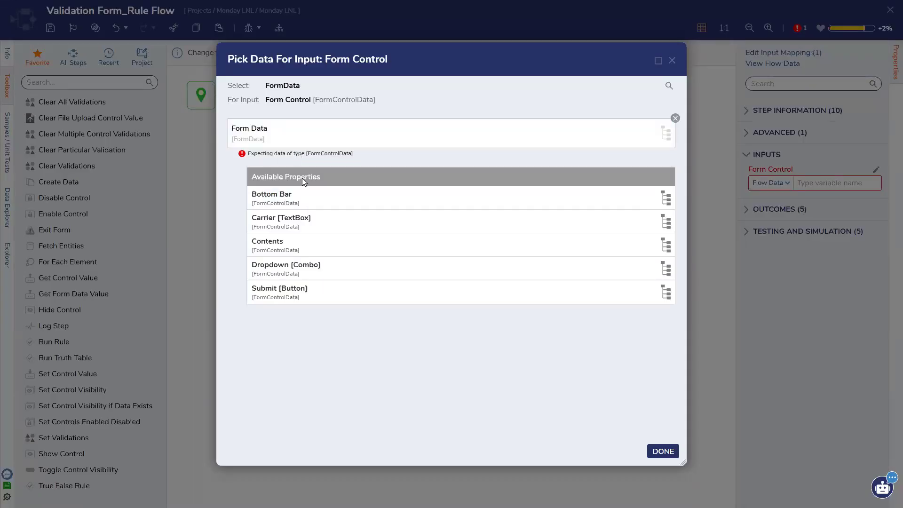
click(314, 222)
click(663, 451)
Step: Save and close the rule flow, confirming it as the Validation active form flow
click(50, 28)
click(577, 309)
click(890, 10)
click(565, 411)
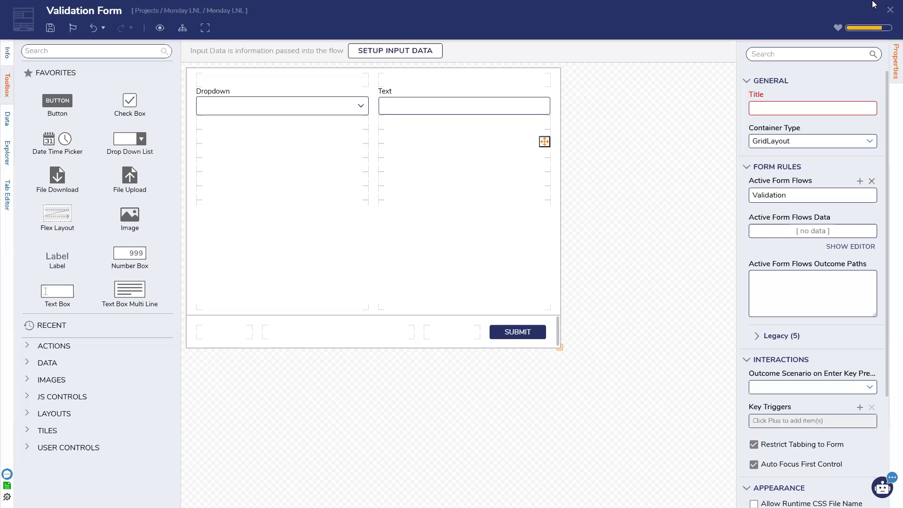
Step: Link Create ManalStructure's Done path to End and set the form's Carrier and Dropdown inputs to Ignore
click(890, 10)
click(587, 307)
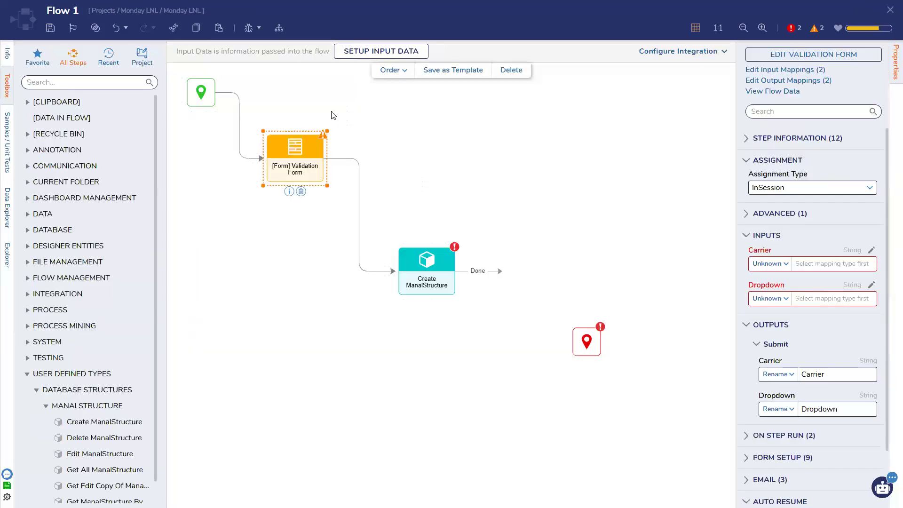
drag(500, 271, 586, 341)
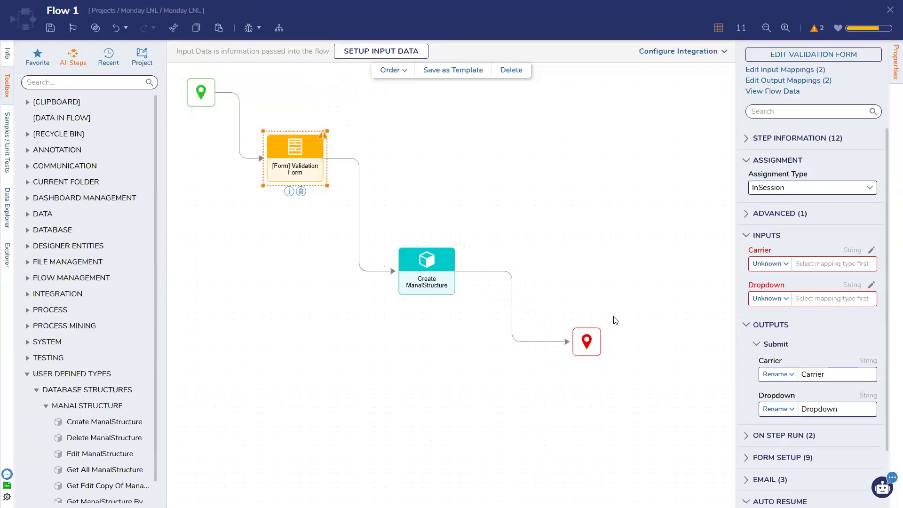
click(771, 263)
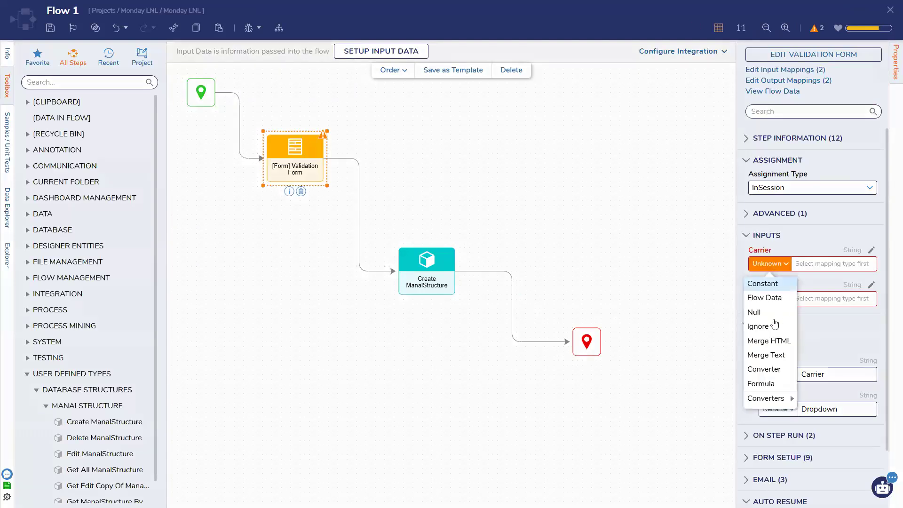
click(758, 326)
click(784, 304)
click(757, 361)
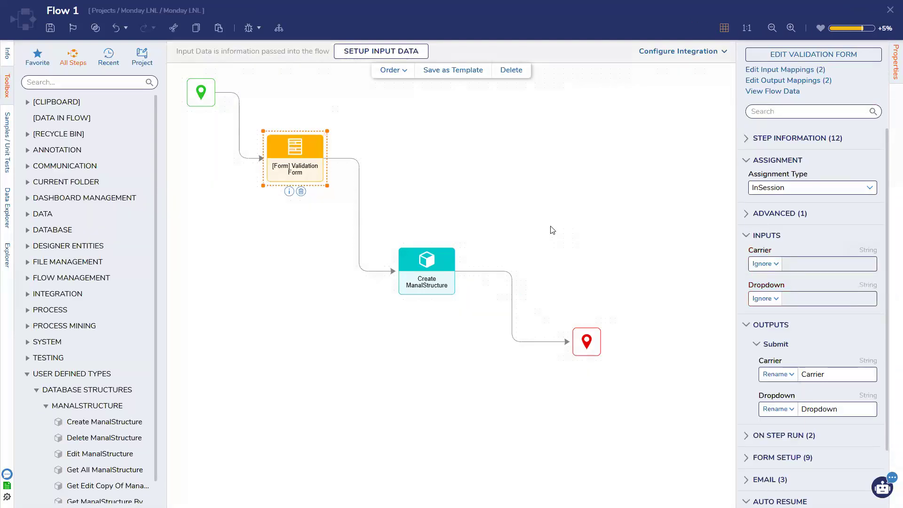
click(552, 227)
Step: Debug Flow 1 with Dropdown set to A, submit the form, and close the debugger
click(756, 204)
click(439, 169)
click(375, 199)
click(439, 169)
click(396, 186)
click(485, 169)
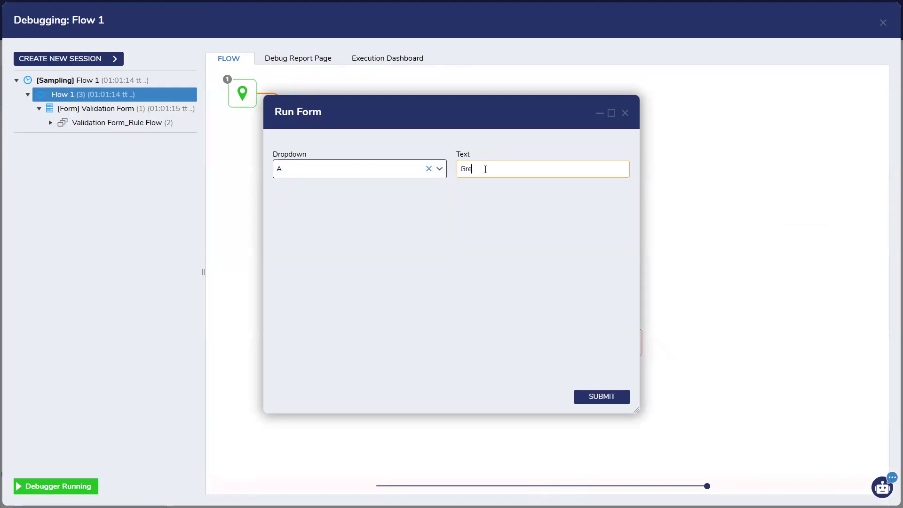
click(599, 401)
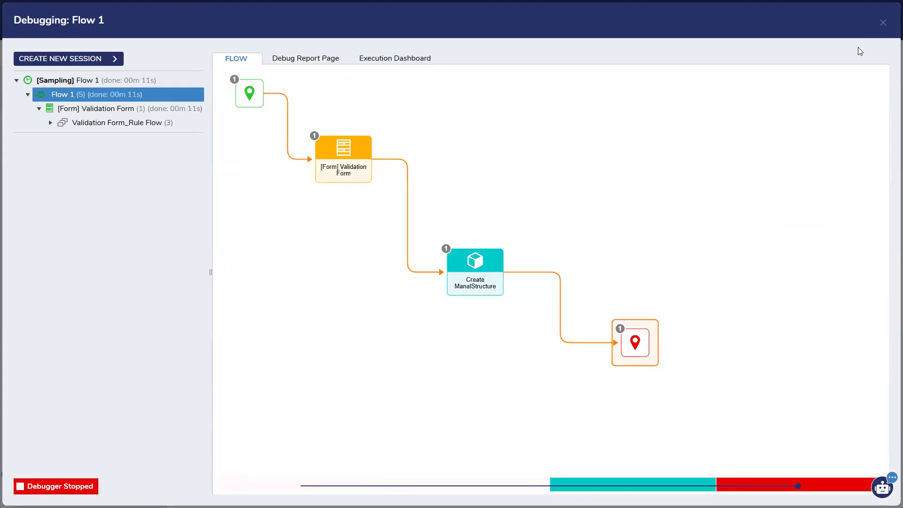
click(882, 24)
Step: Rerun the debugger with Dropdown A and a test name in Text, inspecting the latest rule flow run
click(249, 30)
click(719, 205)
click(401, 174)
click(400, 188)
text(Gre)
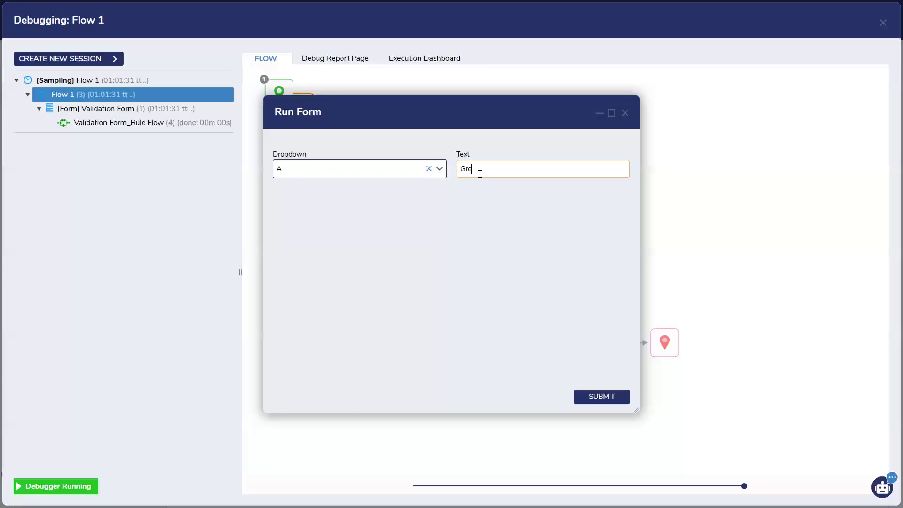
text(gory)
click(80, 124)
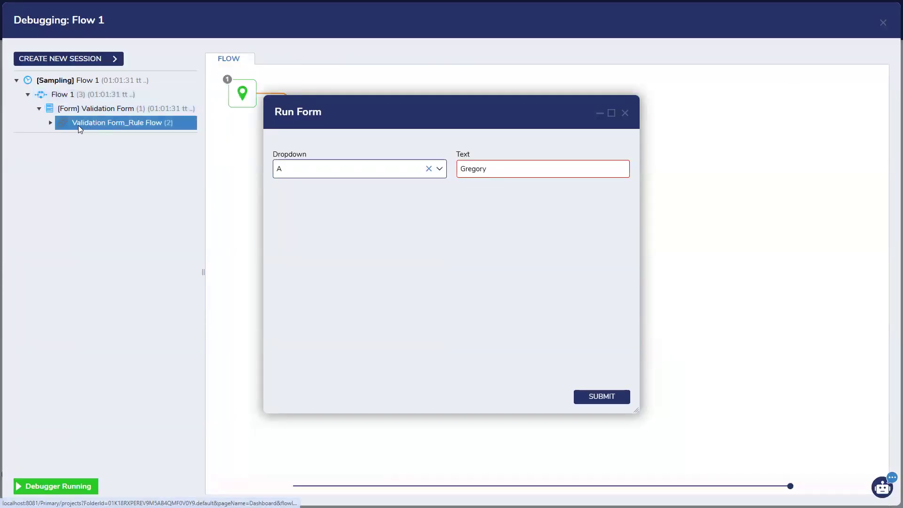
drag(336, 105, 543, 167)
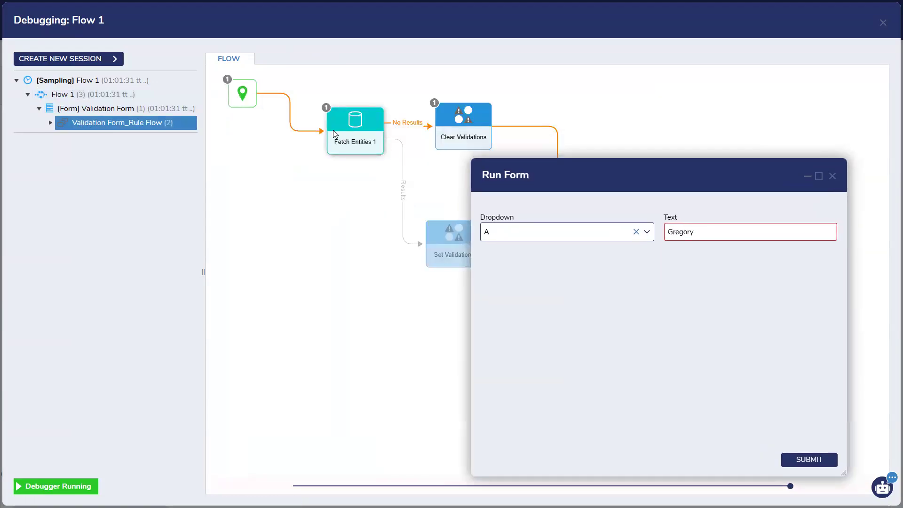
click(50, 124)
click(89, 150)
drag(536, 175, 113, 180)
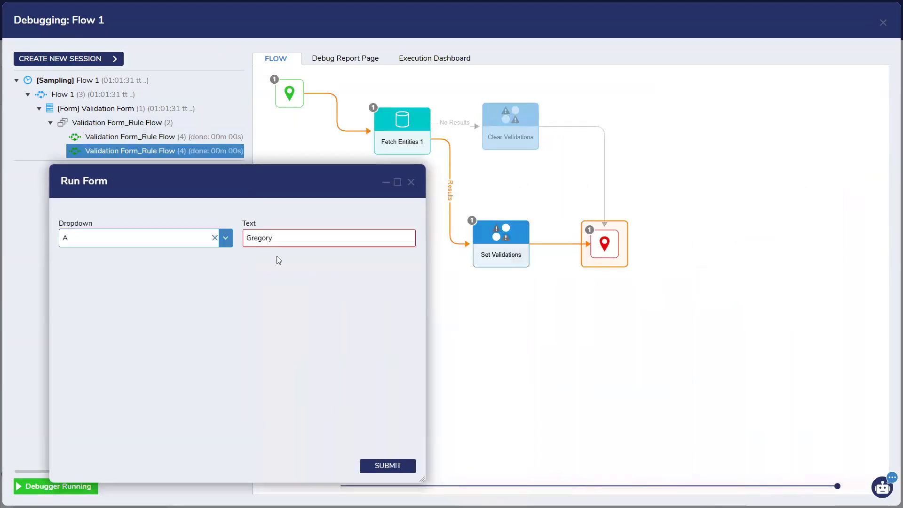
Step: Change the Dropdown to C to clear the Text error, then close the form and debugger
mouse_move(281, 245)
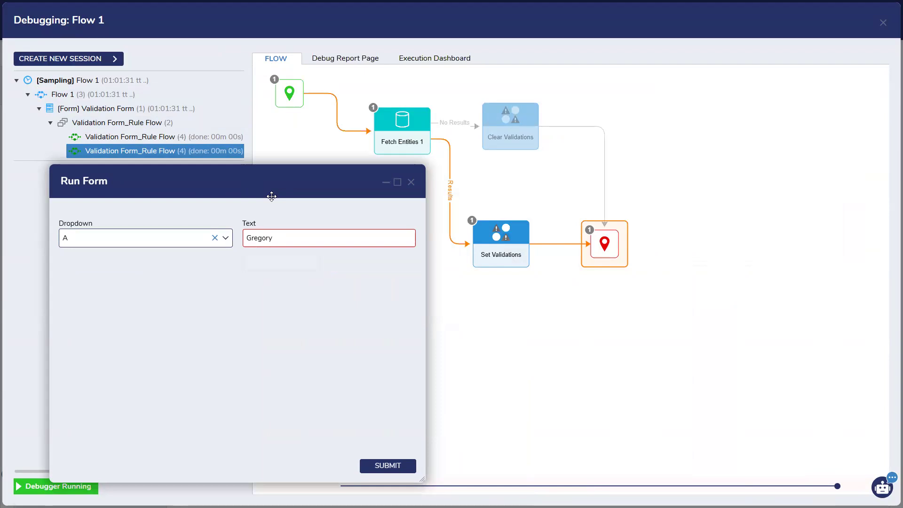
click(231, 242)
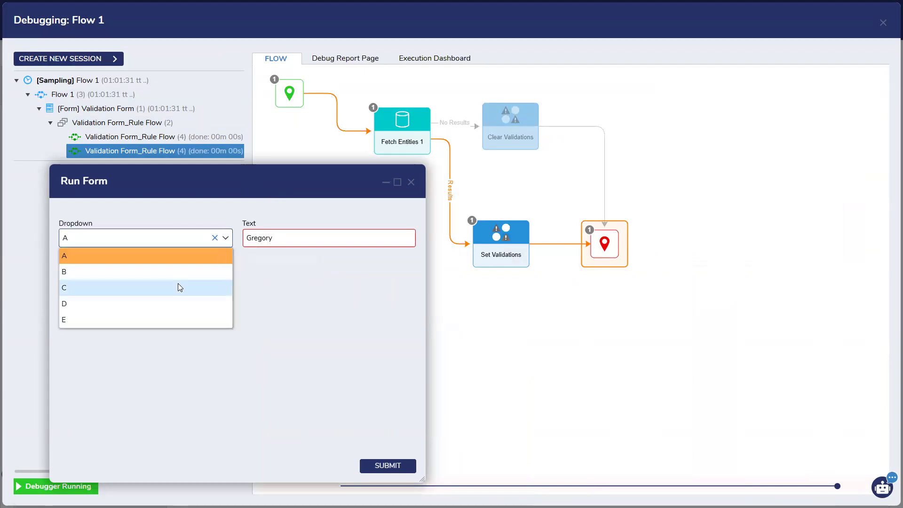
click(178, 283)
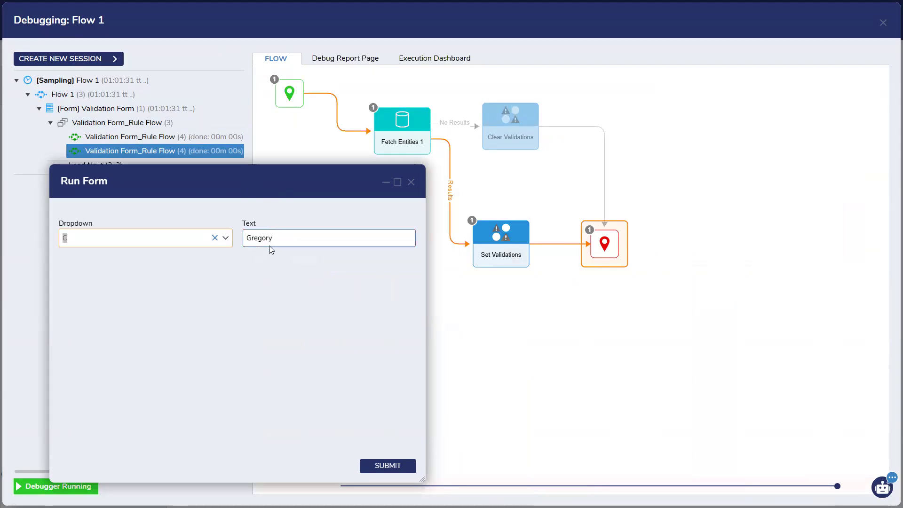
click(267, 261)
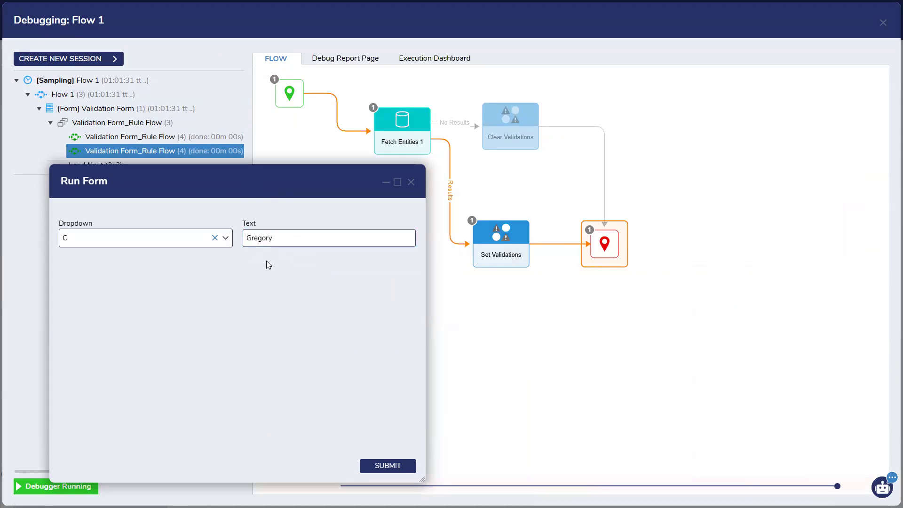
drag(285, 193, 579, 155)
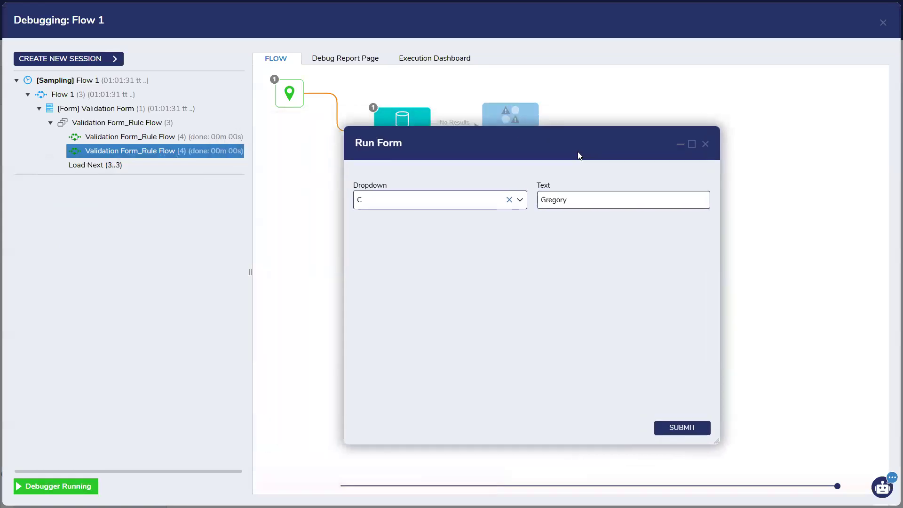
click(705, 144)
click(883, 22)
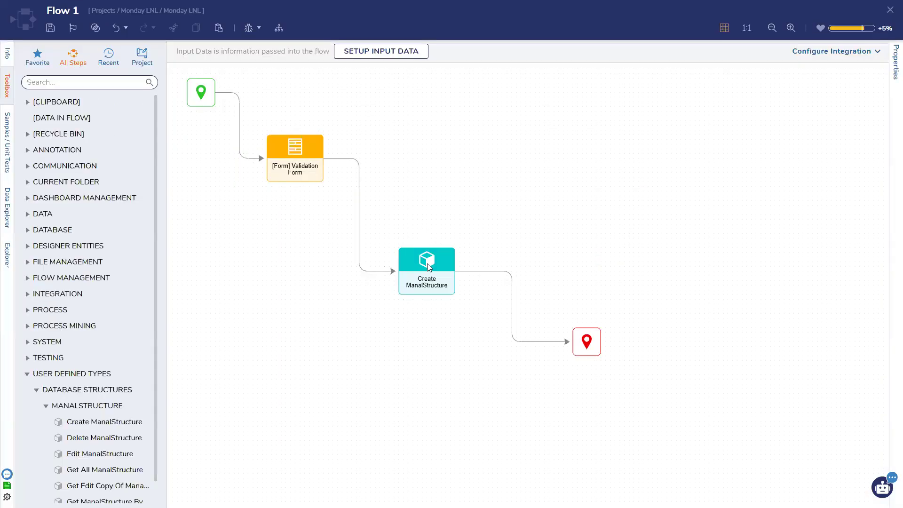
Step: Tick Submit under Run For Outcomes for the Validation active form flow and save the Validation Form
click(296, 163)
click(798, 53)
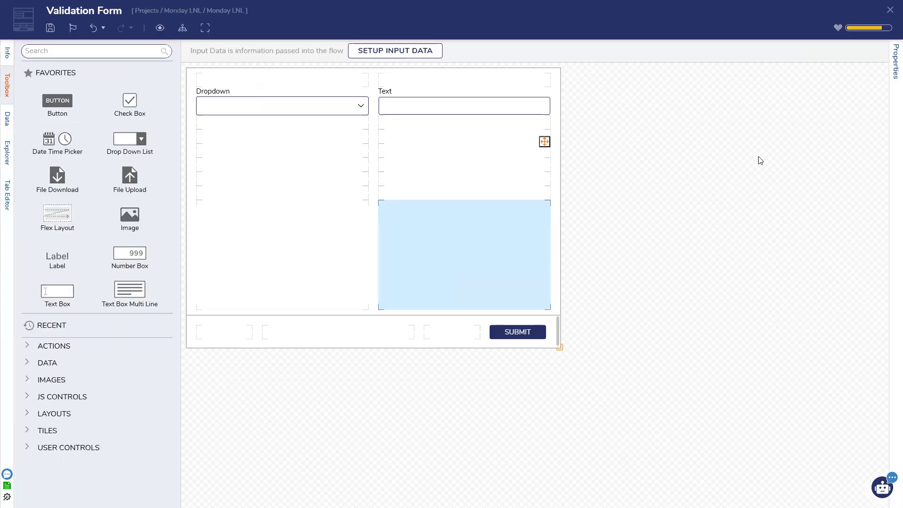
click(861, 195)
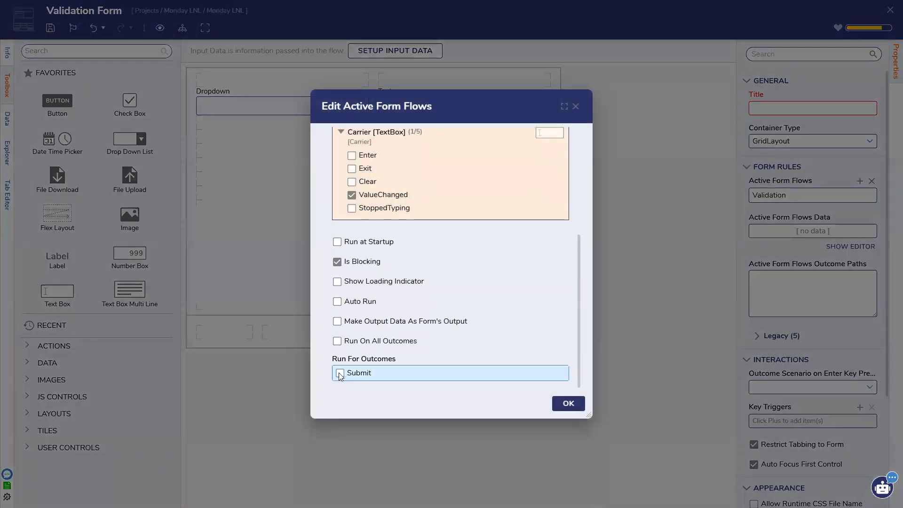
click(339, 373)
click(568, 403)
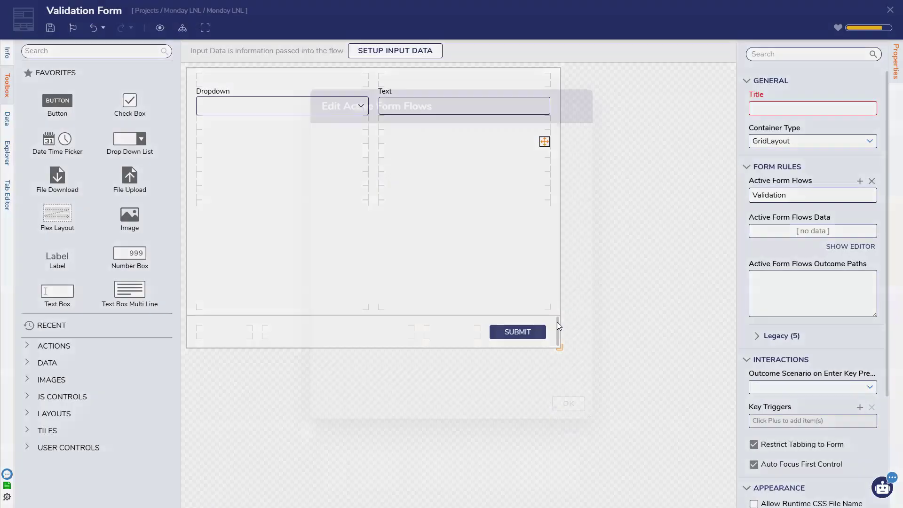
key(ctrl+s)
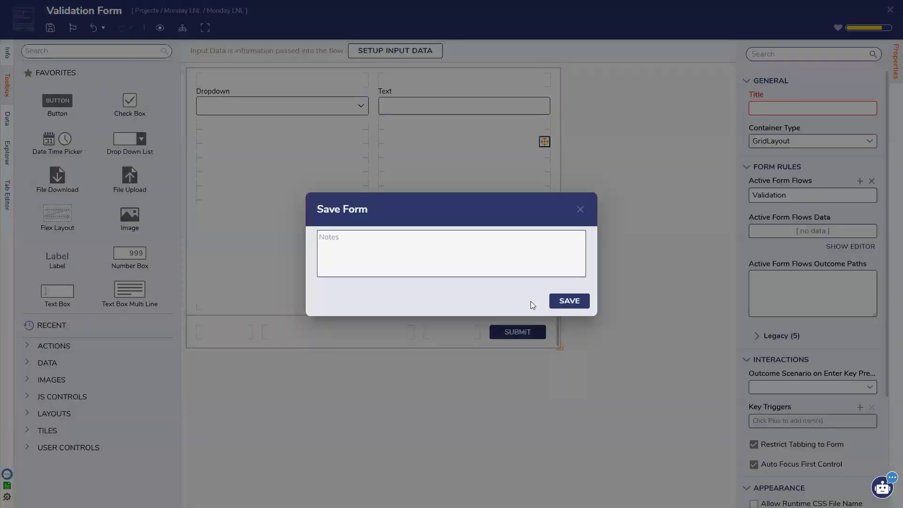
click(563, 304)
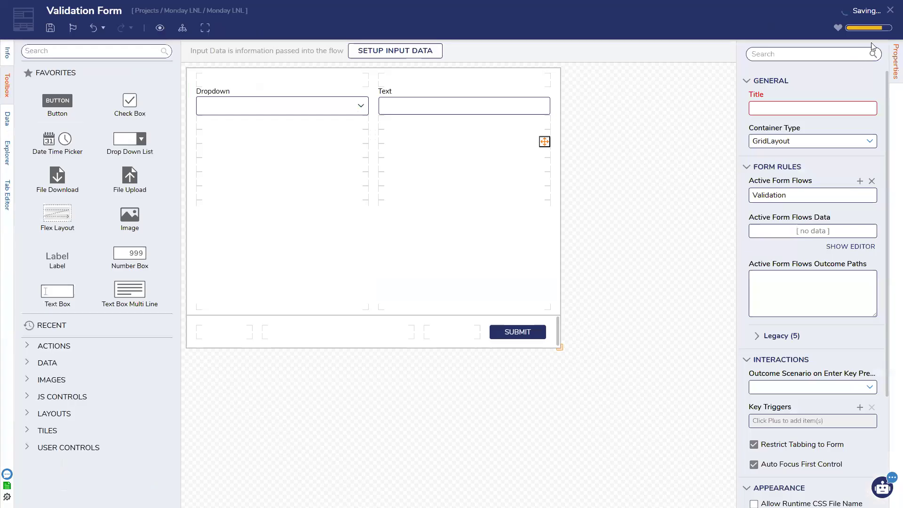
click(889, 10)
Step: Place an advanced data grid on the form spanning both columns
click(67, 46)
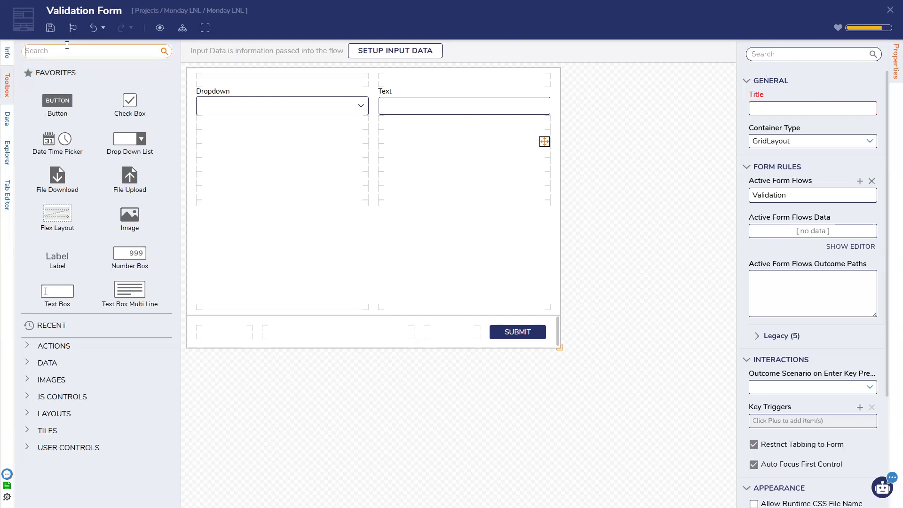
text(advanced)
drag(69, 91, 370, 198)
drag(461, 188, 478, 191)
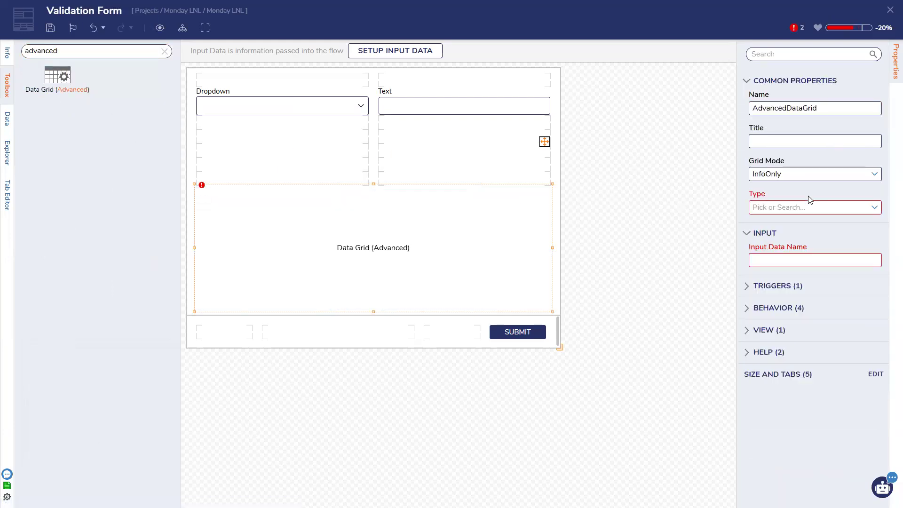
Step: Set the grid's Type to Account and its Input Data Name to AccountList
click(875, 210)
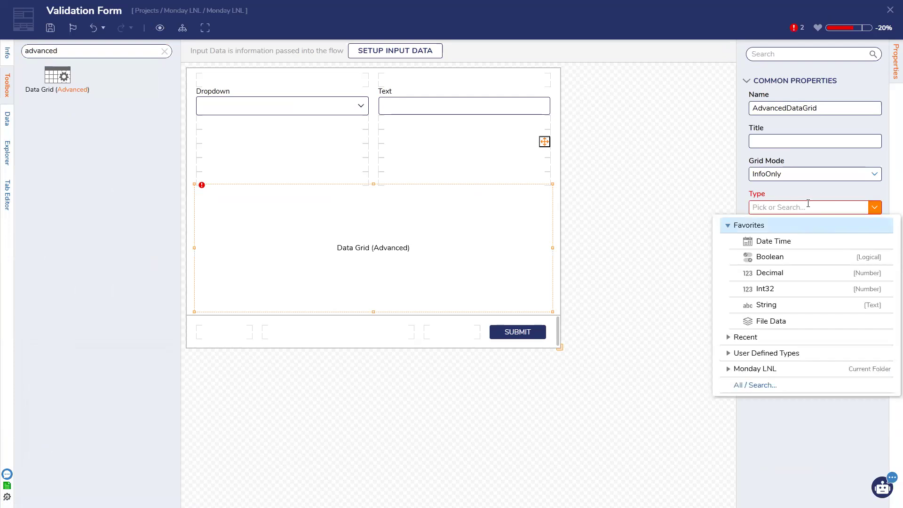
text(account)
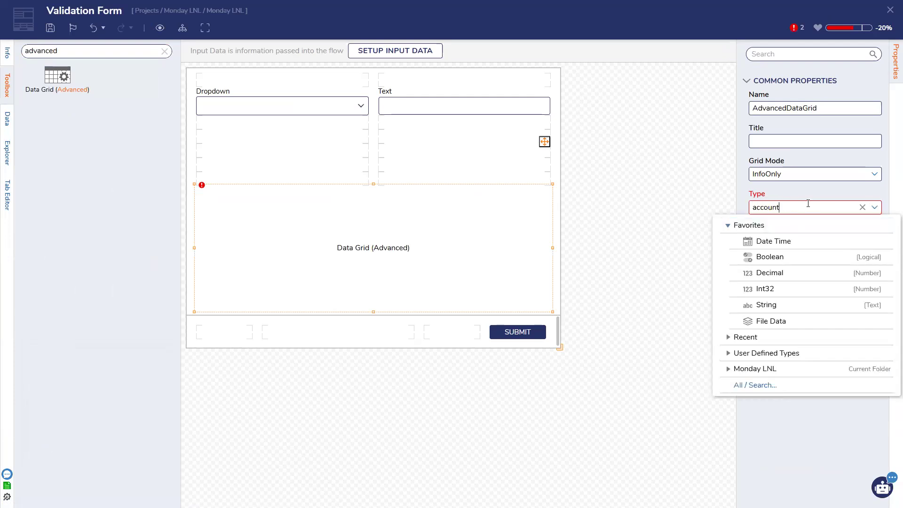
key(Return)
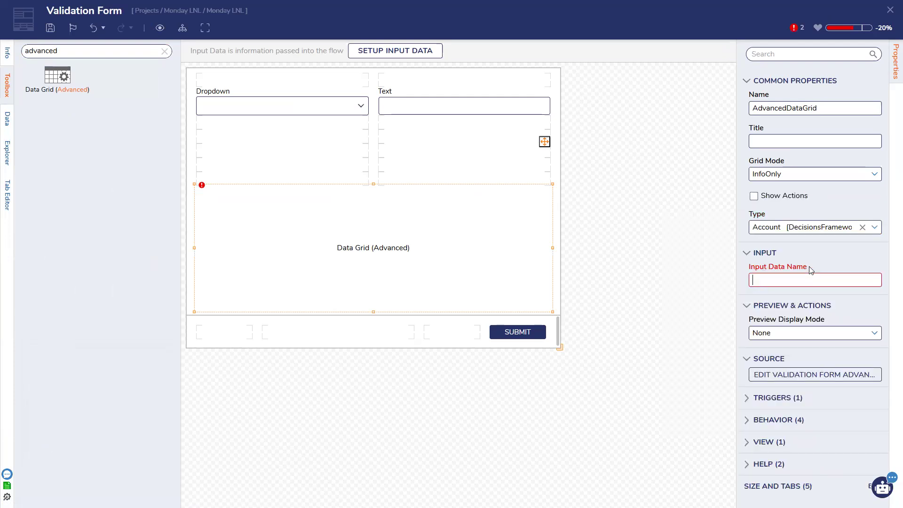
click(807, 275)
text(AccountList)
Step: Add an Email Address column to the grid's report
click(815, 374)
click(287, 101)
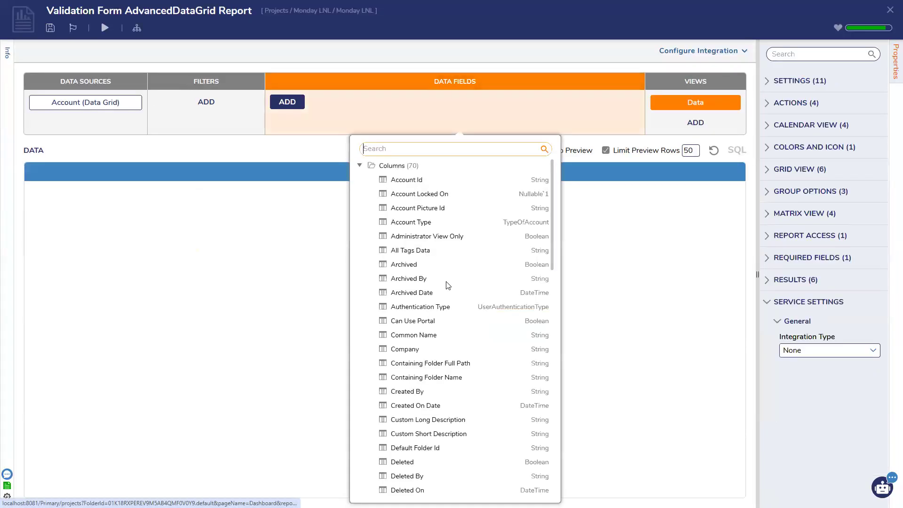
scroll(399, 245, down, 4)
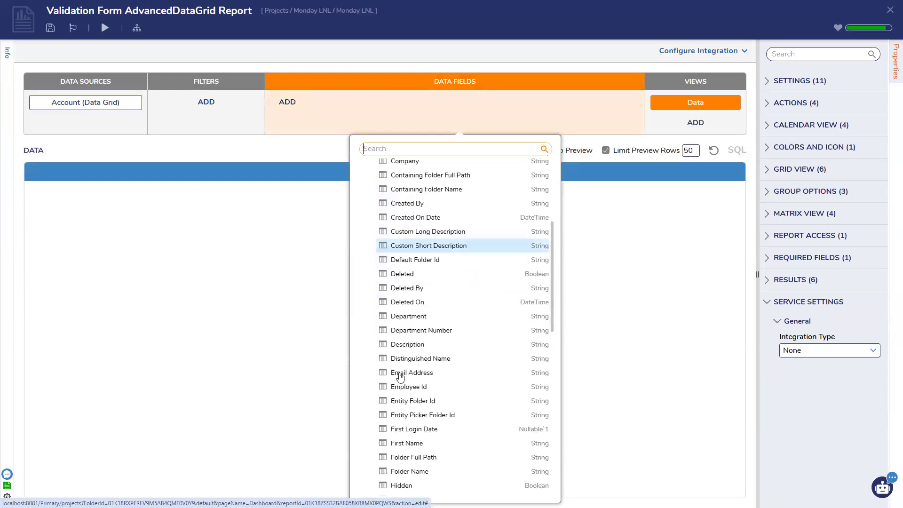
click(404, 373)
click(596, 284)
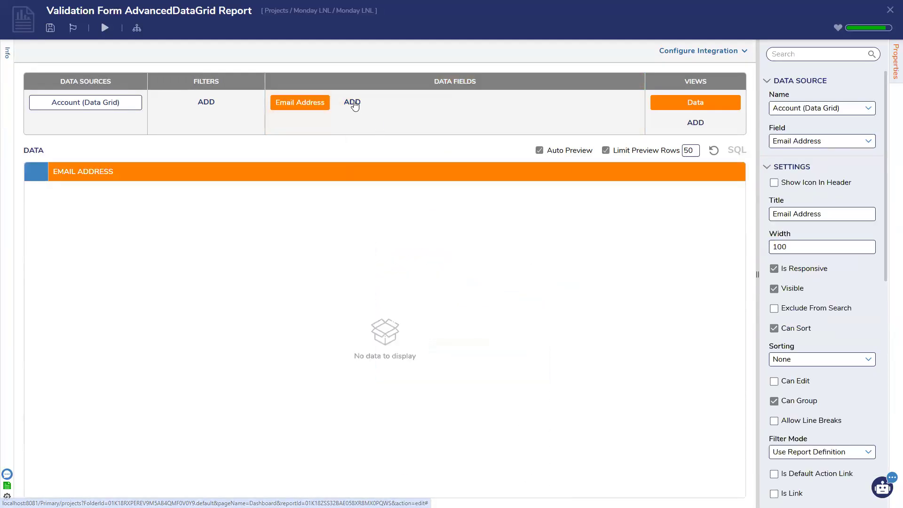
Step: Add a RunFlowInlineField column with Show UI and display text 'Click Me', then save the report
click(352, 102)
scroll(399, 267, down, 14)
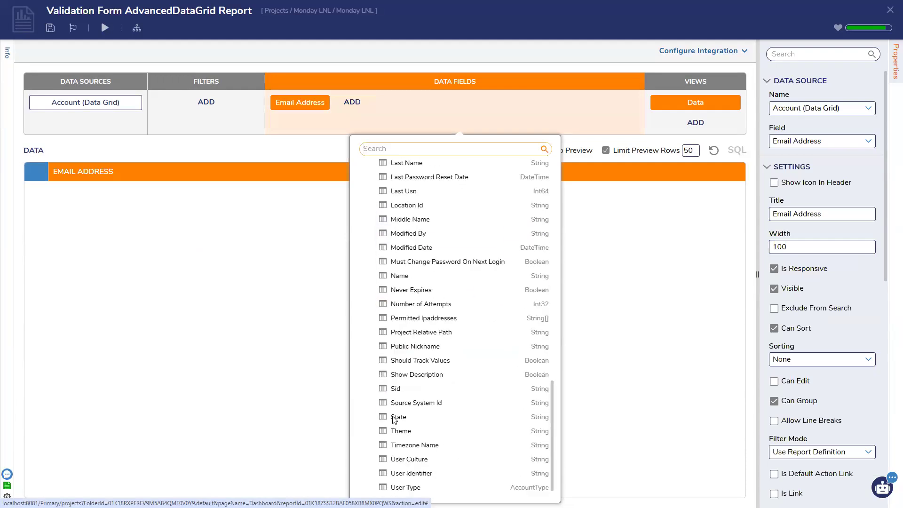
click(360, 488)
scroll(395, 419, down, 8)
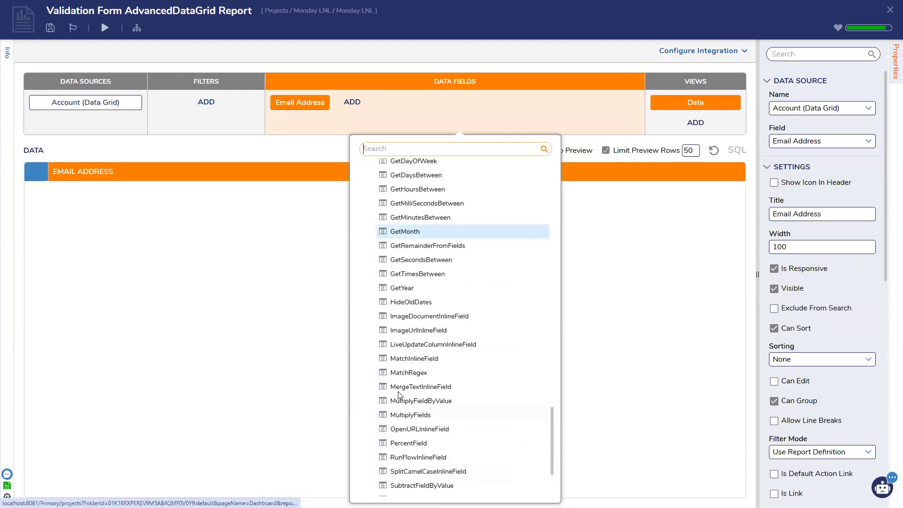
click(390, 458)
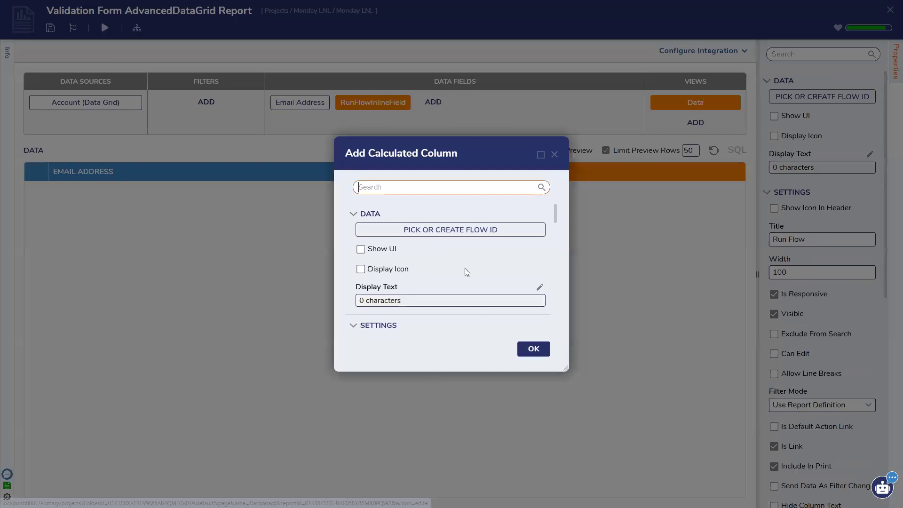
click(360, 249)
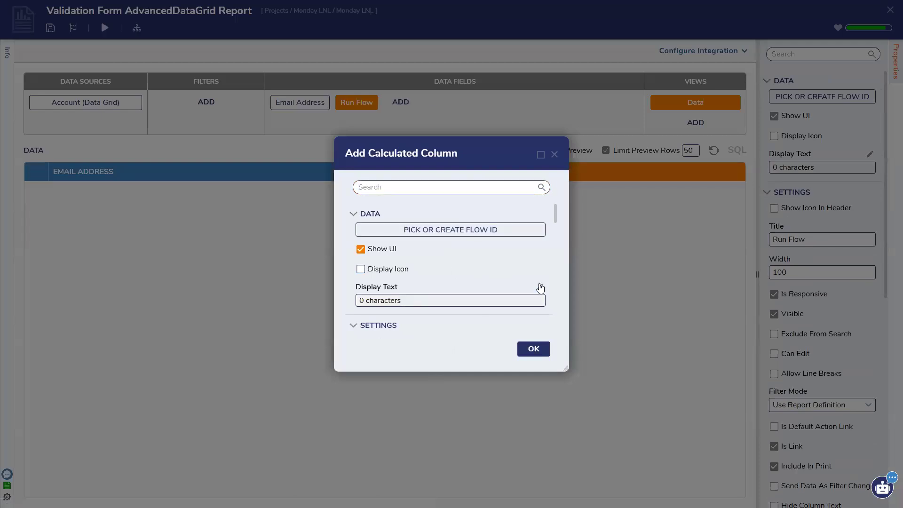
click(539, 286)
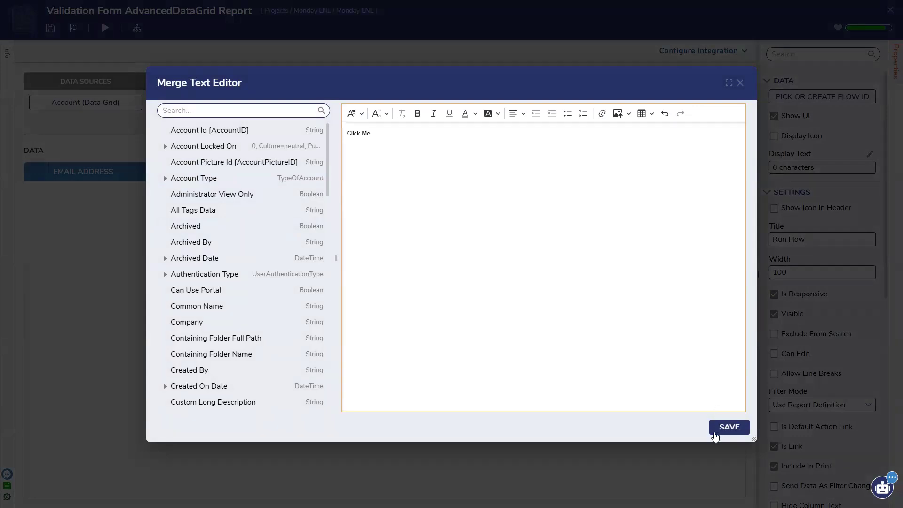
click(718, 426)
click(532, 350)
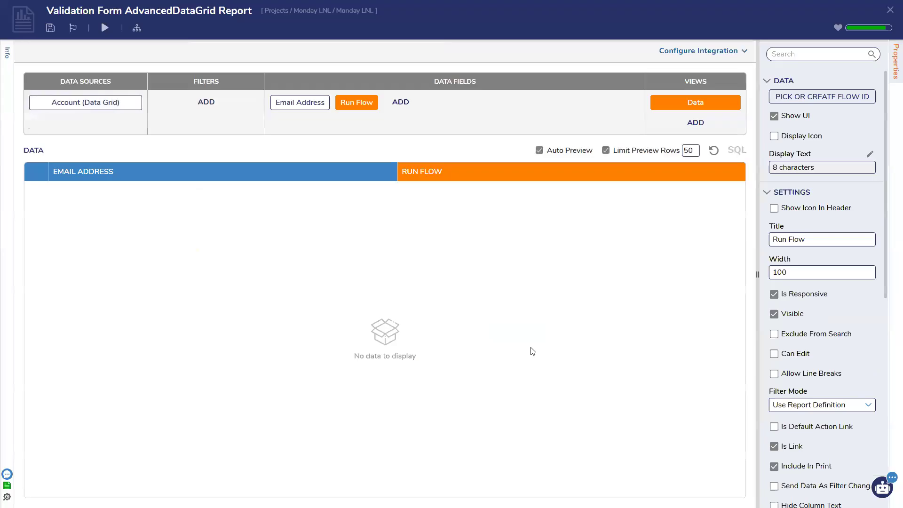
click(50, 28)
click(568, 300)
Step: Save and close the Validation Form, returning to Flow 1
click(891, 9)
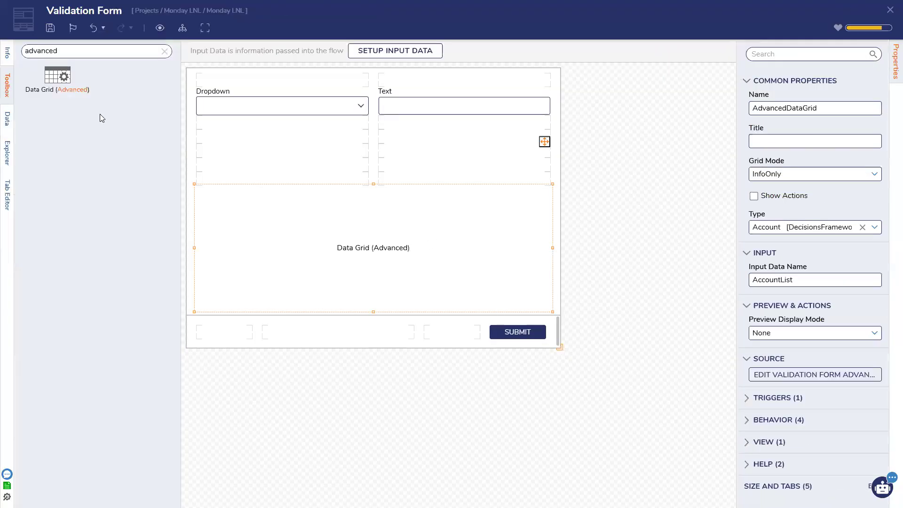
click(50, 29)
click(569, 301)
click(890, 10)
Step: Insert a Fetch Entities step for Account before the Validation Form, routing Results into it
click(37, 56)
drag(177, 142, 236, 142)
drag(286, 236, 328, 186)
click(790, 170)
text(acc)
click(713, 191)
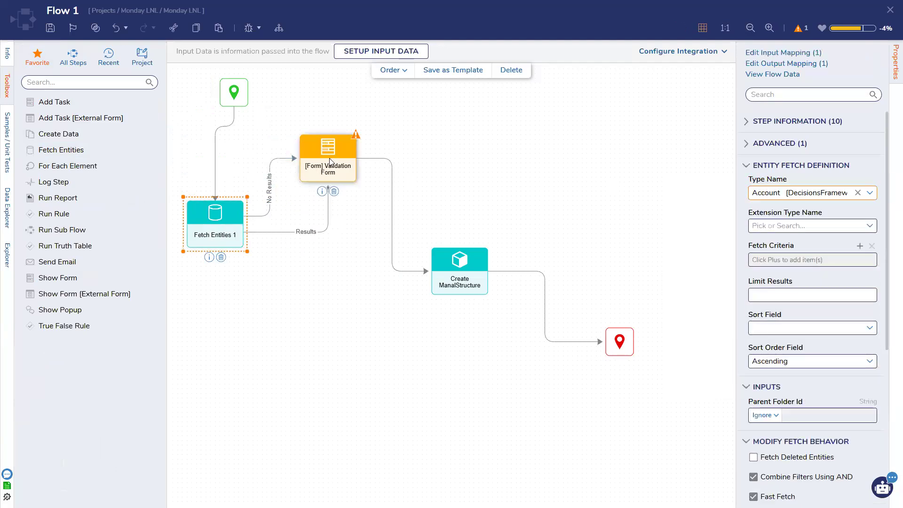
Step: Map the form's Account List input to the fetched entity results and start debugging
click(328, 160)
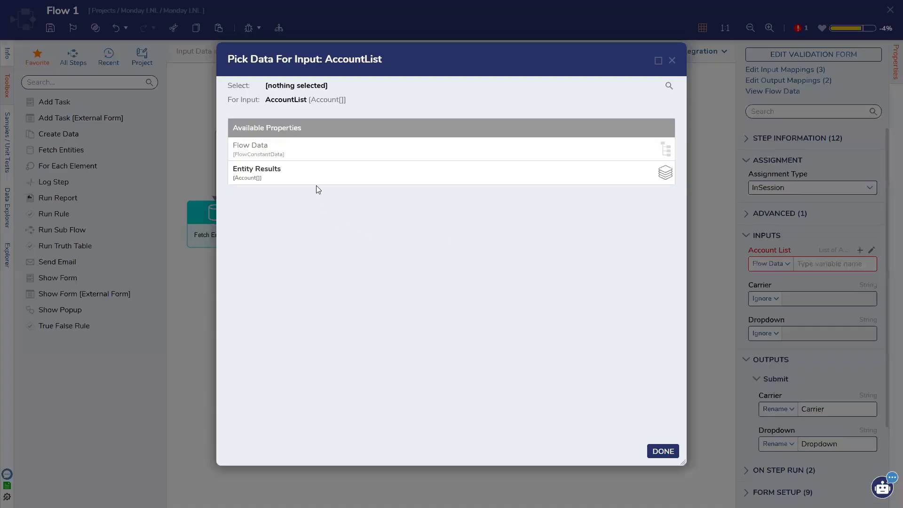
click(316, 181)
click(661, 451)
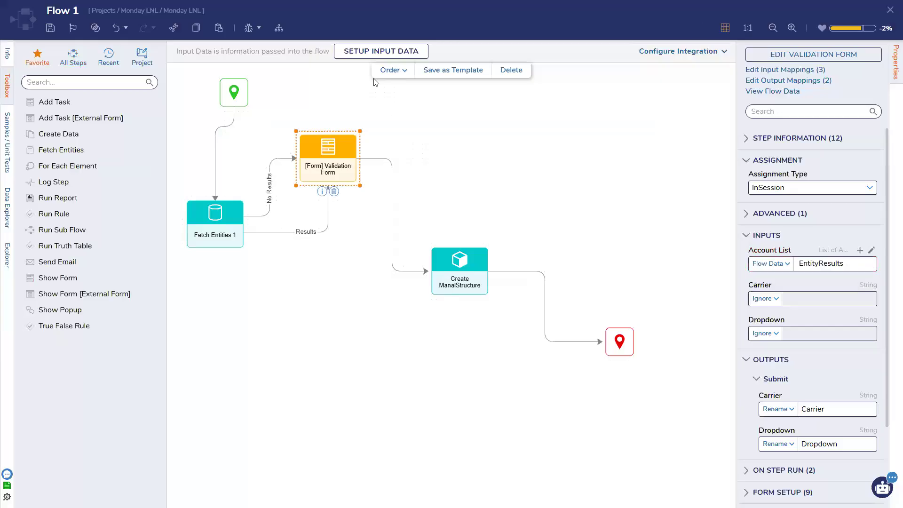
click(248, 27)
click(685, 192)
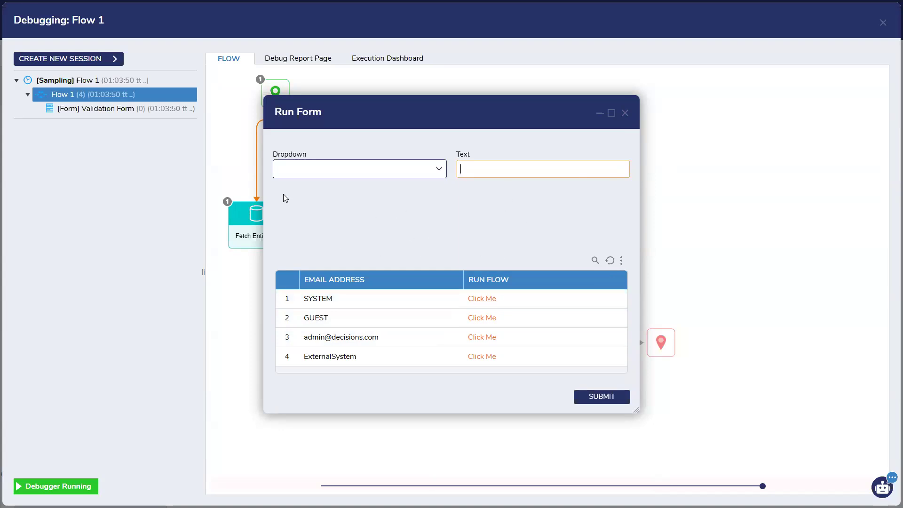
Step: Close the Run Form dialog and the Debugging window
click(625, 113)
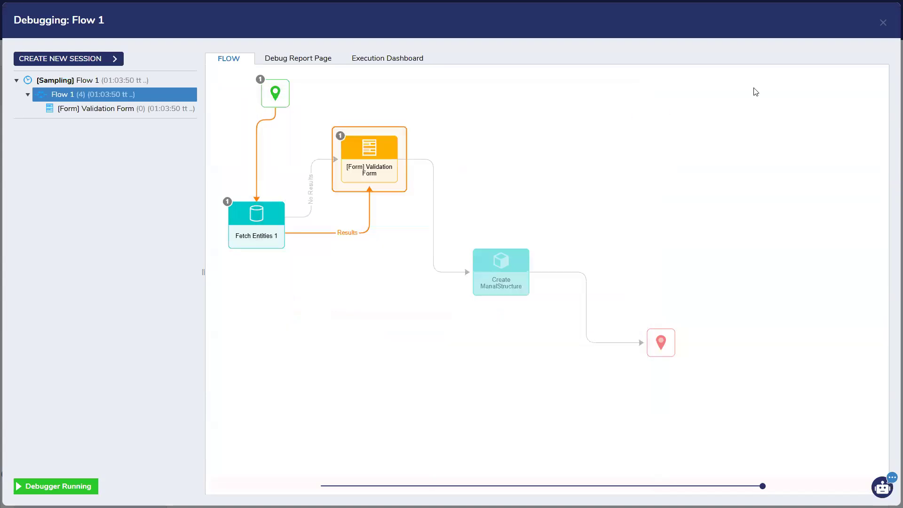
click(882, 23)
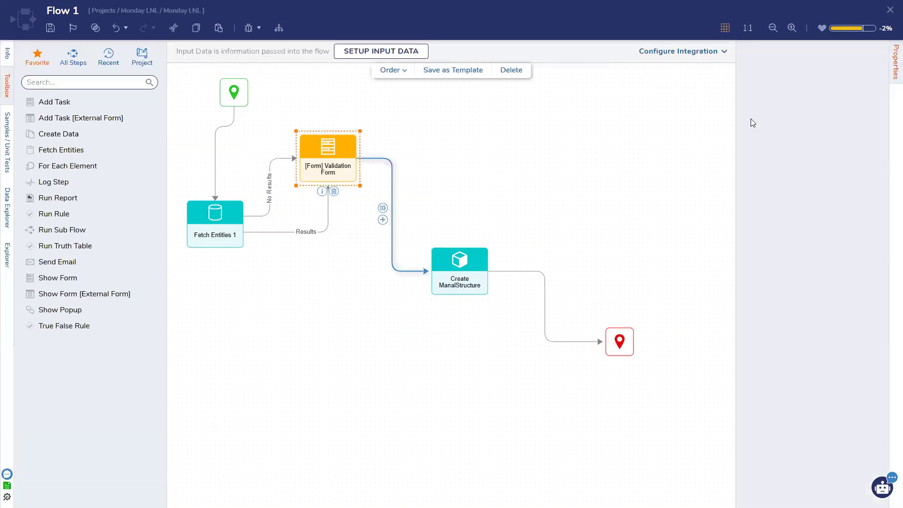
Step: Add a CustomActionsField calculated column to the Validation Form grid's report
click(828, 57)
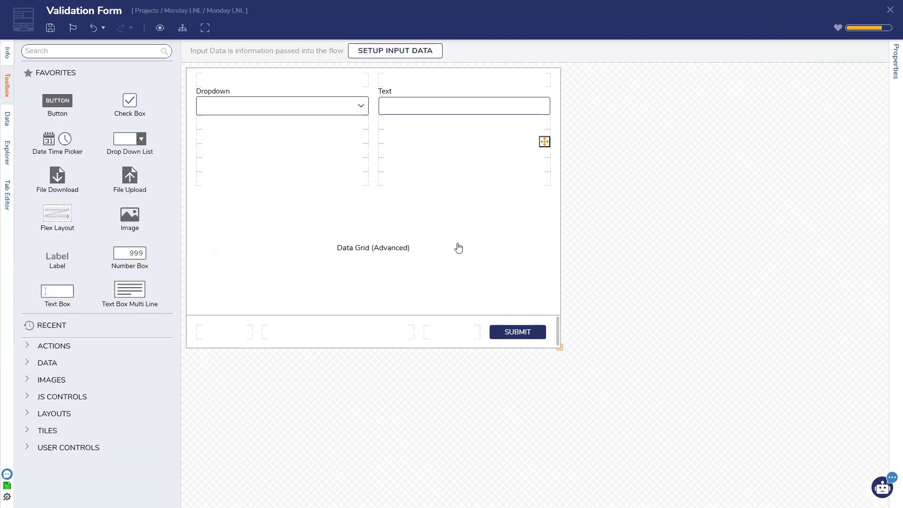
click(458, 248)
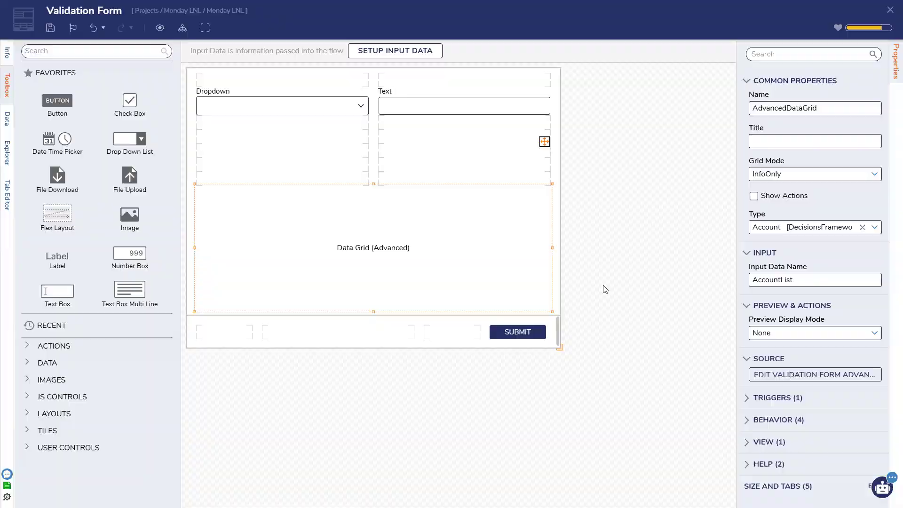
click(815, 374)
click(400, 101)
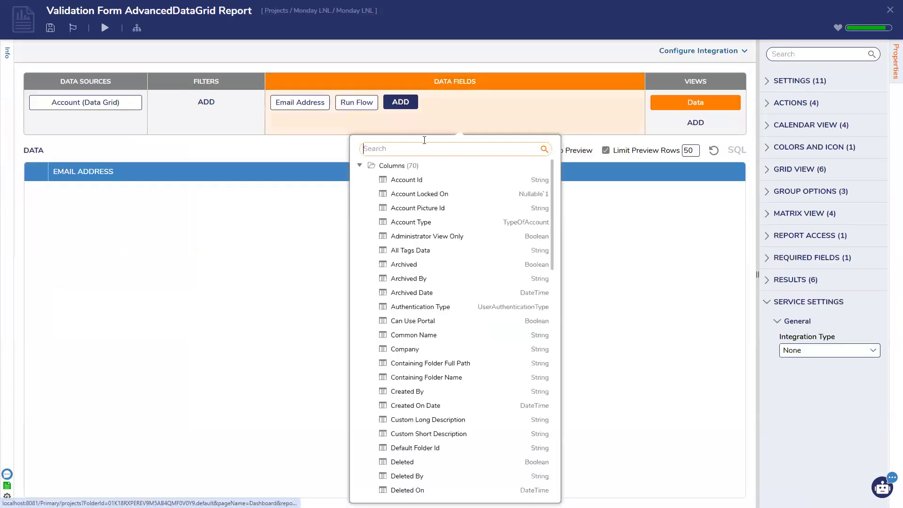
click(391, 167)
click(360, 180)
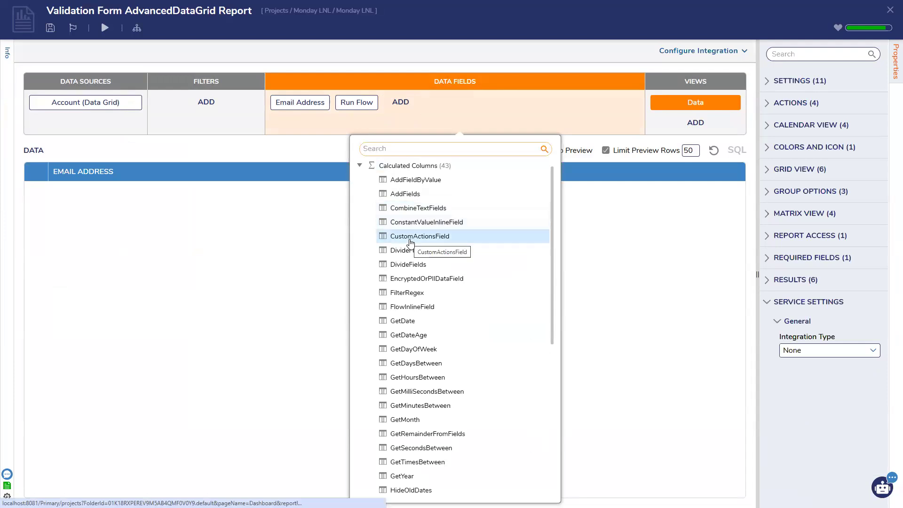
click(410, 241)
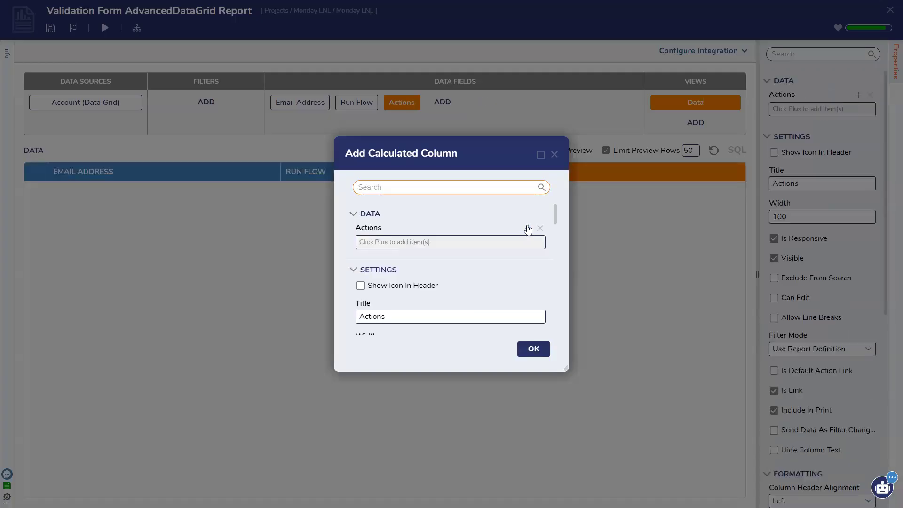
Step: Add a RunFlow action to the Actions column with the 006-flask-1 icon
click(528, 229)
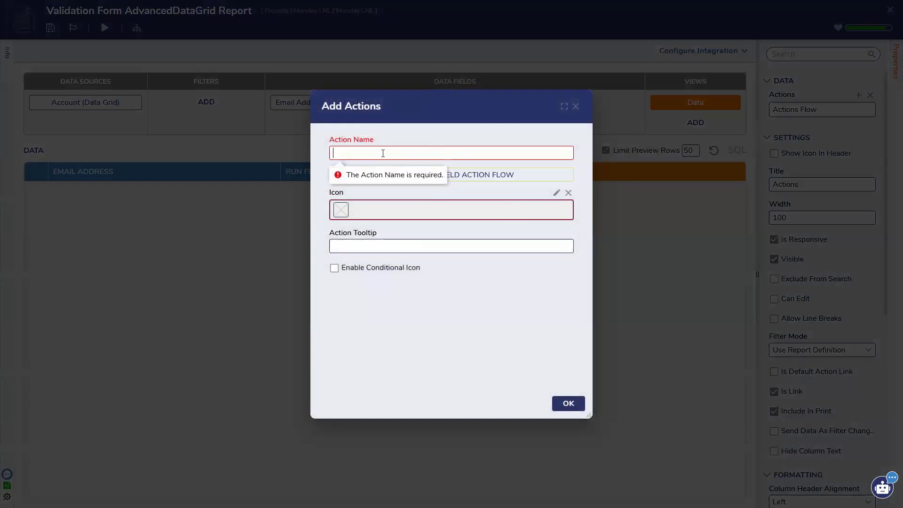
text(RunFlow)
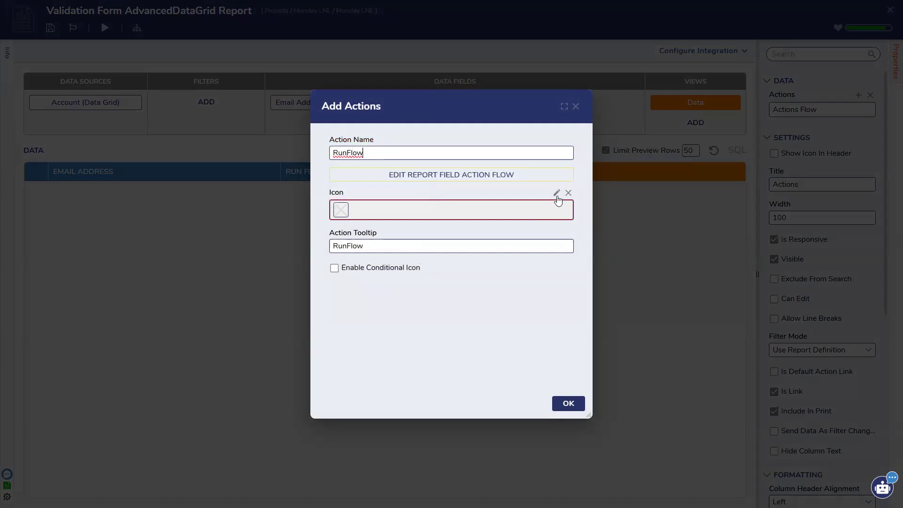
click(557, 194)
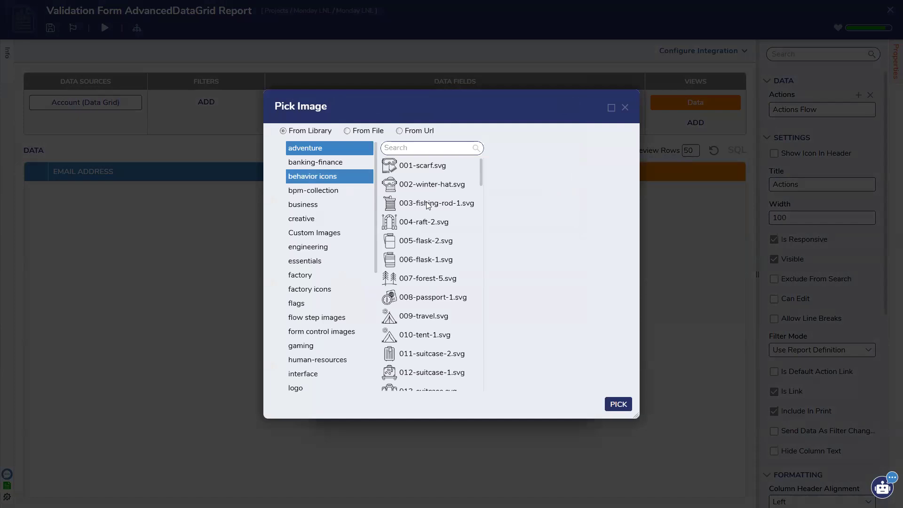
click(420, 267)
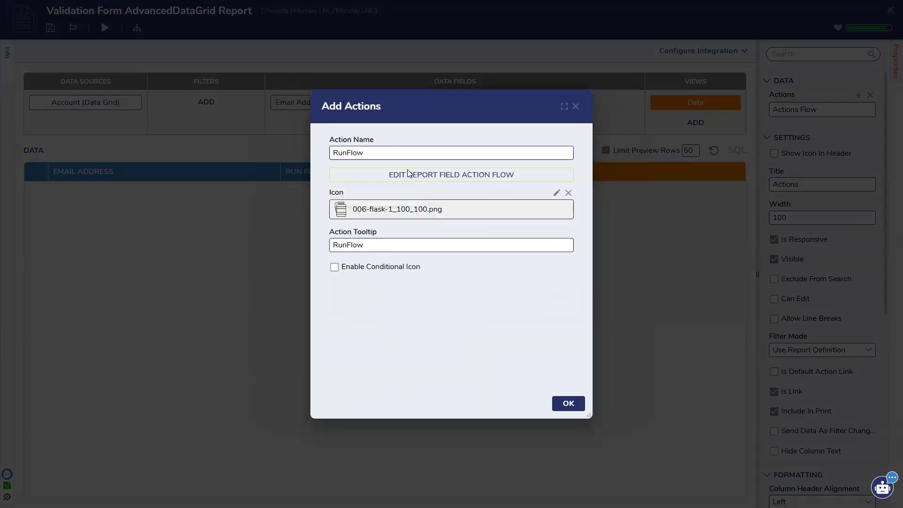
Step: Line up the RunFlow action flow's start and end steps, then save the flow
click(452, 121)
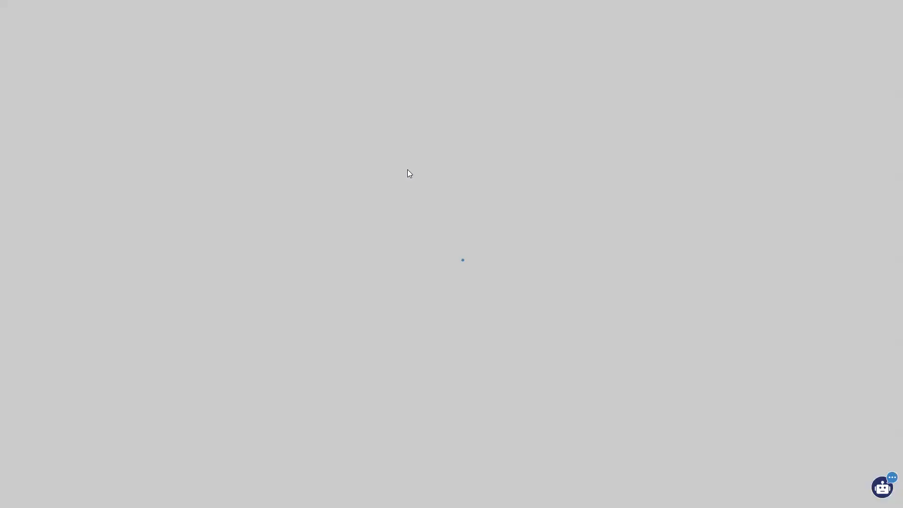
drag(303, 191, 479, 201)
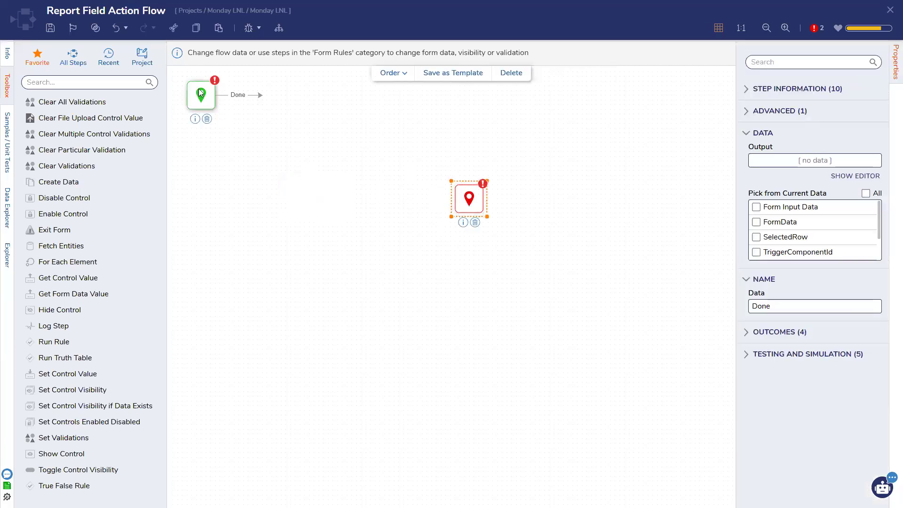
drag(211, 164, 217, 192)
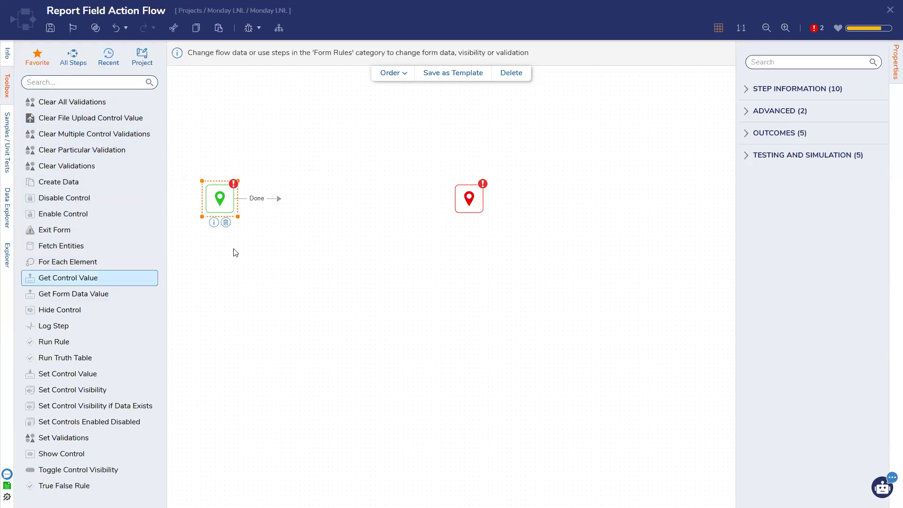
drag(467, 195, 567, 204)
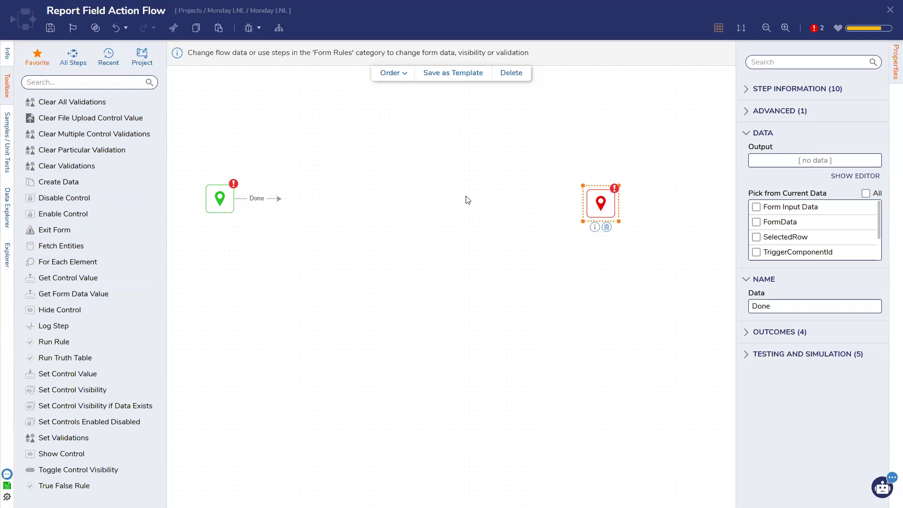
click(889, 12)
click(574, 304)
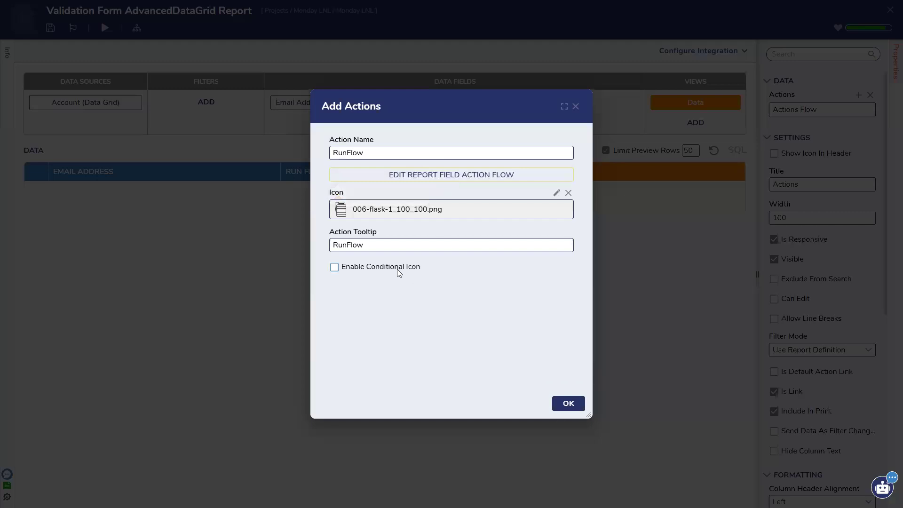
Step: Dismiss the invalid flow warning and close the RunFlow action without keeping it
click(475, 176)
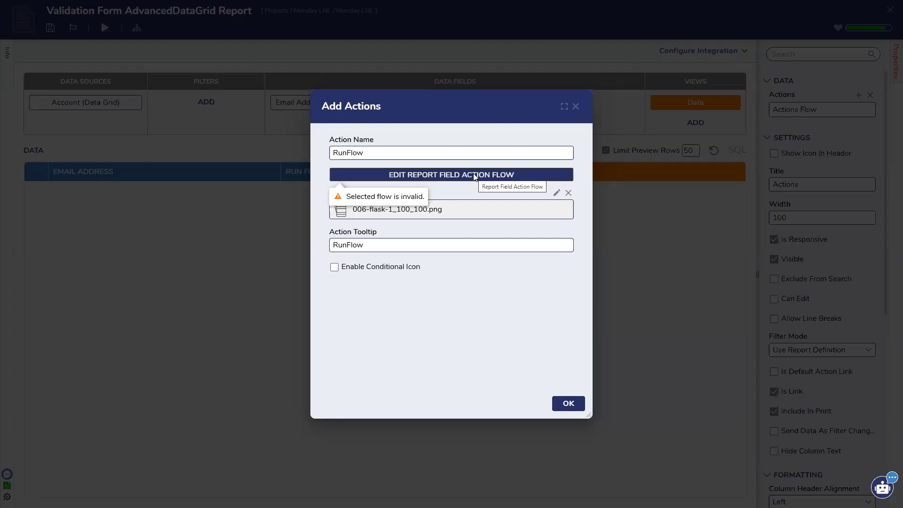
click(412, 178)
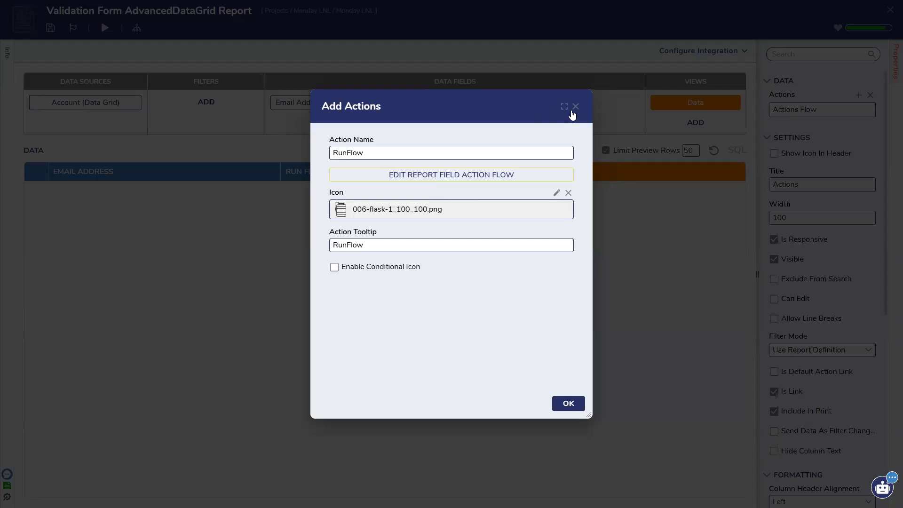
click(576, 107)
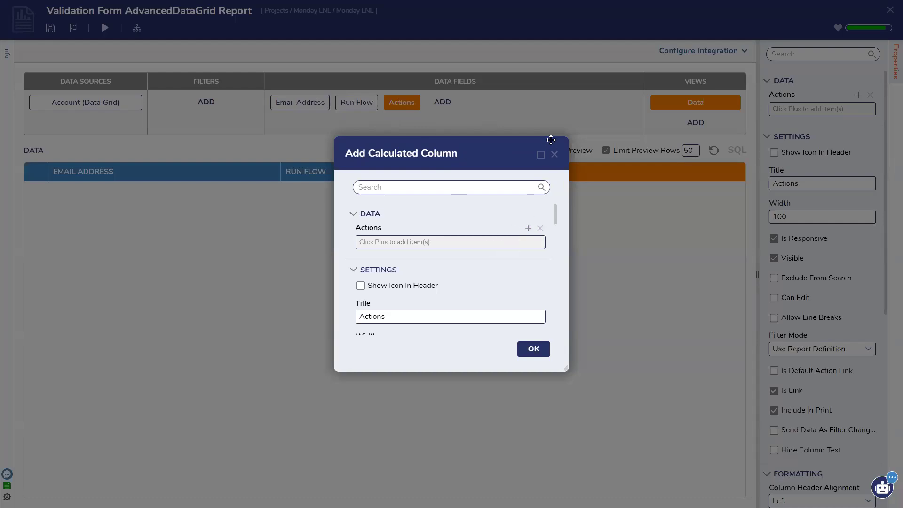
Step: Confirm the Actions column and save the AdvancedDataGrid report
click(539, 350)
click(356, 109)
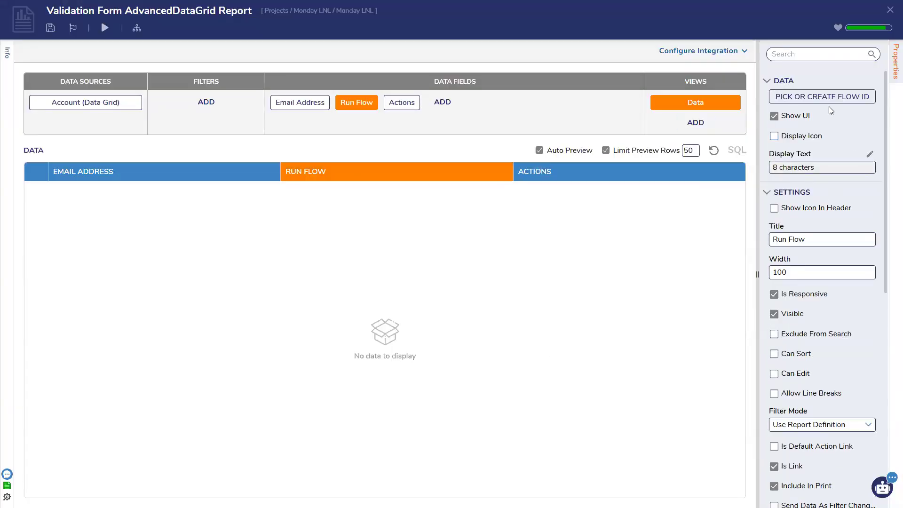
click(49, 29)
click(568, 296)
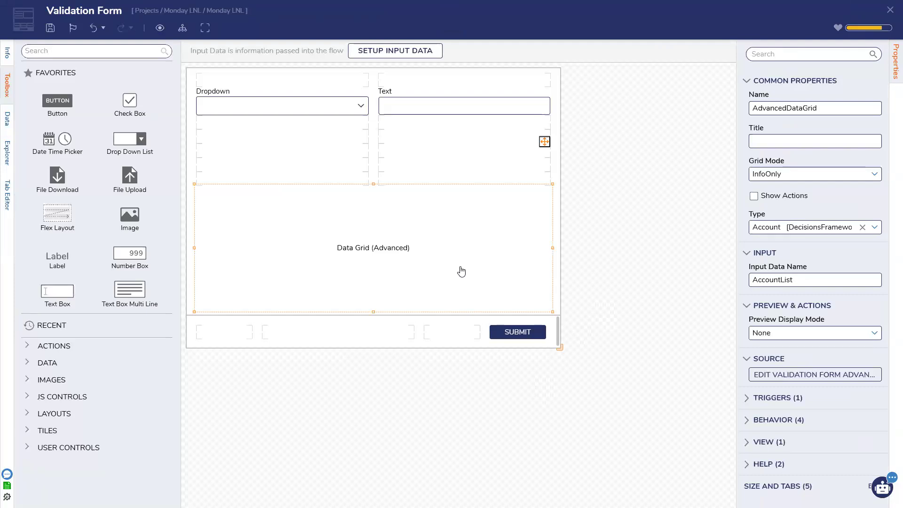
Step: Review the existing Validation active form flow, then cancel a new active form flow
click(673, 208)
click(857, 195)
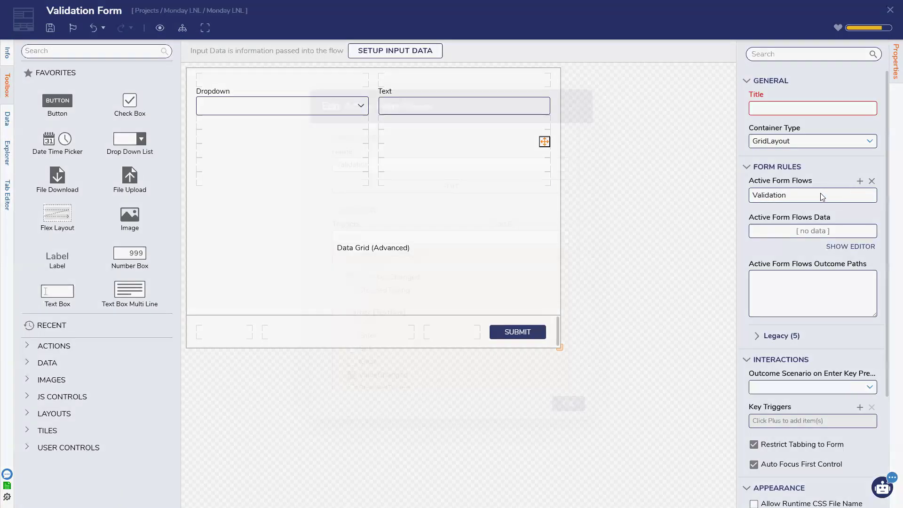
scroll(427, 322, down, 3)
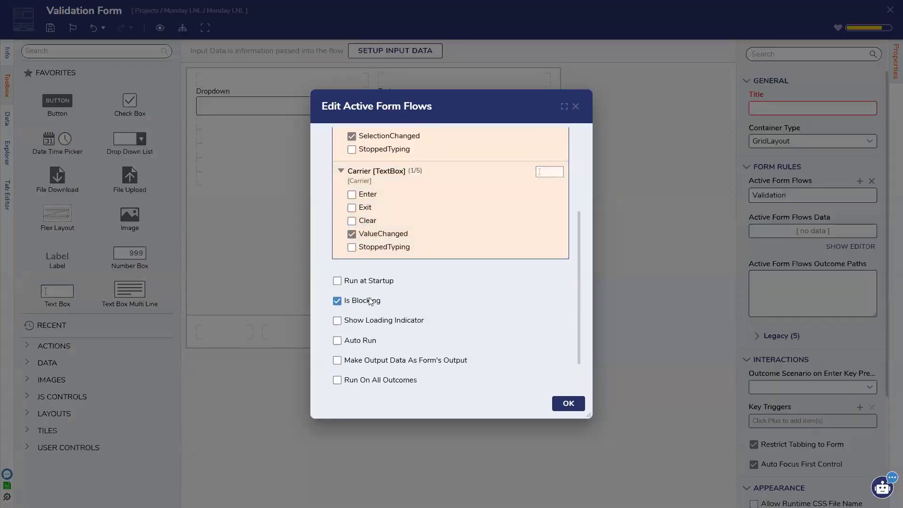
scroll(371, 301, up, 3)
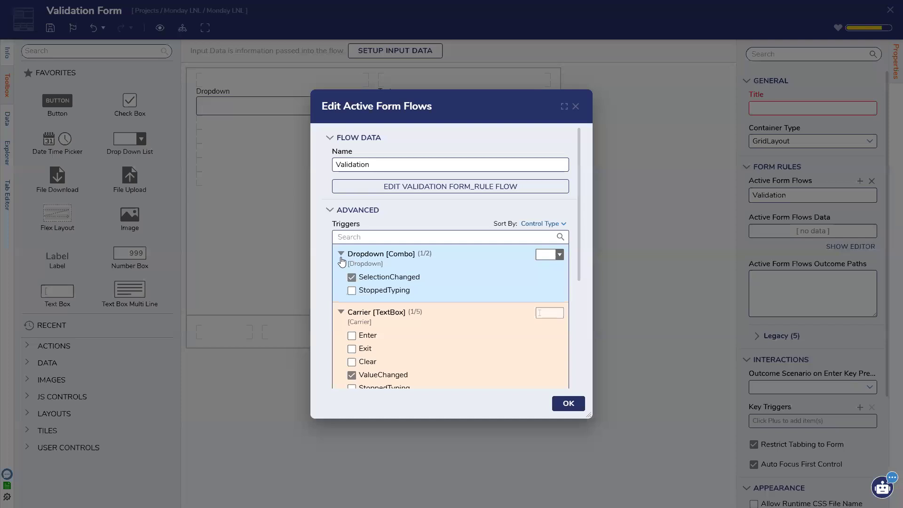
click(569, 403)
click(860, 180)
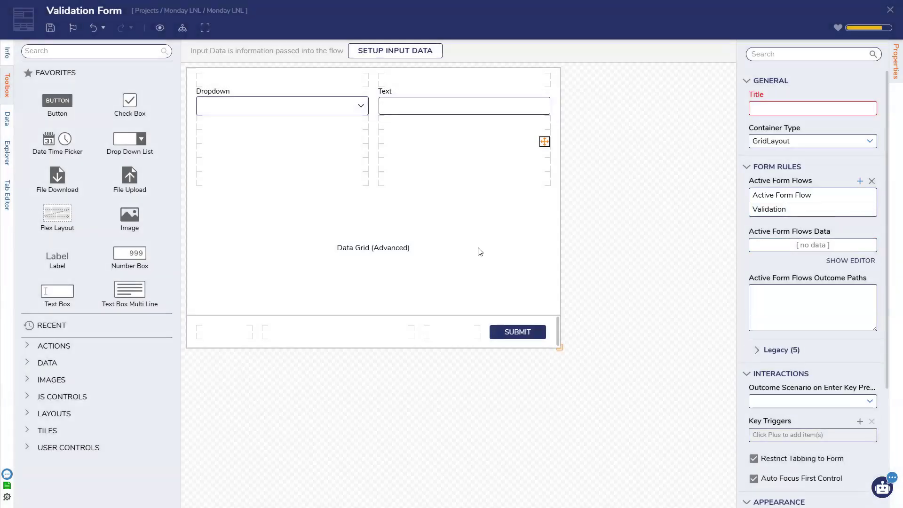
scroll(425, 271, down, 2)
scroll(425, 271, up, 2)
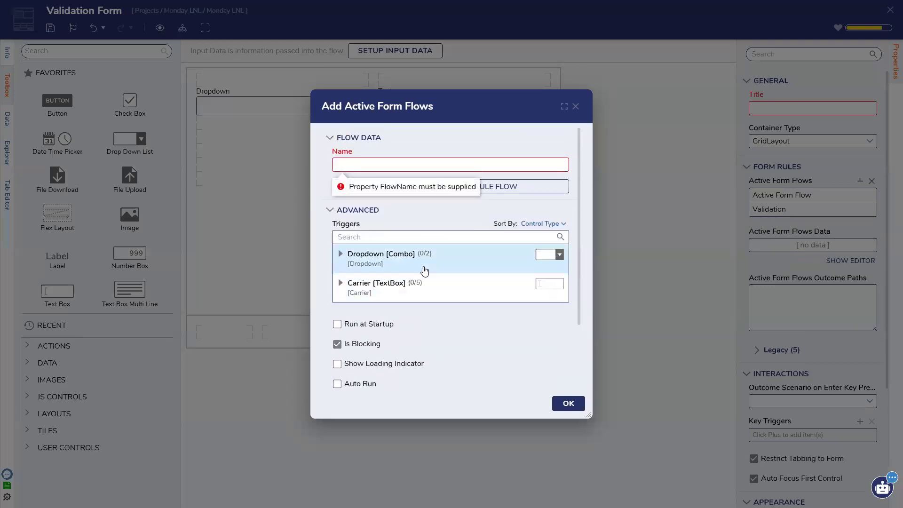
click(575, 107)
Step: Set the Account grid mode to SingleSelect and its output data name to OutputAccount
click(421, 242)
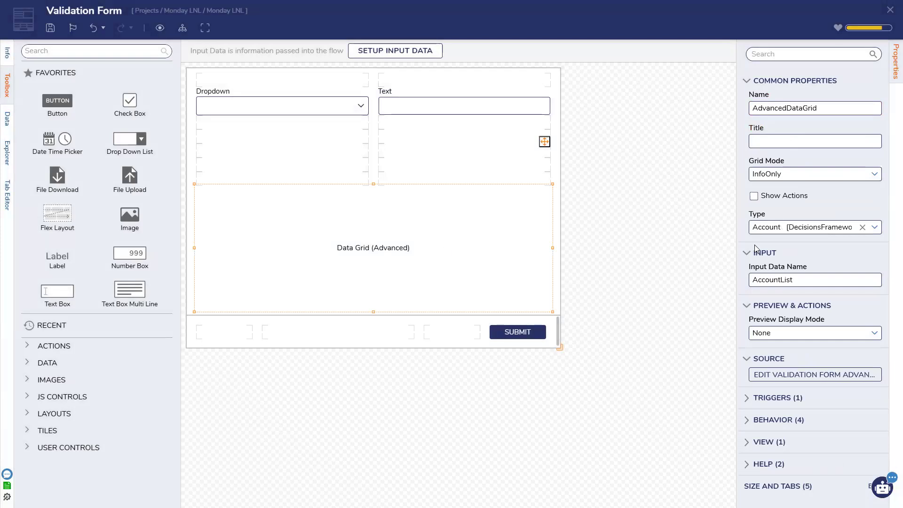
click(873, 174)
click(805, 202)
click(682, 228)
click(500, 229)
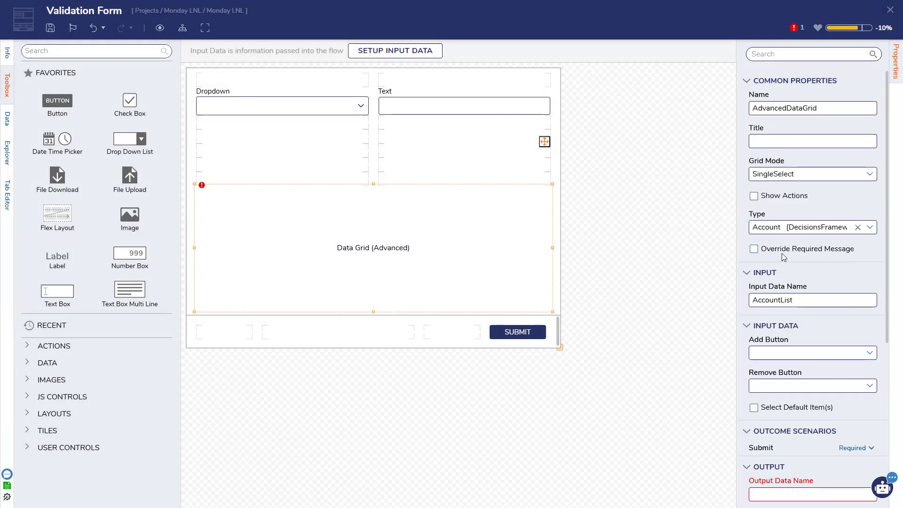
scroll(778, 404, down, 2)
click(780, 401)
text(Out)
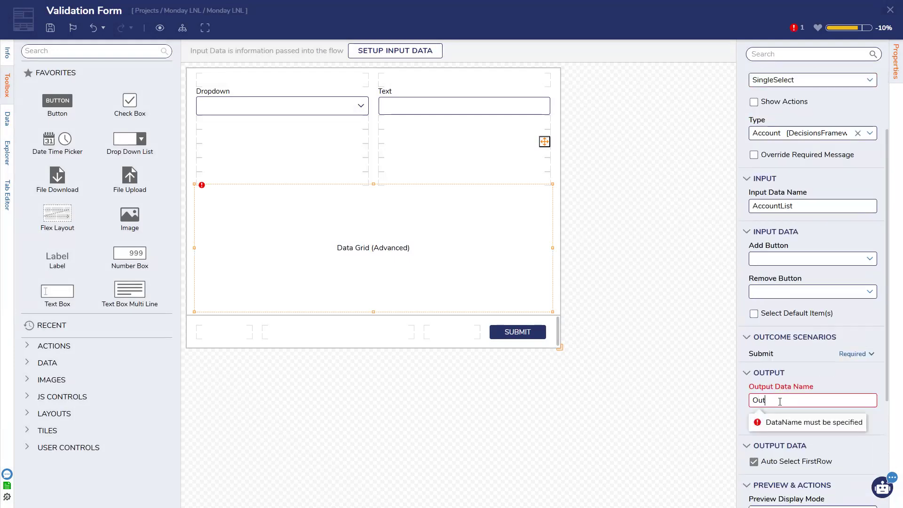
text(putAccount)
click(666, 384)
click(859, 182)
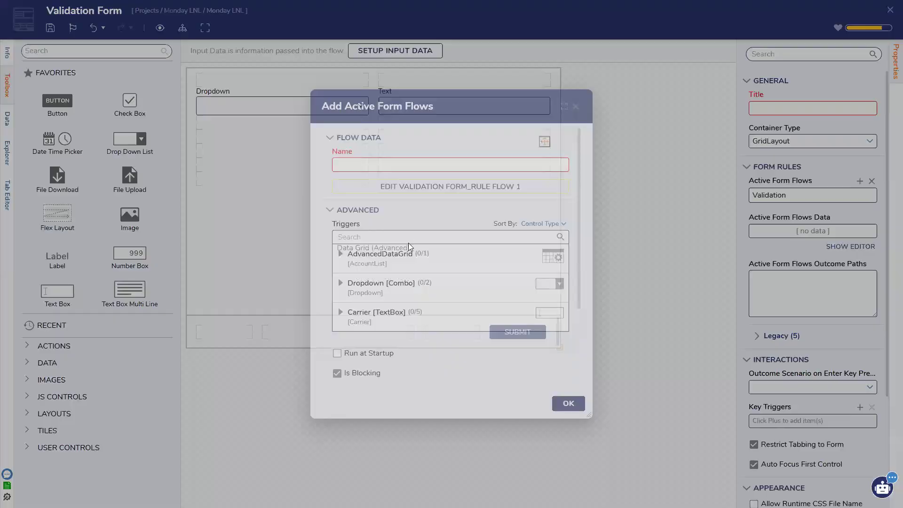
click(406, 257)
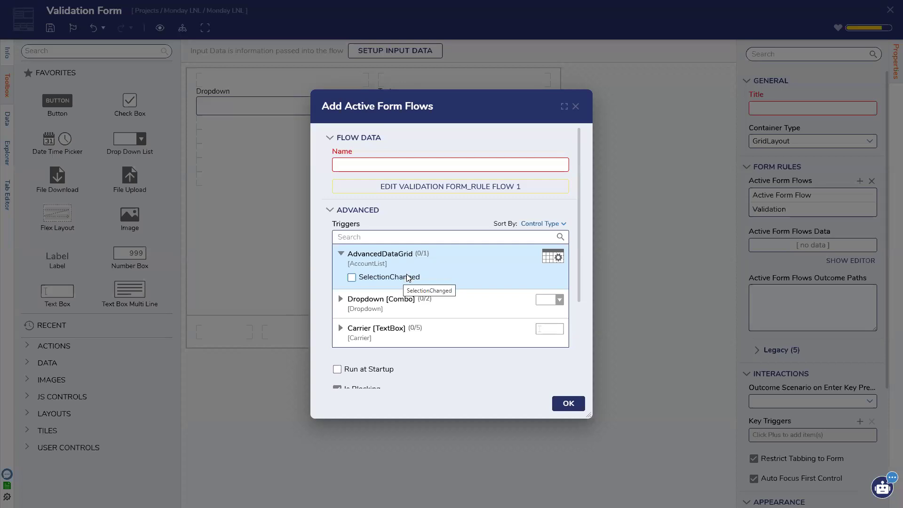
scroll(470, 273, down, 1)
scroll(470, 274, down, 2)
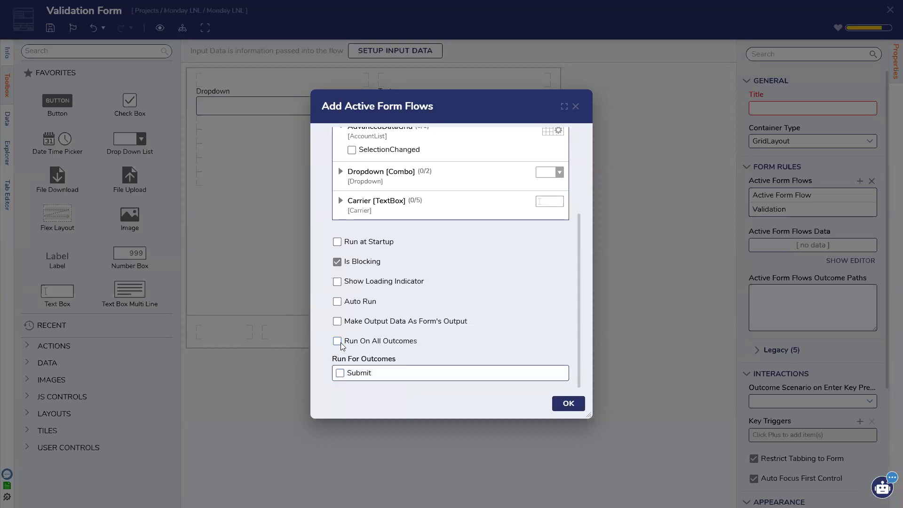
scroll(346, 342, up, 3)
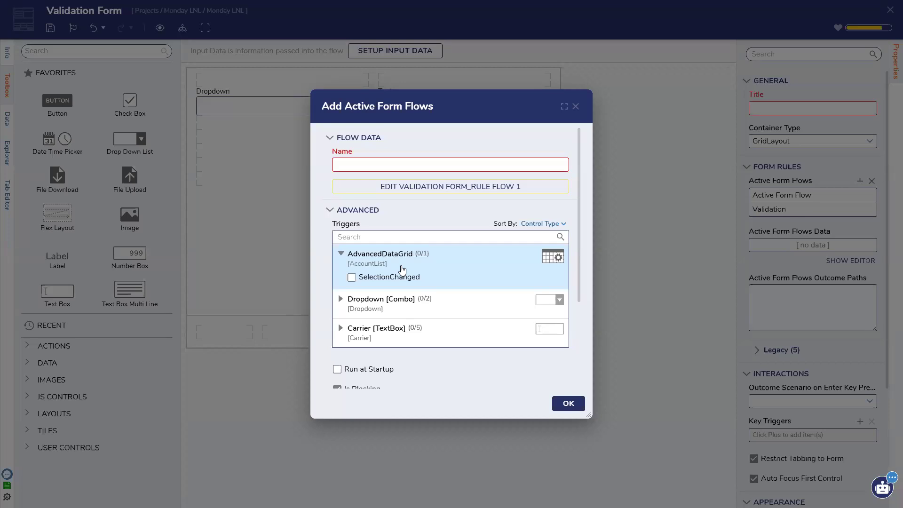
click(576, 106)
click(859, 182)
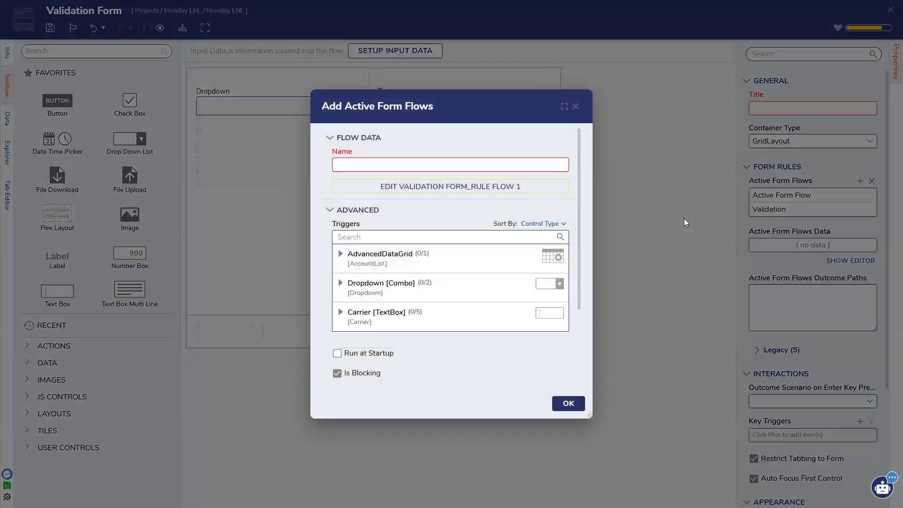
click(576, 106)
Step: Switch the Account data grid's mode to InlineEdit, after briefly trying OutputAll
click(481, 196)
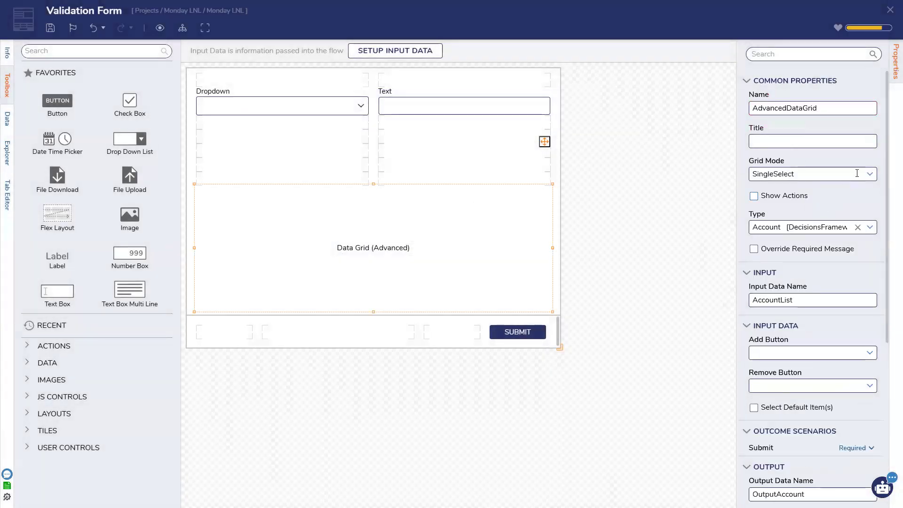
click(869, 174)
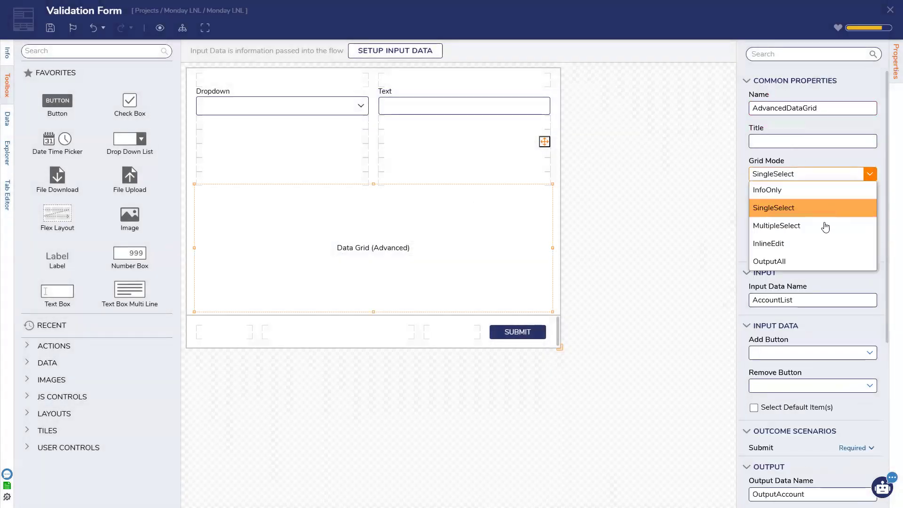
click(807, 259)
click(869, 175)
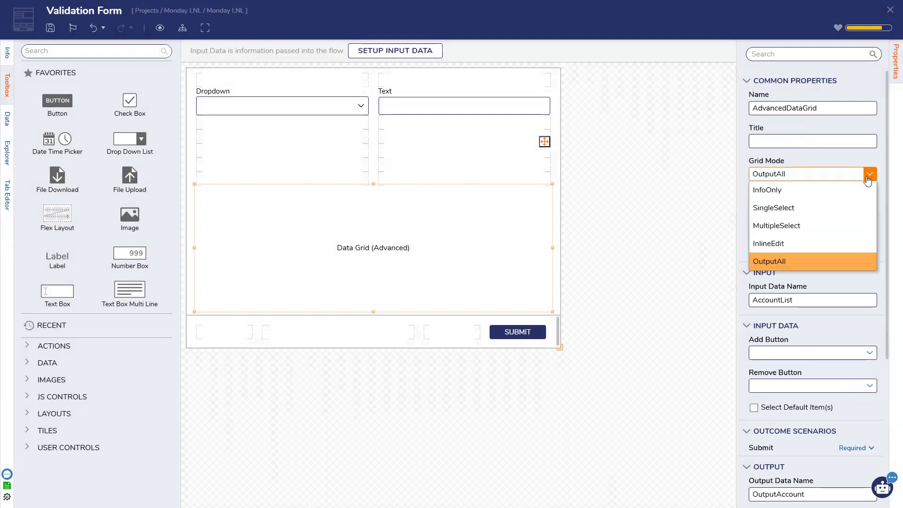
click(812, 242)
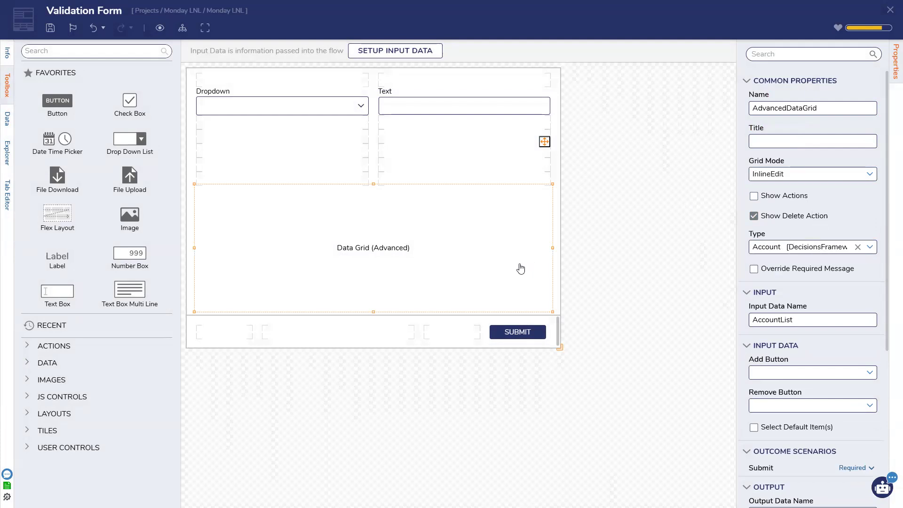
click(645, 252)
click(859, 182)
Step: Show the grid's SelectionChanged and ValueChanged triggers, then turn Auto Run on and back off
click(398, 254)
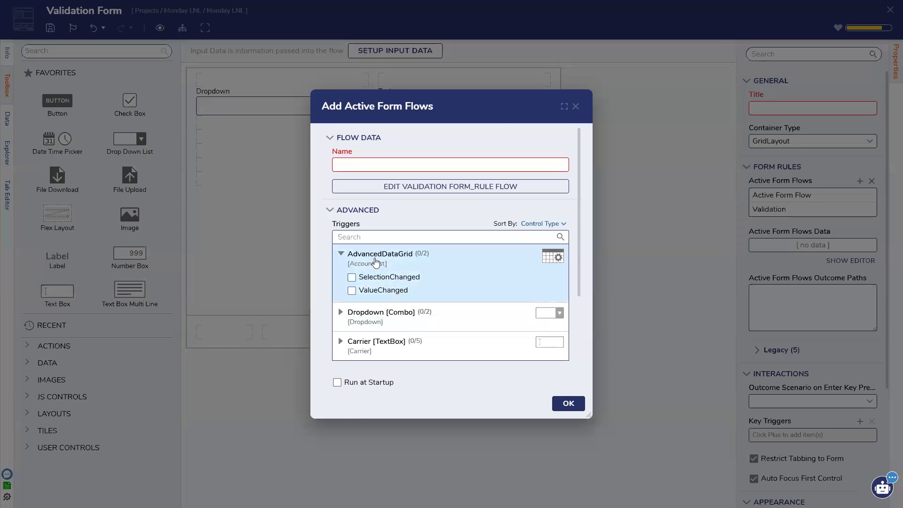
scroll(381, 261, down, 3)
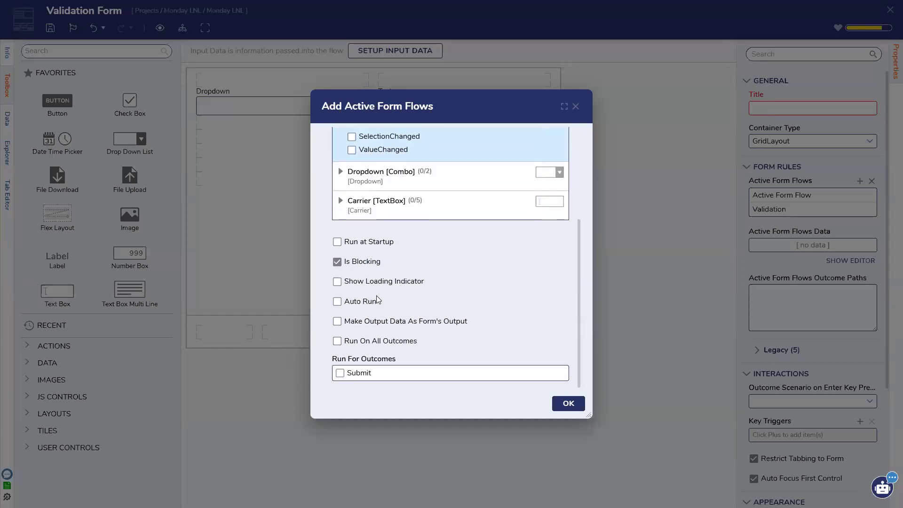
click(372, 307)
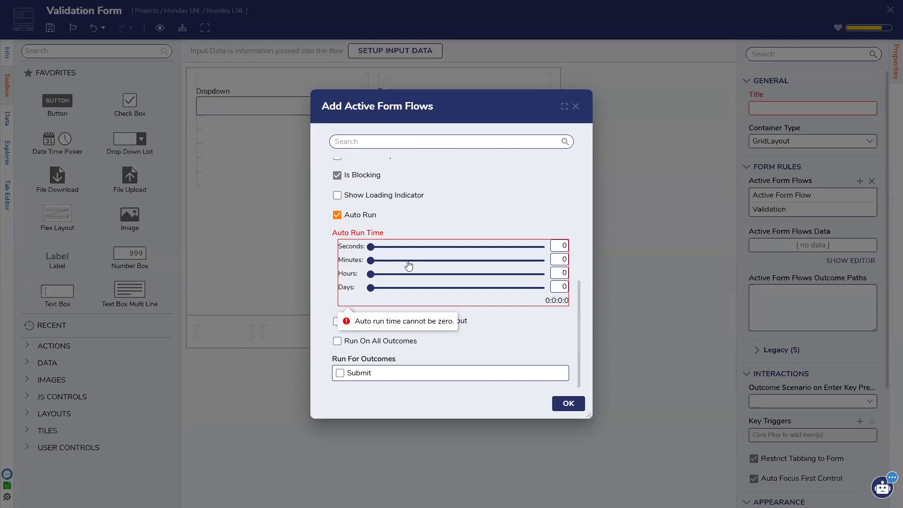
click(560, 247)
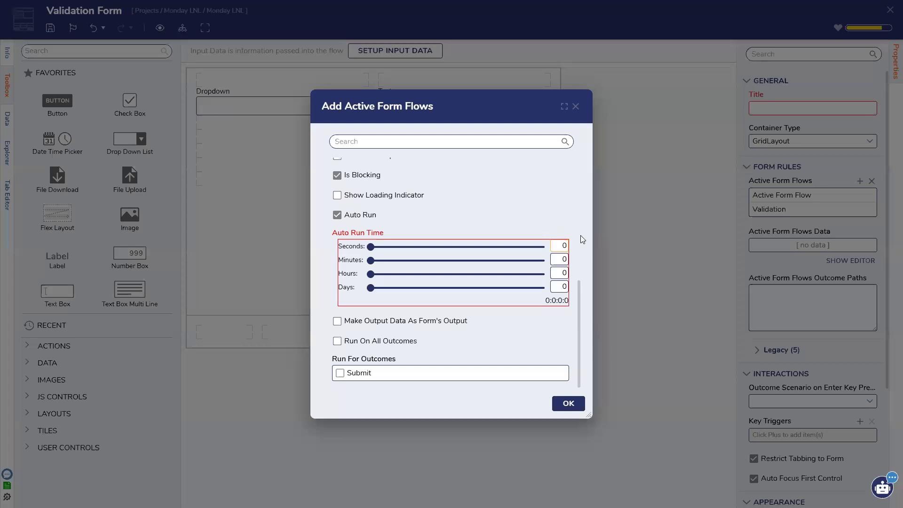
click(338, 214)
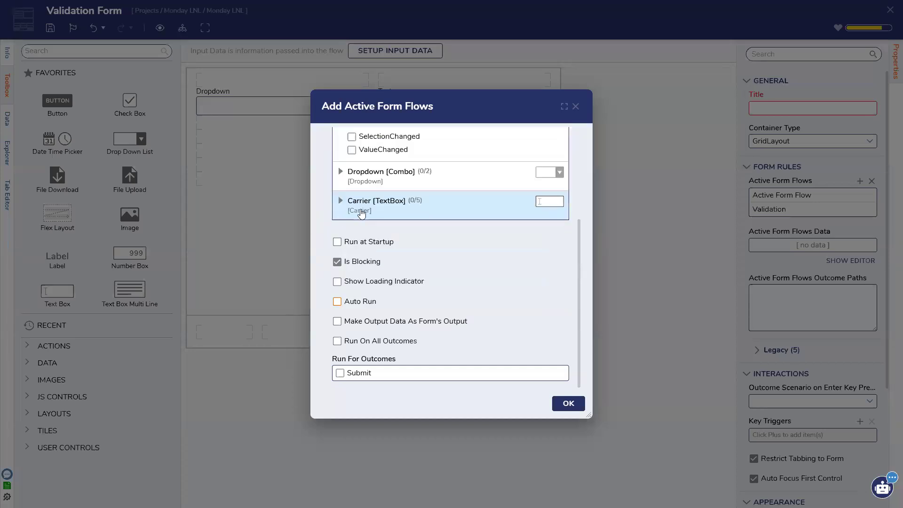